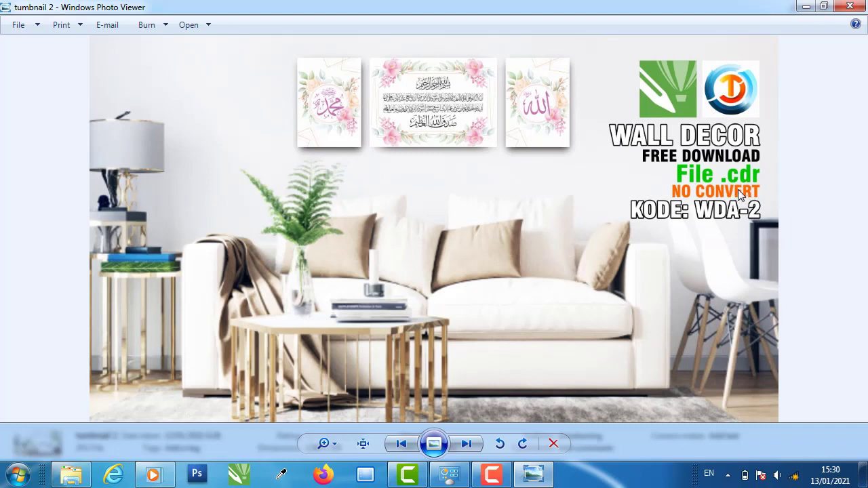
- Close the tumbnail 2 preview and open folder 2 inside 1. Wall Decor Arab
{"action": "left_click", "coordinate": [850, 6]}
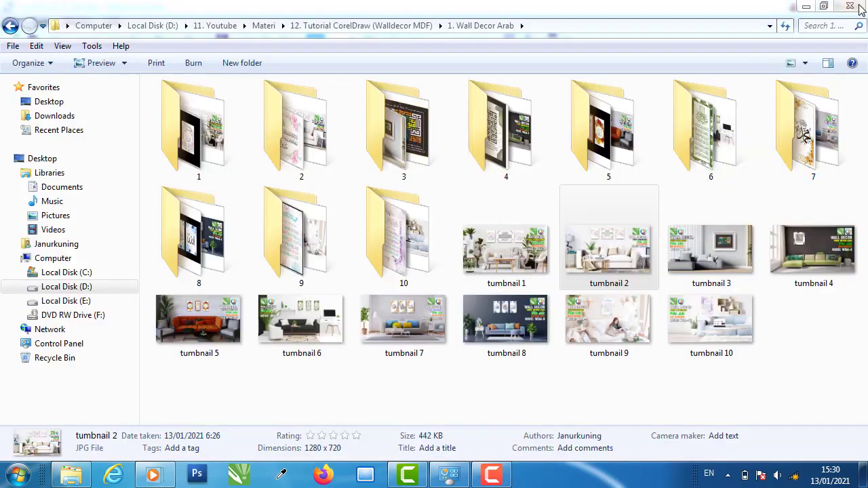
{"action": "left_click", "coordinate": [808, 335]}
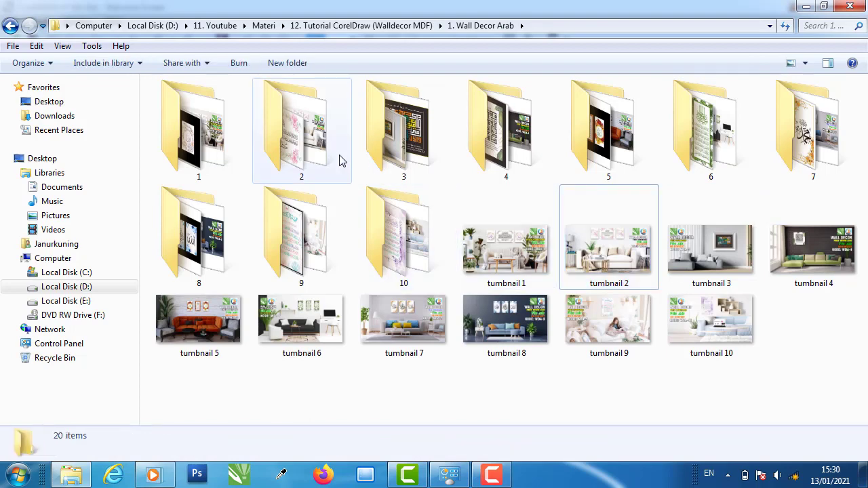
{"action": "double_click", "coordinate": [307, 162]}
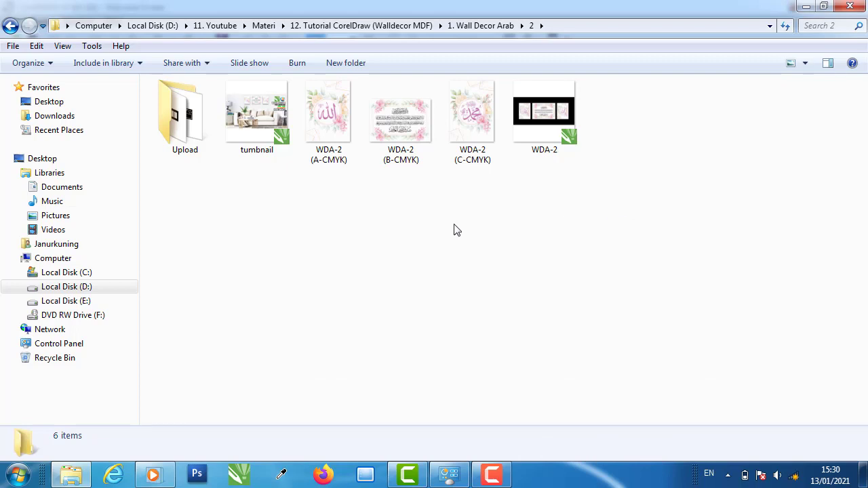
- Open the WDA-2 (A-CMYK) image and examine its lettering and floral details up close
{"action": "left_click", "coordinate": [337, 121]}
{"action": "left_click_drag", "start_coordinate": [326, 194], "coordinate": [477, 112]}
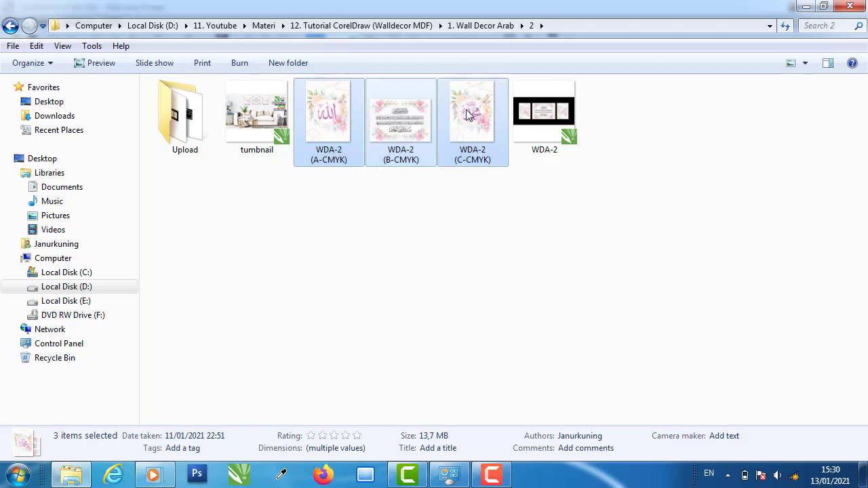
{"action": "left_click", "coordinate": [374, 220]}
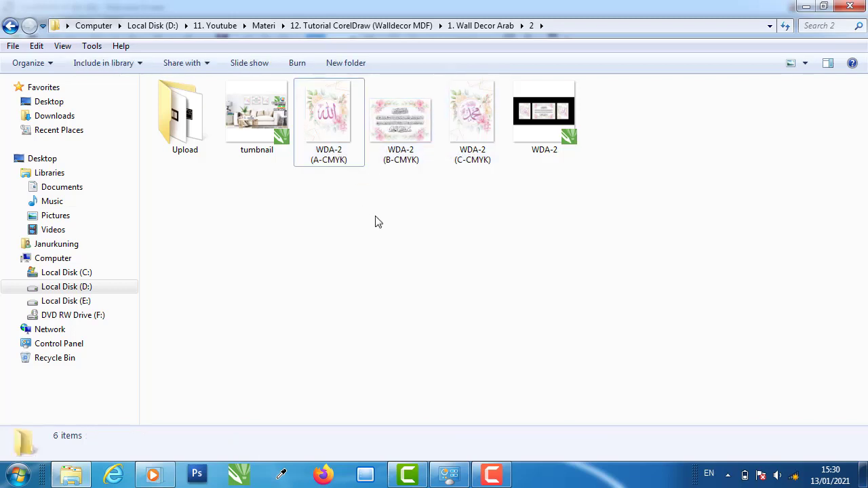
{"action": "double_click", "coordinate": [332, 116]}
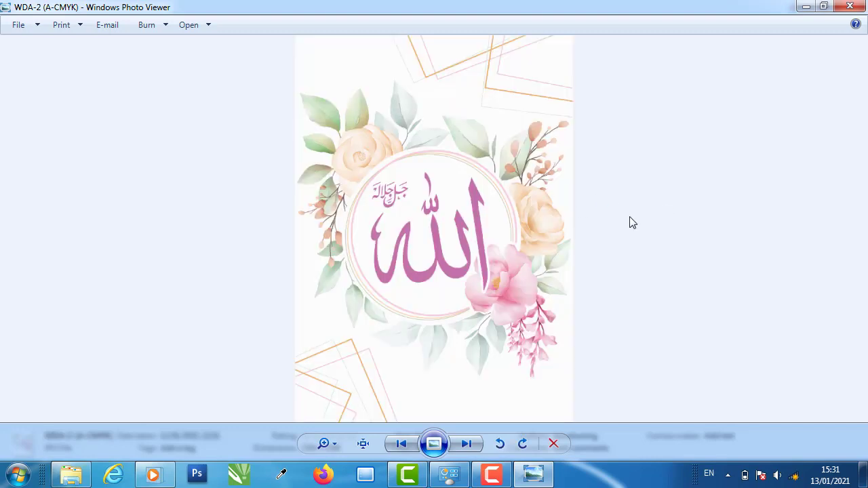
{"action": "scroll", "coordinate": [482, 242], "scroll_direction": "up", "scroll_amount": 4}
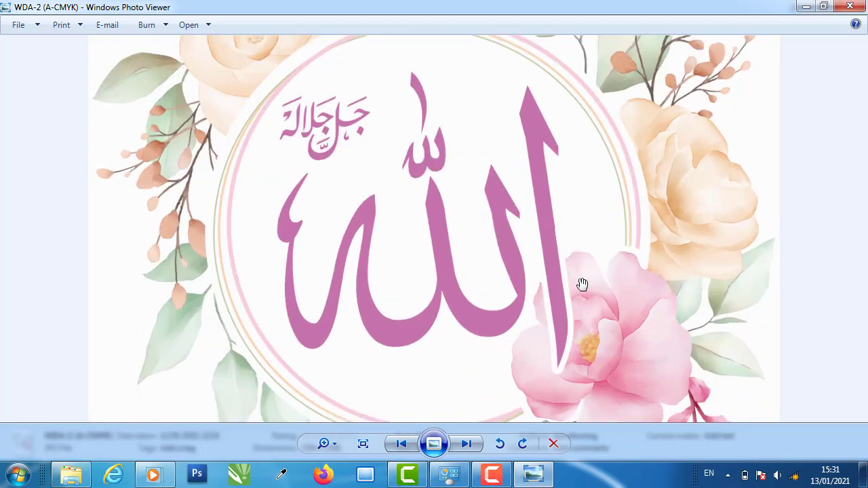
{"action": "left_click_drag", "start_coordinate": [581, 284], "coordinate": [560, 254]}
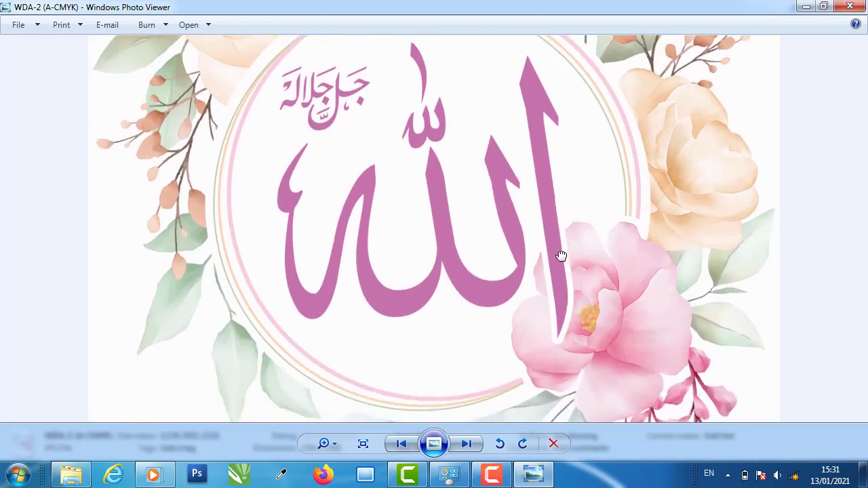
{"action": "left_click", "coordinate": [332, 446]}
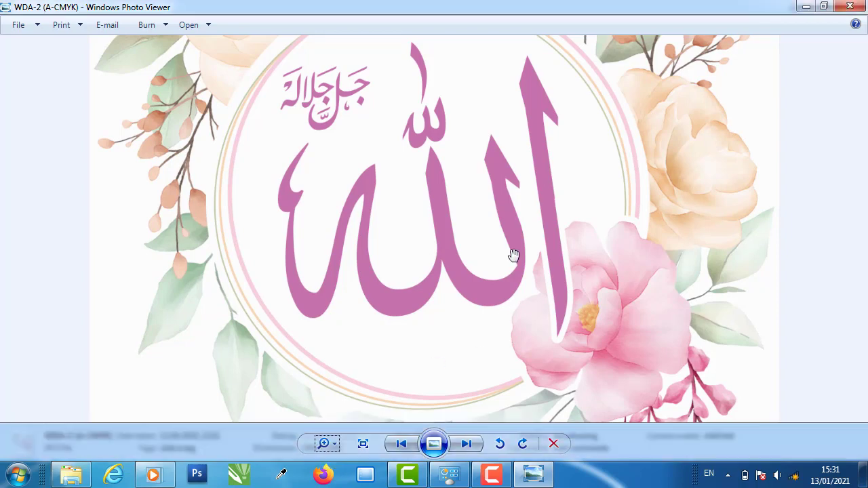
{"action": "left_click_drag", "start_coordinate": [547, 271], "coordinate": [547, 236]}
{"action": "scroll", "coordinate": [546, 237], "scroll_direction": "down", "scroll_amount": 5}
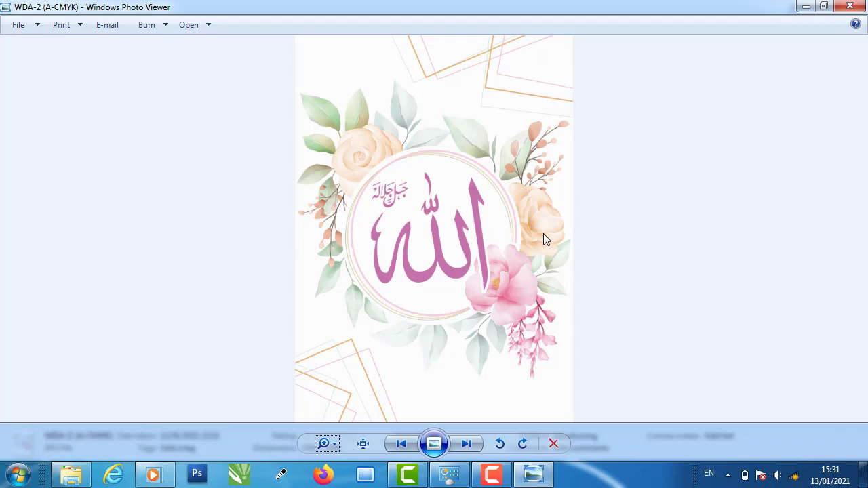
- Go to the WDA-2 (B-CMYK) image and examine its Arabic text lines and floral border up close
{"action": "left_click", "coordinate": [467, 444]}
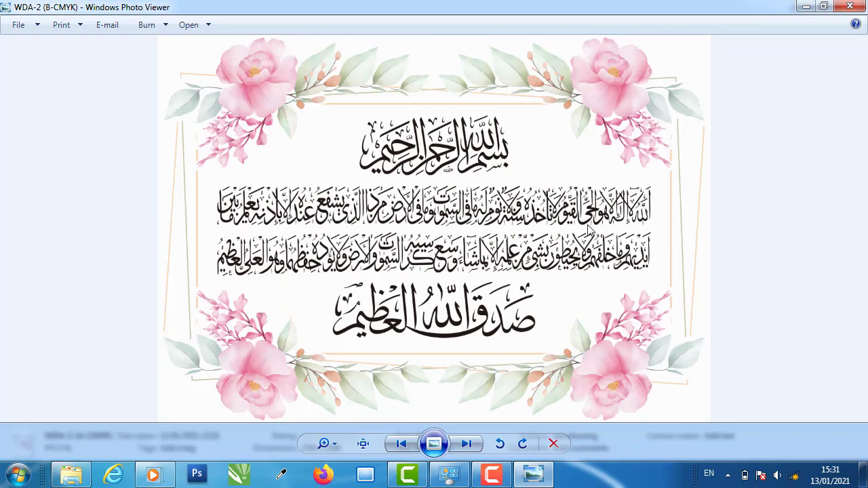
{"action": "scroll", "coordinate": [637, 220], "scroll_direction": "up", "scroll_amount": 4}
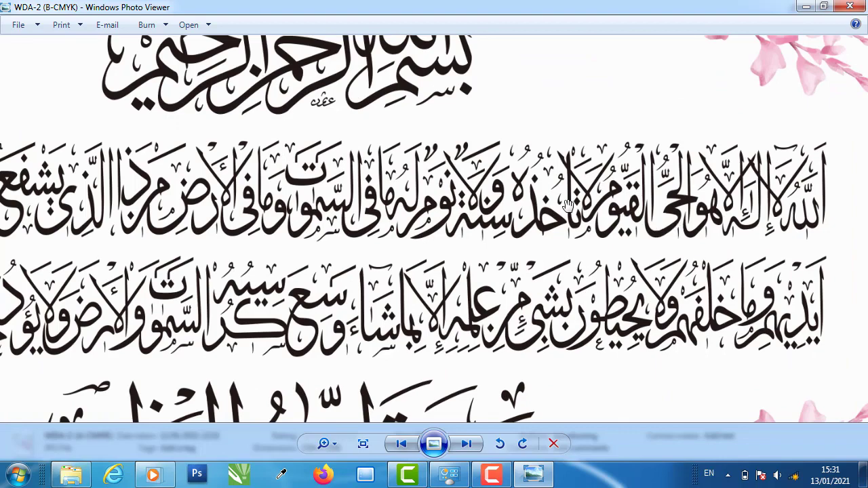
{"action": "left_click", "coordinate": [606, 91]}
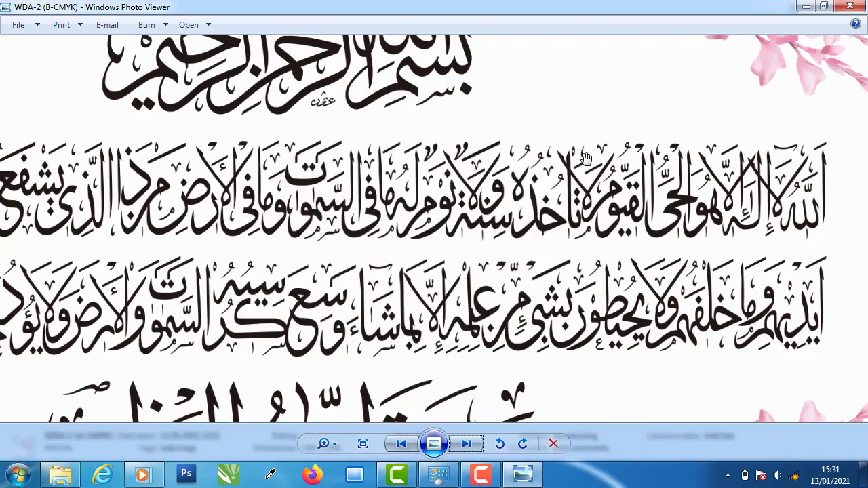
{"action": "left_click_drag", "start_coordinate": [603, 281], "coordinate": [560, 195]}
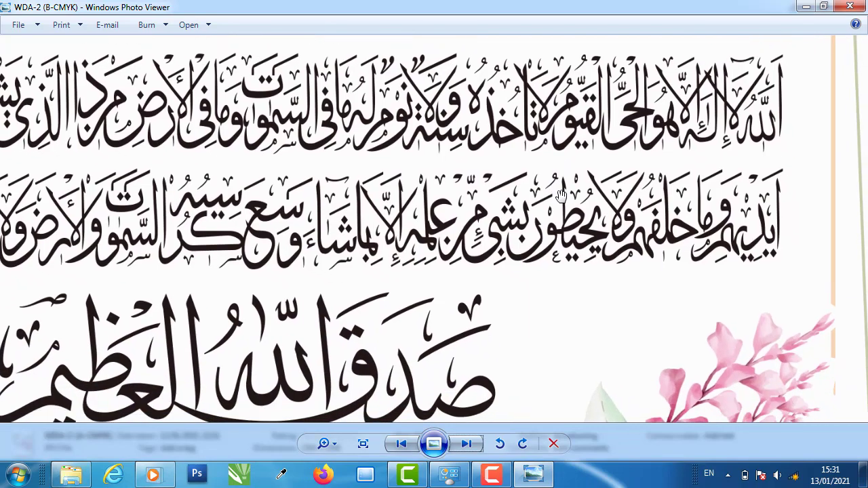
{"action": "scroll", "coordinate": [627, 233], "scroll_direction": "down", "scroll_amount": 3}
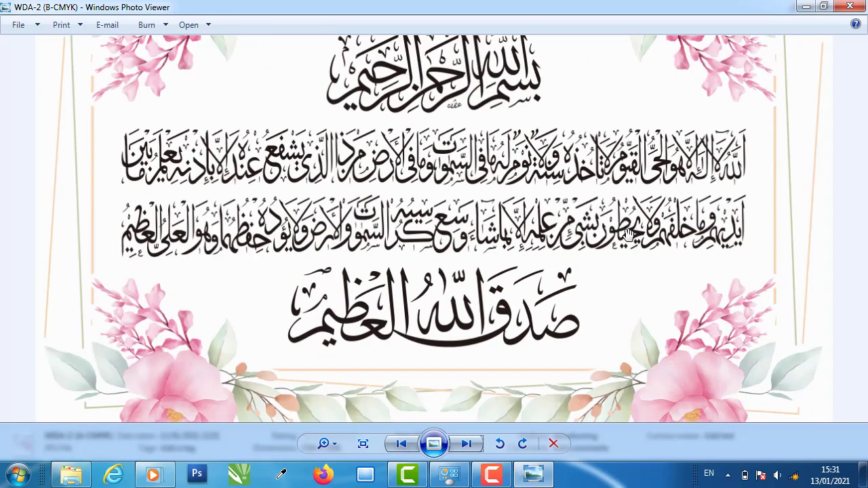
{"action": "scroll", "coordinate": [627, 234], "scroll_direction": "down", "scroll_amount": 1}
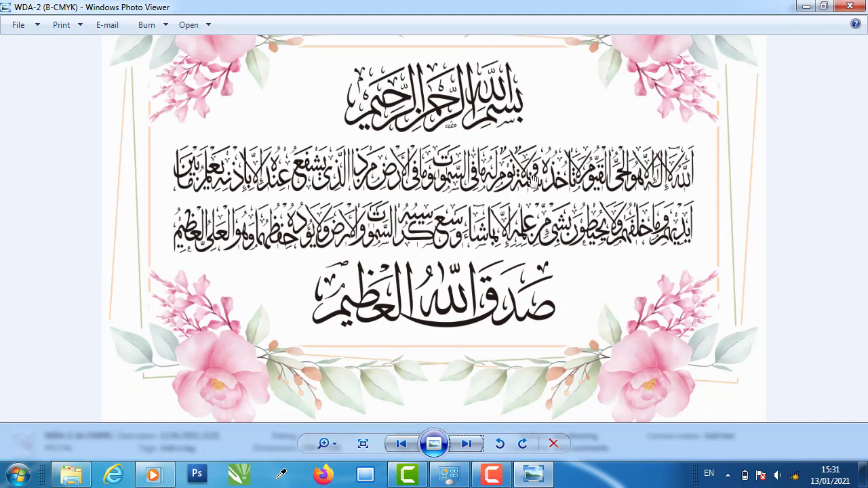
{"action": "scroll", "coordinate": [532, 179], "scroll_direction": "down", "scroll_amount": 1}
- Examine the WDA-2 (C-CMYK) image's calligraphy up close and close the picture preview
{"action": "left_click", "coordinate": [467, 448]}
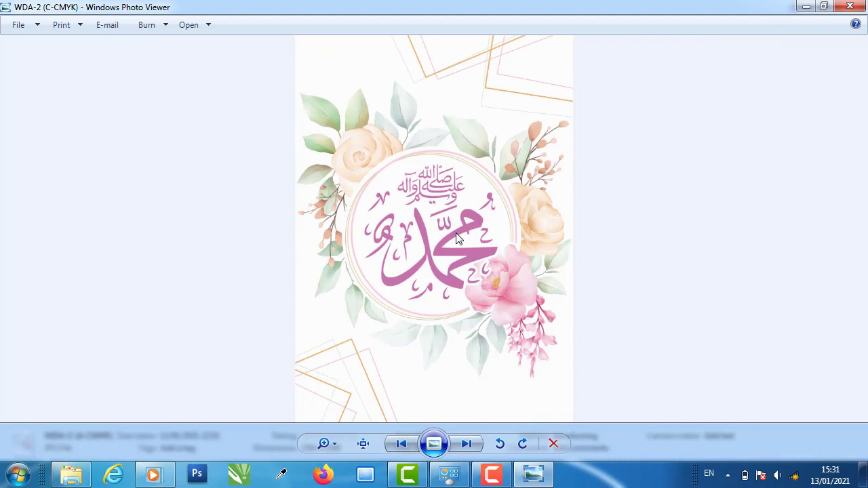
{"action": "scroll", "coordinate": [456, 239], "scroll_direction": "up", "scroll_amount": 2}
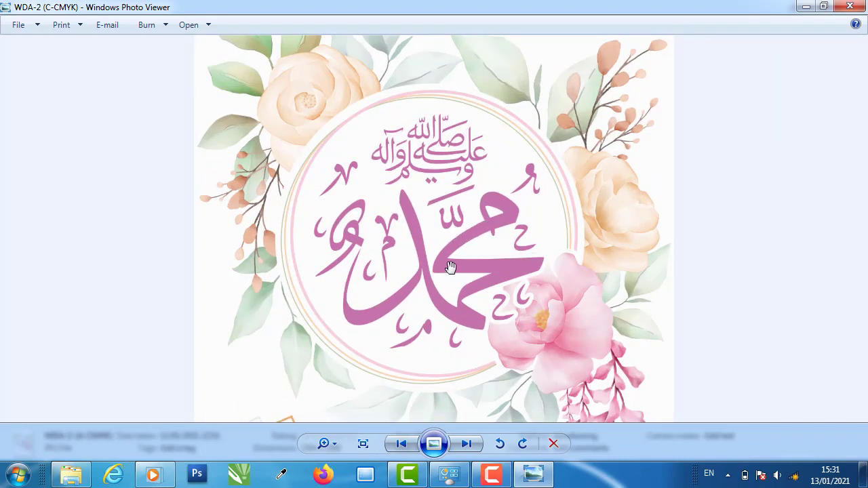
{"action": "scroll", "coordinate": [444, 288], "scroll_direction": "down", "scroll_amount": 3}
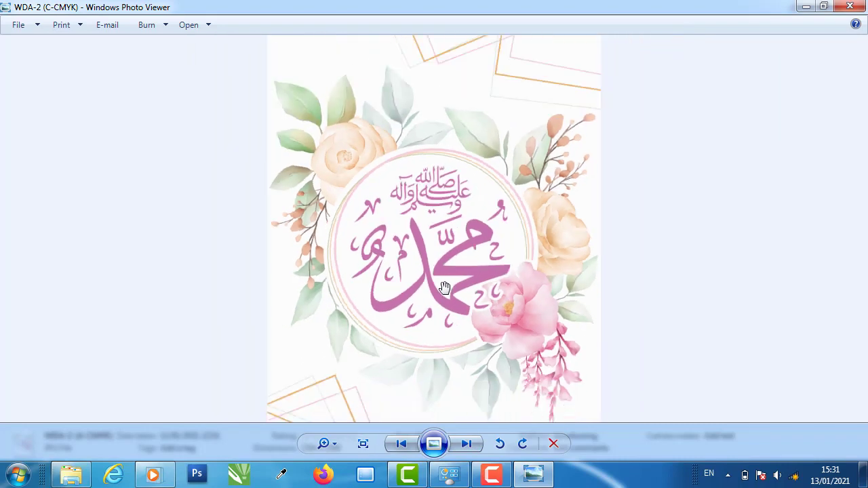
{"action": "left_click", "coordinate": [849, 7]}
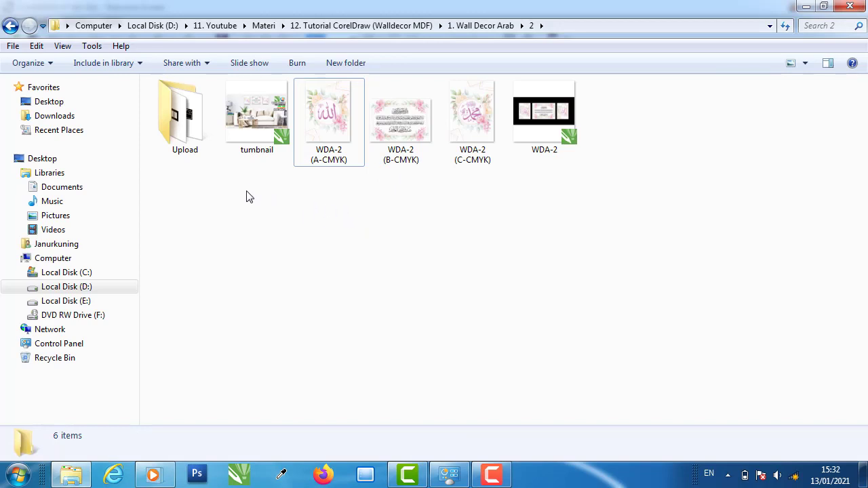
- Open the Upload folder and show its contents as extra large icons to check the two CDR X3 files
{"action": "double_click", "coordinate": [187, 130]}
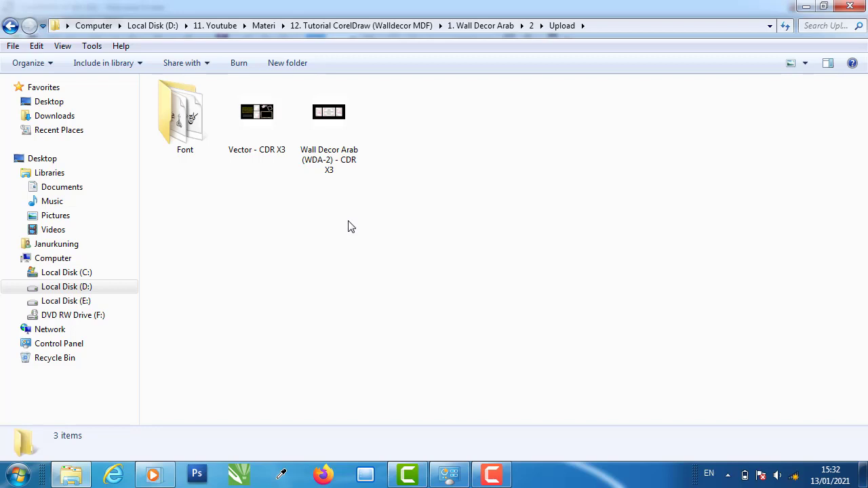
{"action": "left_click_drag", "start_coordinate": [334, 125], "coordinate": [330, 178]}
{"action": "left_click", "coordinate": [434, 225]}
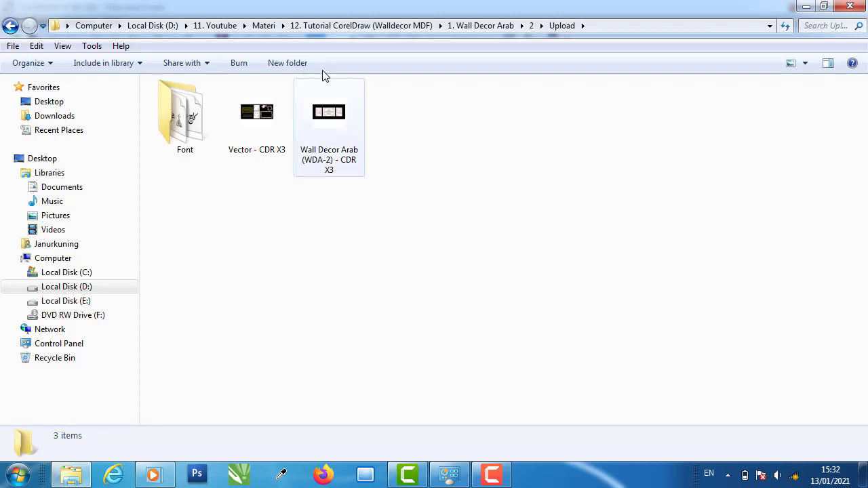
{"action": "left_click", "coordinate": [804, 64]}
{"action": "left_click", "coordinate": [828, 38]}
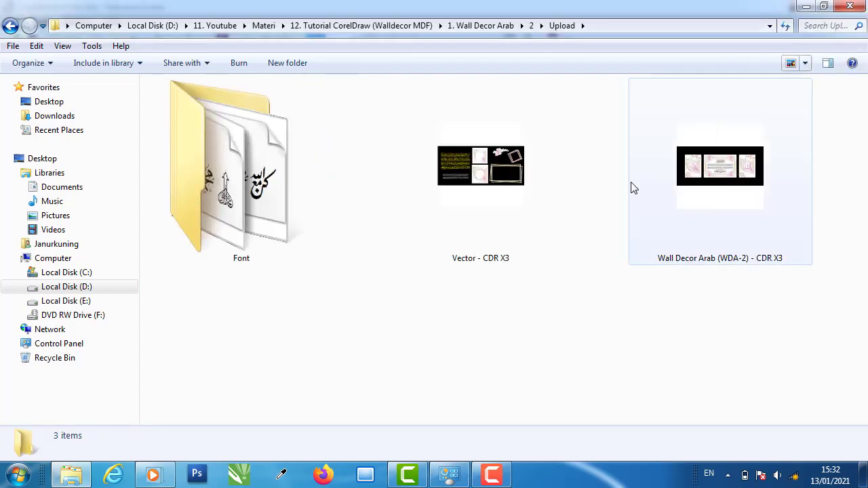
{"action": "left_click_drag", "start_coordinate": [539, 317], "coordinate": [393, 109]}
{"action": "left_click_drag", "start_coordinate": [606, 317], "coordinate": [431, 131]}
{"action": "left_click", "coordinate": [327, 302]}
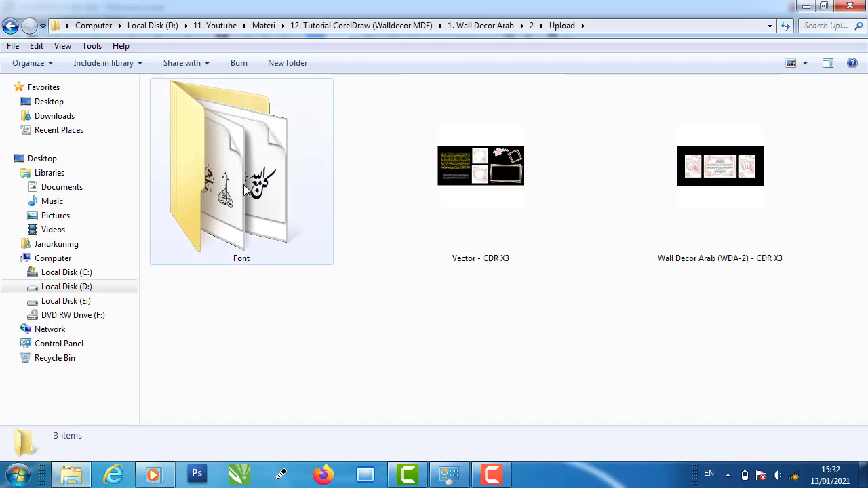
- Open the Font folder and show its two font files as large icons
{"action": "left_click", "coordinate": [230, 190]}
{"action": "double_click", "coordinate": [231, 189]}
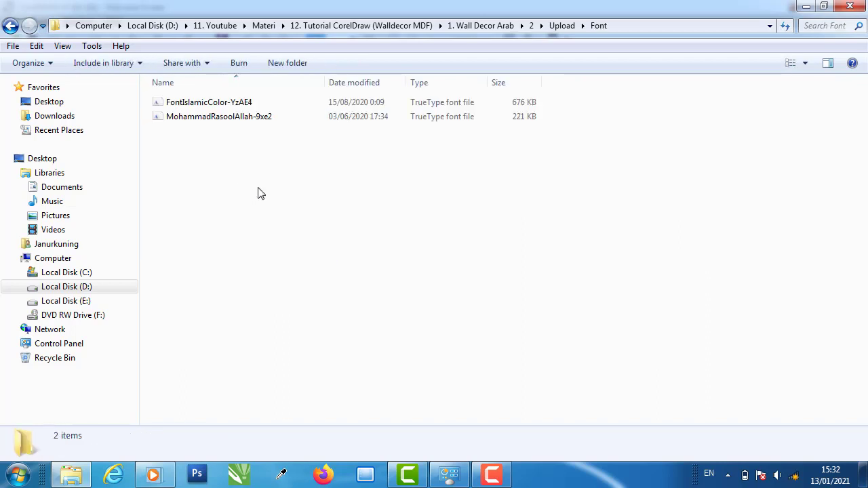
{"action": "left_click", "coordinate": [804, 63]}
{"action": "left_click", "coordinate": [807, 39]}
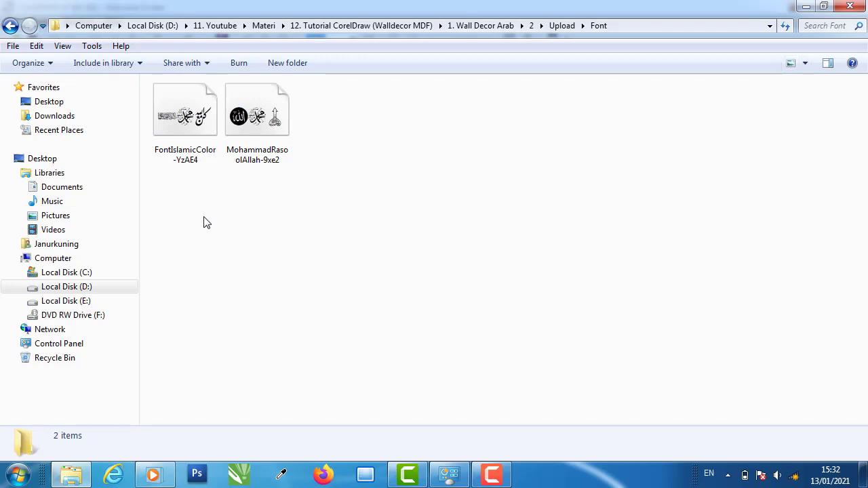
{"action": "left_click_drag", "start_coordinate": [188, 208], "coordinate": [200, 193]}
- Return to folder 2 and open the WDA-2 design file in CorelDRAW
{"action": "left_click", "coordinate": [10, 25]}
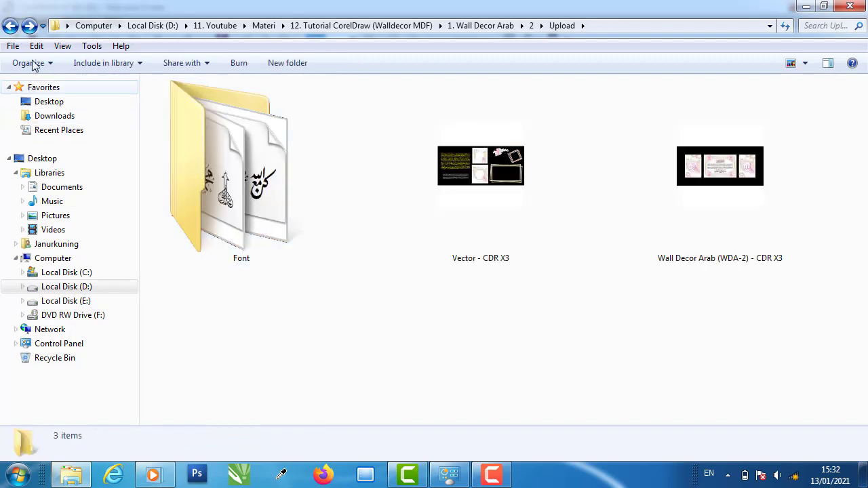
{"action": "left_click", "coordinate": [9, 25]}
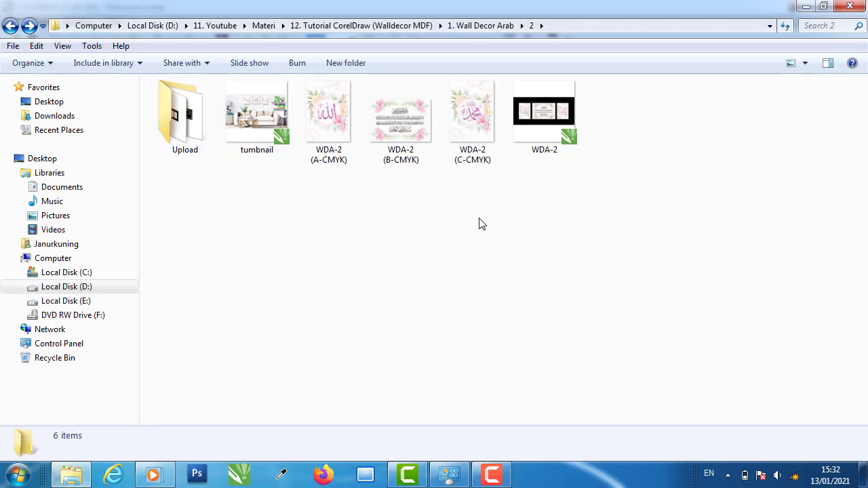
{"action": "left_click", "coordinate": [10, 25]}
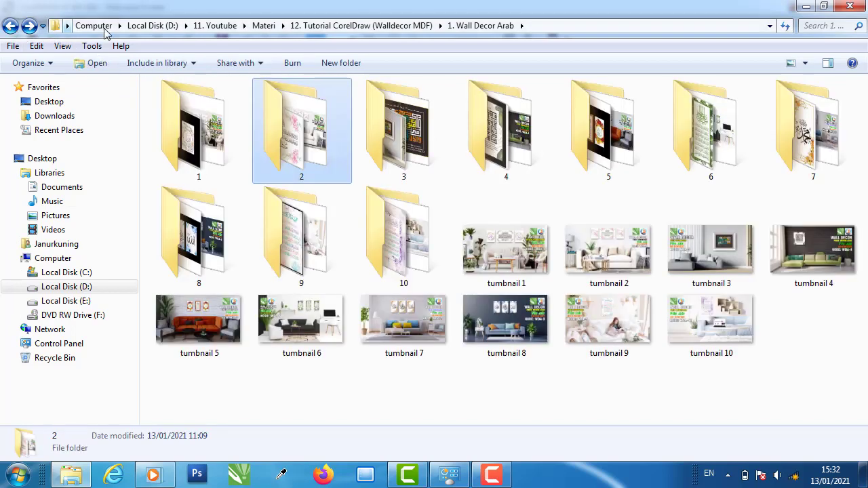
{"action": "left_click", "coordinate": [548, 391]}
{"action": "left_click", "coordinate": [301, 155]}
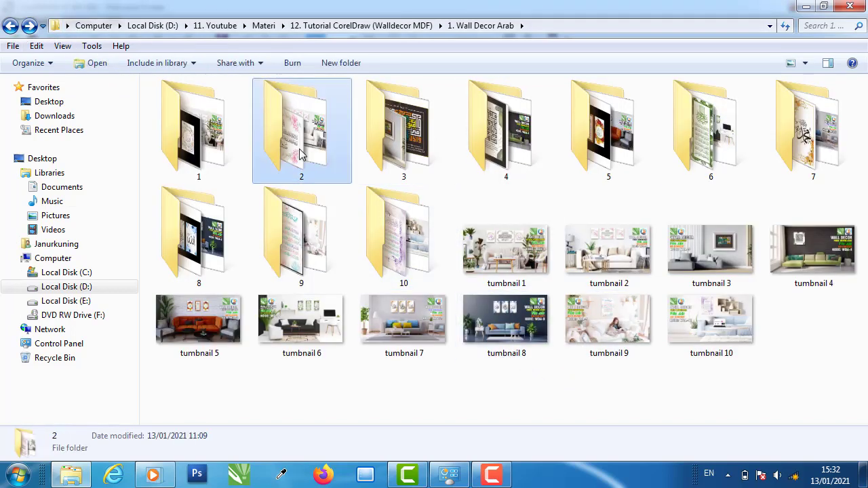
{"action": "double_click", "coordinate": [301, 154]}
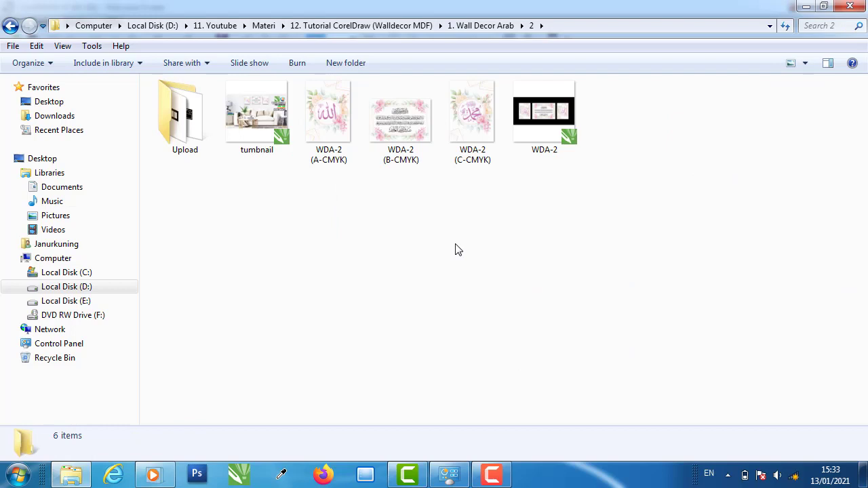
{"action": "left_click", "coordinate": [553, 122]}
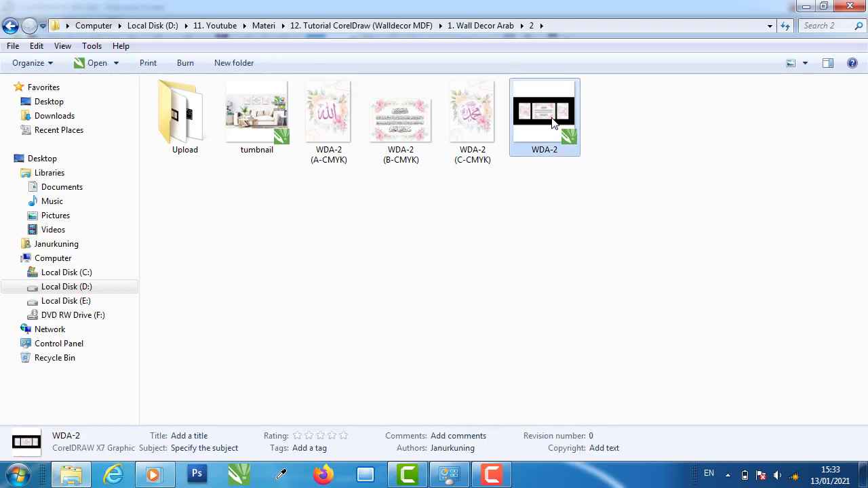
{"action": "double_click", "coordinate": [553, 119]}
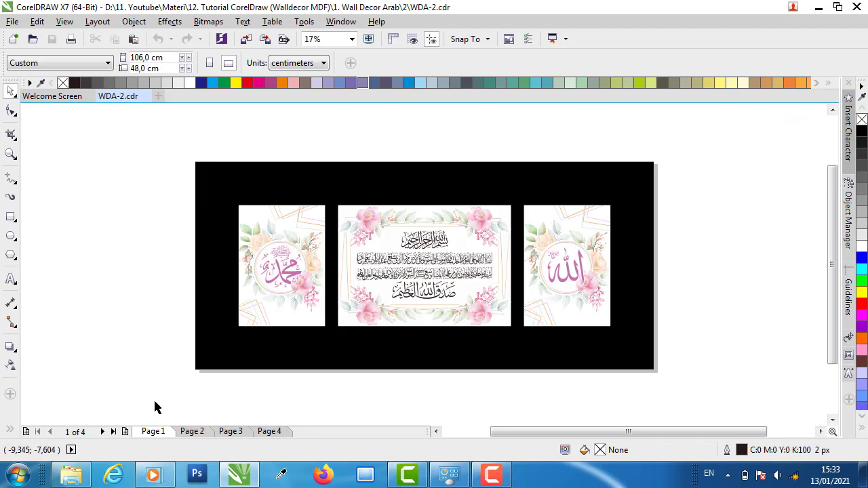
- Check all the objects of the three panels on Page 1 by selecting them, deselect them, and go to Page 2
{"action": "left_click_drag", "start_coordinate": [154, 401], "coordinate": [183, 414]}
{"action": "left_click_drag", "start_coordinate": [134, 173], "coordinate": [658, 340]}
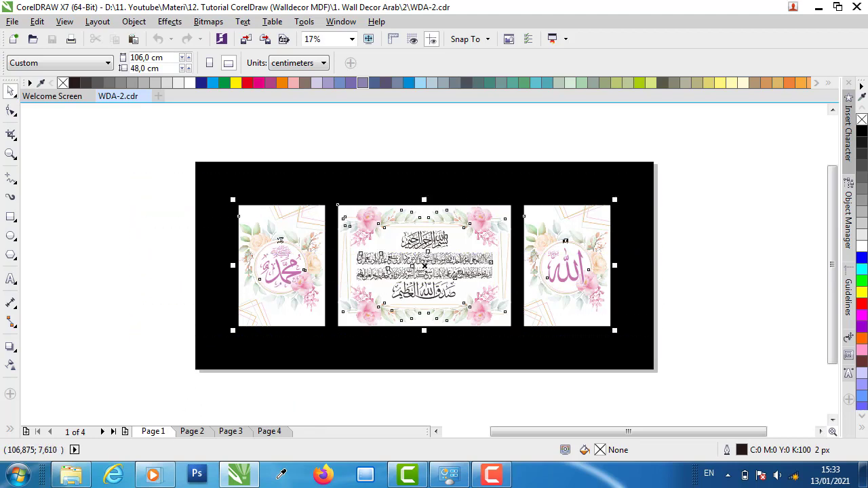
{"action": "left_click", "coordinate": [152, 295]}
{"action": "left_click", "coordinate": [201, 438]}
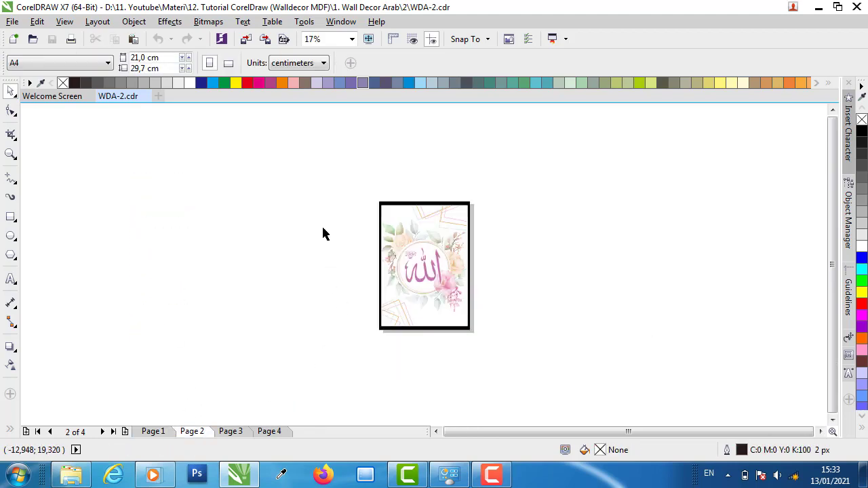
- Check the objects on Pages 2, 3 and 4 by selecting everything on each page, and deselect them on Page 4
{"action": "left_click_drag", "start_coordinate": [324, 149], "coordinate": [534, 354]}
{"action": "left_click", "coordinate": [231, 433]}
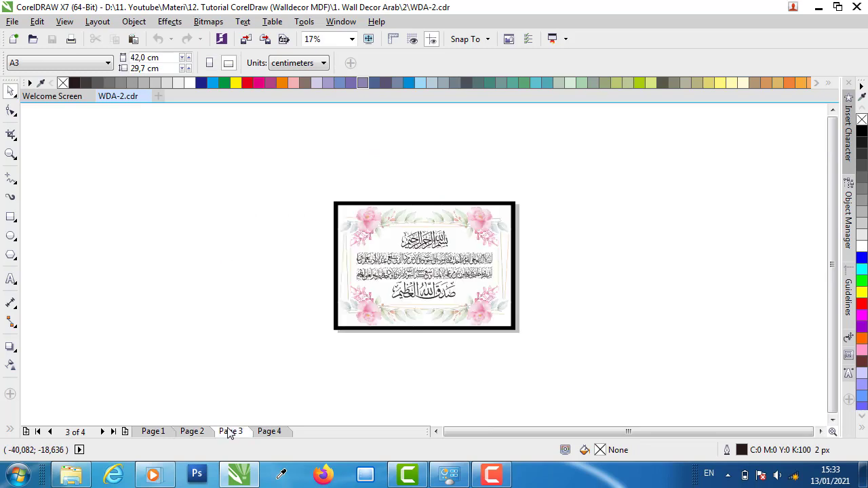
{"action": "left_click_drag", "start_coordinate": [268, 161], "coordinate": [587, 368]}
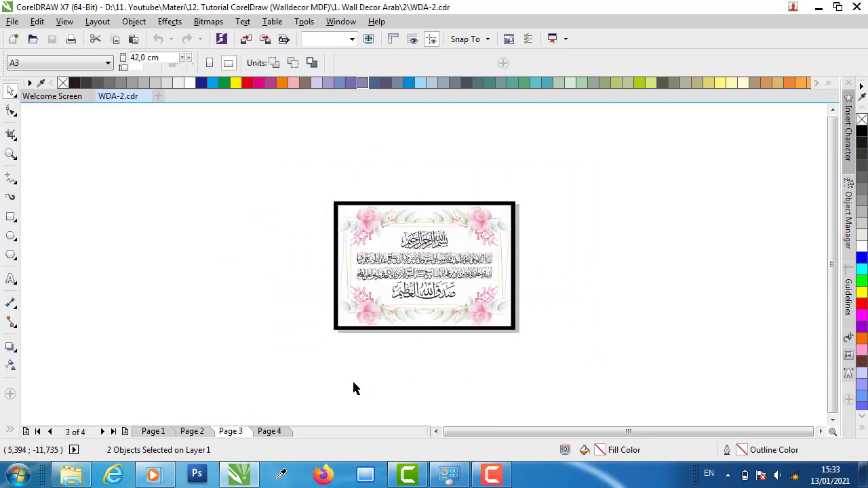
{"action": "left_click", "coordinate": [269, 432]}
{"action": "left_click_drag", "start_coordinate": [331, 147], "coordinate": [540, 366]}
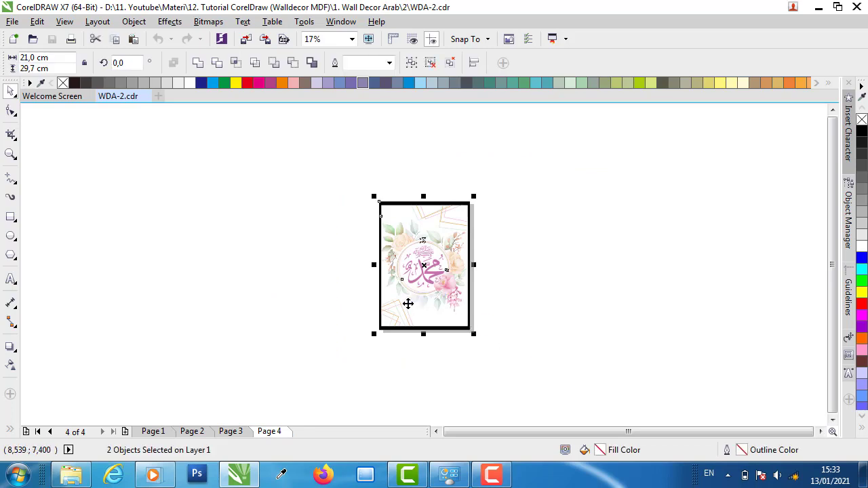
{"action": "left_click", "coordinate": [298, 286]}
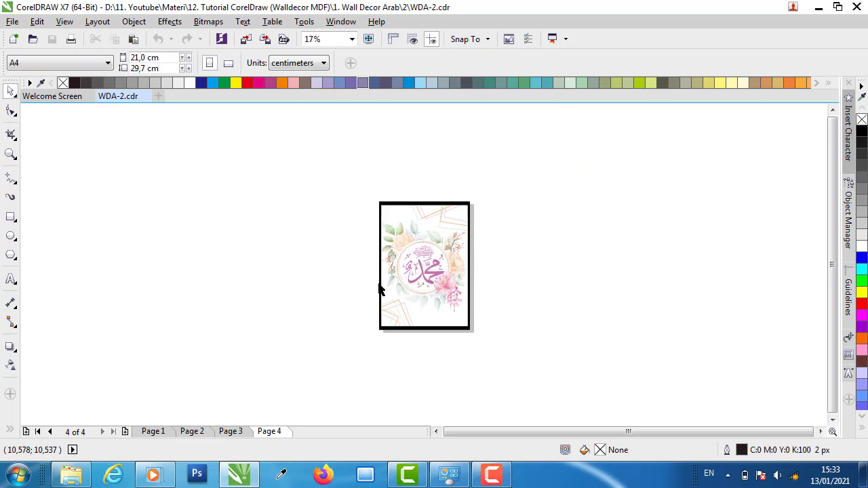
- Return to Page 1 to review the leftmost panel, and check all the objects on Page 2 by selecting and deselecting them
{"action": "left_click", "coordinate": [167, 432]}
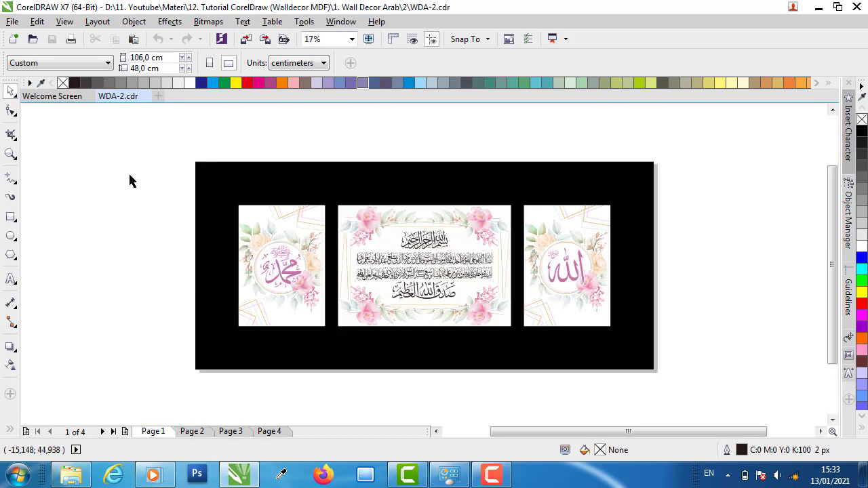
{"action": "left_click_drag", "start_coordinate": [132, 181], "coordinate": [331, 348]}
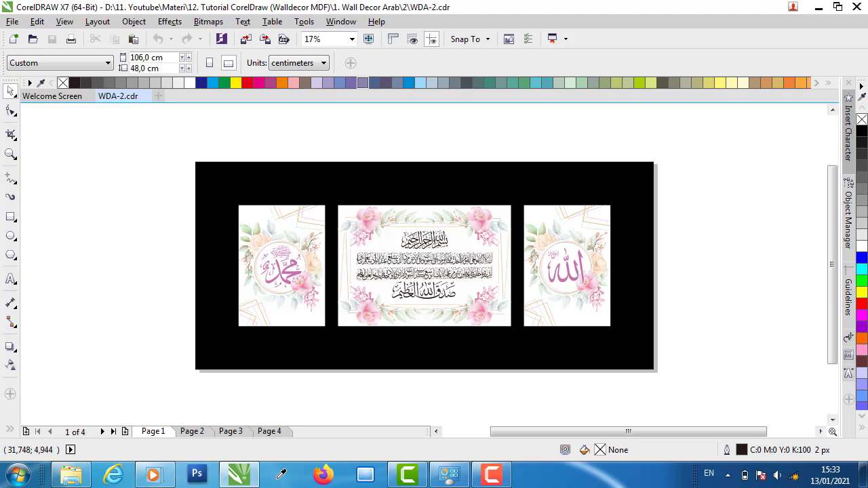
{"action": "left_click", "coordinate": [195, 432]}
{"action": "left_click_drag", "start_coordinate": [550, 377], "coordinate": [550, 378]}
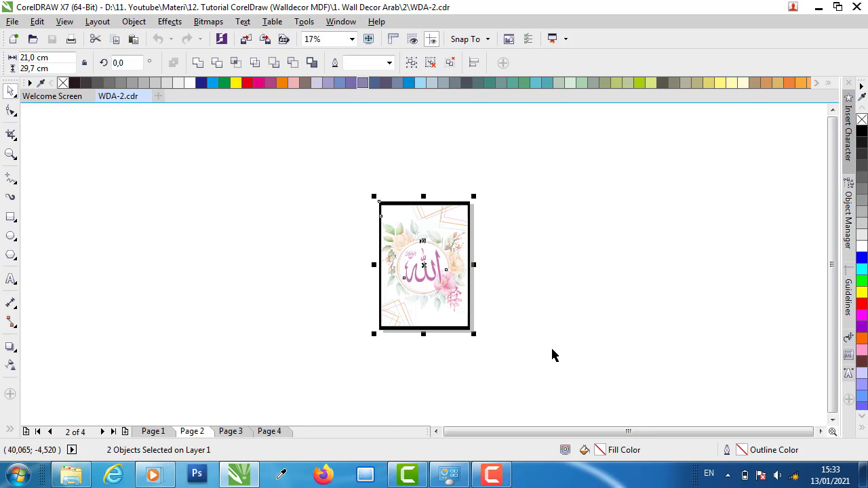
{"action": "left_click", "coordinate": [552, 343]}
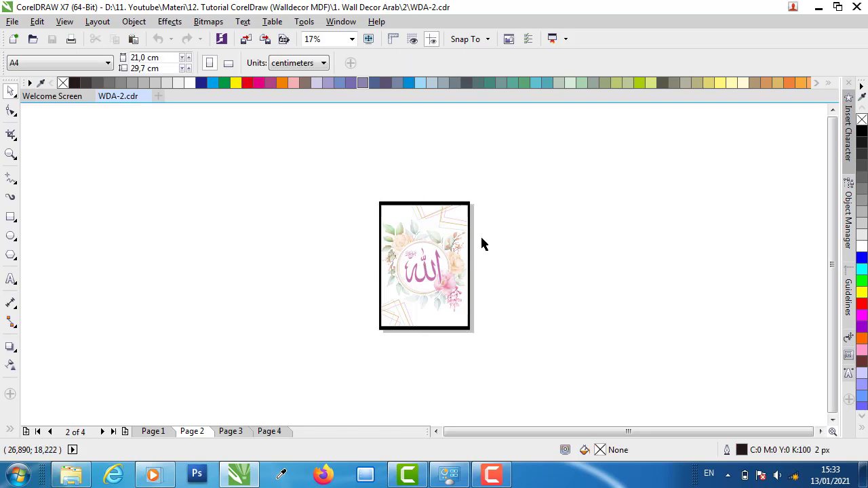
- Compare the Page 2 artwork group's dimensions with the page dimensions by selecting and deselecting the group
{"action": "left_click", "coordinate": [461, 215]}
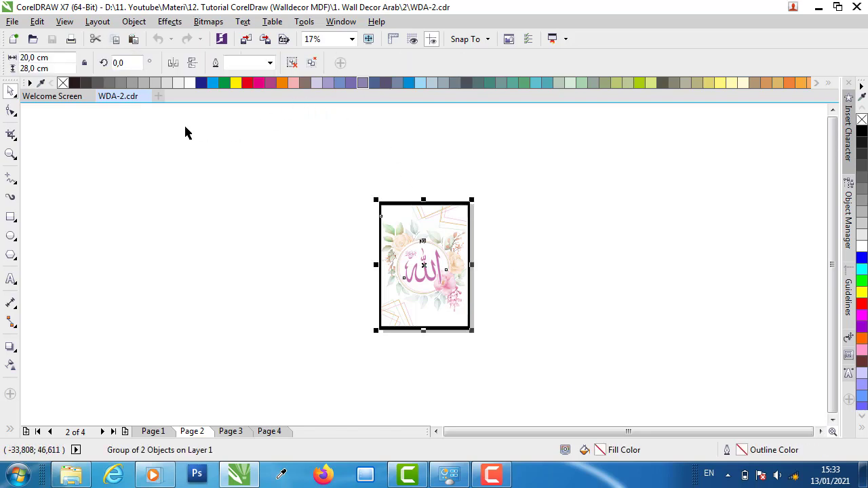
{"action": "left_click", "coordinate": [295, 173]}
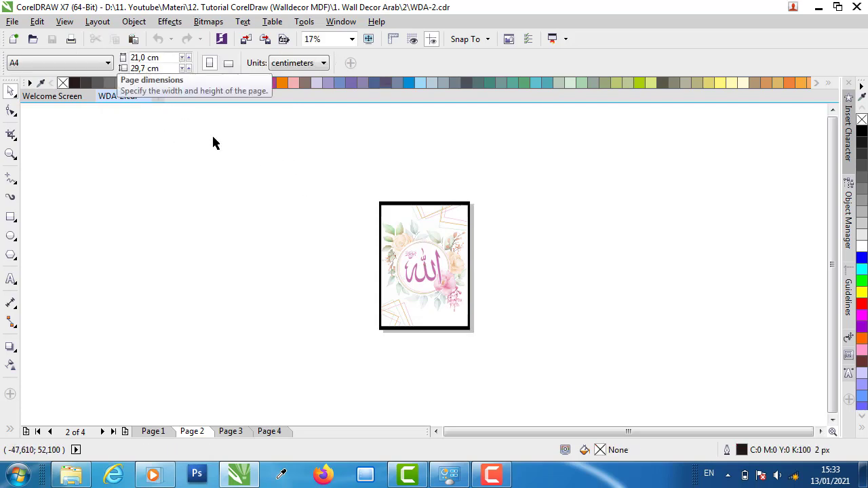
{"action": "left_click", "coordinate": [418, 228]}
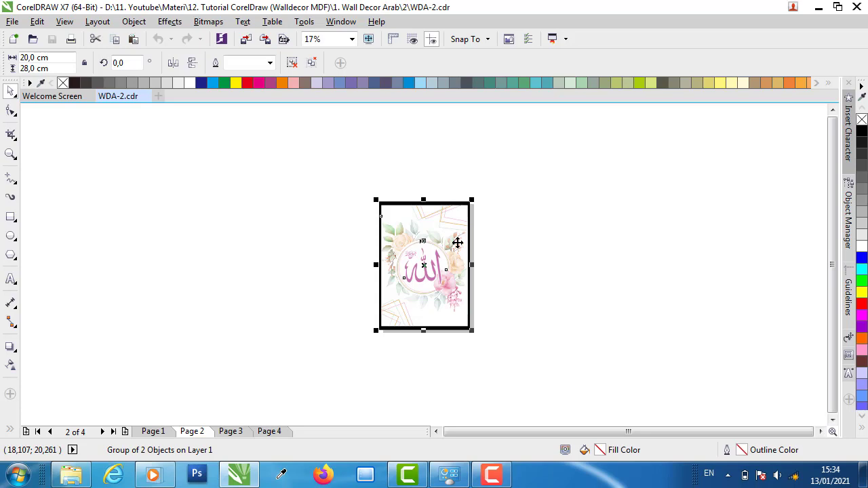
{"action": "scroll", "coordinate": [444, 257], "scroll_direction": "up", "scroll_amount": 2}
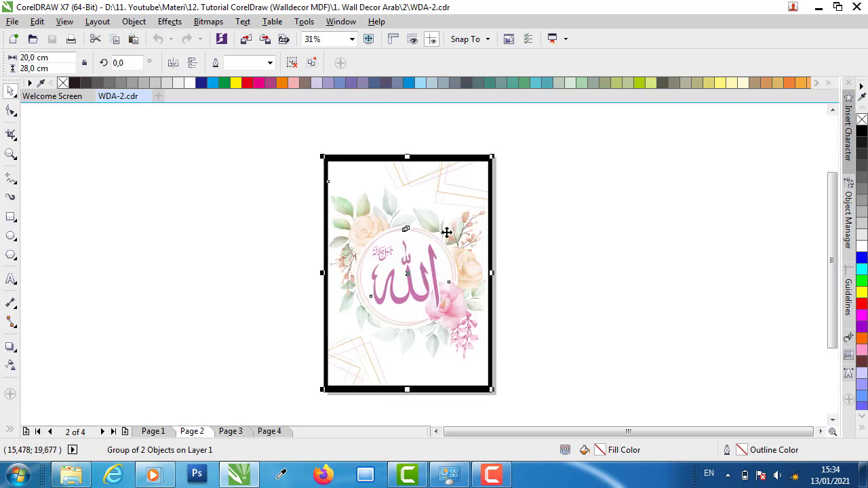
{"action": "left_click", "coordinate": [605, 206]}
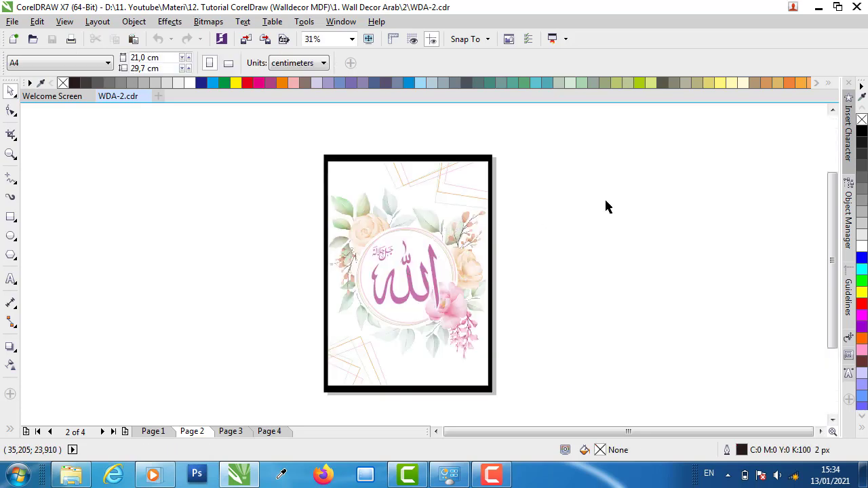
- Review the artwork and its black border on Pages 2, 3 and 4 by marking out the full area of each page
{"action": "left_click_drag", "start_coordinate": [266, 128], "coordinate": [529, 400]}
{"action": "left_click", "coordinate": [231, 431]}
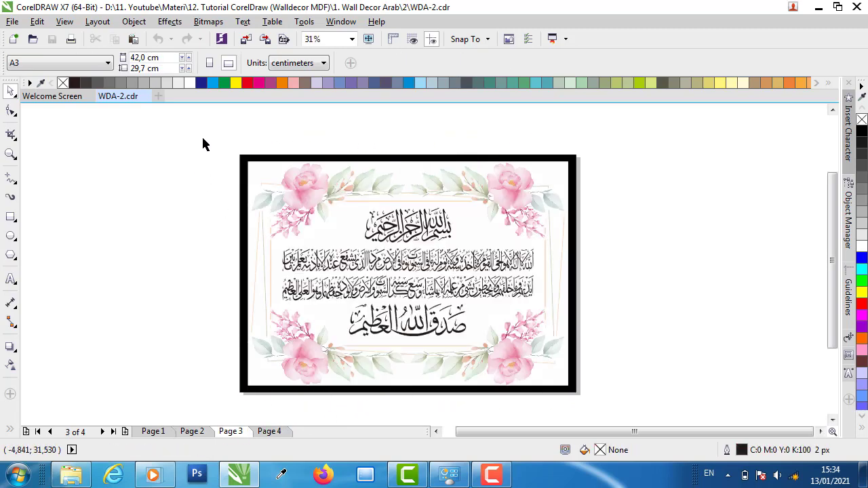
{"action": "left_click_drag", "start_coordinate": [204, 138], "coordinate": [624, 374]}
{"action": "left_click_drag", "start_coordinate": [637, 404], "coordinate": [638, 410]}
{"action": "left_click", "coordinate": [274, 431]}
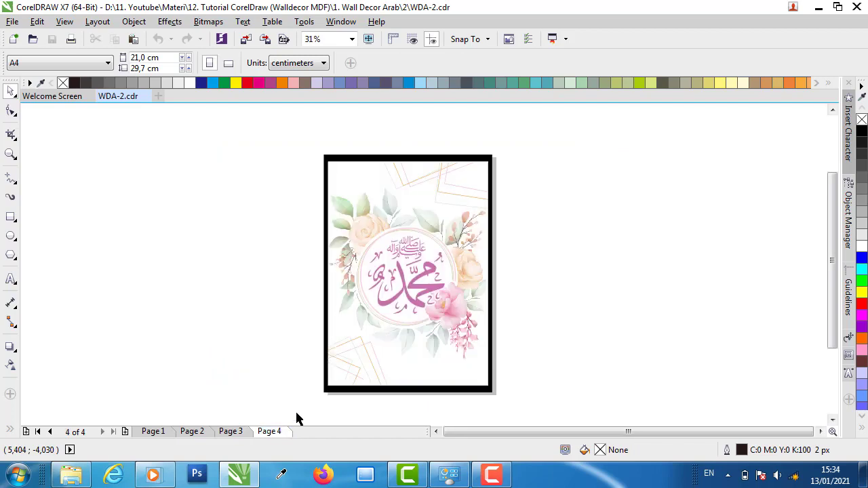
{"action": "left_click_drag", "start_coordinate": [278, 141], "coordinate": [268, 346]}
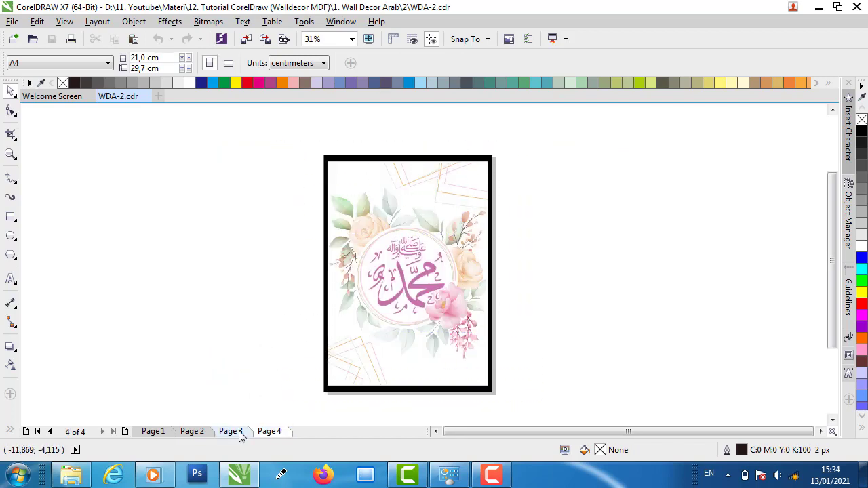
- Go to Page 3 and compare the verse artwork group's dimensions with the page dimensions by selecting and deselecting the group
{"action": "left_click", "coordinate": [231, 431]}
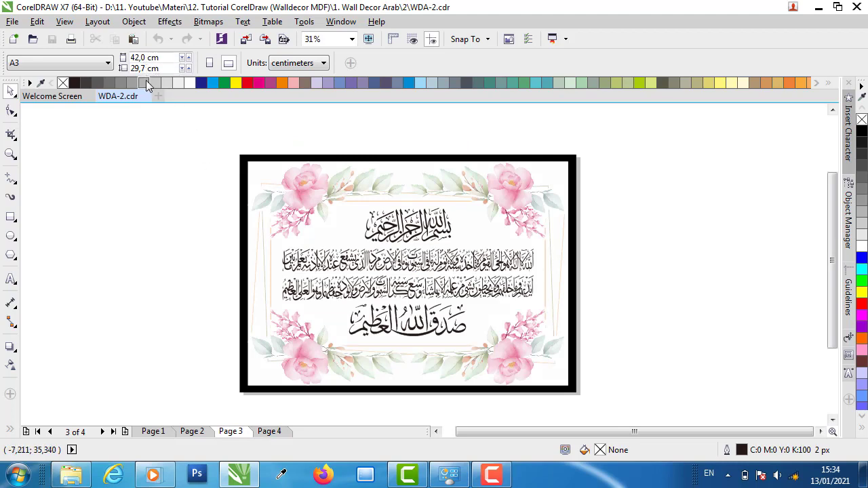
{"action": "left_click", "coordinate": [272, 181]}
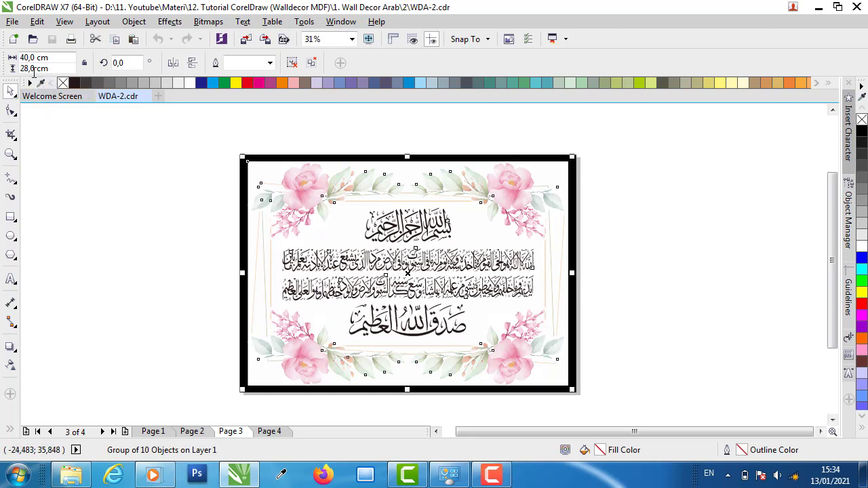
{"action": "left_click", "coordinate": [112, 124]}
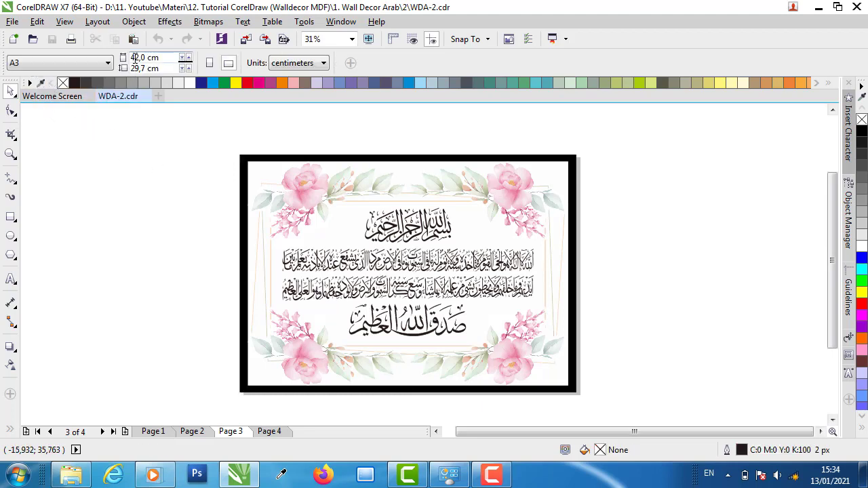
{"action": "left_click", "coordinate": [320, 171]}
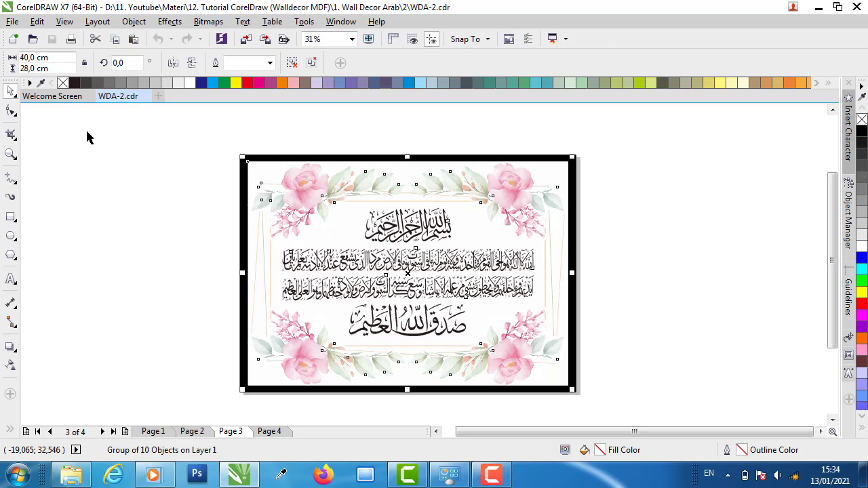
{"action": "left_click", "coordinate": [153, 234]}
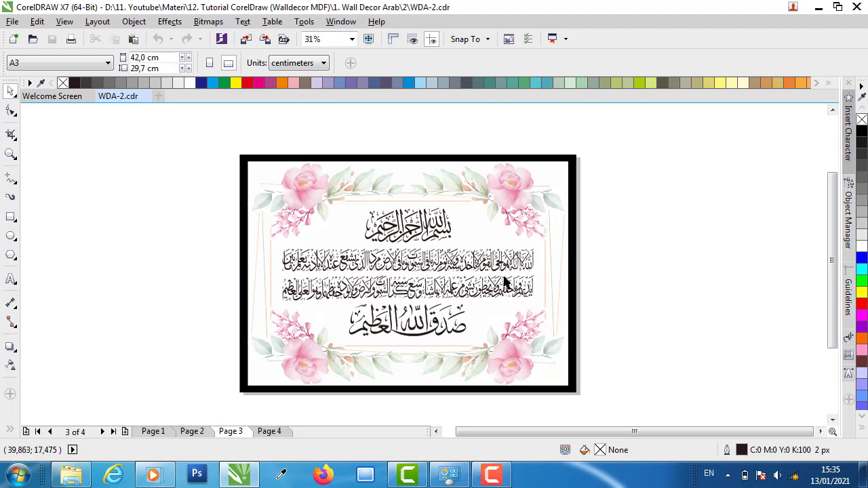
{"action": "left_click_drag", "start_coordinate": [207, 134], "coordinate": [573, 407]}
{"action": "left_click", "coordinate": [630, 272]}
- Go back to Page 2, select everything on the page to check it, and clear the selection
{"action": "left_click", "coordinate": [192, 431]}
{"action": "left_click_drag", "start_coordinate": [244, 138], "coordinate": [554, 407]}
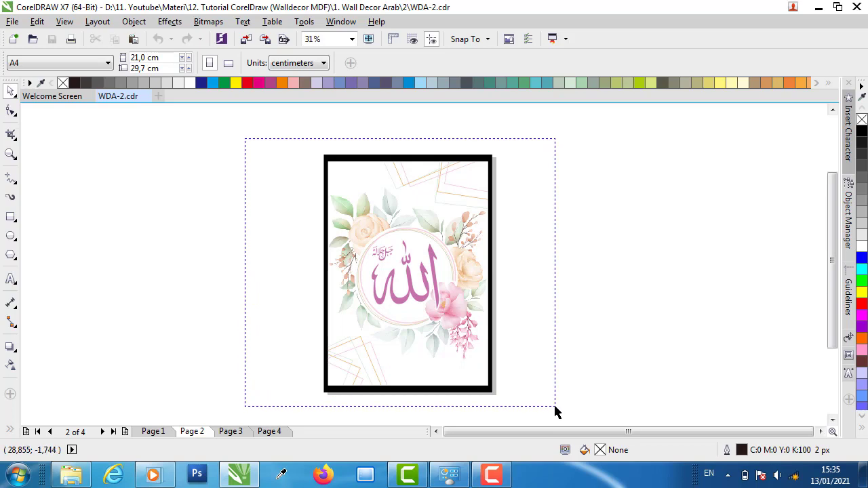
{"action": "left_click_drag", "start_coordinate": [554, 412], "coordinate": [552, 410]}
{"action": "left_click", "coordinate": [563, 264]}
- Return to Page 1, check the rightmost calligraphy panel by selecting around it, and clear the selection
{"action": "left_click", "coordinate": [157, 432]}
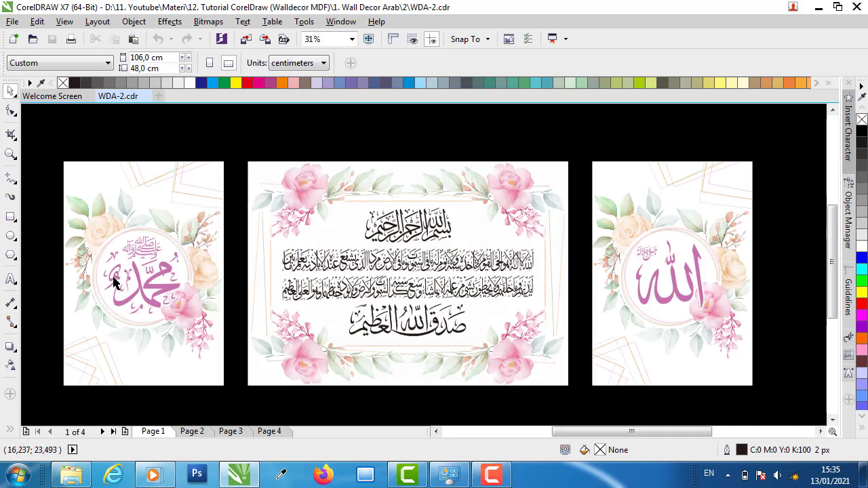
{"action": "scroll", "coordinate": [115, 282], "scroll_direction": "down", "scroll_amount": 2}
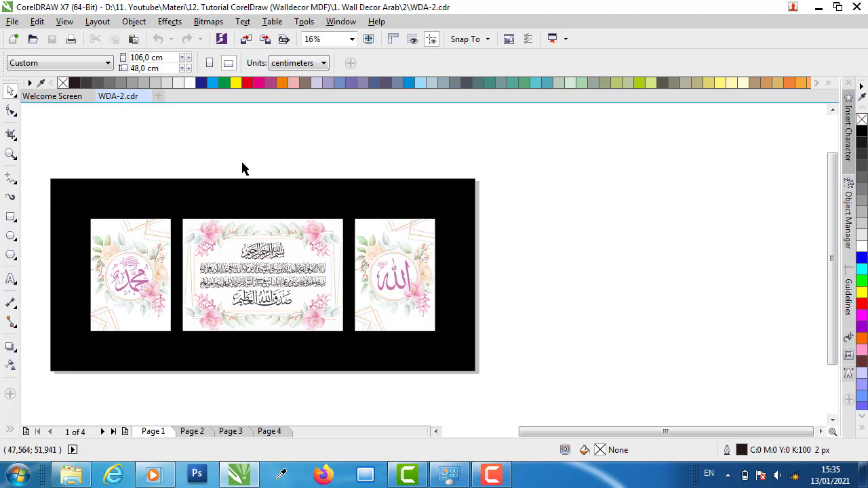
{"action": "left_click_drag", "start_coordinate": [344, 151], "coordinate": [446, 351]}
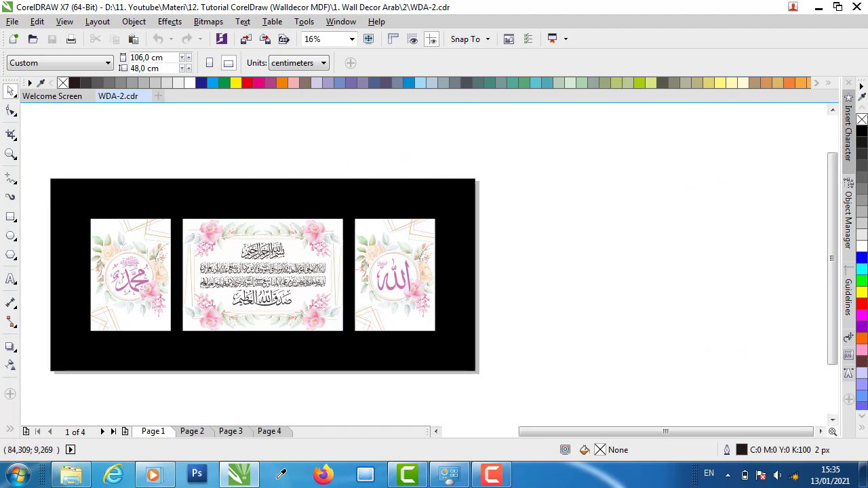
{"action": "left_click", "coordinate": [398, 305]}
{"action": "left_click", "coordinate": [326, 153]}
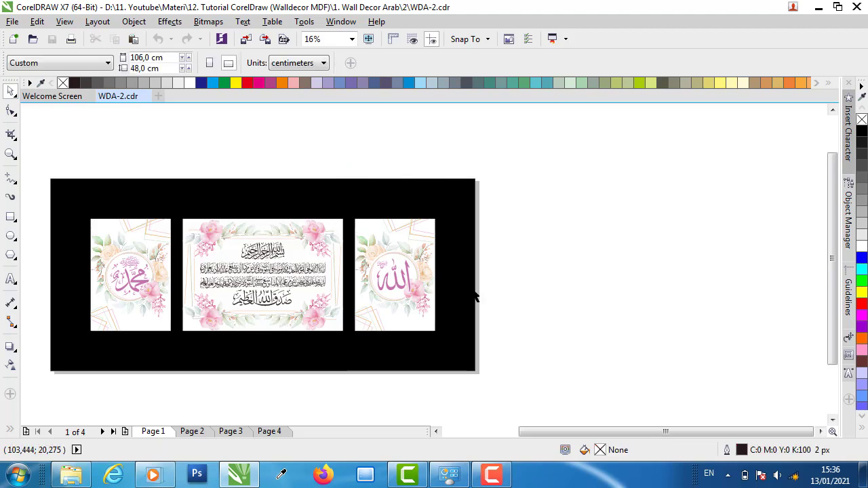
- Ungroup the three-panel group on Page 1 and select the rightmost panel on its own to check its dimensions
{"action": "scroll", "coordinate": [475, 294], "scroll_direction": "up", "scroll_amount": 2}
{"action": "left_click", "coordinate": [377, 238]}
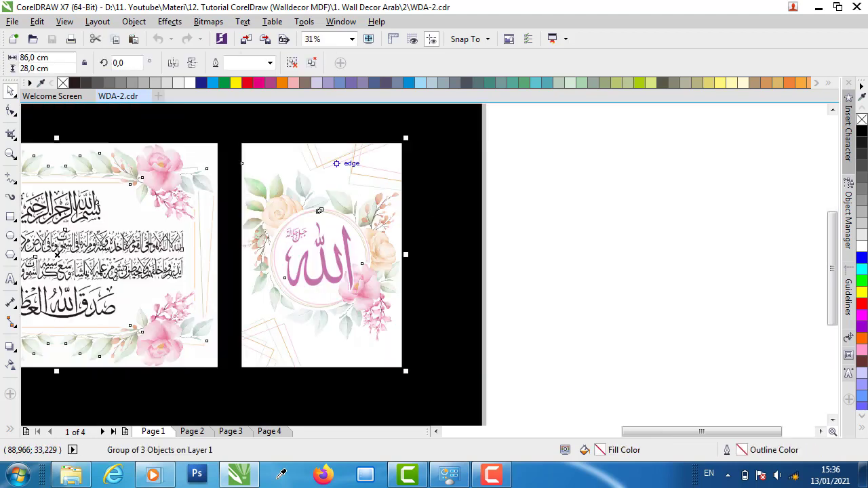
{"action": "left_click", "coordinate": [291, 66]}
{"action": "left_click", "coordinate": [554, 148]}
{"action": "left_click", "coordinate": [382, 160]}
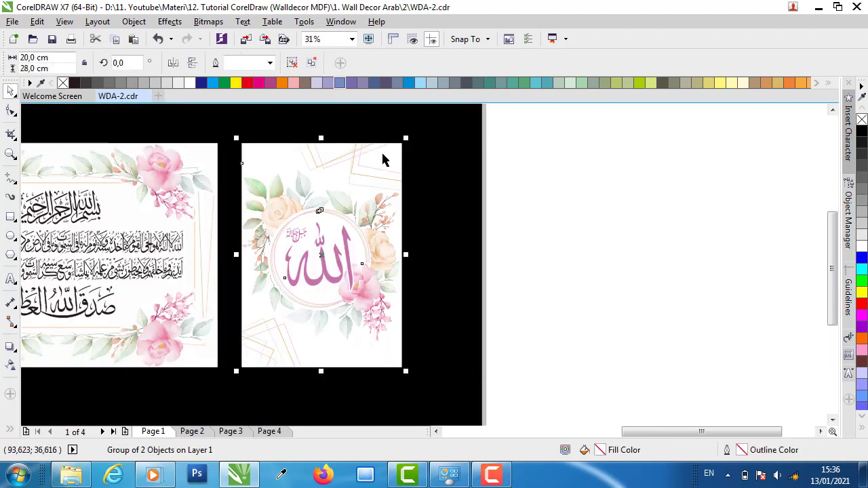
{"action": "left_click", "coordinate": [544, 156]}
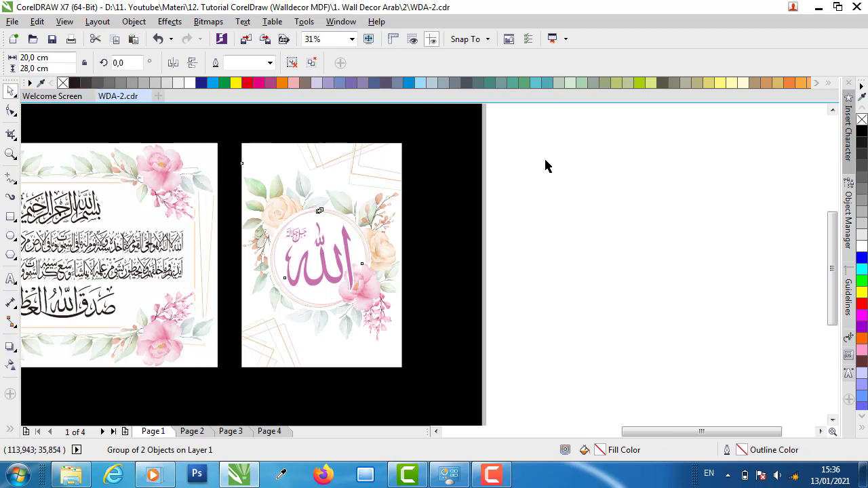
- Draw a rectangle in the empty area right of the black background, set its size to 20 × 28 cm and keep it selected
{"action": "left_click", "coordinate": [11, 217]}
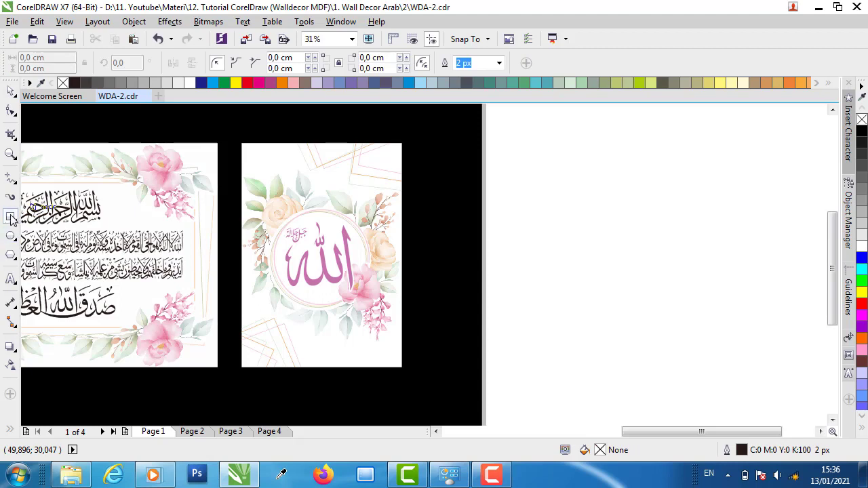
{"action": "left_click_drag", "start_coordinate": [522, 158], "coordinate": [669, 347]}
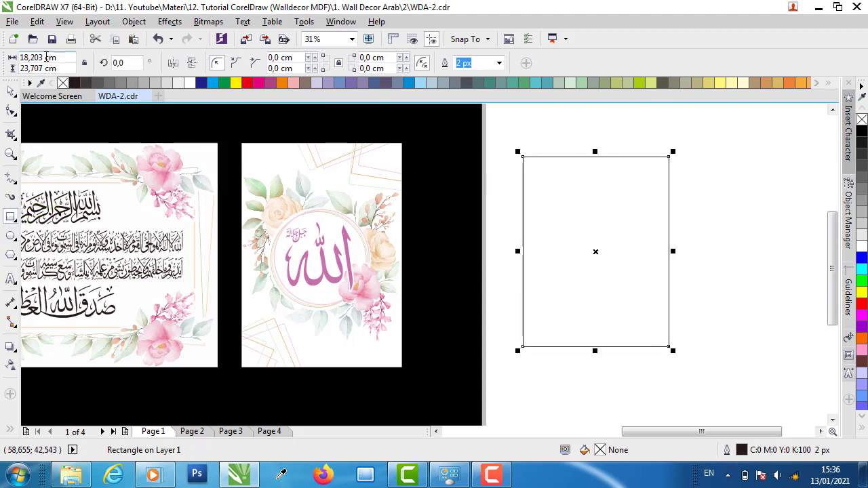
{"action": "left_click", "coordinate": [45, 57]}
{"action": "type", "text": "20"}
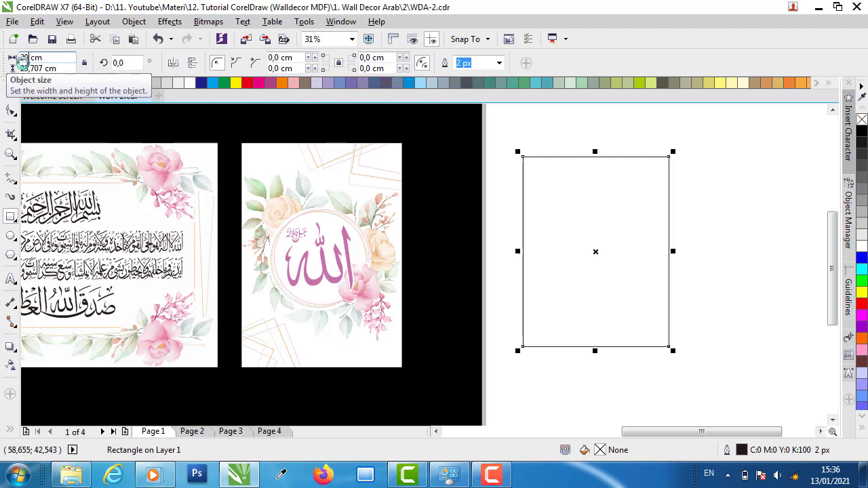
{"action": "key", "text": "Return"}
{"action": "left_click", "coordinate": [41, 68]}
{"action": "type", "text": "28"}
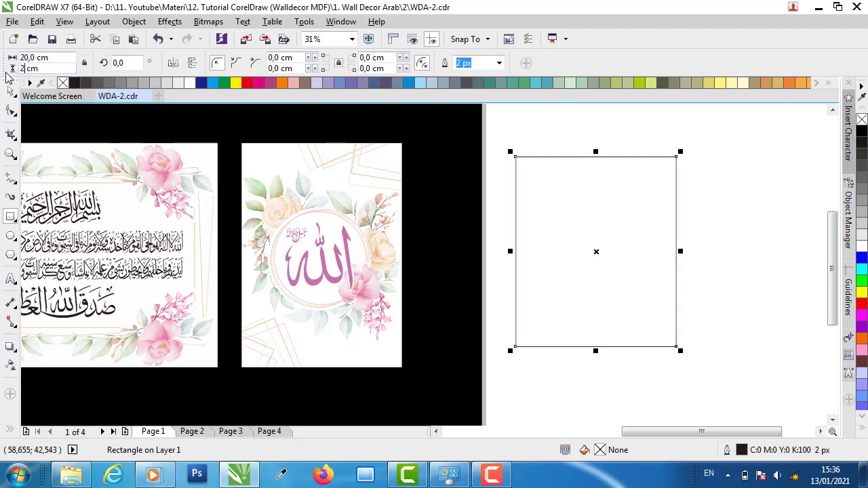
{"action": "key", "text": "Return"}
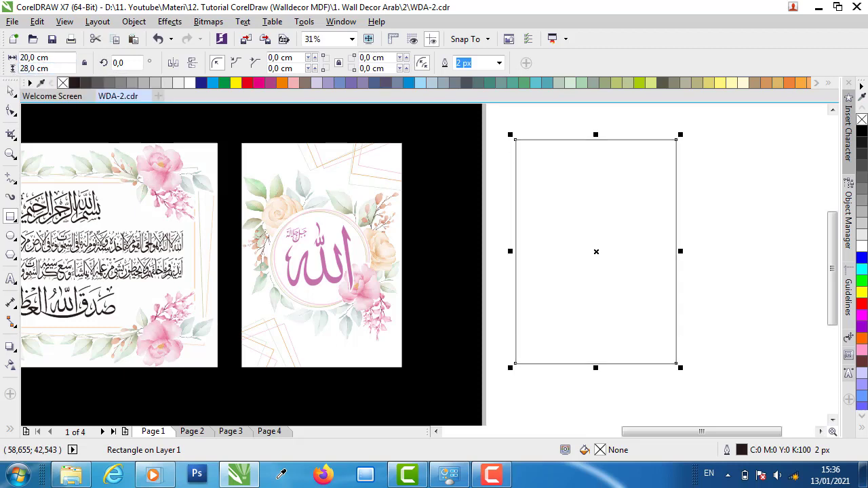
{"action": "left_click", "coordinate": [10, 91]}
{"action": "left_click", "coordinate": [623, 174]}
{"action": "left_click", "coordinate": [624, 179]}
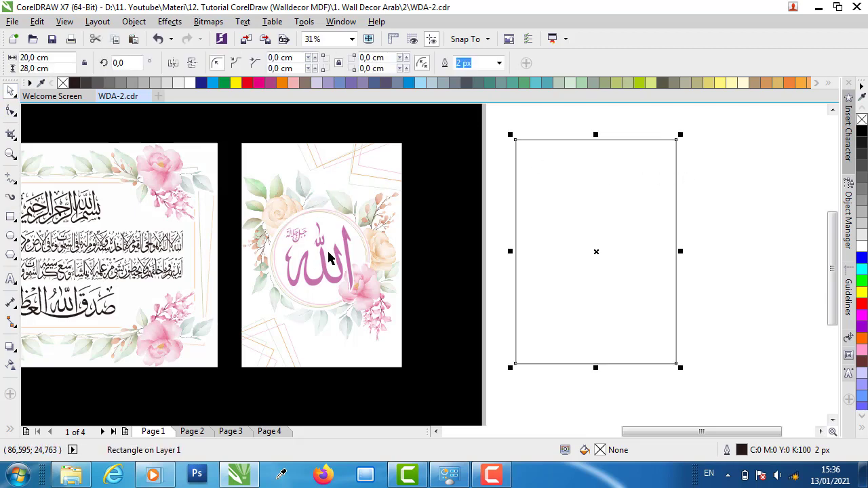
- Open the file "Vector - CDR X3" from the Upload folder inside the current project folder
{"action": "left_click", "coordinate": [70, 474]}
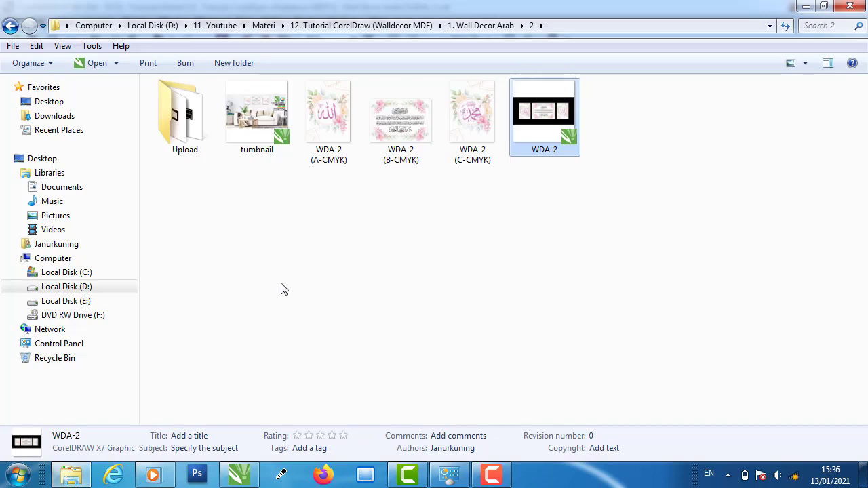
{"action": "double_click", "coordinate": [200, 136]}
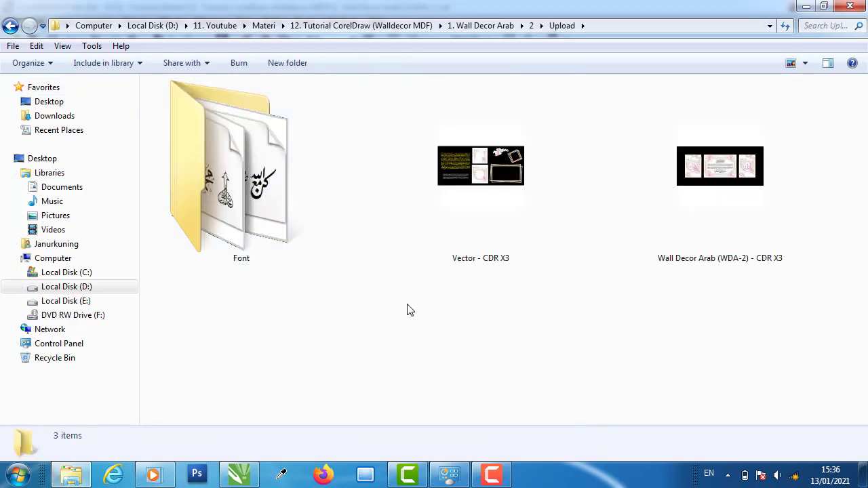
{"action": "left_click", "coordinate": [485, 177]}
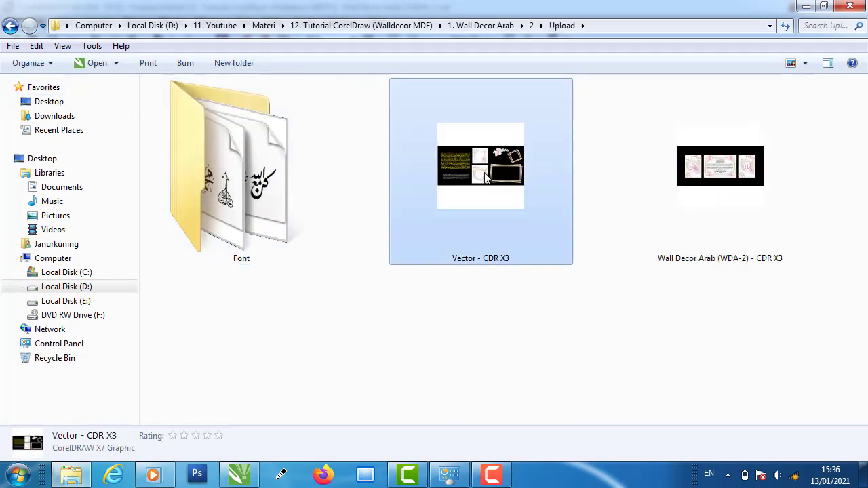
{"action": "double_click", "coordinate": [485, 176]}
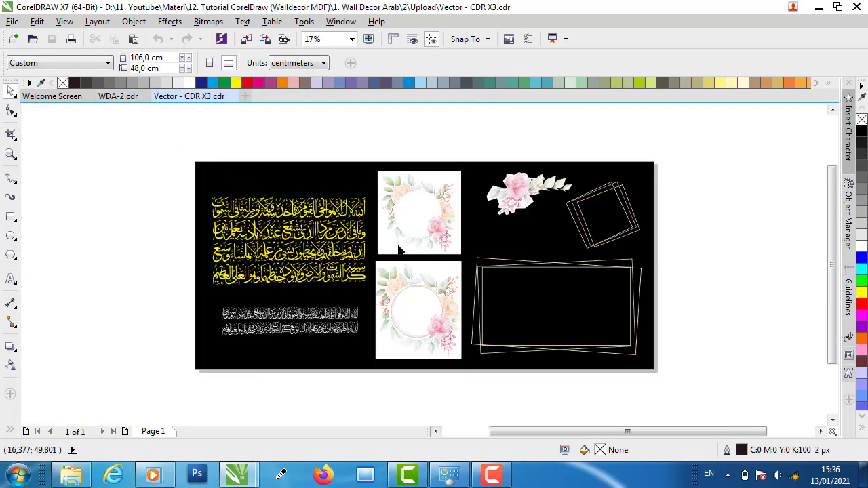
{"action": "left_click_drag", "start_coordinate": [627, 348], "coordinate": [696, 401]}
{"action": "left_click", "coordinate": [430, 406]}
- Examine the two floral wreath images up close, comparing the plain wreath with the one that has circle outlines
{"action": "scroll", "coordinate": [430, 247], "scroll_direction": "up", "scroll_amount": 2}
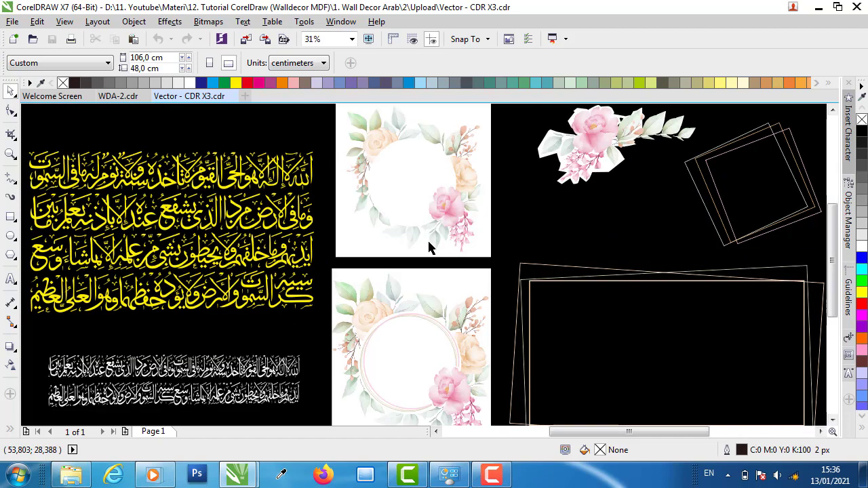
{"action": "left_click", "coordinate": [428, 208]}
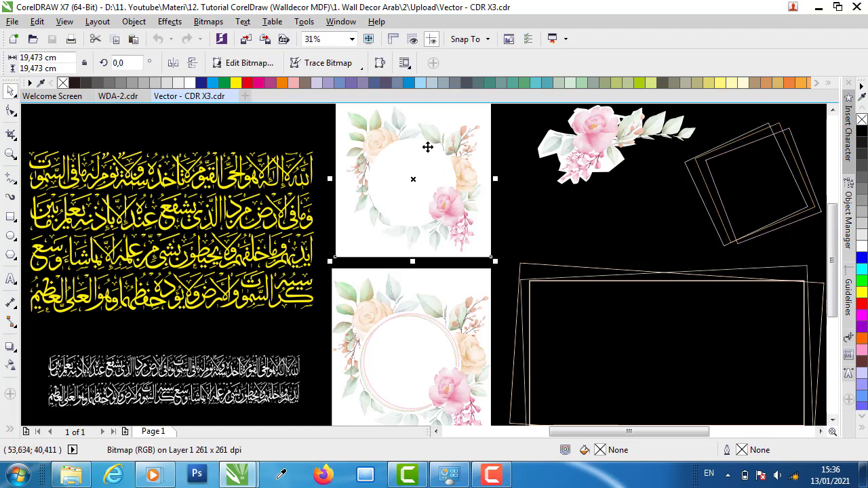
{"action": "scroll", "coordinate": [427, 147], "scroll_direction": "up", "scroll_amount": 2}
{"action": "scroll", "coordinate": [428, 148], "scroll_direction": "up", "scroll_amount": 2}
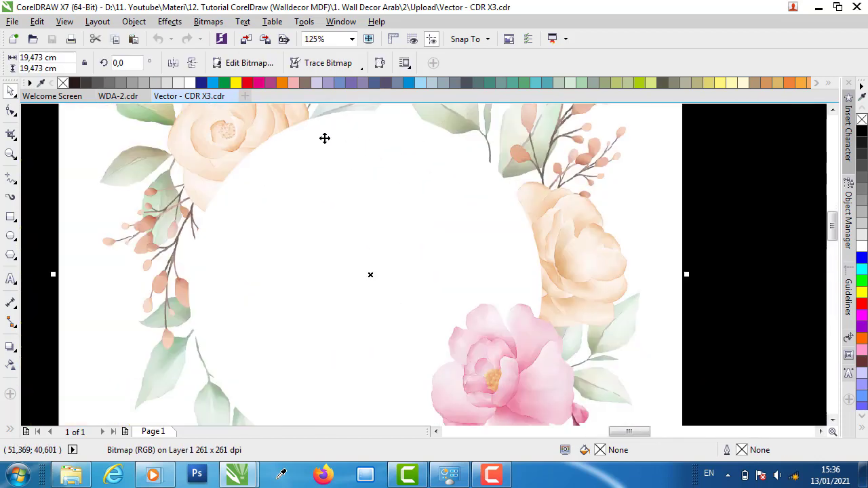
{"action": "scroll", "coordinate": [393, 276], "scroll_direction": "down", "scroll_amount": 2}
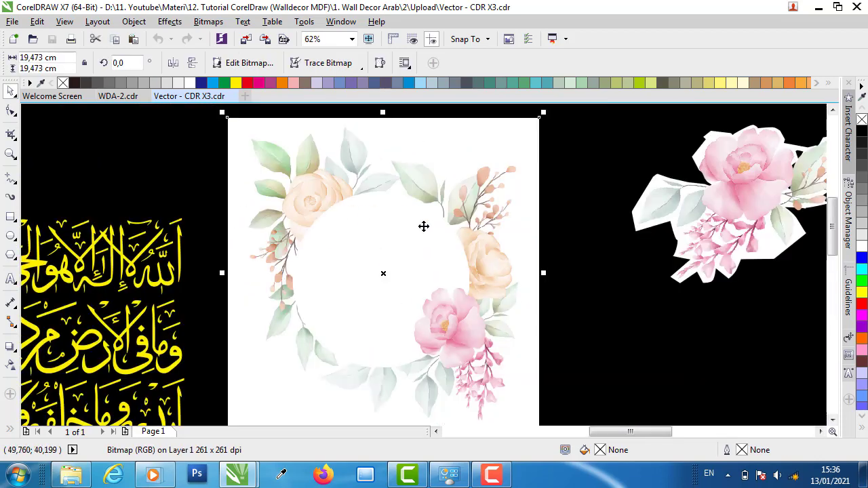
{"action": "scroll", "coordinate": [417, 176], "scroll_direction": "down", "scroll_amount": 2}
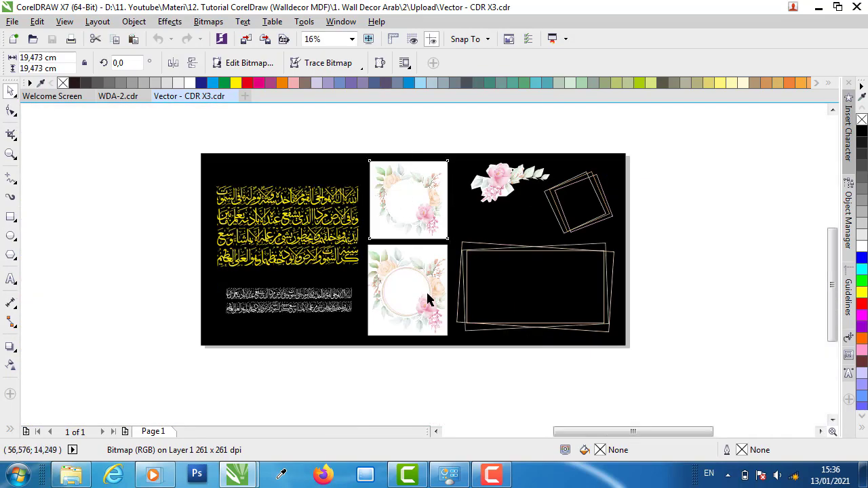
{"action": "scroll", "coordinate": [427, 301], "scroll_direction": "up", "scroll_amount": 2}
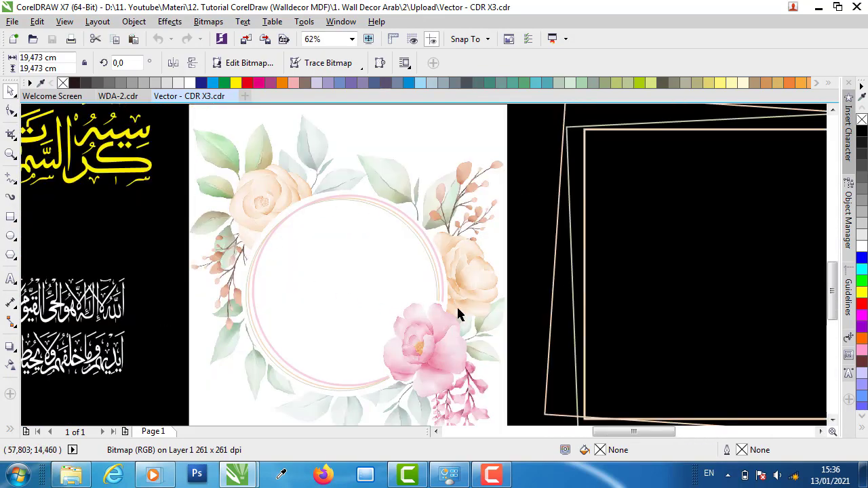
{"action": "scroll", "coordinate": [281, 353], "scroll_direction": "up", "scroll_amount": 2}
{"action": "scroll", "coordinate": [286, 335], "scroll_direction": "down", "scroll_amount": 2}
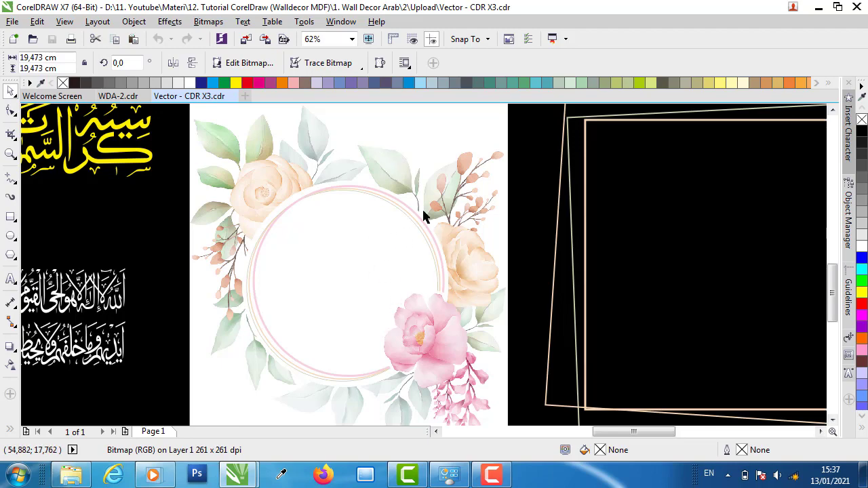
{"action": "scroll", "coordinate": [315, 245], "scroll_direction": "down", "scroll_amount": 3}
- Ungroup the lower floral wreath and pull its circle outlines and the flower petal overlay away from the image
{"action": "left_click", "coordinate": [324, 233]}
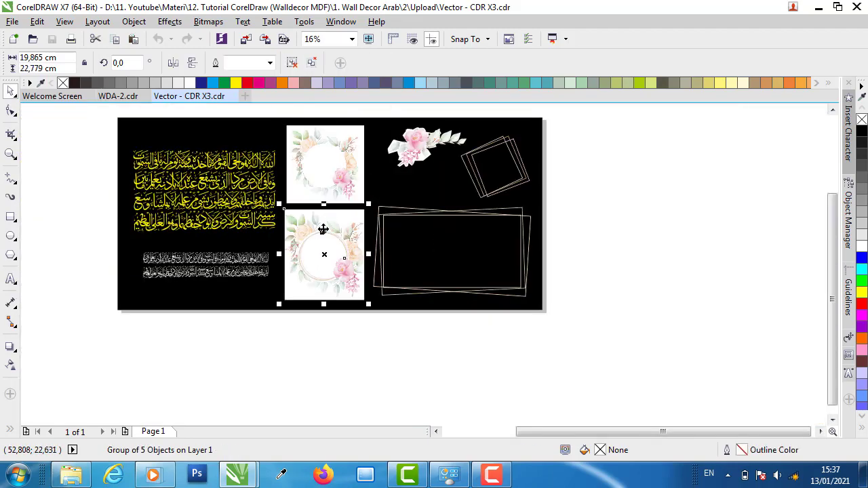
{"action": "left_click", "coordinate": [291, 63]}
{"action": "key", "text": "Escape"}
{"action": "scroll", "coordinate": [322, 270], "scroll_direction": "up", "scroll_amount": 1}
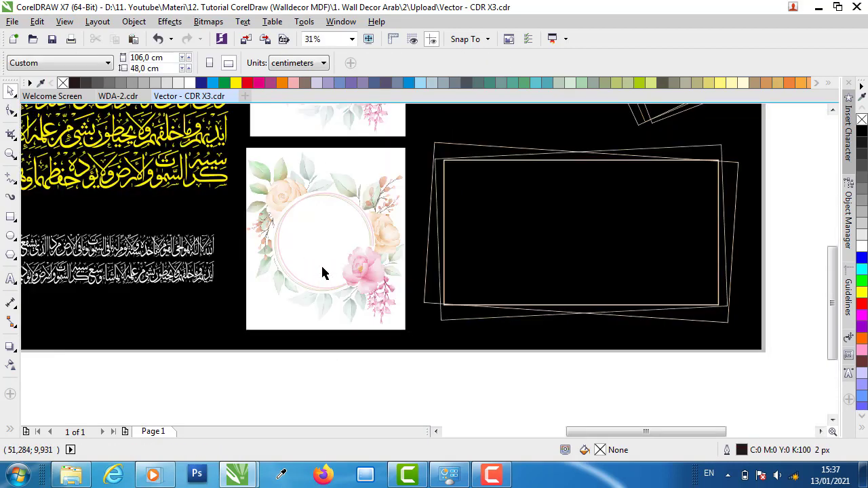
{"action": "left_click", "coordinate": [328, 248]}
{"action": "left_click_drag", "start_coordinate": [338, 245], "coordinate": [227, 317]}
{"action": "left_click_drag", "start_coordinate": [320, 264], "coordinate": [240, 314]}
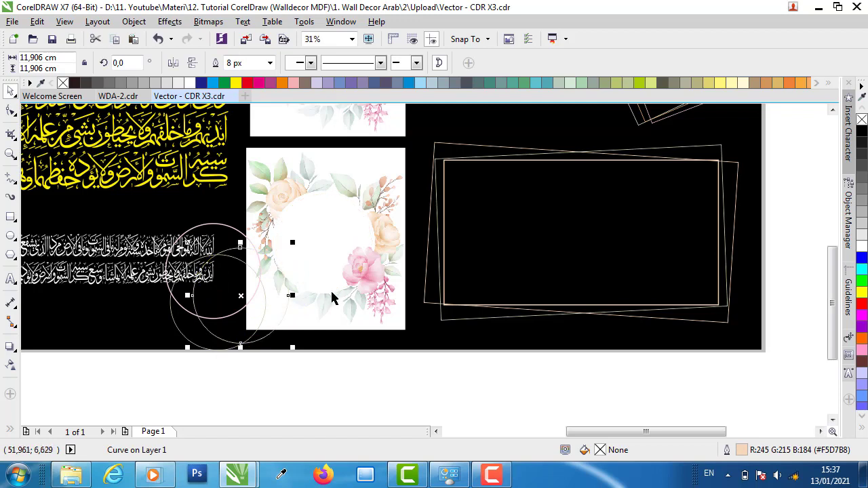
{"action": "left_click", "coordinate": [352, 278]}
{"action": "left_click_drag", "start_coordinate": [407, 239], "coordinate": [441, 256]}
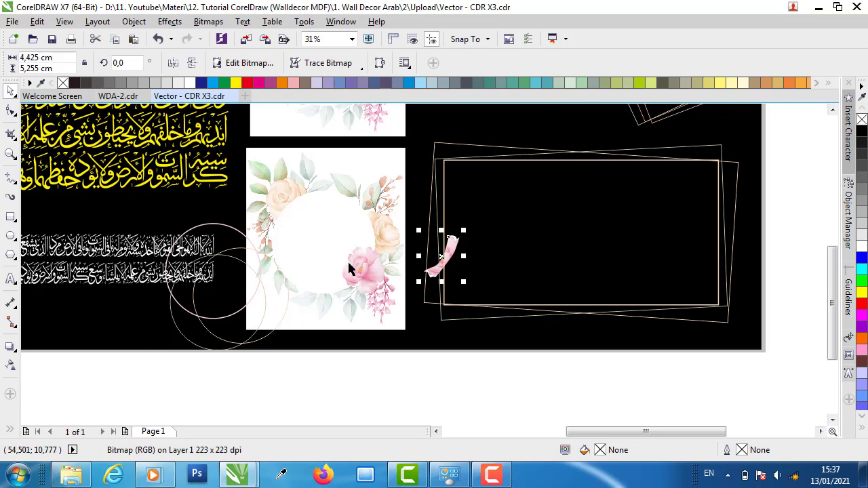
- Undo the separation of the wreath parts and the ungrouping, and clear the selection
{"action": "key", "text": "ctrl+z"}
{"action": "key", "text": "ctrl+z"}
{"action": "key", "text": "ctrl+z"}
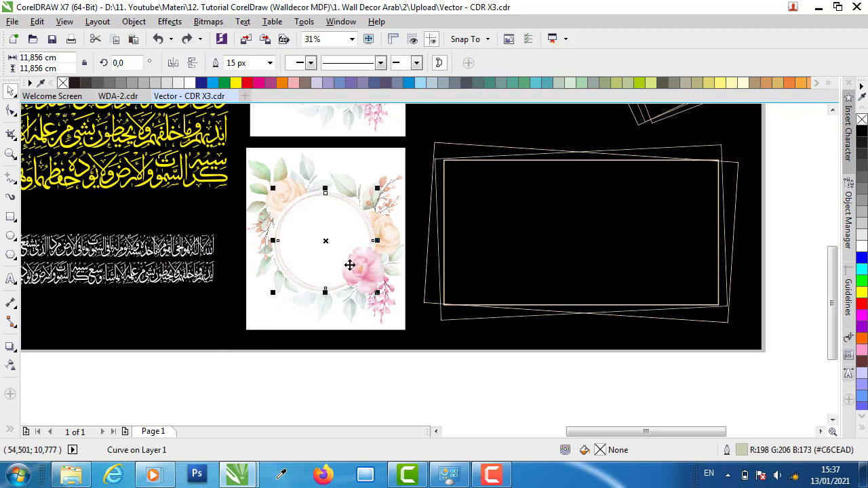
{"action": "left_click", "coordinate": [368, 360]}
- Copy the lower floral wreath group with the circle outlines and paste it into Page 1 of WDA-2.cdr
{"action": "scroll", "coordinate": [368, 359], "scroll_direction": "down", "scroll_amount": 2}
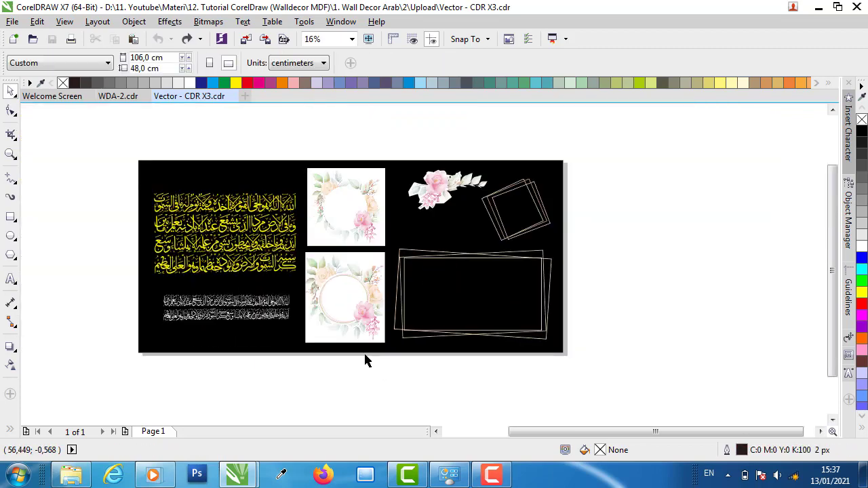
{"action": "left_click", "coordinate": [360, 298]}
{"action": "right_click", "coordinate": [357, 293]}
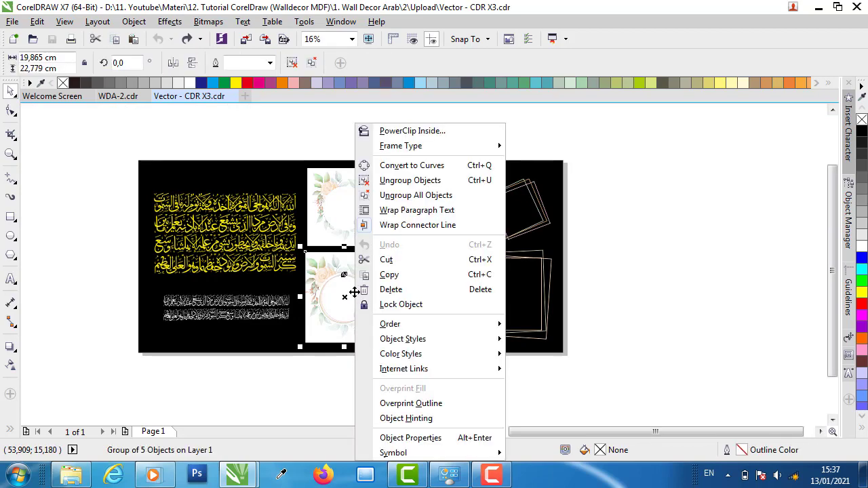
{"action": "left_click", "coordinate": [405, 277]}
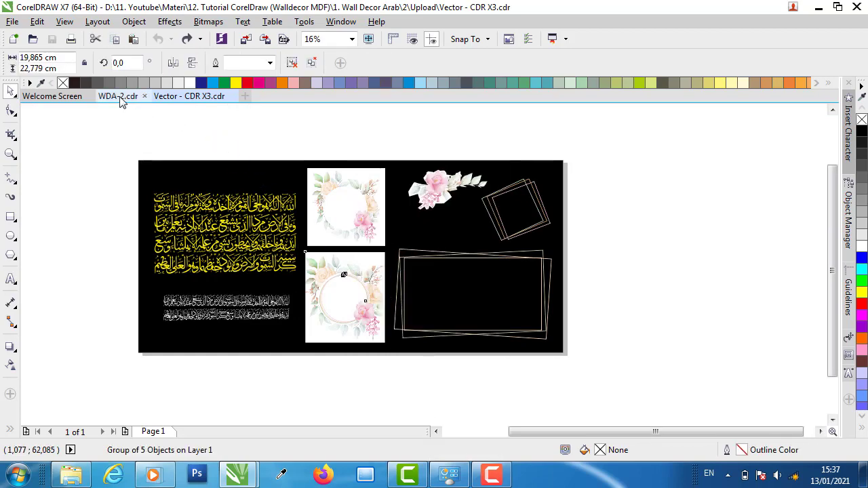
{"action": "left_click", "coordinate": [119, 96]}
{"action": "left_click", "coordinate": [733, 168]}
{"action": "right_click", "coordinate": [734, 170]}
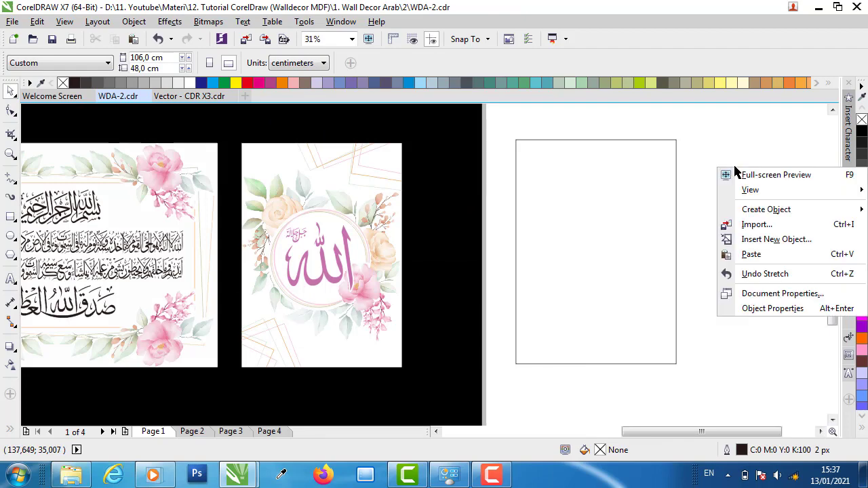
{"action": "left_click", "coordinate": [704, 253]}
- Move the pasted wreath over to the 20 × 28 cm rectangle, centre the two vertically aligned on each other, and clear the selection
{"action": "left_click_drag", "start_coordinate": [92, 350], "coordinate": [711, 261]}
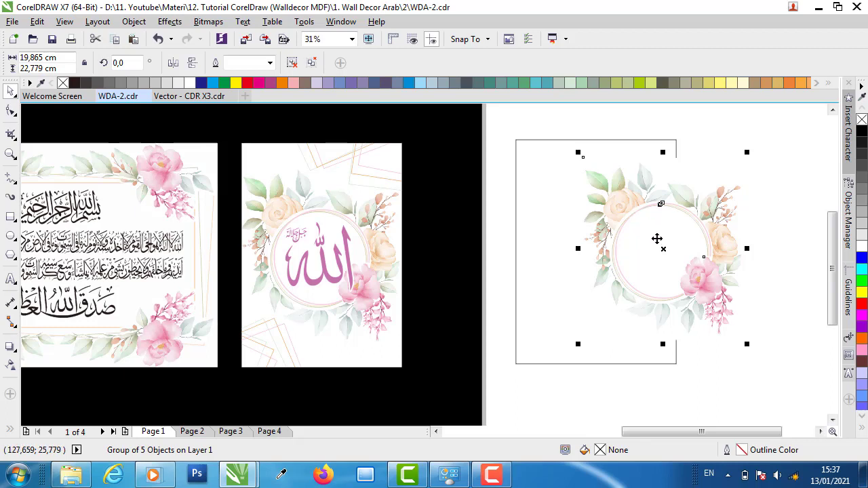
{"action": "left_click", "coordinate": [526, 144], "text": "shift"}
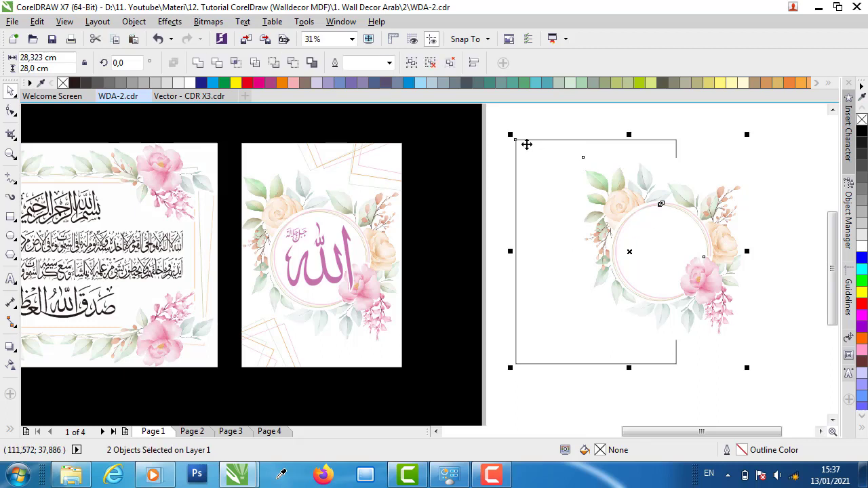
{"action": "key", "text": "c"}
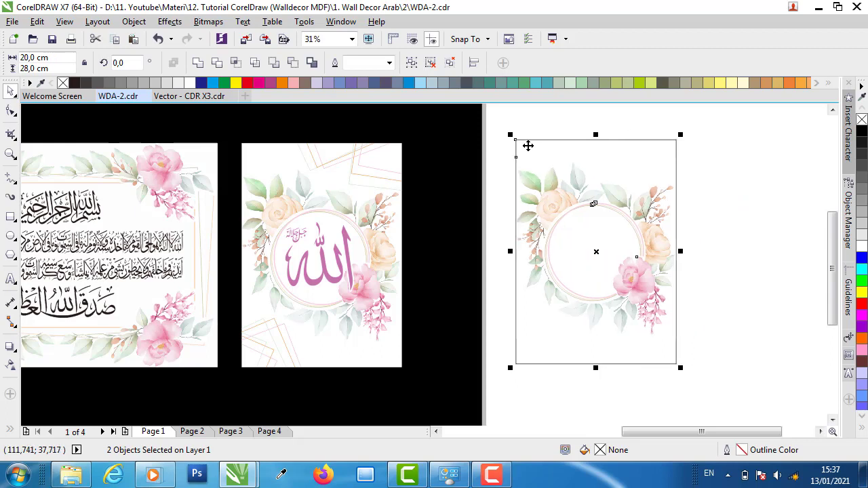
{"action": "left_click", "coordinate": [731, 212]}
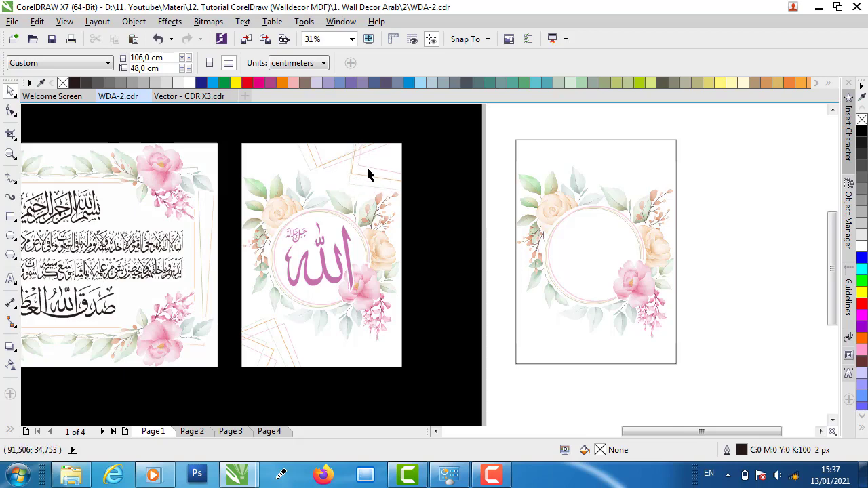
- Return to Vector - CDR X3.cdr and select the group of three tilted square outlines to inspect it
{"action": "left_click", "coordinate": [180, 97]}
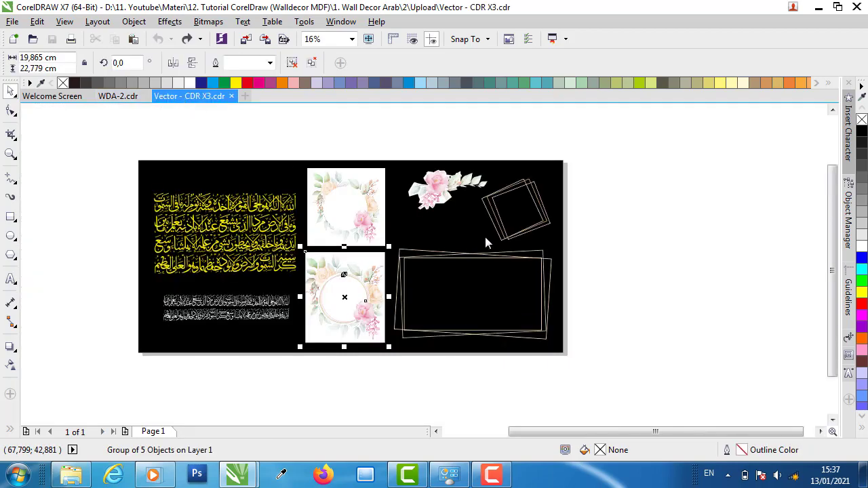
{"action": "left_click", "coordinate": [606, 216]}
{"action": "scroll", "coordinate": [605, 217], "scroll_direction": "up", "scroll_amount": 4}
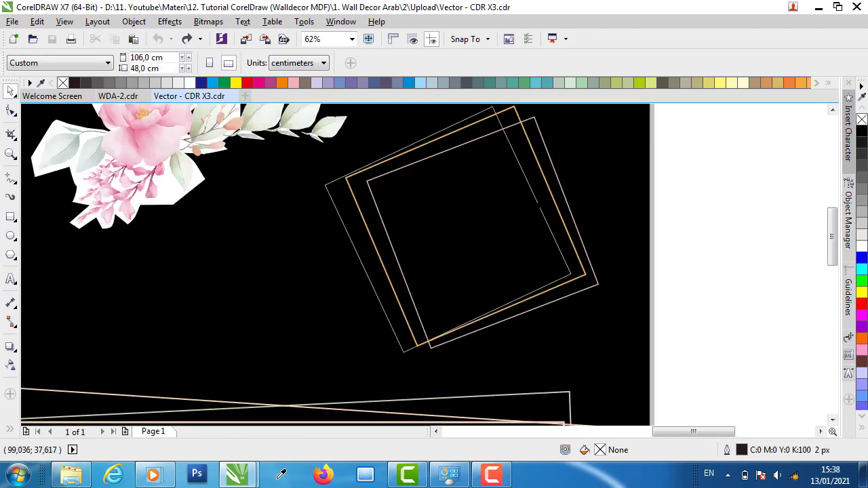
{"action": "left_click", "coordinate": [539, 200]}
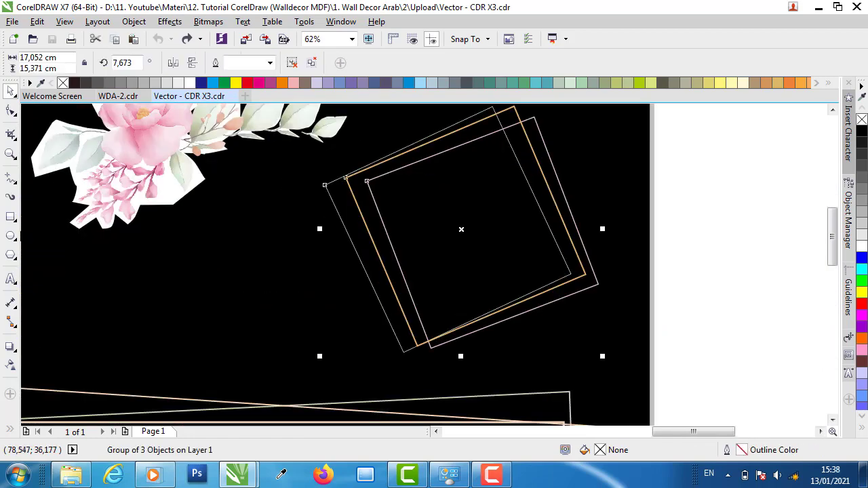
- Draw a square about 12.2 cm wide in the empty area beside the black background and give it a yellow outline
{"action": "left_click", "coordinate": [11, 217]}
{"action": "scroll", "coordinate": [74, 227], "scroll_direction": "down", "scroll_amount": 4}
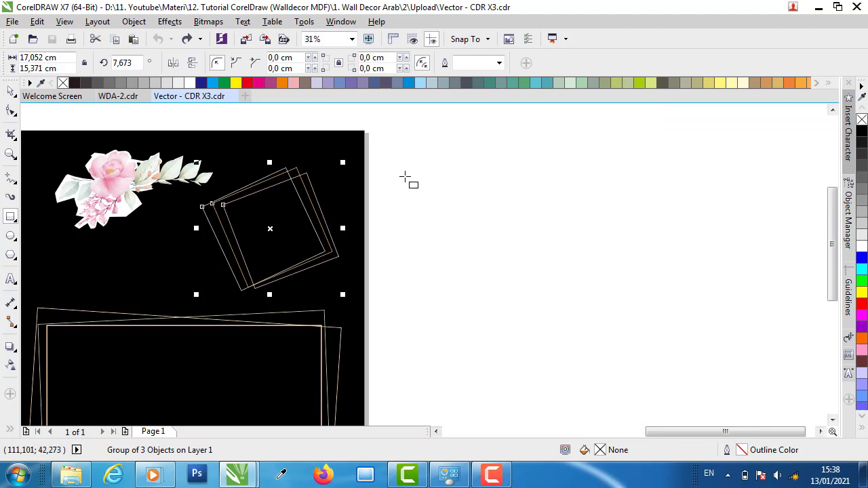
{"action": "left_click_drag", "start_coordinate": [404, 177], "coordinate": [502, 273]}
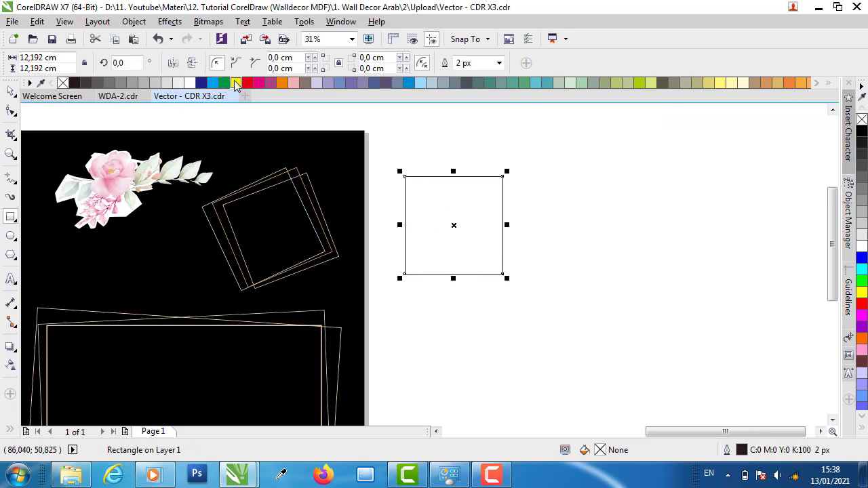
{"action": "right_click", "coordinate": [235, 82]}
- Rotate the yellow square counterclockwise by about 18.7°
{"action": "left_click", "coordinate": [10, 91]}
{"action": "left_click", "coordinate": [491, 191]}
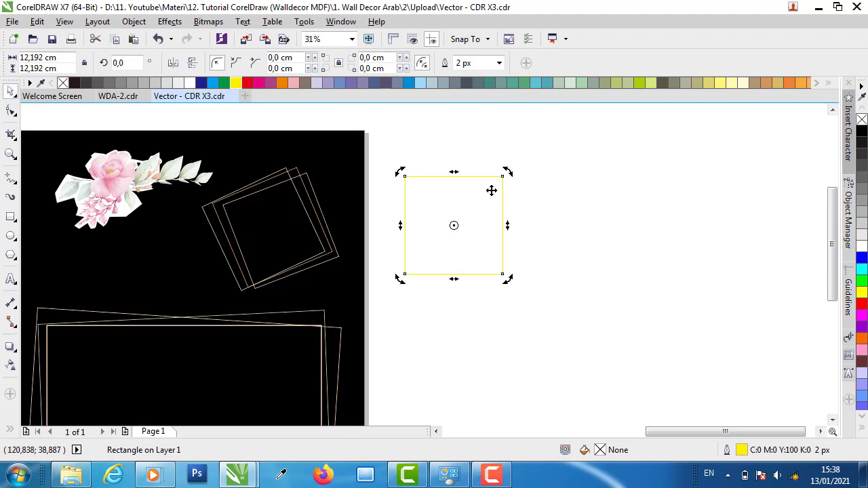
{"action": "left_click_drag", "start_coordinate": [507, 172], "coordinate": [481, 168]}
{"action": "left_click", "coordinate": [472, 194]}
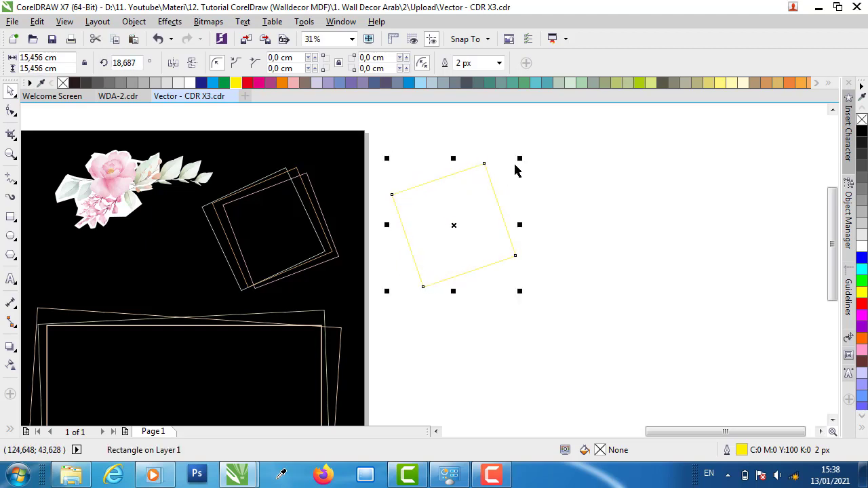
- Make a copy of the yellow square rotated to about 29° and shift the copy slightly
{"action": "left_click", "coordinate": [488, 174]}
{"action": "left_click_drag", "start_coordinate": [521, 159], "coordinate": [513, 149]}
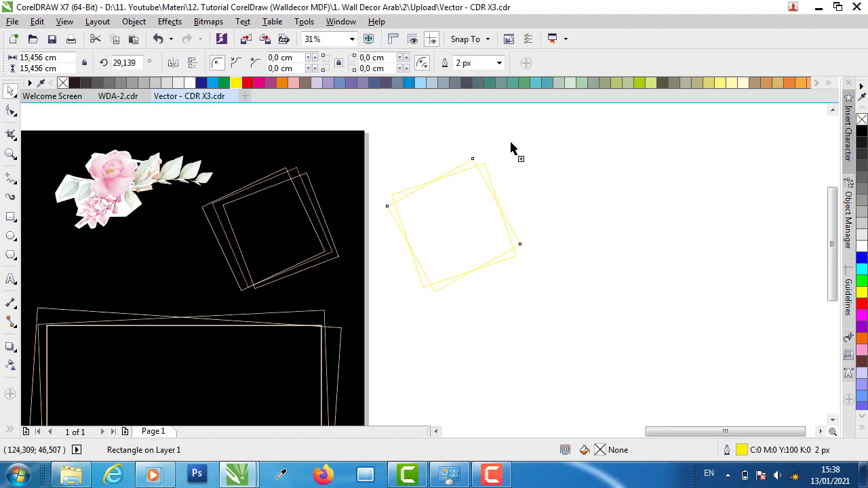
{"action": "left_click", "coordinate": [476, 184]}
{"action": "left_click_drag", "start_coordinate": [477, 184], "coordinate": [479, 188]}
{"action": "left_click", "coordinate": [480, 187]}
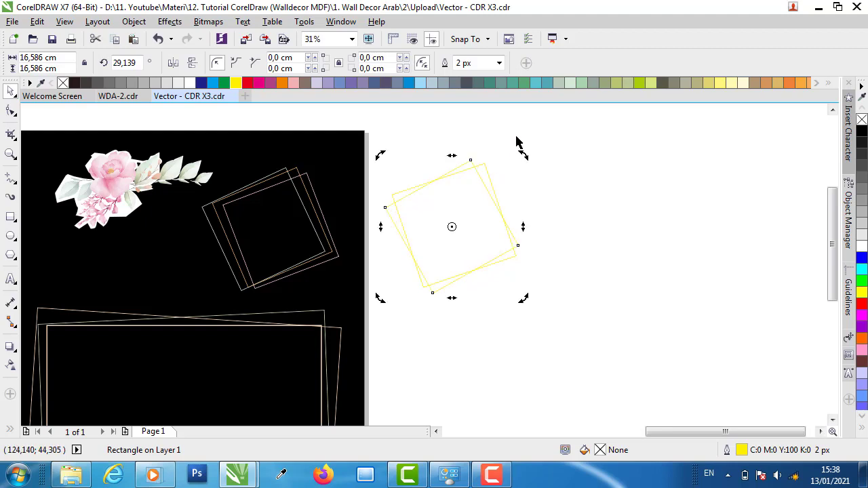
- Recolour the second square's outline green and create a third square from it, rotated to about 43.6° and shifted slightly up and left
{"action": "right_click", "coordinate": [523, 84]}
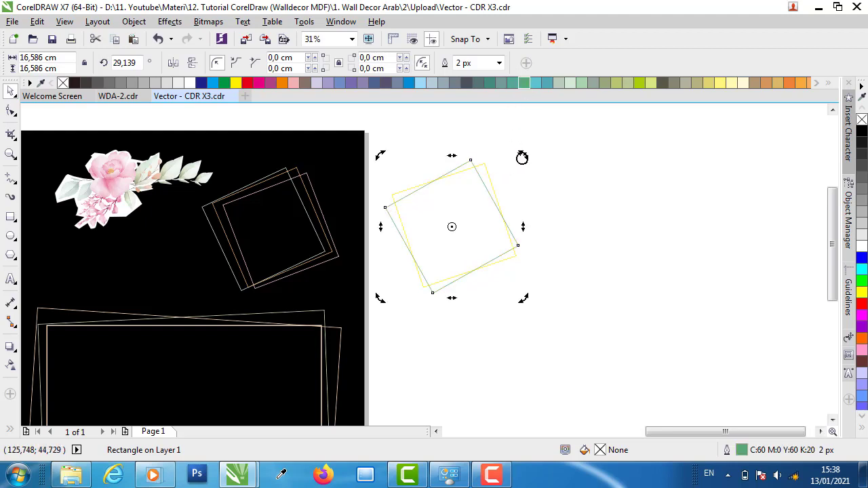
{"action": "left_click_drag", "start_coordinate": [522, 157], "coordinate": [503, 151]}
{"action": "left_click_drag", "start_coordinate": [463, 195], "coordinate": [453, 188]}
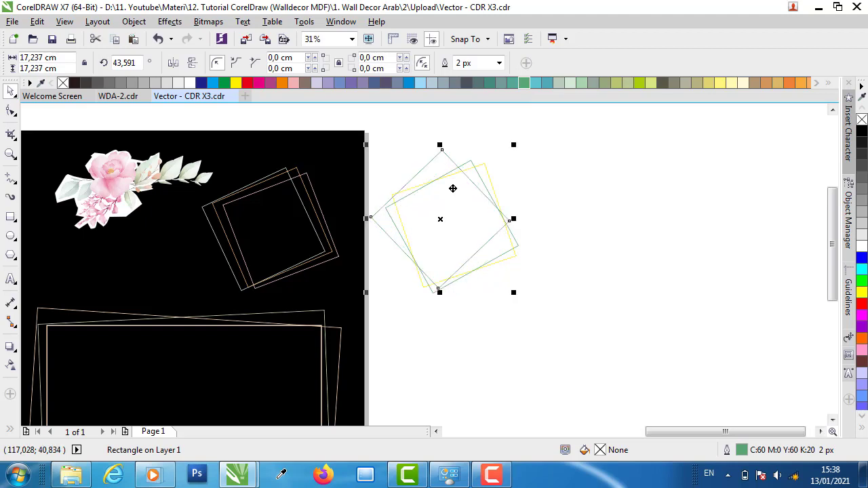
- Recolour the third square's outline orange and delete the three practice squares beside the black background
{"action": "right_click", "coordinate": [286, 82]}
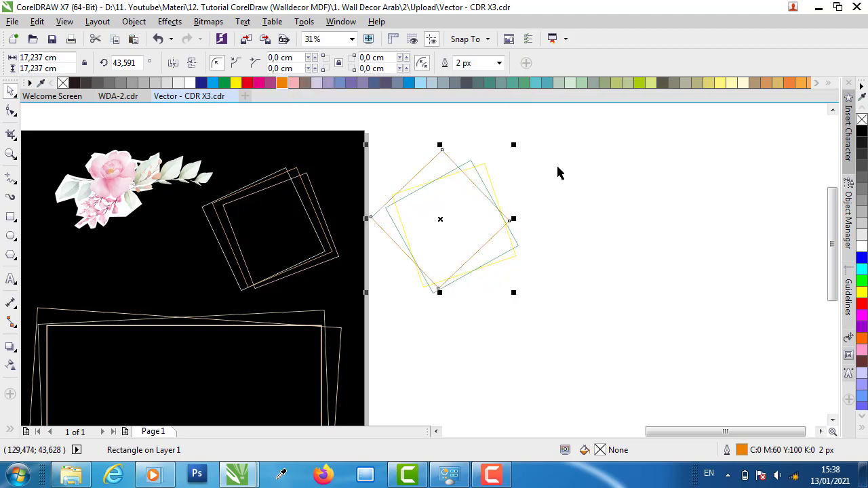
{"action": "left_click", "coordinate": [557, 163]}
{"action": "left_click_drag", "start_coordinate": [605, 317], "coordinate": [341, 141]}
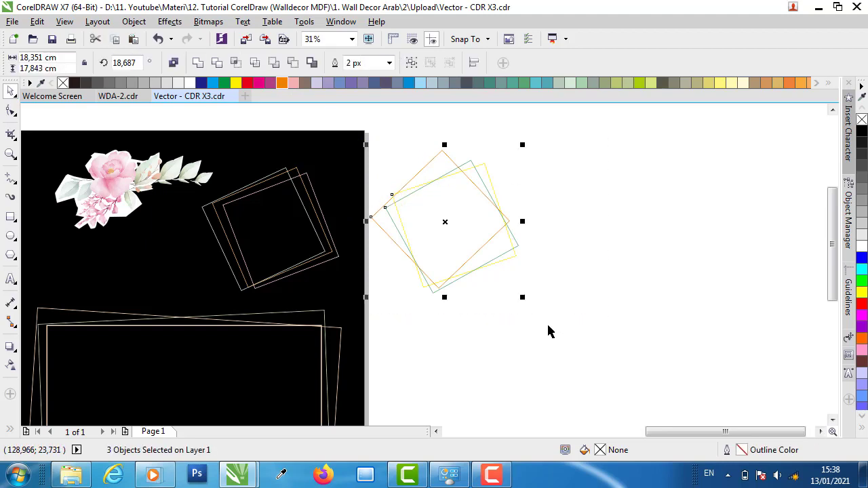
{"action": "key", "text": "Delete"}
- Copy the group of tilted square outlines beside the flowers on the black background and paste it into the WDA-2.cdr document
{"action": "left_click_drag", "start_coordinate": [477, 328], "coordinate": [180, 149]}
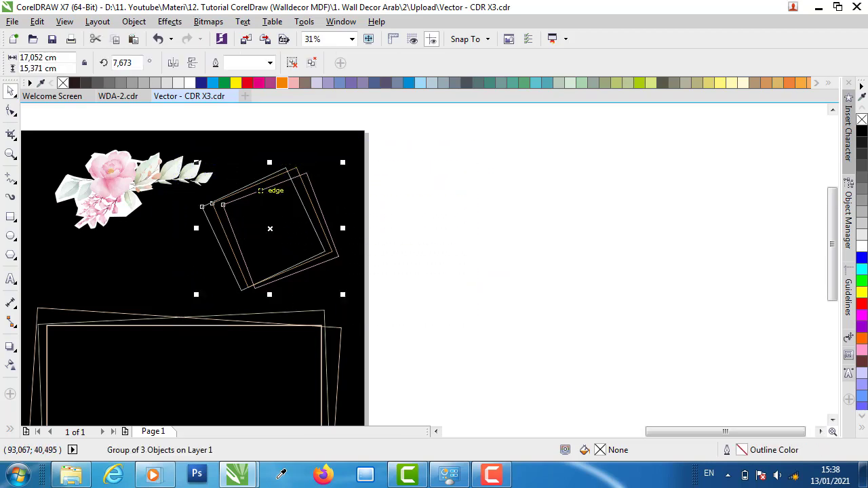
{"action": "right_click", "coordinate": [261, 190]}
{"action": "left_click", "coordinate": [304, 275]}
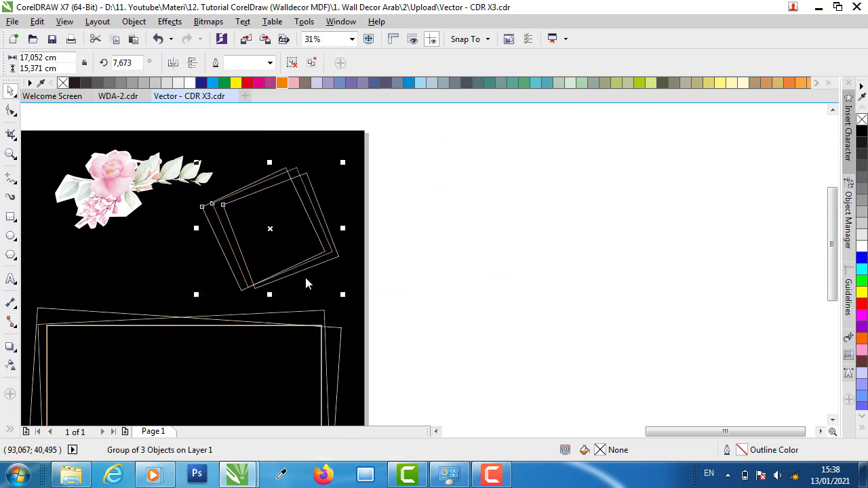
{"action": "left_click", "coordinate": [114, 96]}
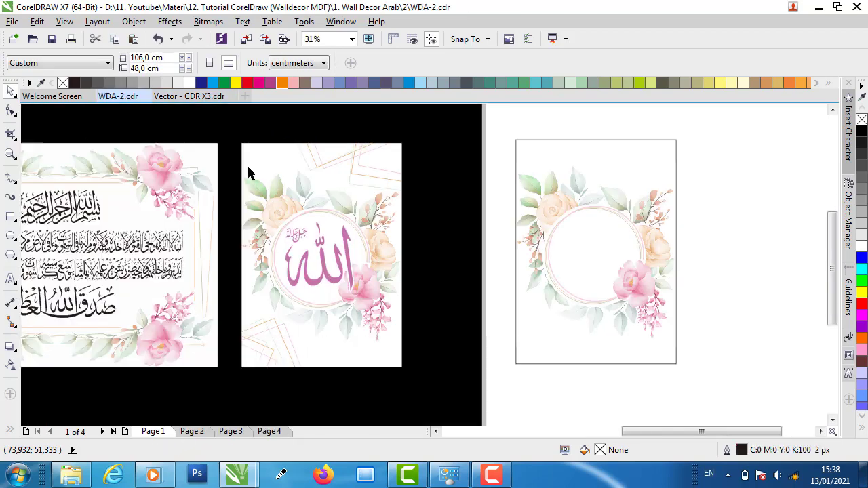
{"action": "right_click", "coordinate": [739, 192]}
{"action": "left_click", "coordinate": [757, 276]}
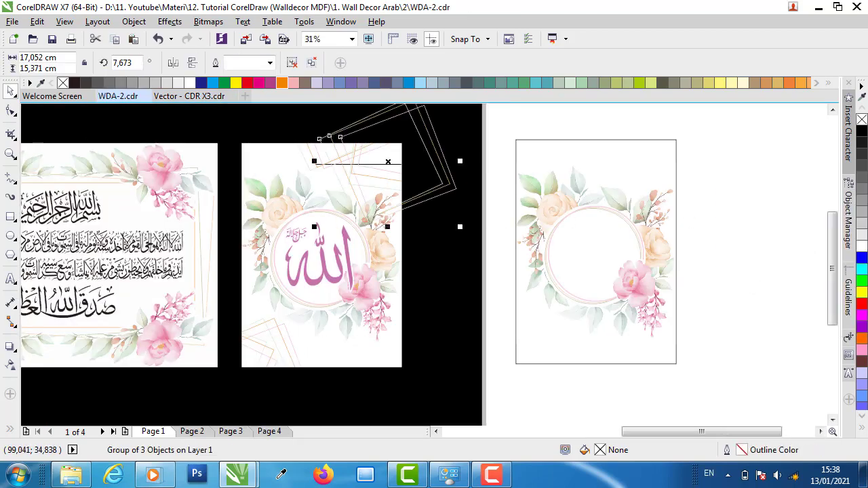
- Place the pasted squares over the blank wreath panel's top edge and a copy rotated to about 62.7° over its upper-right corner
{"action": "left_click_drag", "start_coordinate": [432, 162], "coordinate": [799, 265]}
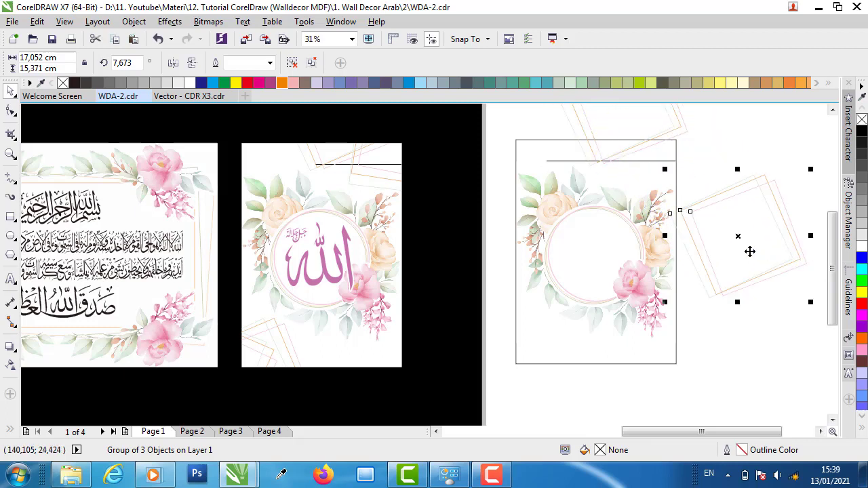
{"action": "left_click_drag", "start_coordinate": [720, 197], "coordinate": [721, 156]}
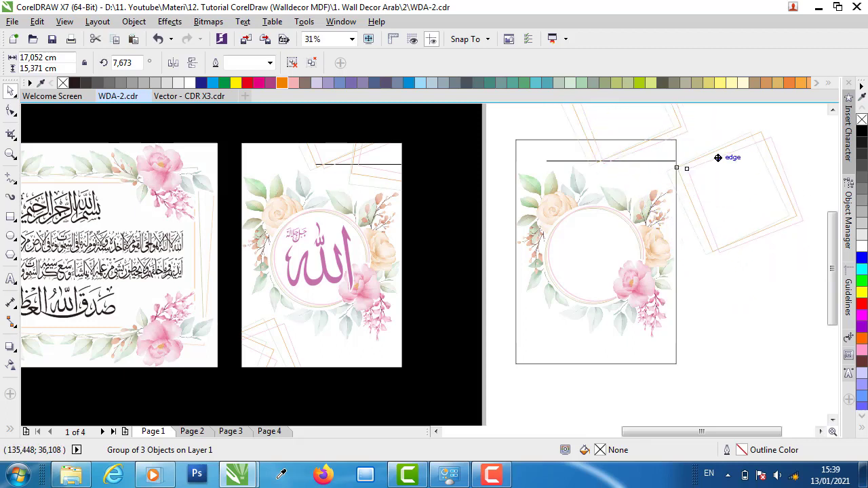
{"action": "left_click", "coordinate": [718, 157]}
{"action": "left_click_drag", "start_coordinate": [661, 260], "coordinate": [743, 291]}
{"action": "left_click_drag", "start_coordinate": [714, 234], "coordinate": [668, 169]}
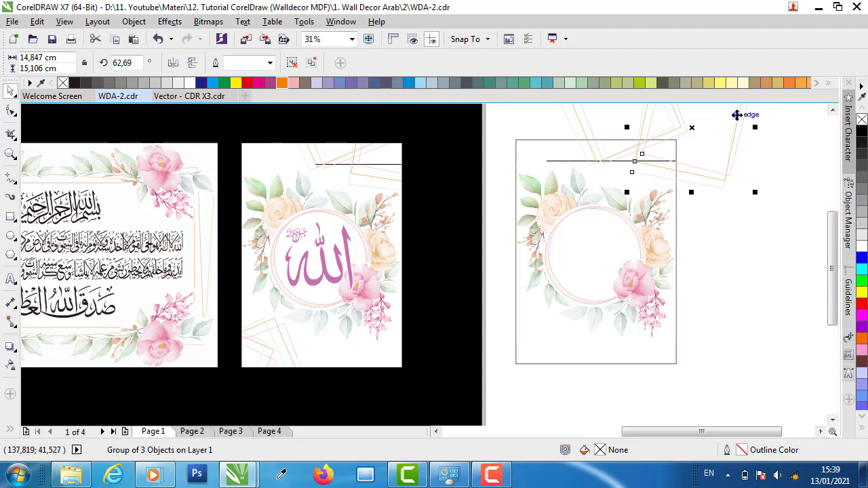
- Place another copy of the squares, rotated to about 95.9°, over the wreath panel's lower-left corner
{"action": "left_click_drag", "start_coordinate": [736, 115], "coordinate": [556, 356]}
{"action": "right_click", "coordinate": [555, 355]}
{"action": "left_click", "coordinate": [554, 368]}
{"action": "left_click_drag", "start_coordinate": [571, 303], "coordinate": [526, 278]}
{"action": "left_click", "coordinate": [572, 393]}
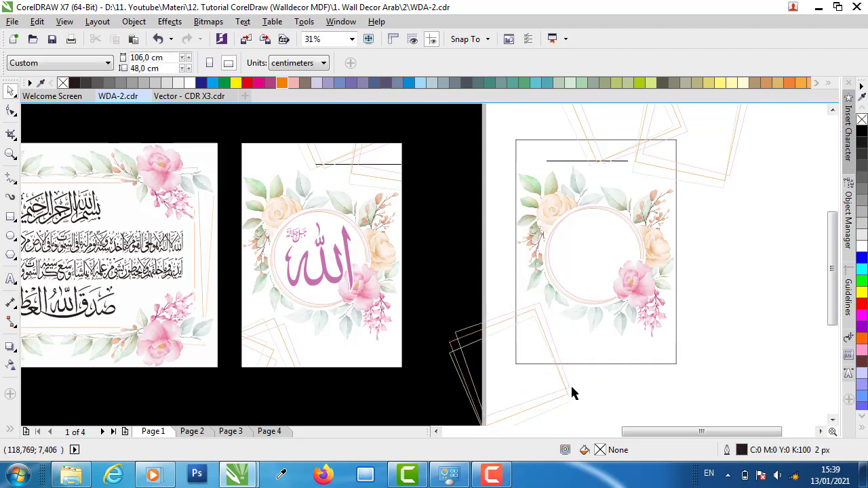
{"action": "left_click", "coordinate": [560, 378]}
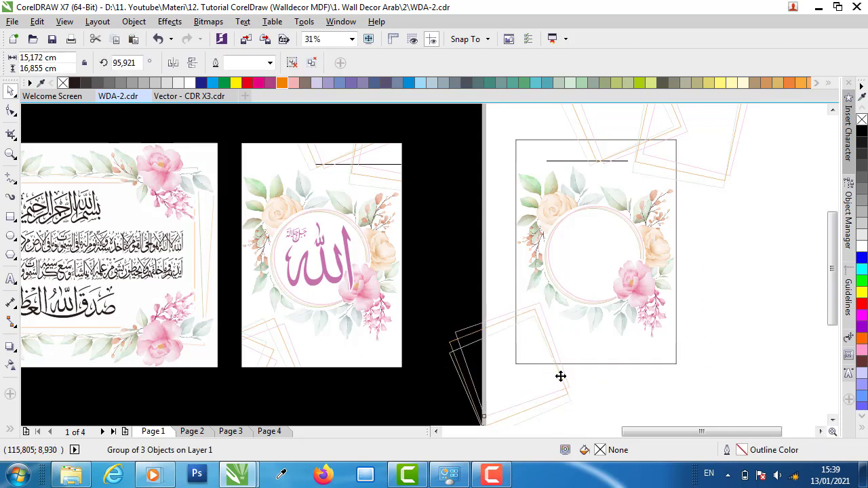
{"action": "mouse_move", "coordinate": [560, 377]}
{"action": "left_mouse_down"}
{"action": "mouse_move", "coordinate": [571, 377]}
{"action": "mouse_move", "coordinate": [564, 399]}
{"action": "mouse_move", "coordinate": [562, 375]}
{"action": "left_mouse_up"}
{"action": "left_click", "coordinate": [714, 311]}
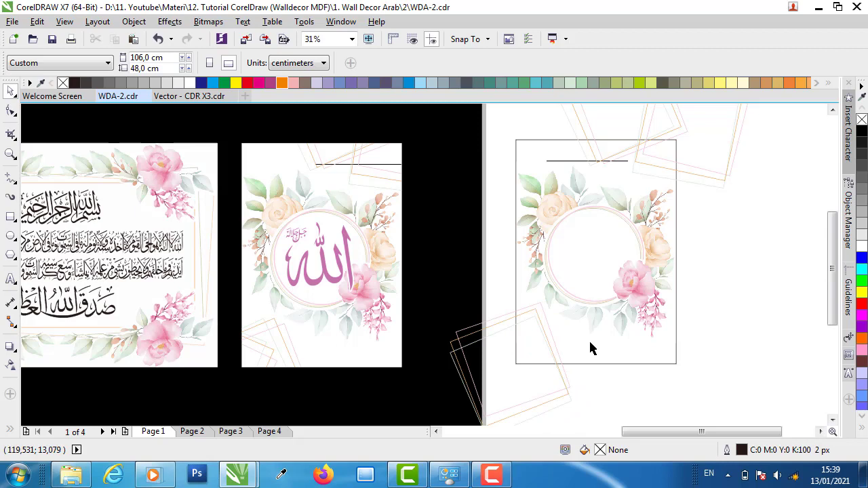
- Duplicate the lower-left squares, rotate the copy to about 130° and position it overlapping them at the panel's lower-left edge
{"action": "left_click", "coordinate": [567, 379]}
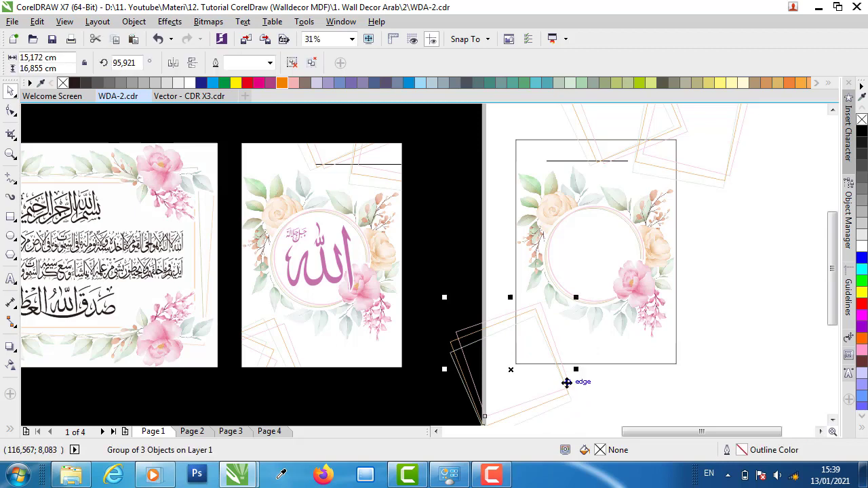
{"action": "left_click_drag", "start_coordinate": [558, 377], "coordinate": [525, 345]}
{"action": "left_click", "coordinate": [440, 360]}
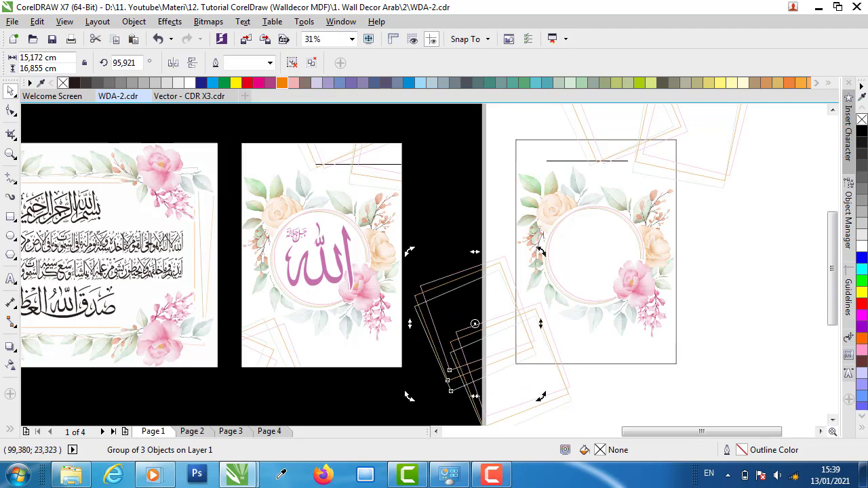
{"action": "left_click_drag", "start_coordinate": [409, 252], "coordinate": [396, 310]}
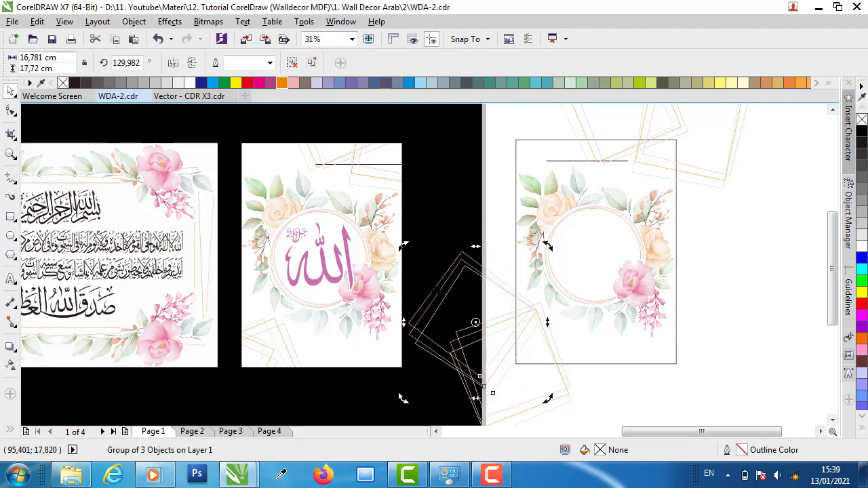
{"action": "left_click_drag", "start_coordinate": [500, 278], "coordinate": [499, 308]}
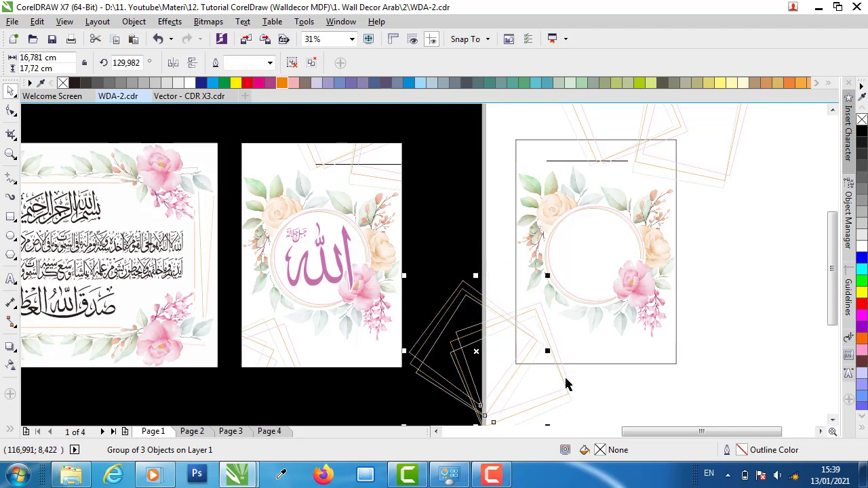
{"action": "left_click", "coordinate": [560, 360]}
{"action": "left_click_drag", "start_coordinate": [555, 362], "coordinate": [534, 306]}
{"action": "scroll", "coordinate": [534, 320], "scroll_direction": "up", "scroll_amount": 1}
{"action": "left_click", "coordinate": [522, 351]}
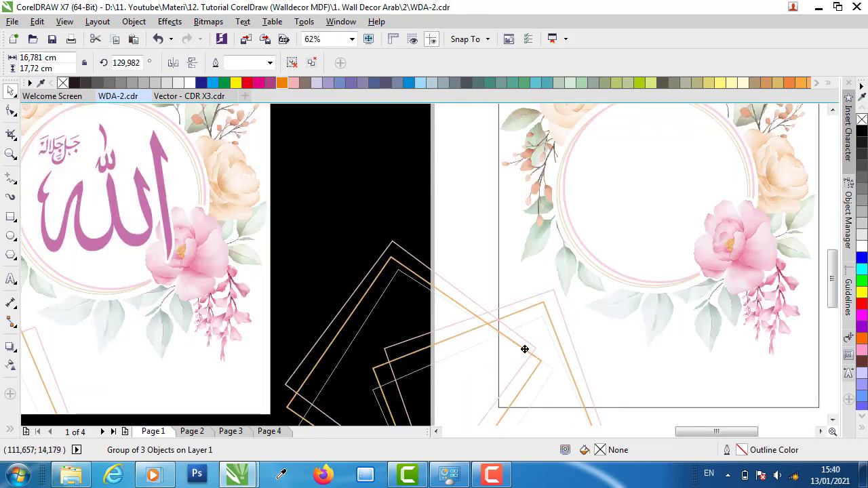
{"action": "left_click_drag", "start_coordinate": [522, 348], "coordinate": [436, 326]}
{"action": "scroll", "coordinate": [445, 303], "scroll_direction": "down", "scroll_amount": 1}
{"action": "scroll", "coordinate": [445, 303], "scroll_direction": "down", "scroll_amount": 1}
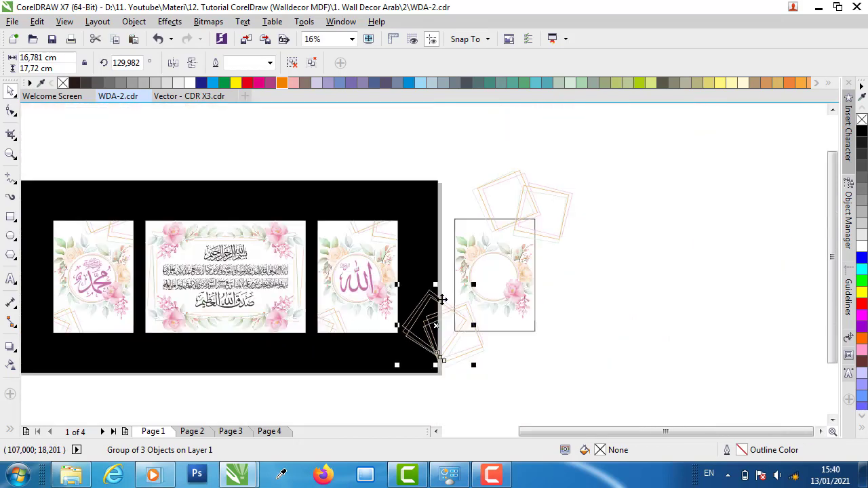
- Combine all four sets of tilted squares around the wreath panel into one group
{"action": "left_click", "coordinate": [568, 266]}
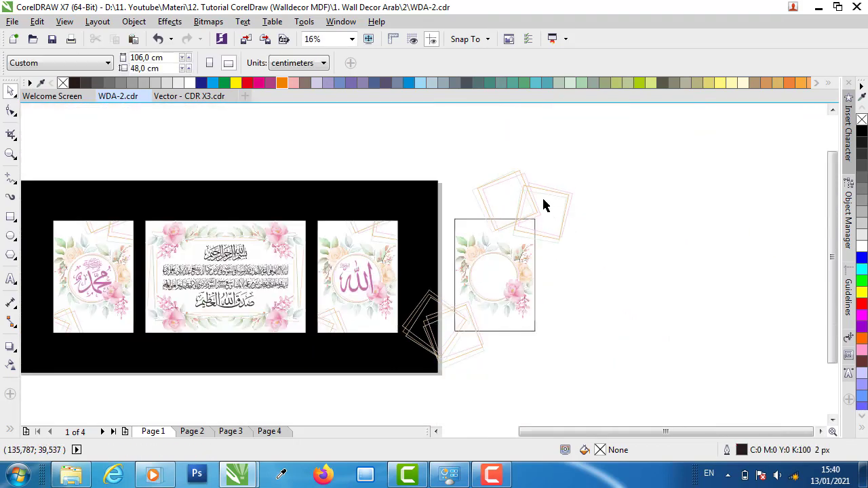
{"action": "left_click", "coordinate": [500, 177]}
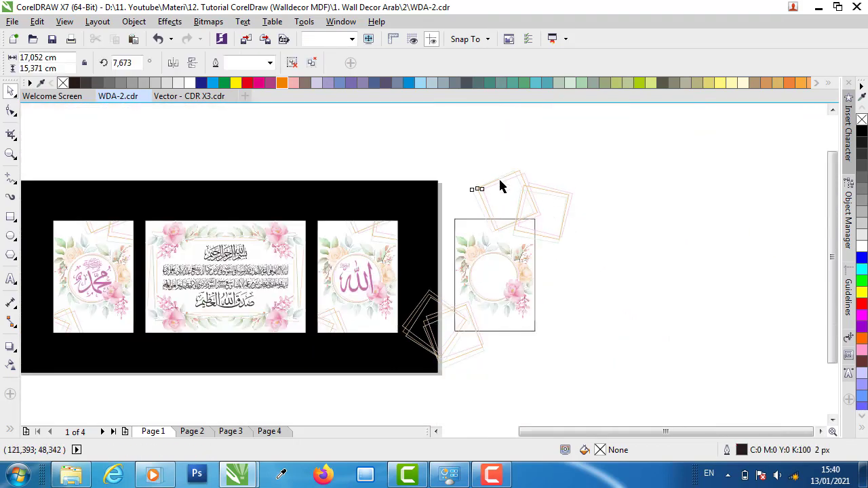
{"action": "left_click", "coordinate": [566, 195], "text": "shift"}
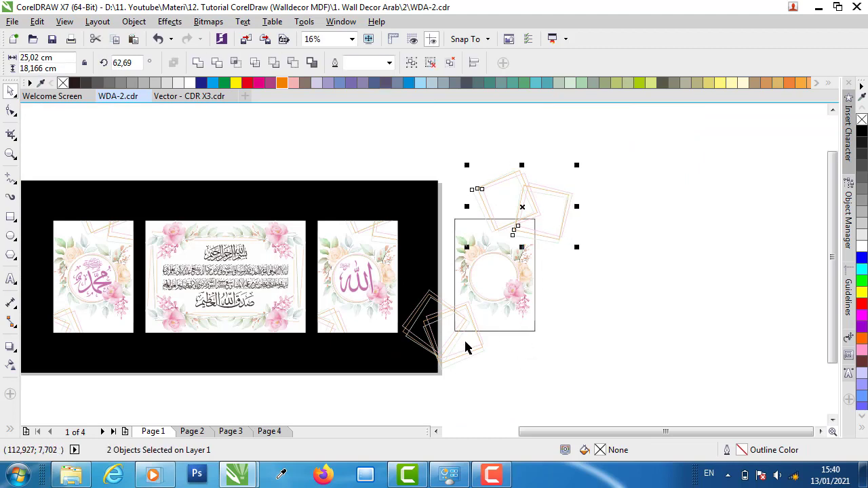
{"action": "left_click", "coordinate": [439, 351], "text": "shift"}
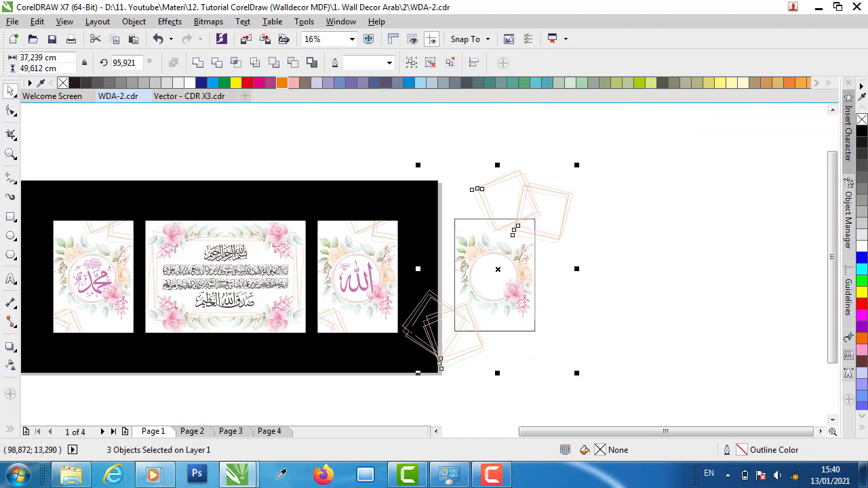
{"action": "left_click", "coordinate": [439, 359], "text": "shift"}
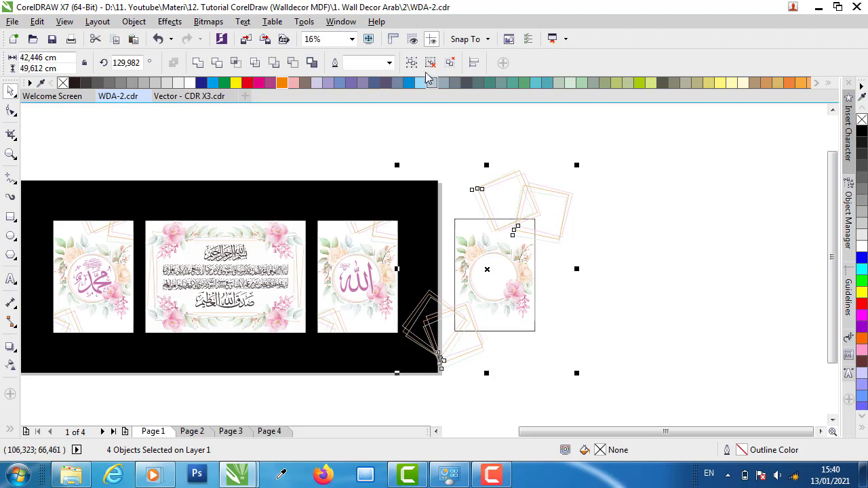
{"action": "left_click", "coordinate": [413, 62]}
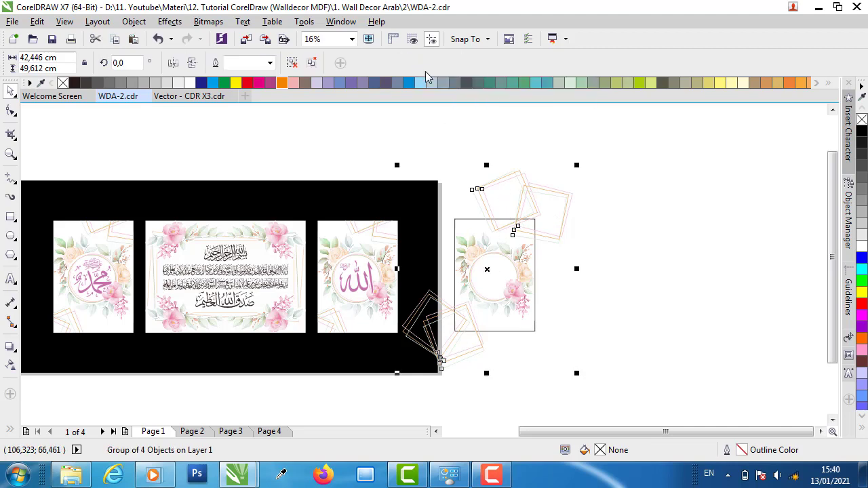
- PowerClip the grouped squares inside the wreath panel's 20 × 28 cm rectangle
{"action": "right_click", "coordinate": [494, 185]}
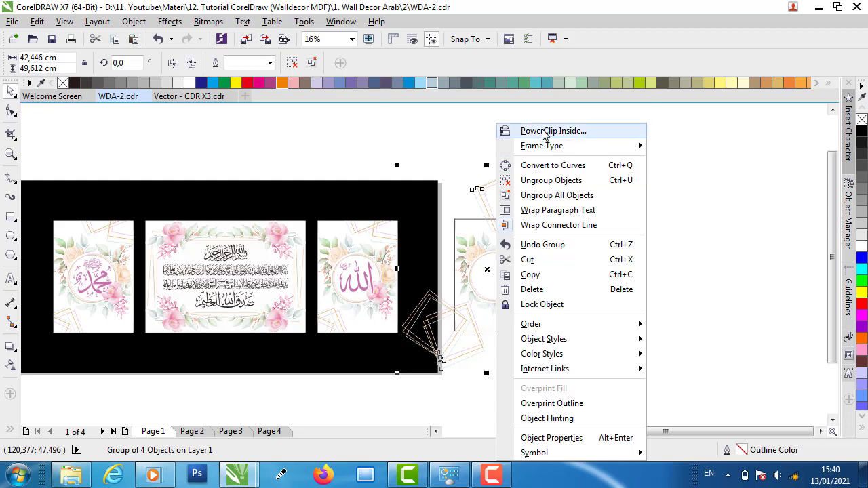
{"action": "left_click", "coordinate": [170, 21]}
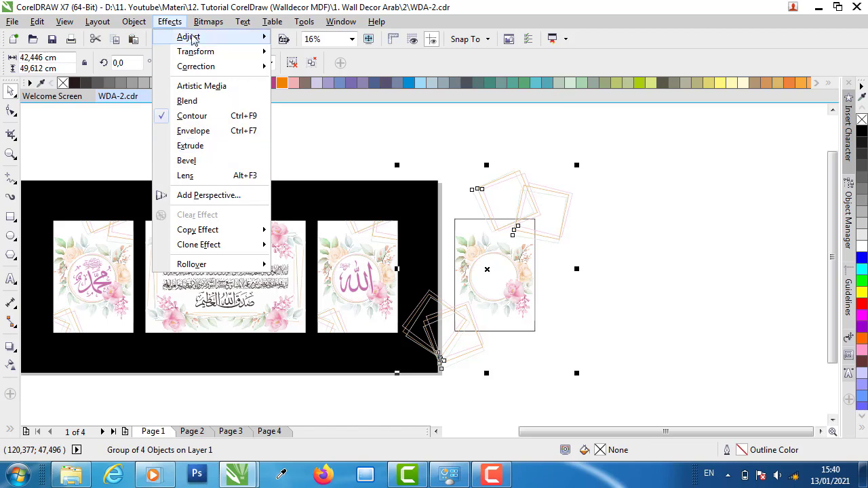
{"action": "mouse_move", "coordinate": [189, 37]}
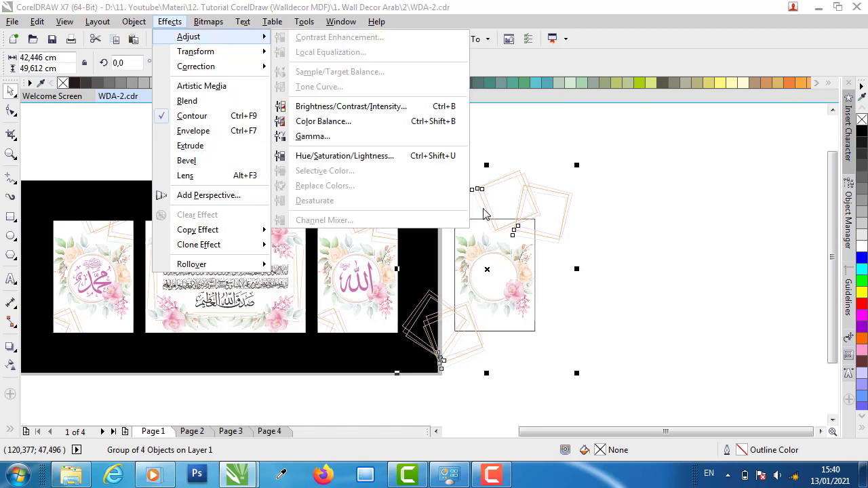
{"action": "left_click", "coordinate": [528, 190]}
{"action": "right_click", "coordinate": [528, 190]}
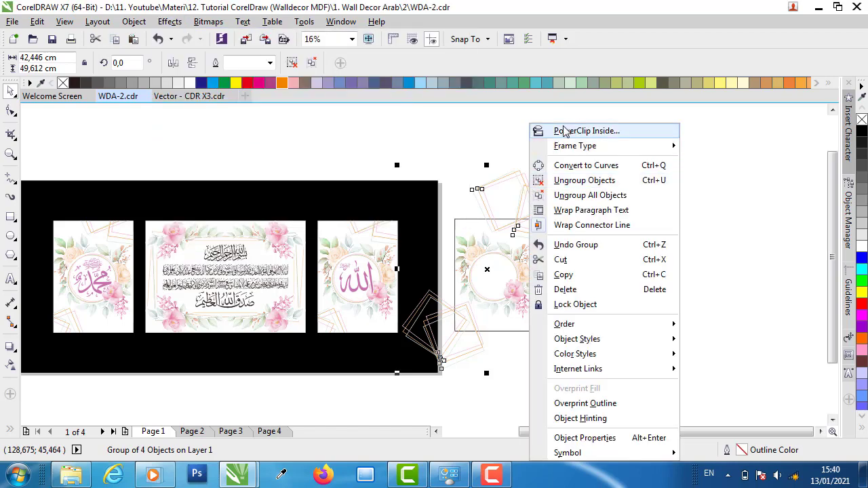
{"action": "left_click", "coordinate": [562, 129]}
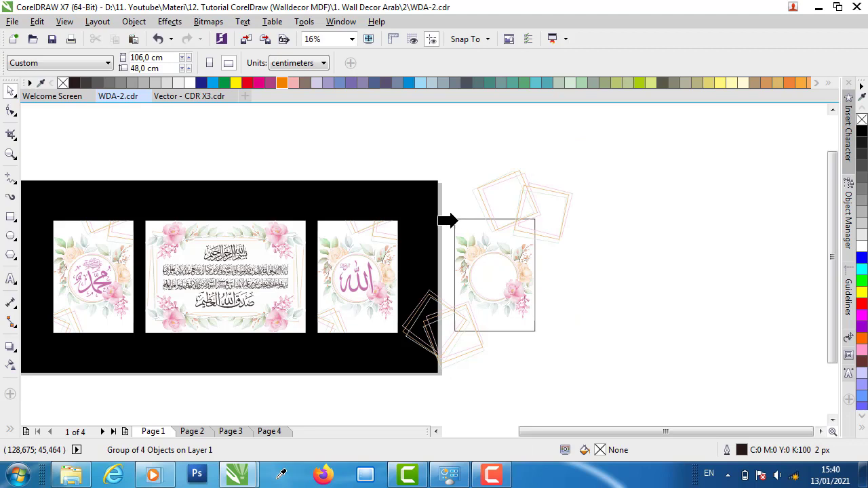
{"action": "left_click", "coordinate": [458, 221]}
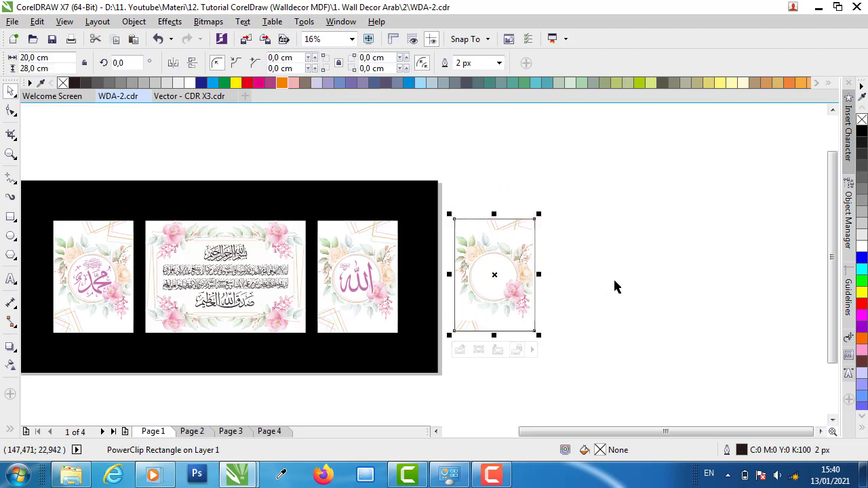
- Place a copy of the clipped panel rectangle, without the wreath, in the empty area beside the original and level with it
{"action": "scroll", "coordinate": [484, 331], "scroll_direction": "up", "scroll_amount": 2}
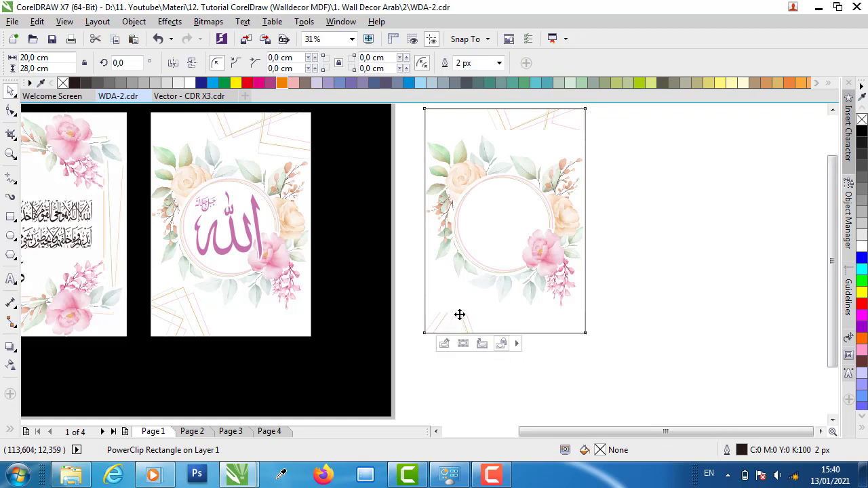
{"action": "scroll", "coordinate": [459, 314], "scroll_direction": "down", "scroll_amount": 2}
{"action": "scroll", "coordinate": [478, 293], "scroll_direction": "up", "scroll_amount": 2}
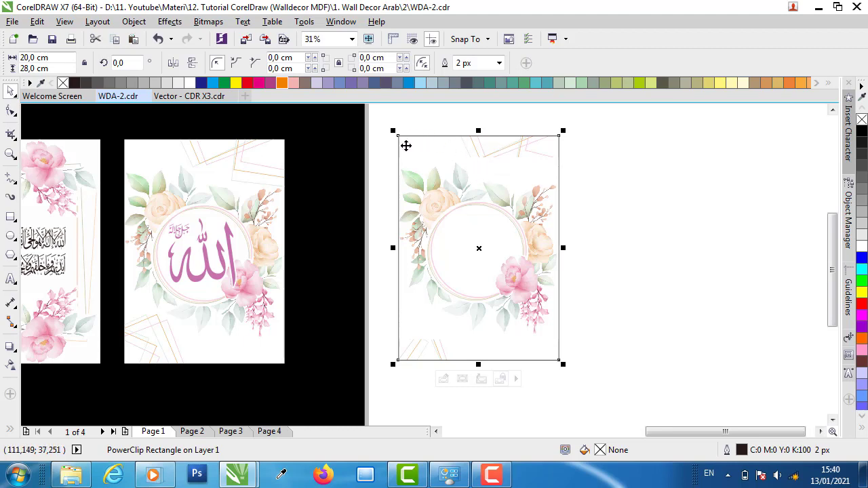
{"action": "left_click_drag", "start_coordinate": [405, 145], "coordinate": [630, 155]}
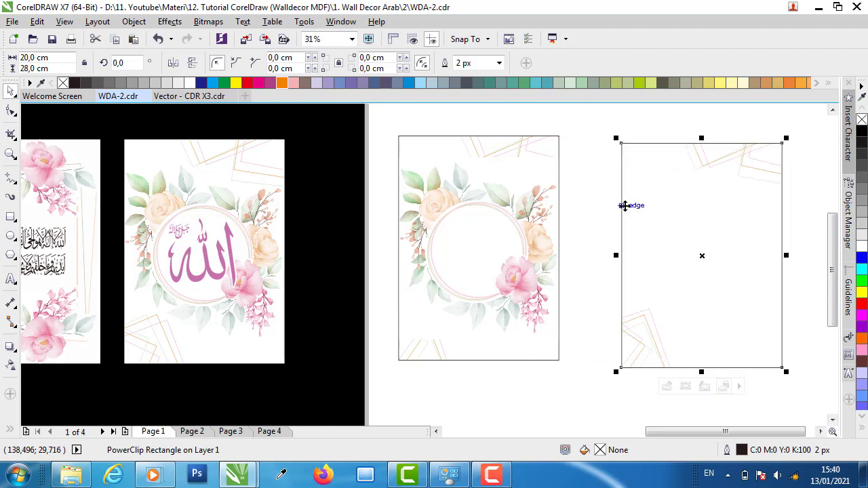
{"action": "key", "text": "ctrl+z"}
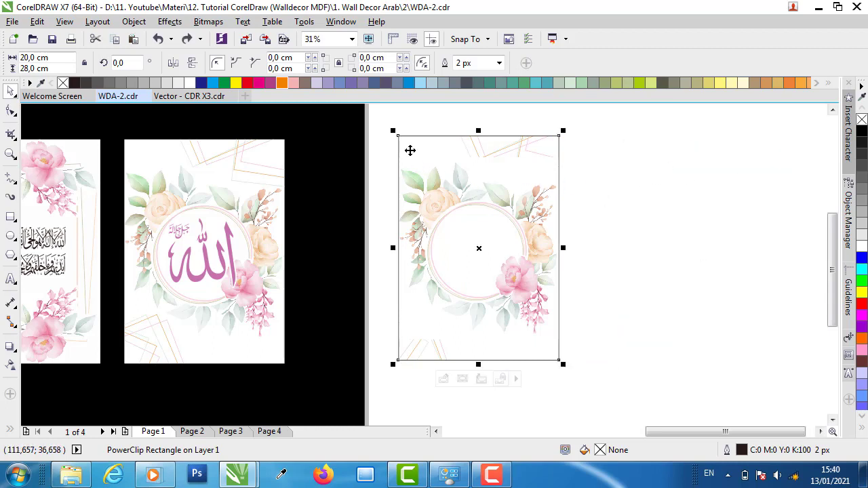
{"action": "left_click_drag", "start_coordinate": [409, 150], "coordinate": [619, 151]}
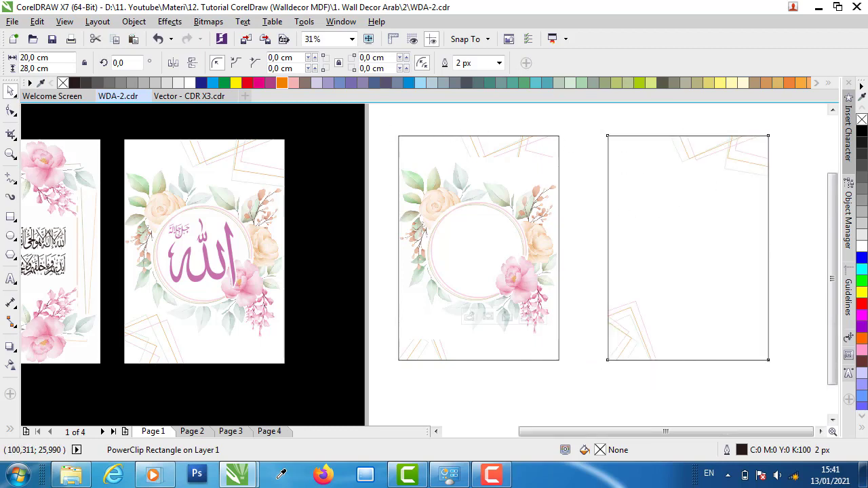
- Widen the black background rectangle to about 181 cm so it extends behind both the wreath panel and its squares-only copy
{"action": "scroll", "coordinate": [324, 237], "scroll_direction": "down", "scroll_amount": 2}
{"action": "left_click", "coordinate": [342, 243]}
{"action": "left_click_drag", "start_coordinate": [344, 243], "coordinate": [648, 243]}
{"action": "left_click", "coordinate": [559, 135]}
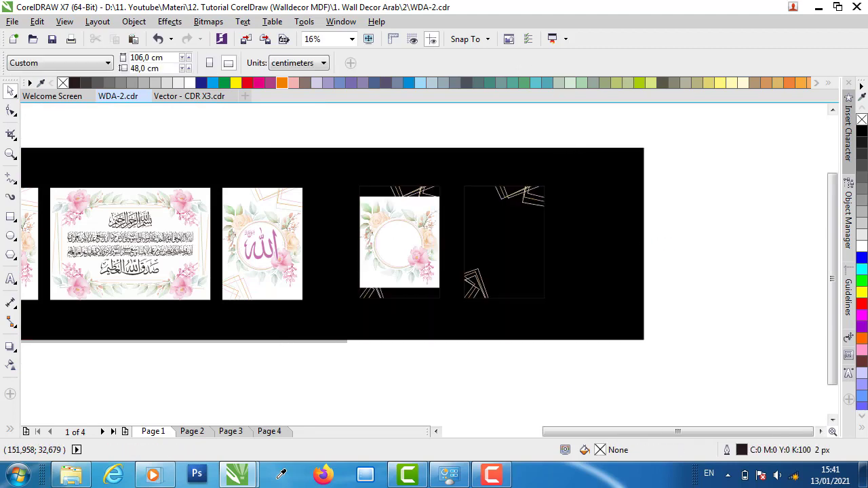
- Try a C:40 M:40 Y:0 K:60 fill and a white fill on the squares-only panel, and set its fill back to none
{"action": "left_click", "coordinate": [477, 223]}
{"action": "scroll", "coordinate": [476, 223], "scroll_direction": "up", "scroll_amount": 2}
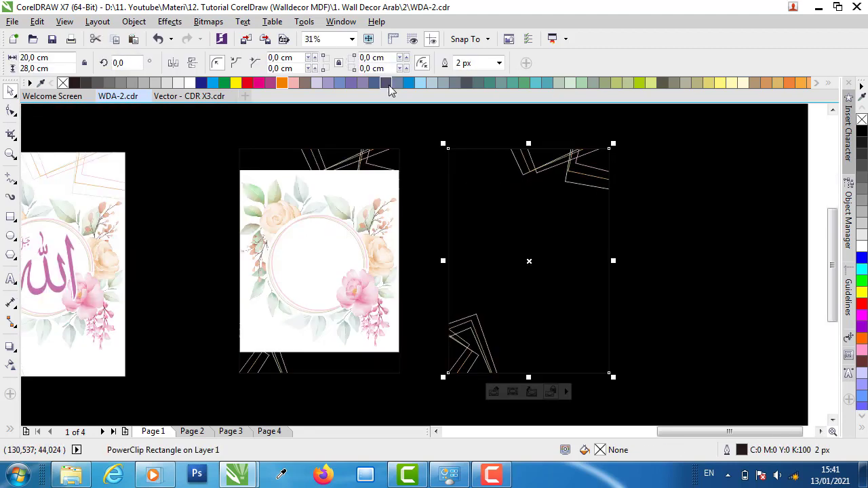
{"action": "left_click_drag", "start_coordinate": [389, 86], "coordinate": [517, 177]}
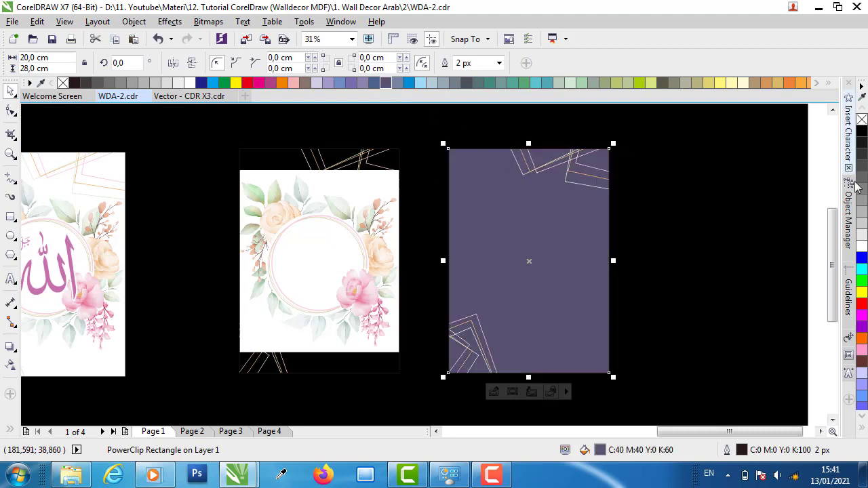
{"action": "left_click", "coordinate": [189, 82]}
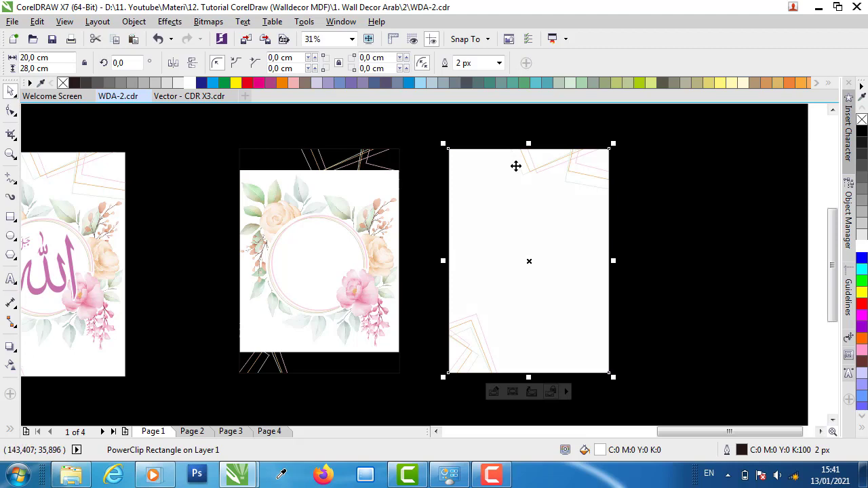
{"action": "left_click", "coordinate": [63, 84]}
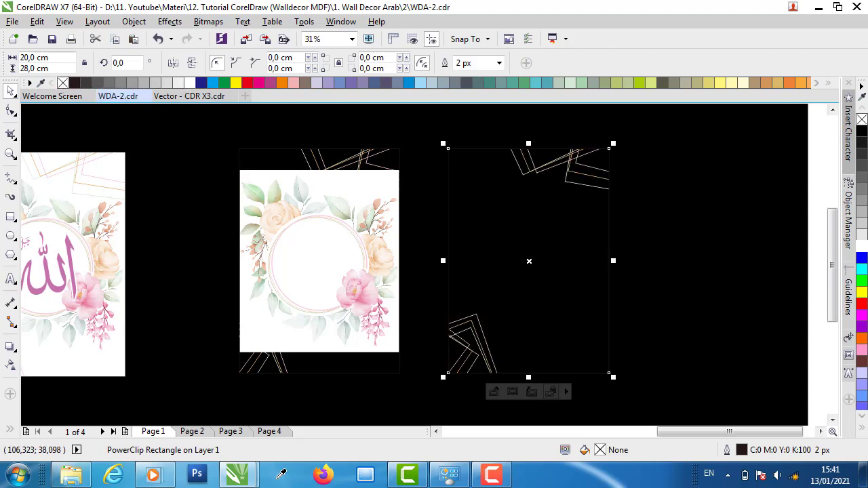
- Fill the wreath panel's rectangle white, try moving the rectangle and the wreath group apart, and undo both moves
{"action": "left_click", "coordinate": [321, 174]}
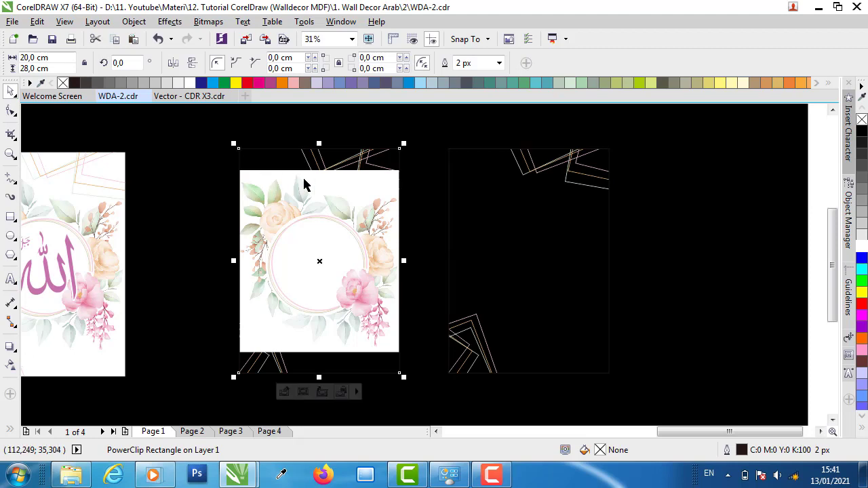
{"action": "left_click", "coordinate": [190, 83]}
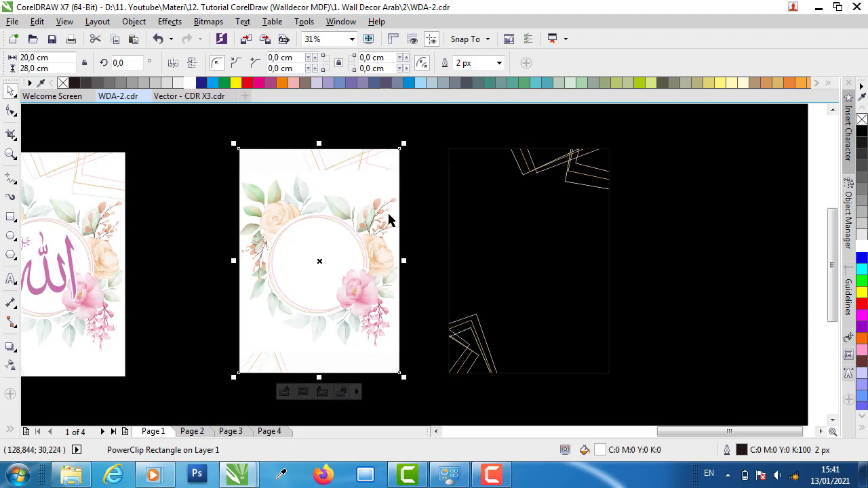
{"action": "left_click_drag", "start_coordinate": [348, 153], "coordinate": [223, 161]}
{"action": "left_click", "coordinate": [334, 190]}
{"action": "left_click_drag", "start_coordinate": [333, 184], "coordinate": [400, 190]}
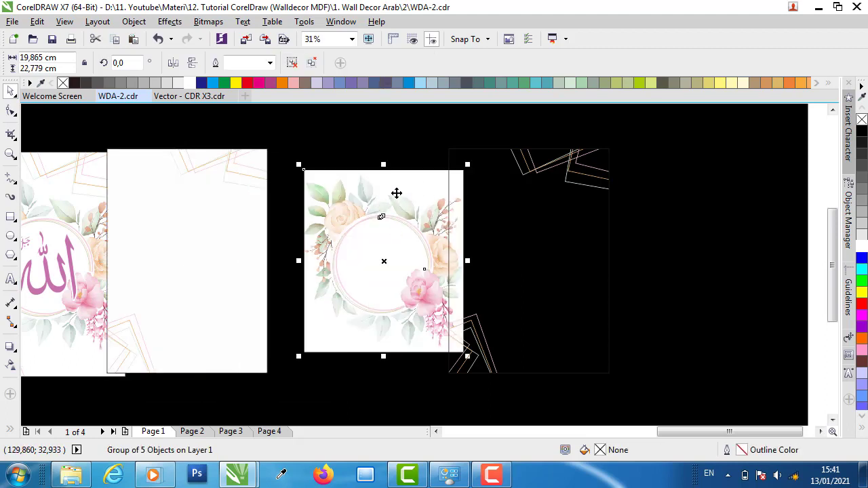
{"action": "key", "text": "ctrl+z"}
{"action": "key", "text": "ctrl+z"}
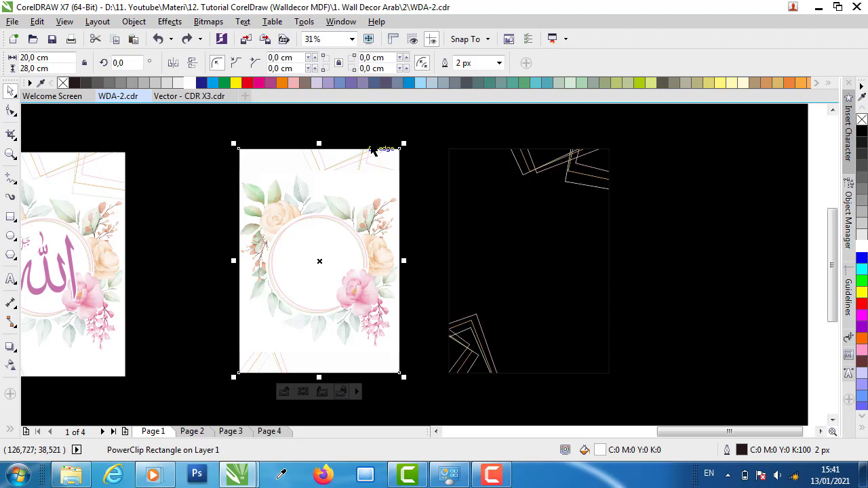
- Clear the wreath panel rectangle's fill and fill it with white again
{"action": "left_click", "coordinate": [62, 83]}
{"action": "left_click", "coordinate": [345, 159]}
{"action": "left_click", "coordinate": [344, 162]}
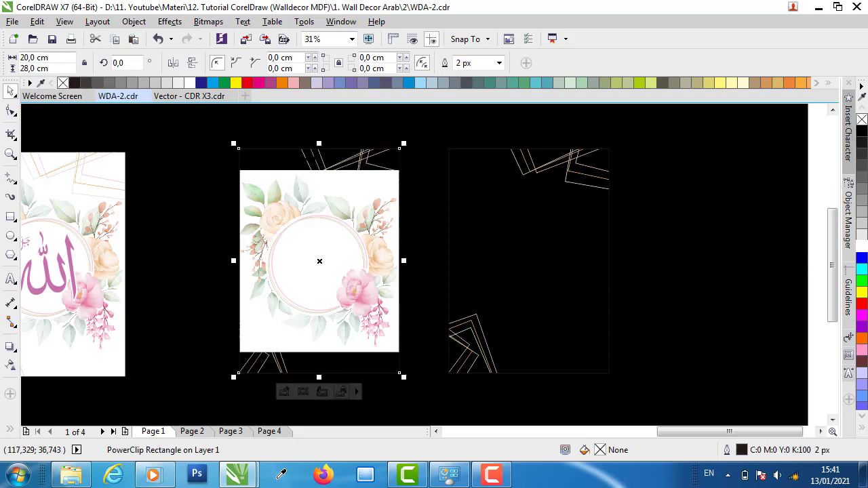
{"action": "left_click", "coordinate": [189, 83]}
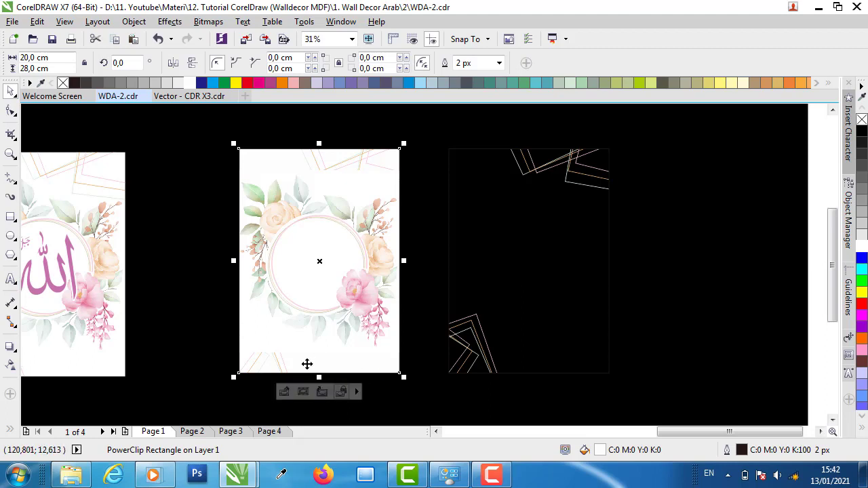
- Extract and delete the tilted squares from the wreath panel's rectangle, and set the emptied rectangle's frame type to None
{"action": "left_click", "coordinate": [323, 394]}
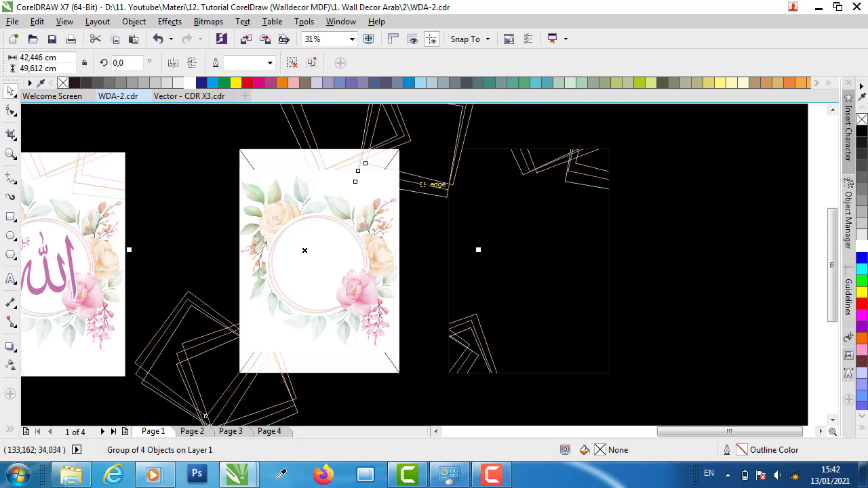
{"action": "key", "text": "Escape"}
{"action": "left_click", "coordinate": [246, 362]}
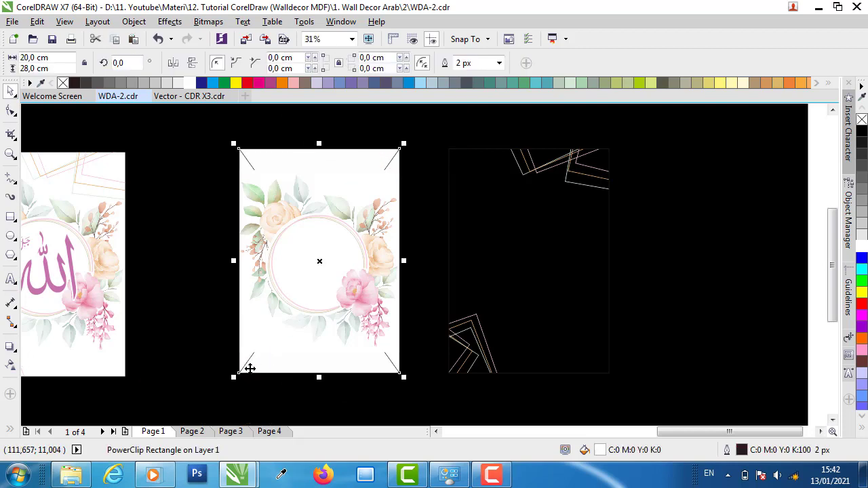
{"action": "right_click", "coordinate": [249, 368]}
{"action": "mouse_move", "coordinate": [405, 73]}
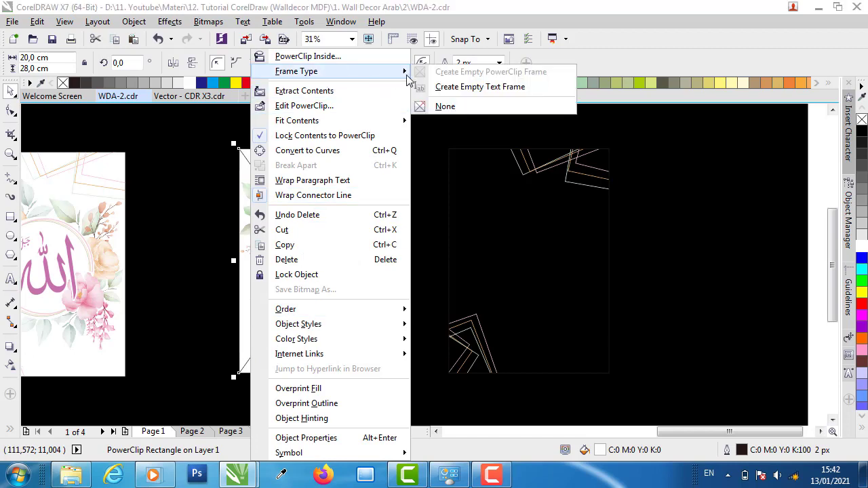
{"action": "left_click", "coordinate": [453, 107]}
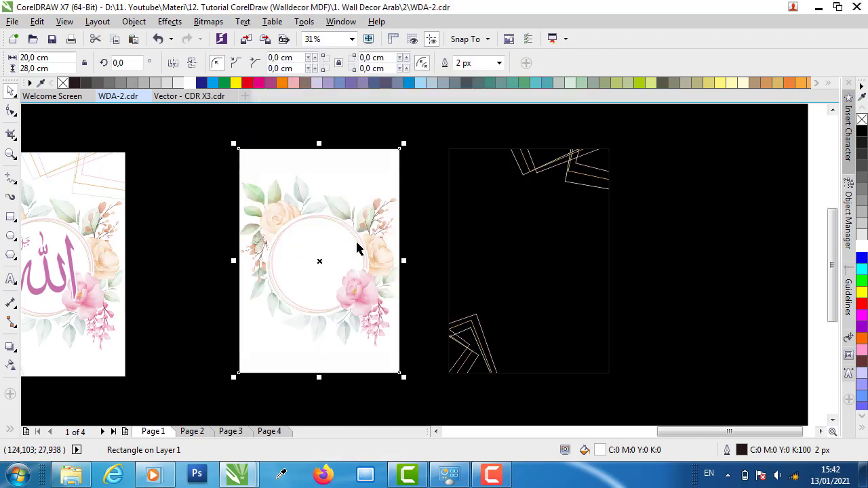
- Place the squares-only PowerClip panel in front of the floral wreath in the stacking order
{"action": "left_click", "coordinate": [544, 217]}
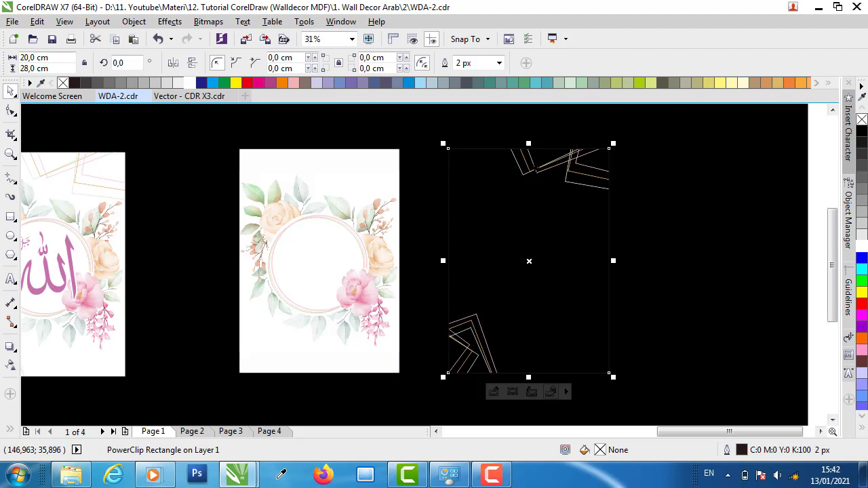
{"action": "right_click", "coordinate": [534, 217]}
{"action": "mouse_move", "coordinate": [594, 311]}
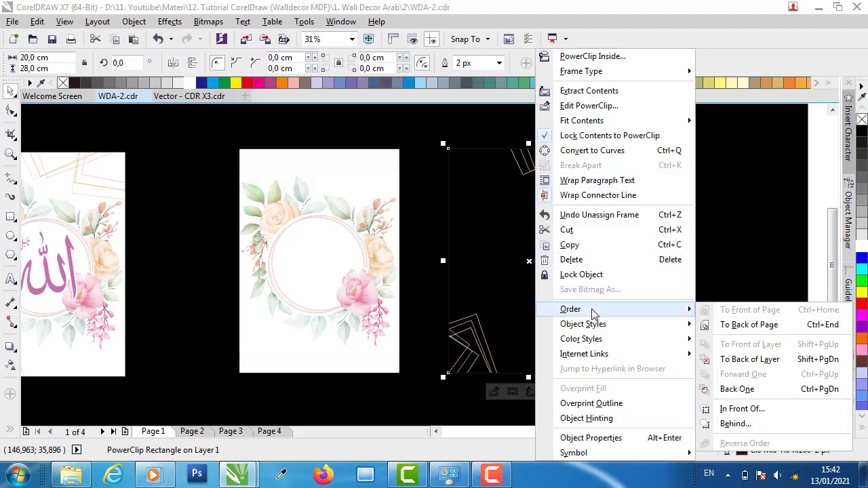
{"action": "left_click", "coordinate": [744, 408]}
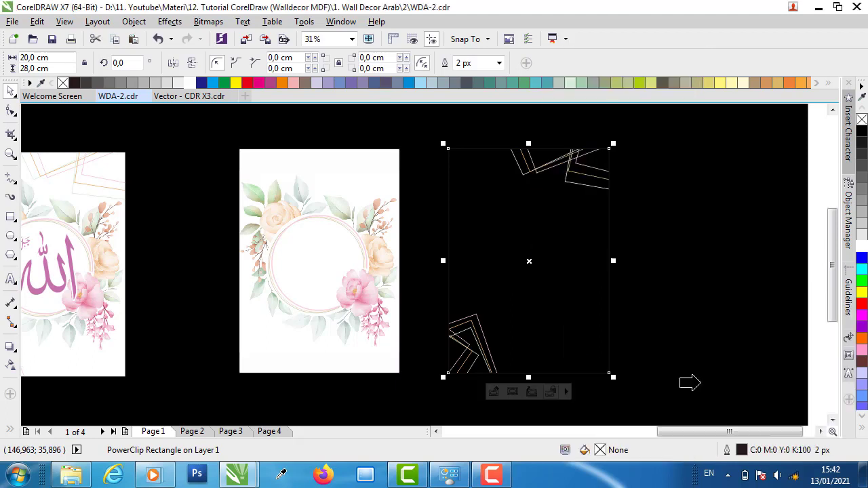
{"action": "left_click", "coordinate": [347, 290]}
- Align the squares-only panel to the white wreath rectangle by their centers so that it lies exactly over the wreath panel
{"action": "left_click", "coordinate": [685, 157]}
{"action": "left_click", "coordinate": [531, 157]}
{"action": "left_click", "coordinate": [329, 165], "text": "shift"}
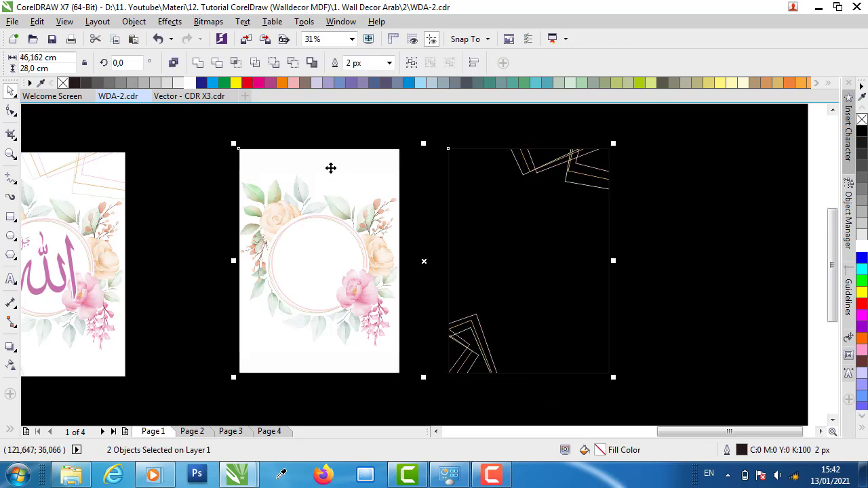
{"action": "key", "text": "c"}
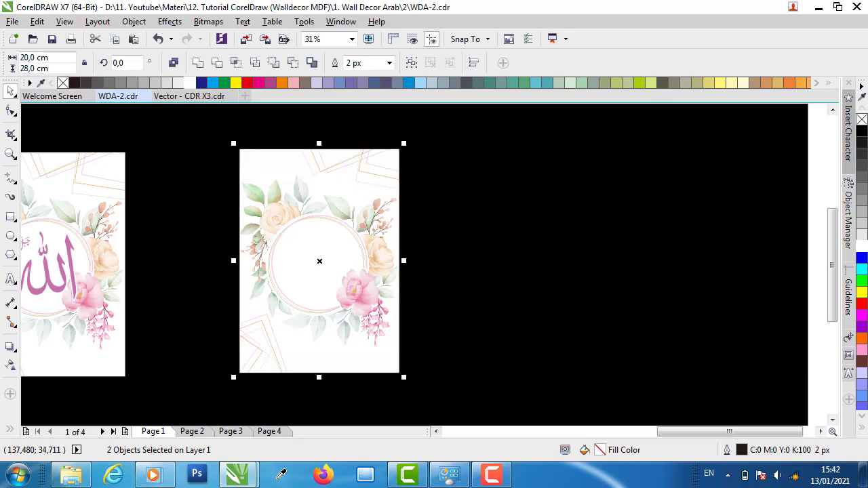
{"action": "left_click", "coordinate": [357, 172]}
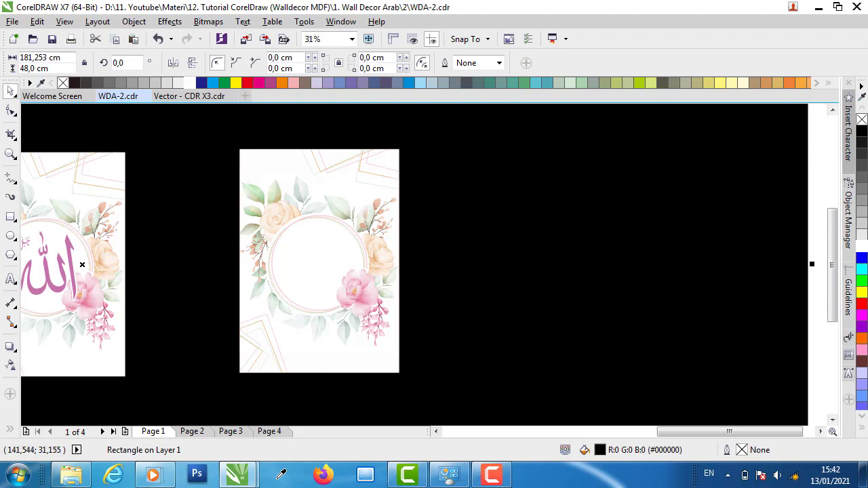
{"action": "scroll", "coordinate": [403, 221], "scroll_direction": "down", "scroll_amount": 2}
{"action": "key", "text": "Escape"}
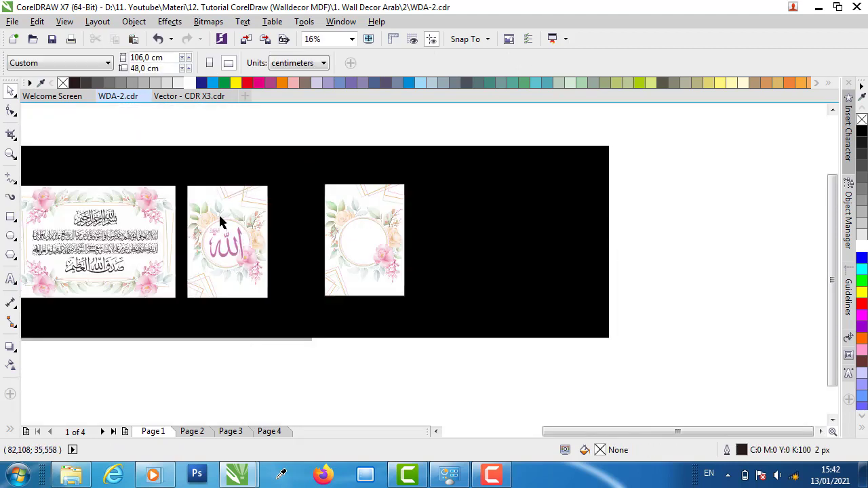
- Ungroup the finished reference panel down through its nested group and select the pink calligraphy text in its wreath
{"action": "scroll", "coordinate": [292, 246], "scroll_direction": "up", "scroll_amount": 2}
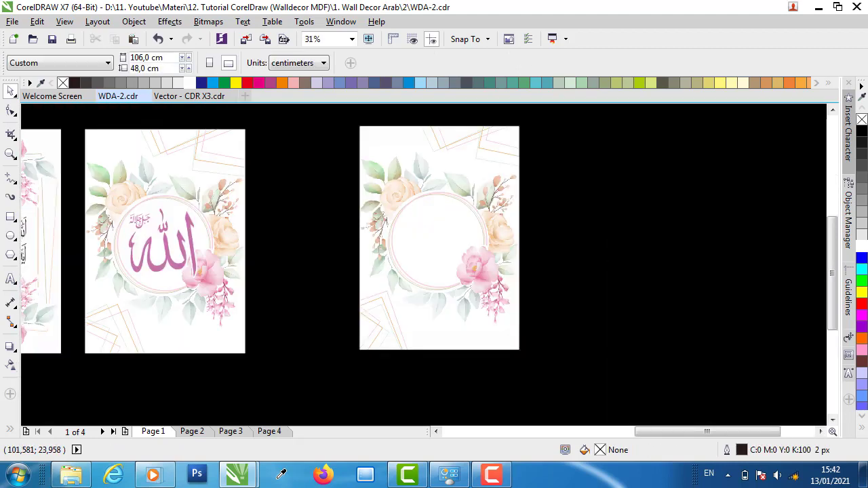
{"action": "left_click", "coordinate": [188, 244]}
{"action": "left_click", "coordinate": [290, 63]}
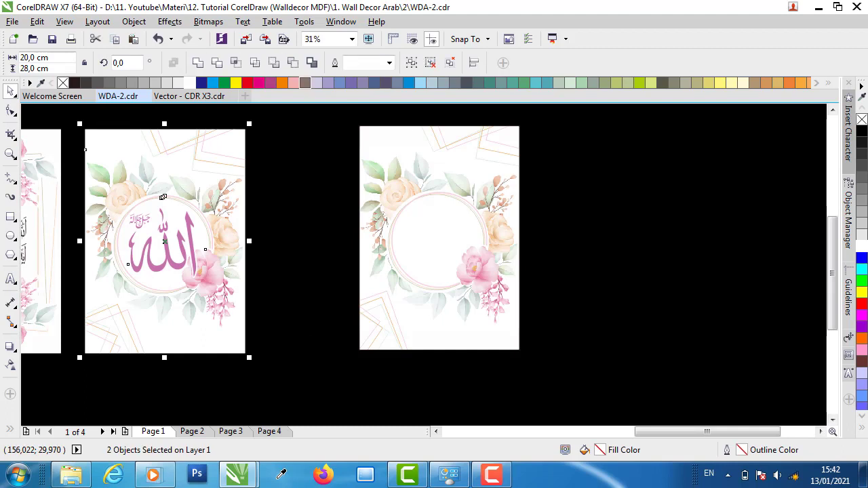
{"action": "left_click", "coordinate": [725, 264]}
{"action": "left_click", "coordinate": [191, 218]}
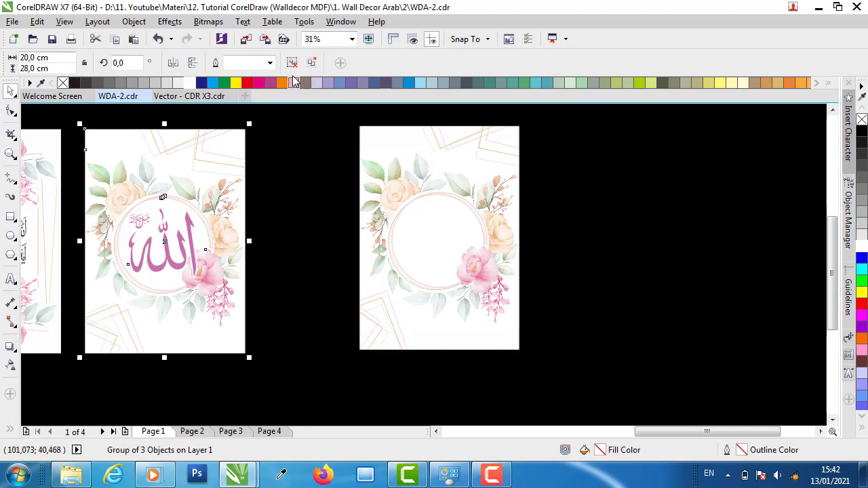
{"action": "left_click", "coordinate": [292, 62]}
{"action": "left_click", "coordinate": [201, 231]}
{"action": "left_click", "coordinate": [190, 229]}
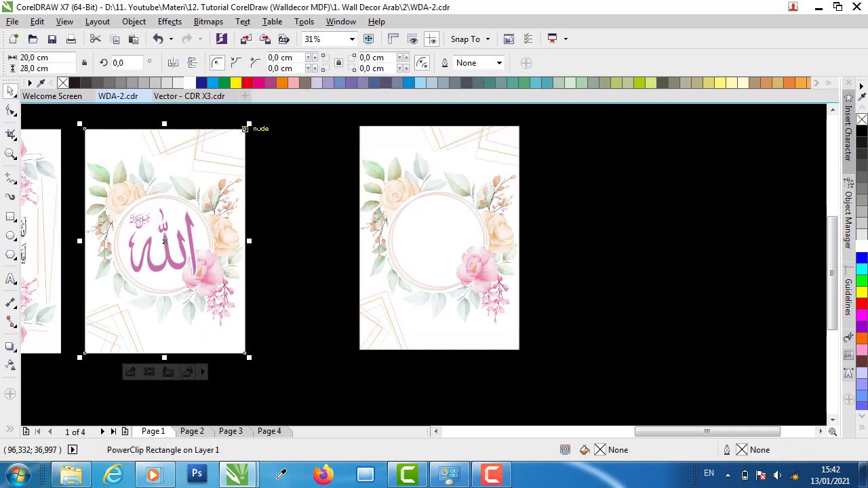
{"action": "left_click", "coordinate": [181, 220]}
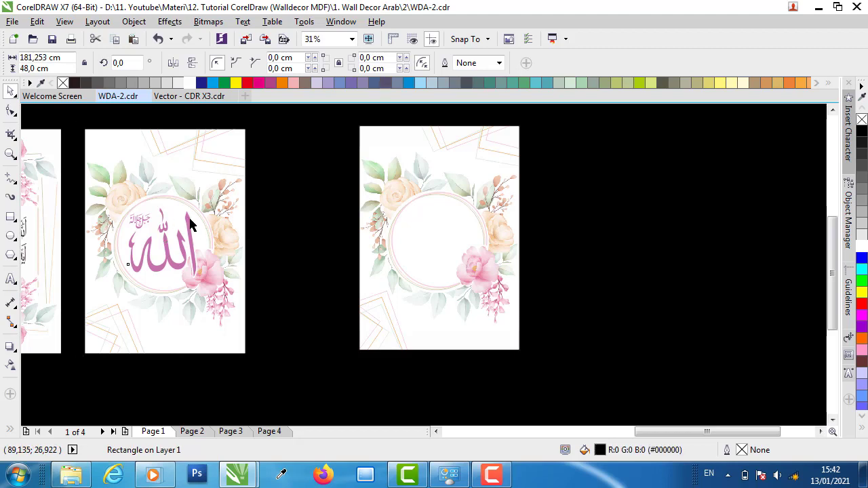
{"action": "left_click", "coordinate": [190, 225]}
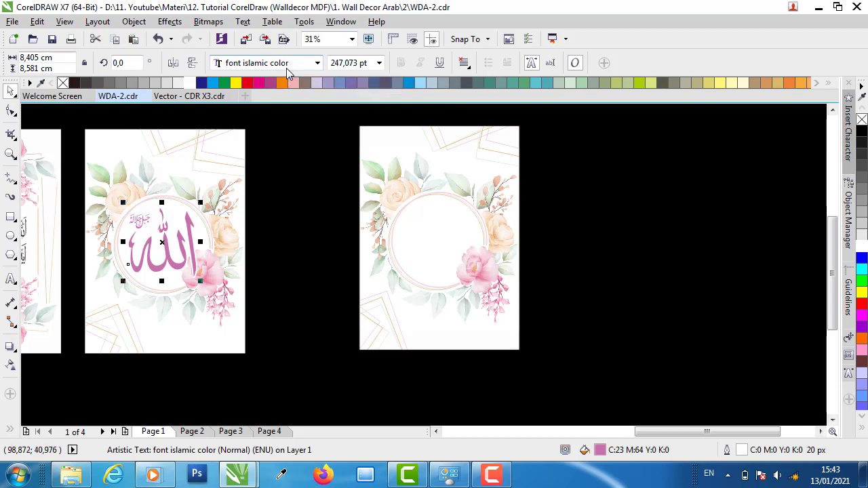
- Show the Insert Character glyphs of the font "font islamic color" and locate the Allah calligraphy used in the reference panel
{"action": "left_click", "coordinate": [849, 135]}
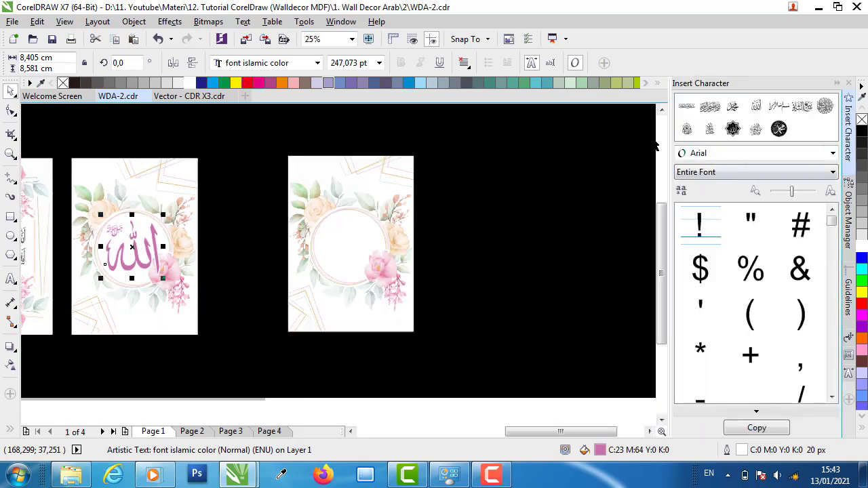
{"action": "left_click", "coordinate": [248, 24]}
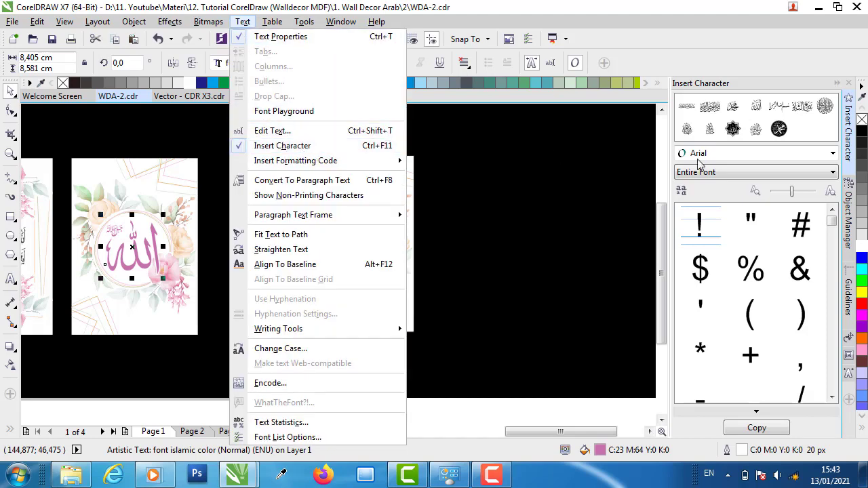
{"action": "left_click", "coordinate": [737, 50]}
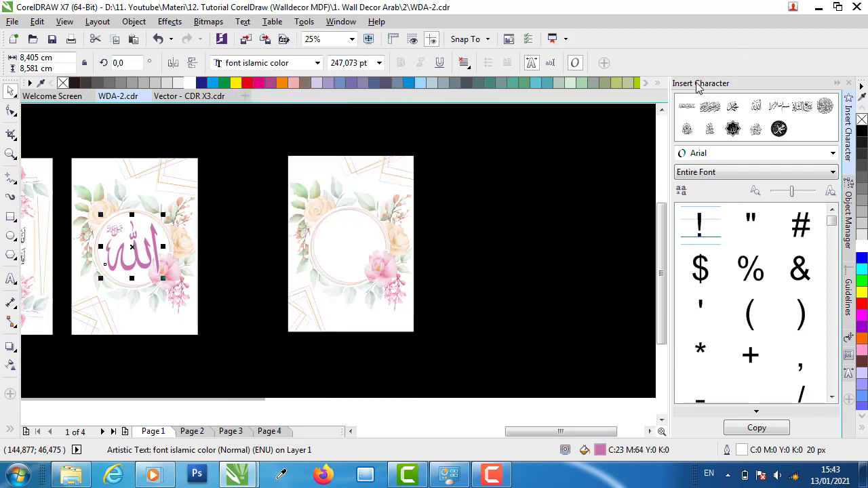
{"action": "left_click", "coordinate": [823, 156]}
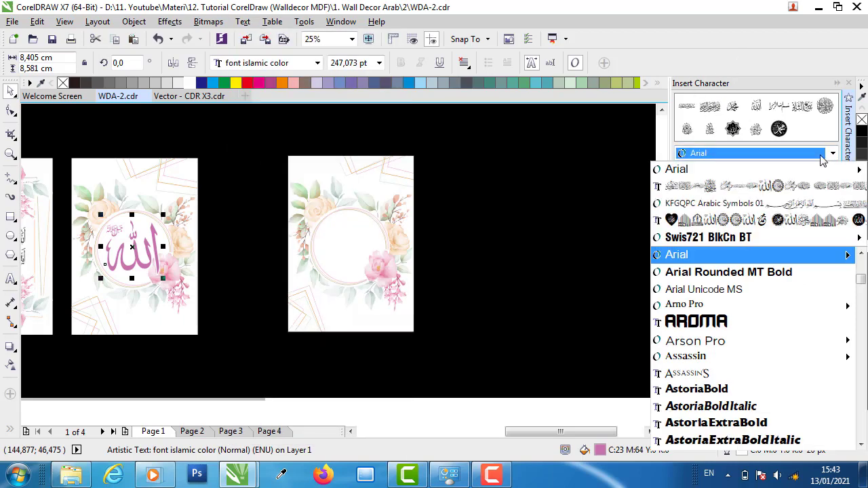
{"action": "left_click", "coordinate": [752, 188]}
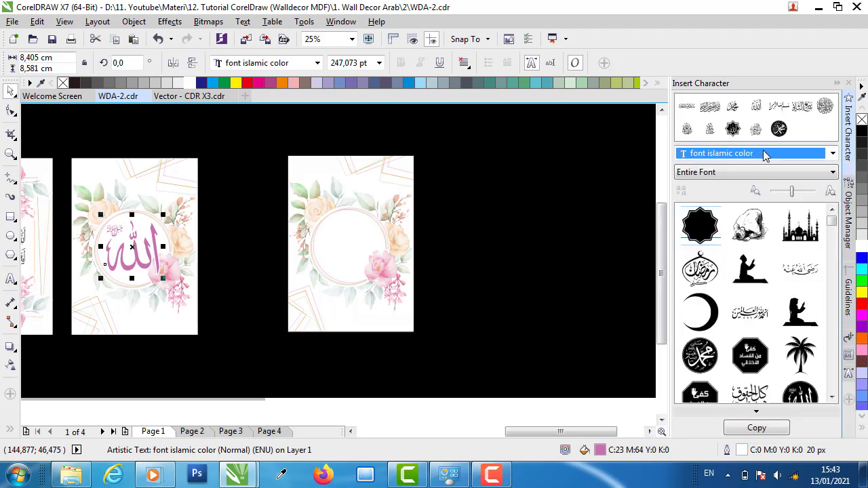
{"action": "left_click_drag", "start_coordinate": [833, 222], "coordinate": [843, 243]}
{"action": "left_click_drag", "start_coordinate": [842, 238], "coordinate": [841, 271]}
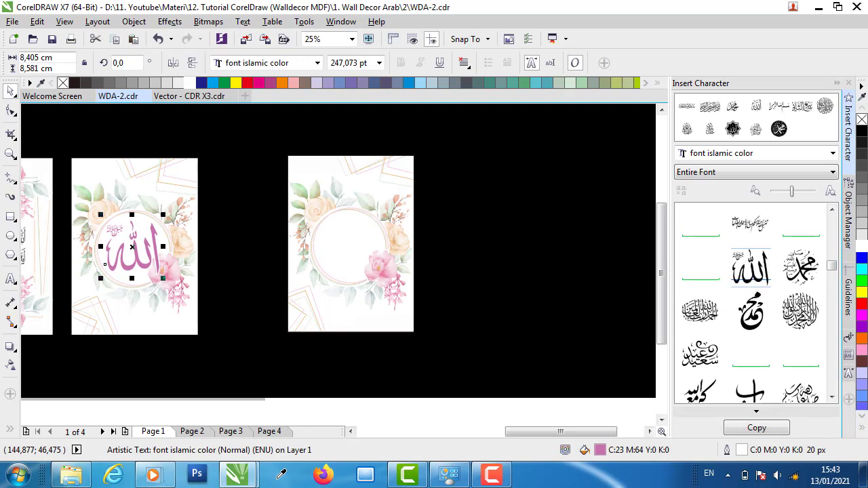
{"action": "left_click", "coordinate": [570, 260]}
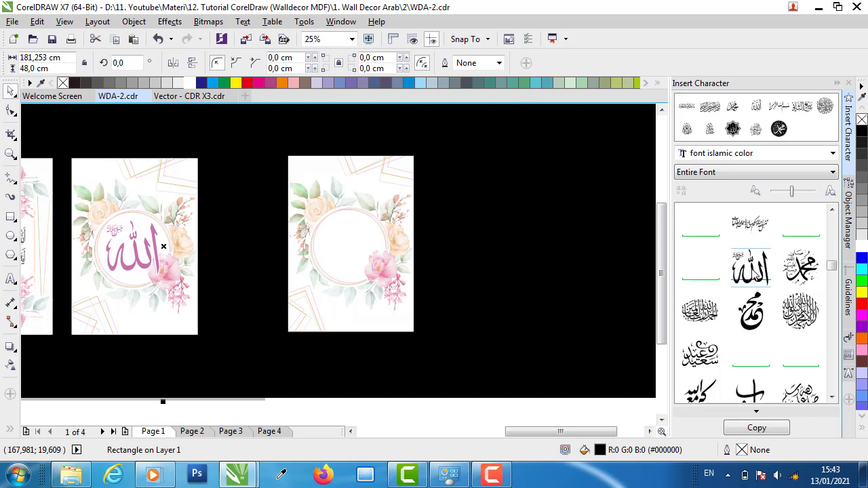
- Insert the Allah calligraphy glyph into the drawing and enlarge it to about 27.8 × 28.4 cm
{"action": "double_click", "coordinate": [754, 273]}
{"action": "scroll", "coordinate": [535, 271], "scroll_direction": "down", "scroll_amount": 1}
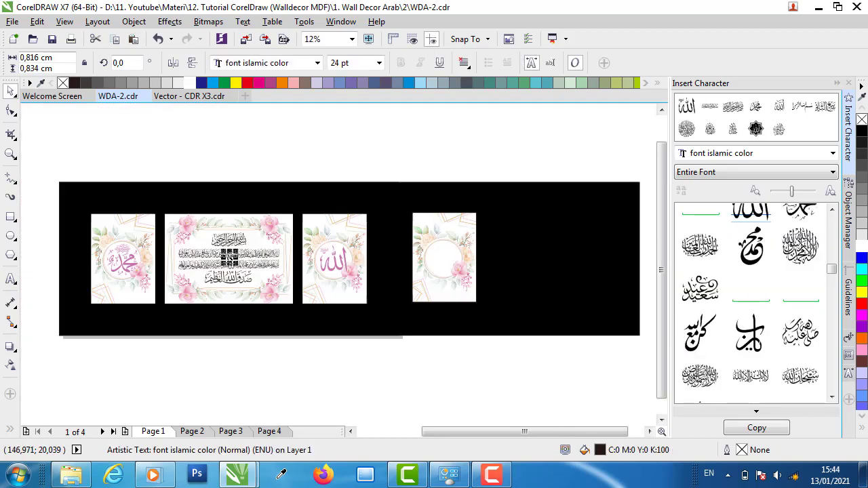
{"action": "left_click_drag", "start_coordinate": [239, 266], "coordinate": [547, 352]}
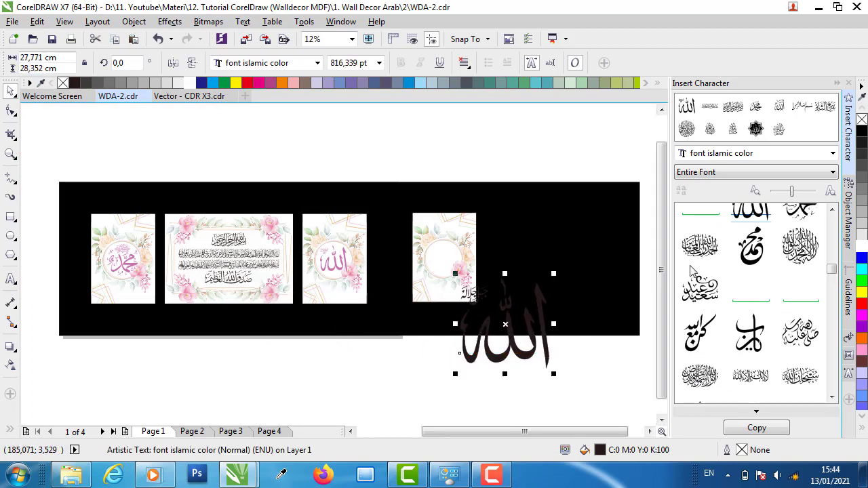
{"action": "left_click", "coordinate": [627, 347]}
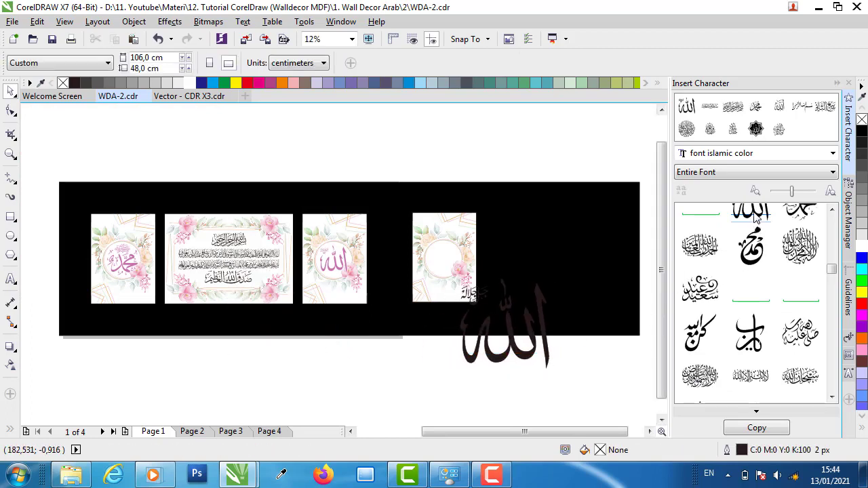
- Insert another Allah glyph above the wreath panel, about 12.5 × 12.8 cm, and delete the oversized first copy
{"action": "scroll", "coordinate": [756, 214], "scroll_direction": "up", "scroll_amount": 1}
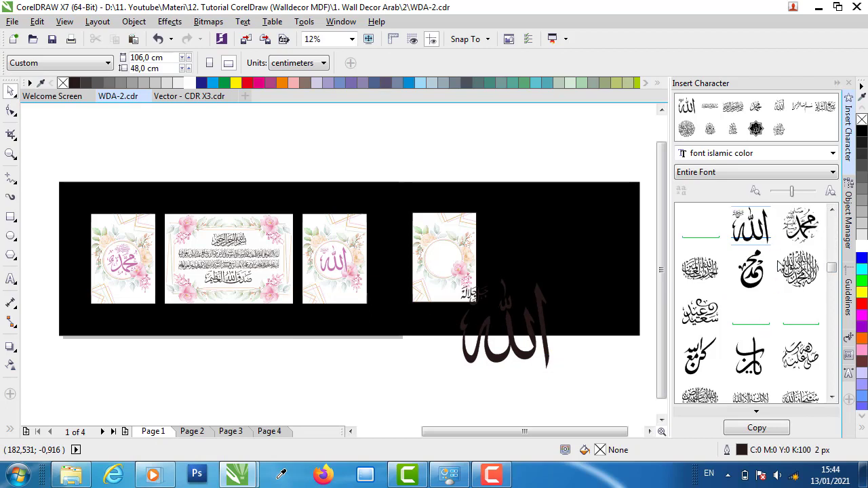
{"action": "left_click_drag", "start_coordinate": [749, 230], "coordinate": [494, 166]}
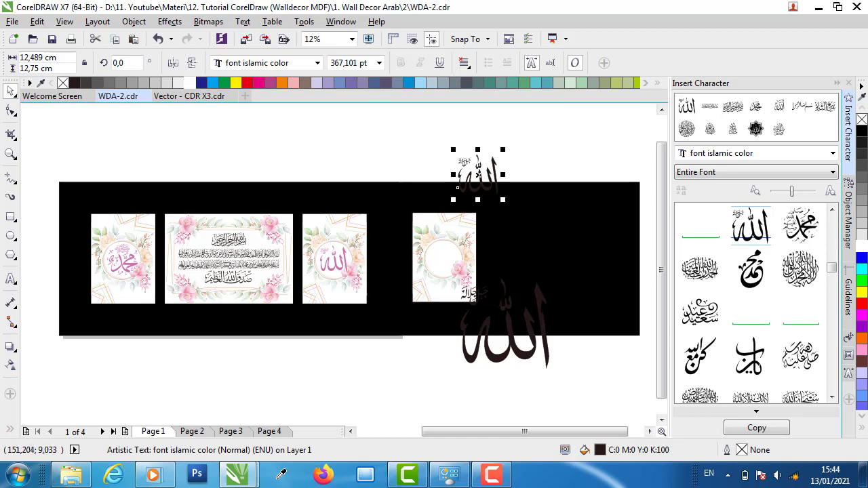
{"action": "left_click", "coordinate": [459, 352]}
{"action": "key", "text": "Delete"}
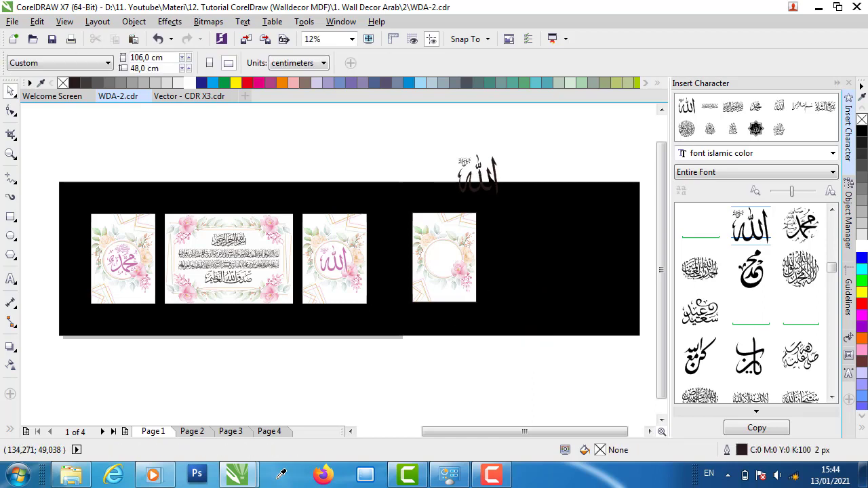
- Move the Allah calligraphy onto the new wreath panel and fill it with purple C:20 M:80 Y:0 K:20
{"action": "left_click_drag", "start_coordinate": [491, 170], "coordinate": [488, 251]}
{"action": "scroll", "coordinate": [471, 261], "scroll_direction": "up", "scroll_amount": 1}
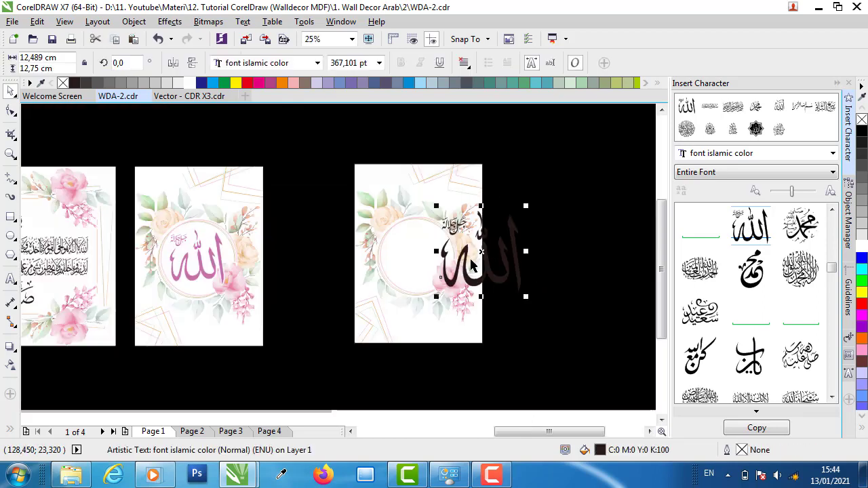
{"action": "left_click", "coordinate": [837, 83]}
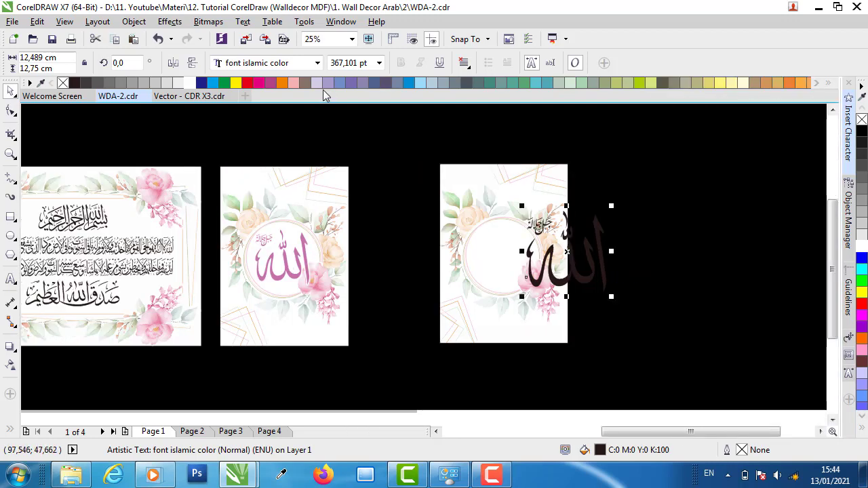
{"action": "left_click", "coordinate": [271, 82]}
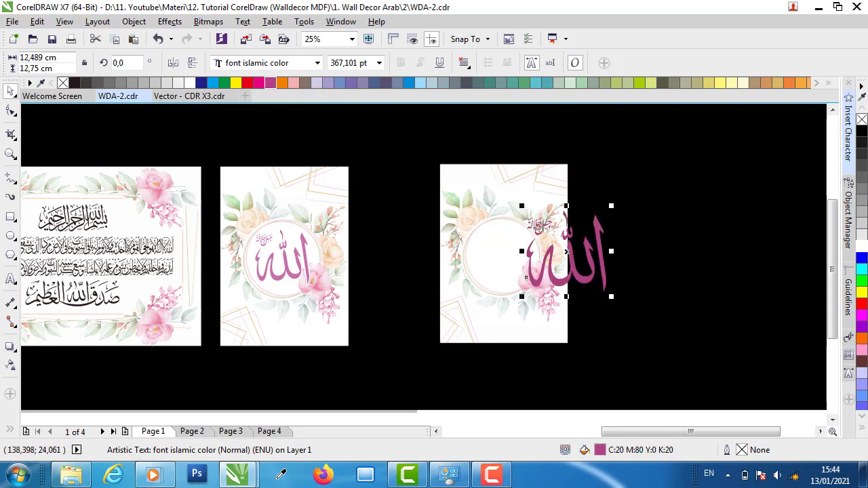
{"action": "left_click_drag", "start_coordinate": [566, 251], "coordinate": [519, 249]}
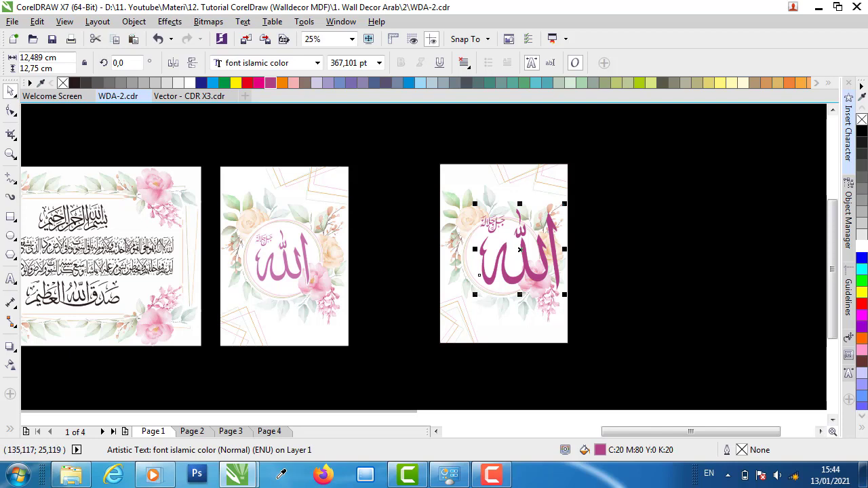
- Show which color palettes are available and enabled, including the CMYK and RGB palettes
{"action": "left_click", "coordinate": [298, 24]}
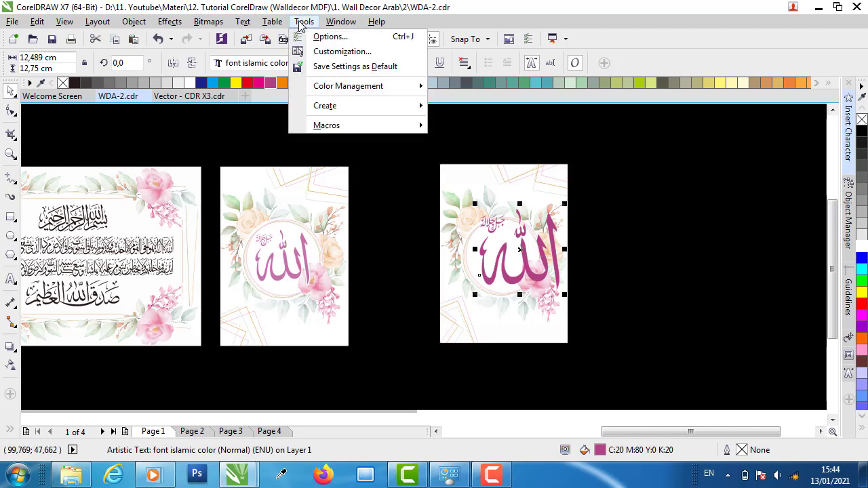
{"action": "mouse_move", "coordinate": [273, 25]}
{"action": "mouse_move", "coordinate": [339, 26]}
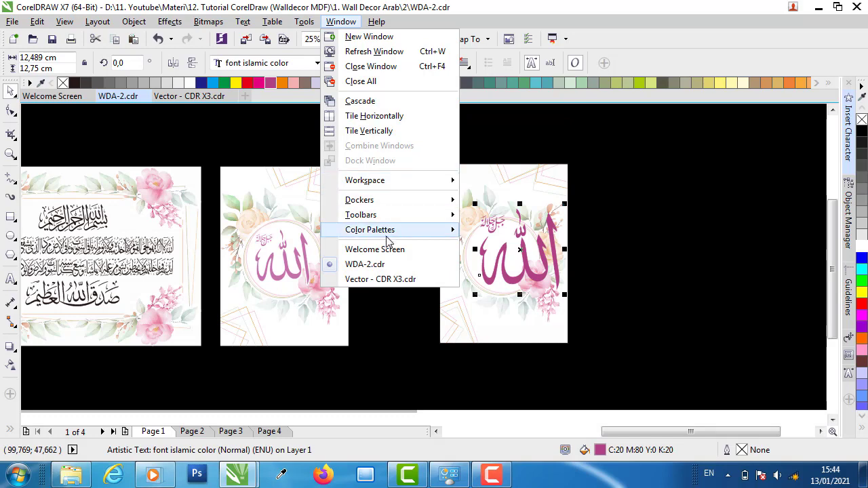
{"action": "mouse_move", "coordinate": [435, 234]}
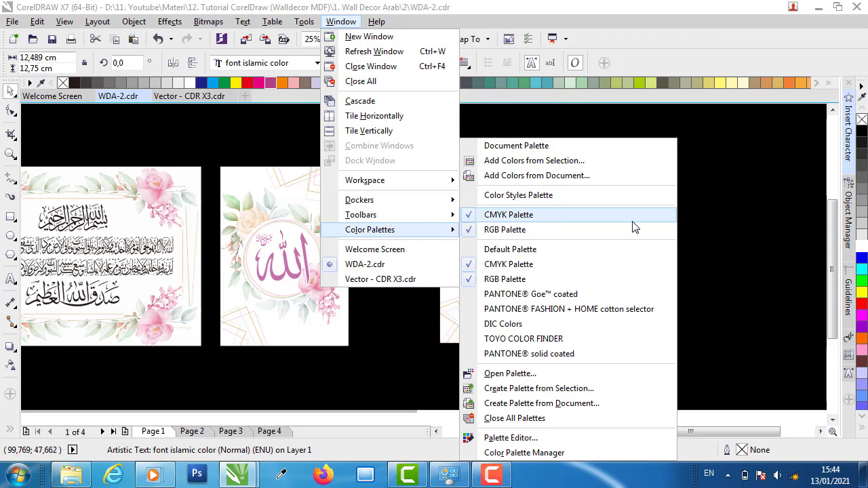
{"action": "left_click", "coordinate": [720, 206]}
- Set the new calligraphy's fill to the reference calligraphy's pink, C:23 M:64 Y:0 K:0, by sampling it with the eyedropper in Edit Fill
{"action": "left_click", "coordinate": [529, 255]}
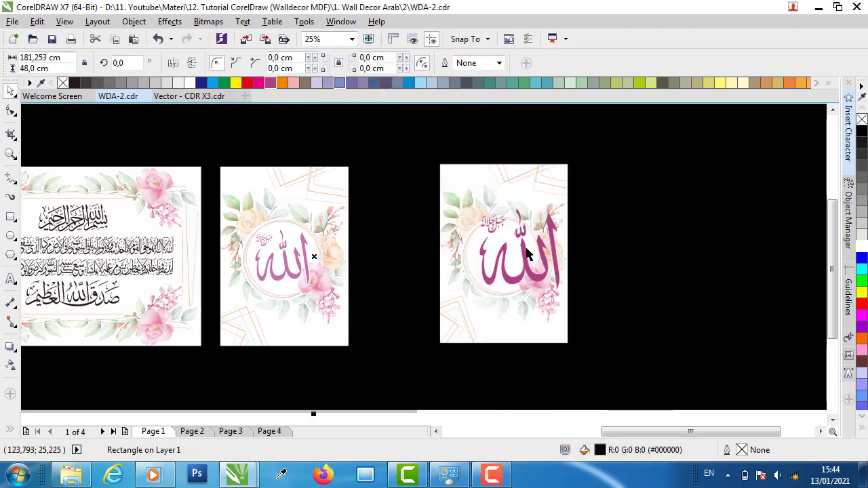
{"action": "left_click", "coordinate": [488, 254]}
{"action": "scroll", "coordinate": [485, 252], "scroll_direction": "up", "scroll_amount": 1}
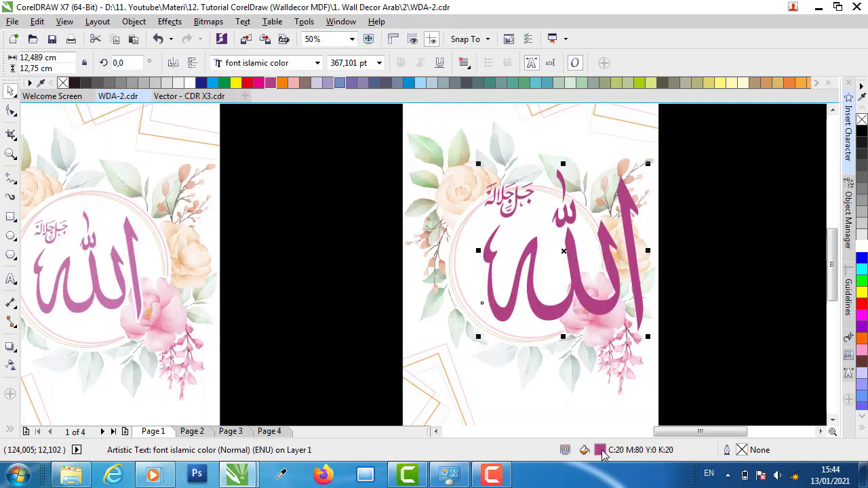
{"action": "double_click", "coordinate": [601, 452]}
{"action": "left_click_drag", "start_coordinate": [568, 124], "coordinate": [380, 251]}
{"action": "left_click", "coordinate": [467, 307]}
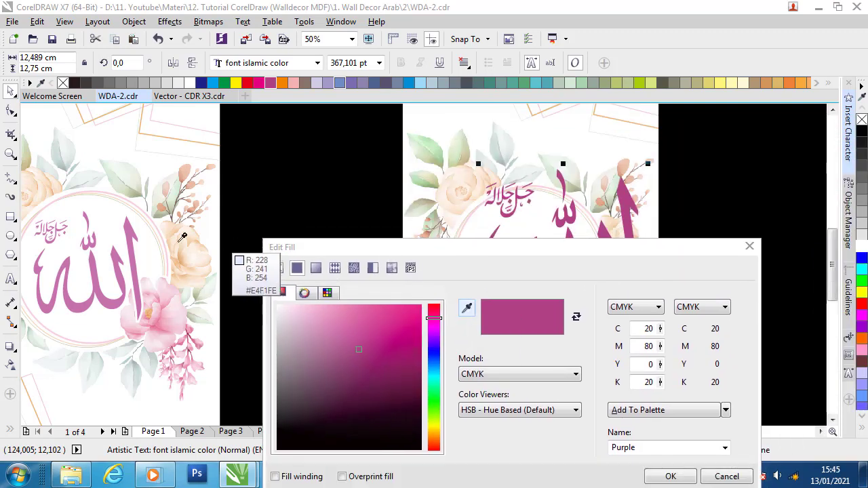
{"action": "left_click", "coordinate": [131, 225]}
{"action": "left_click_drag", "start_coordinate": [576, 248], "coordinate": [530, 137]}
{"action": "left_click", "coordinate": [629, 368]}
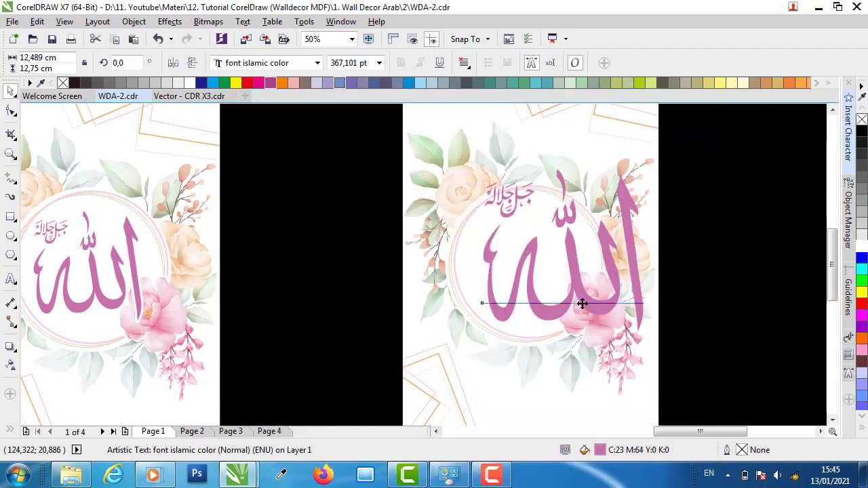
- Scale the calligraphy down to about 9.2 × 9.4 cm and align its center to the wreath panel horizontally and vertically
{"action": "left_click", "coordinate": [629, 194]}
{"action": "left_click", "coordinate": [620, 201]}
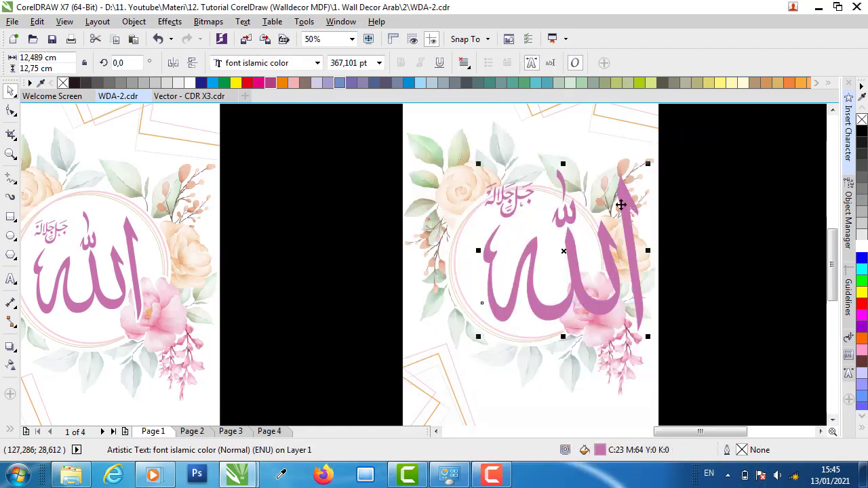
{"action": "left_click_drag", "start_coordinate": [649, 165], "coordinate": [576, 228]}
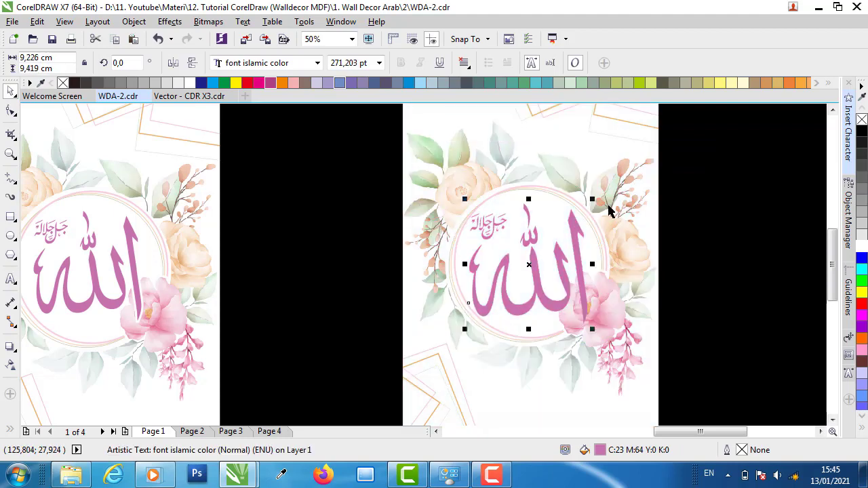
{"action": "key", "text": "c"}
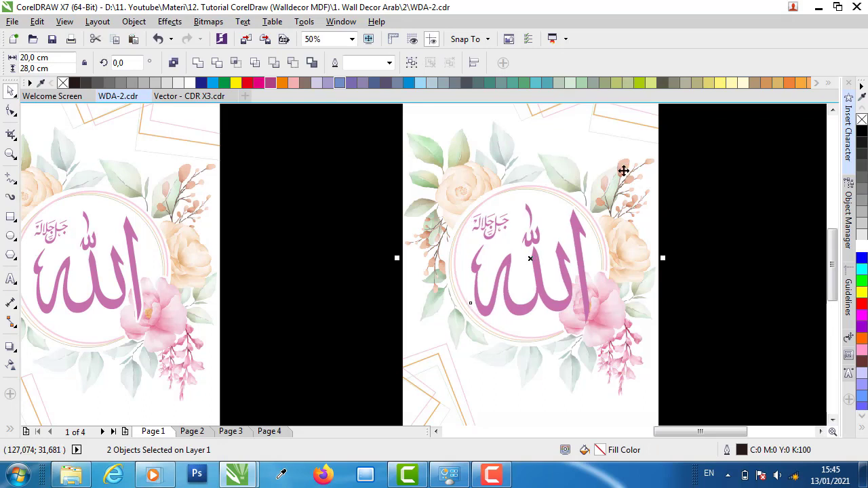
{"action": "key", "text": "e"}
{"action": "left_click", "coordinate": [718, 211]}
- Reduce the calligraphy to about 8.3 × 8.5 cm so that it sits inside the wreath's ring
{"action": "left_click", "coordinate": [579, 231]}
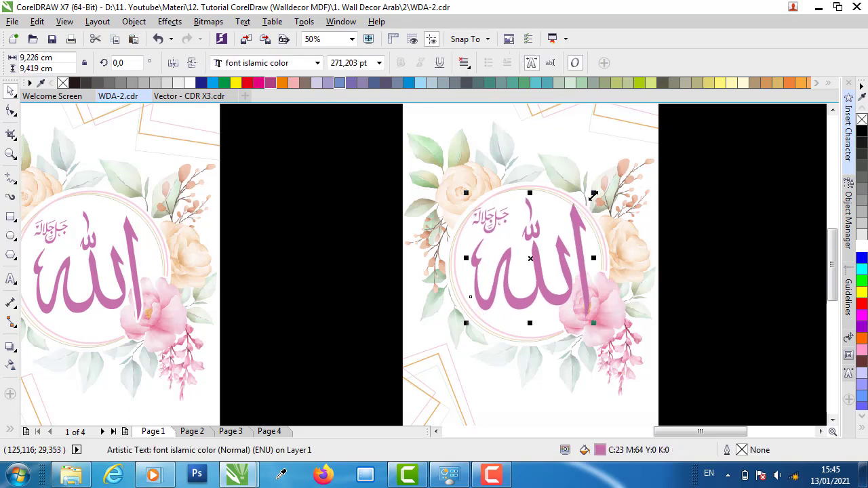
{"action": "left_click_drag", "start_coordinate": [593, 195], "coordinate": [587, 202]}
{"action": "left_click_drag", "start_coordinate": [475, 320], "coordinate": [467, 321]}
{"action": "mouse_move", "coordinate": [586, 203]}
{"action": "left_mouse_down"}
{"action": "mouse_move", "coordinate": [594, 188]}
{"action": "mouse_move", "coordinate": [591, 199]}
{"action": "left_mouse_up"}
{"action": "left_click", "coordinate": [605, 258]}
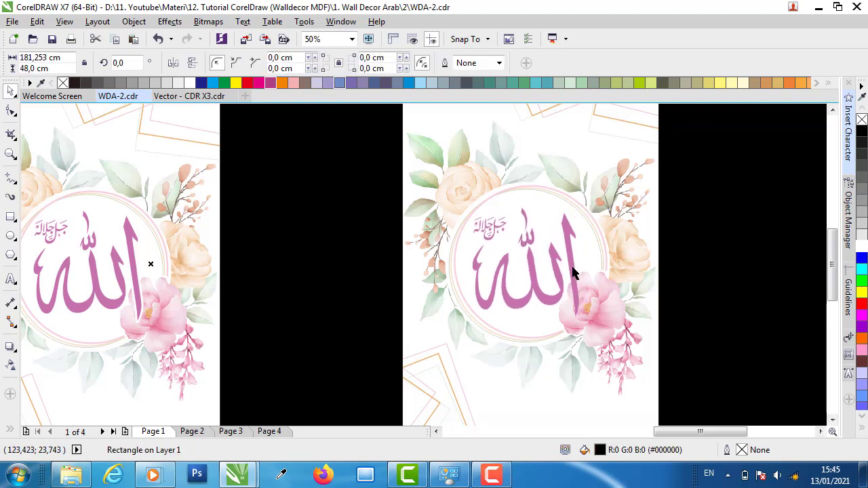
- Examine closely where the calligraphy's tall end stroke overlaps the large pink flower
{"action": "scroll", "coordinate": [576, 310], "scroll_direction": "up", "scroll_amount": 2}
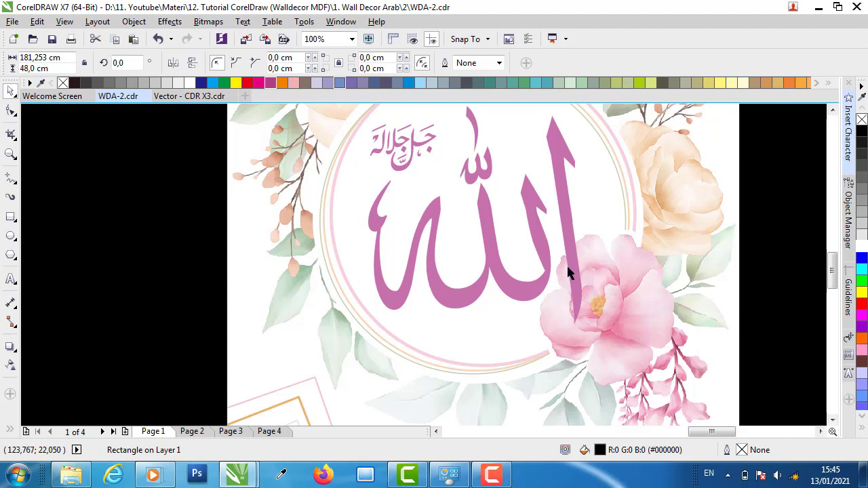
{"action": "left_click", "coordinate": [547, 296]}
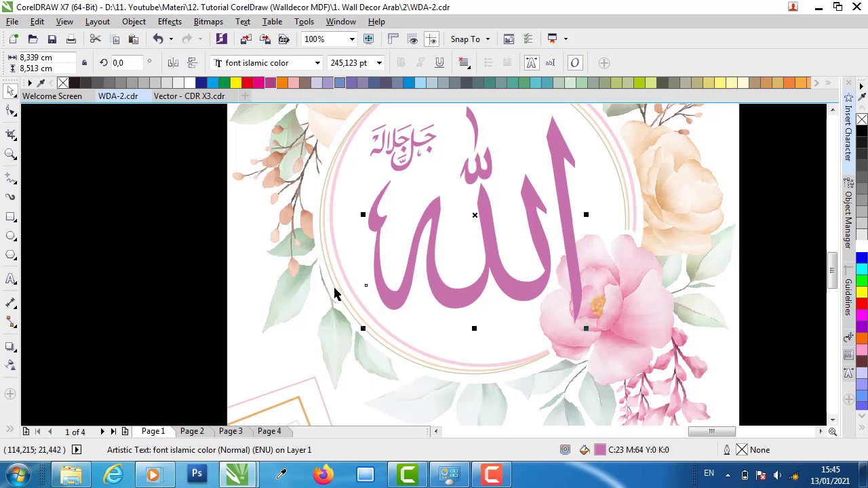
{"action": "scroll", "coordinate": [333, 290], "scroll_direction": "down", "scroll_amount": 2}
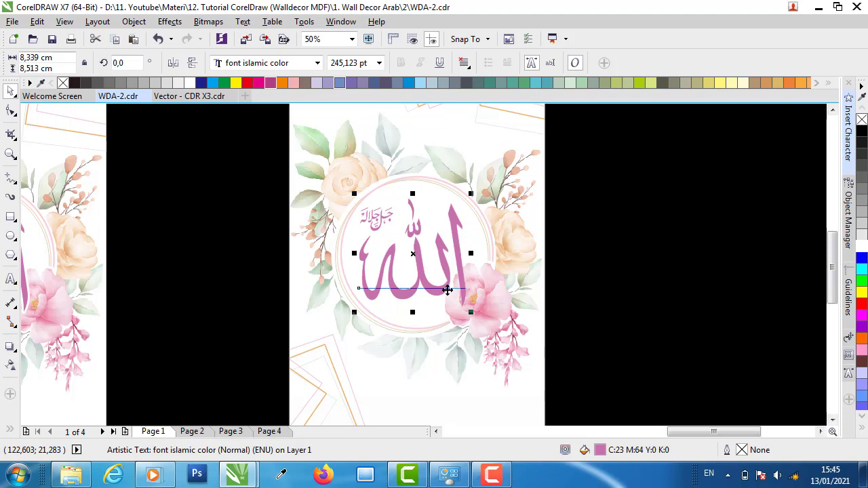
{"action": "scroll", "coordinate": [448, 290], "scroll_direction": "up", "scroll_amount": 2}
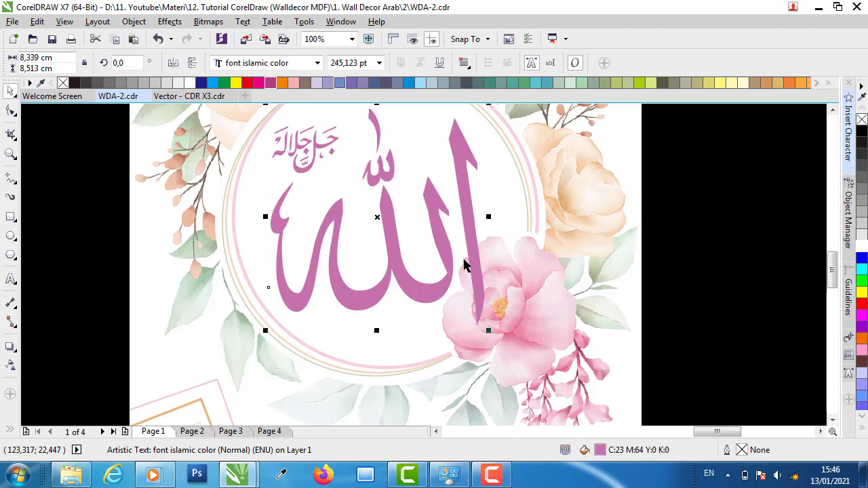
{"action": "scroll", "coordinate": [454, 255], "scroll_direction": "down", "scroll_amount": 2}
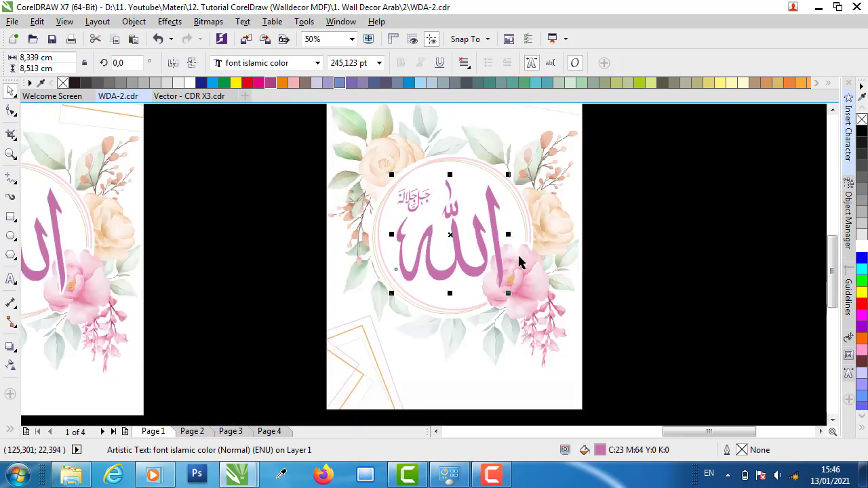
{"action": "left_click", "coordinate": [526, 266]}
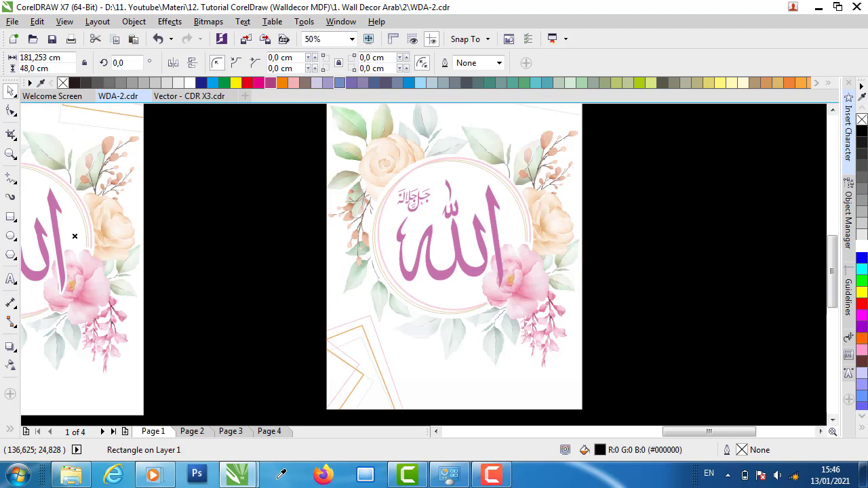
- Give the calligraphy a white outline 20 pixels wide, positioned outside the letter shapes, and compare it with the reference panel
{"action": "left_click", "coordinate": [499, 261]}
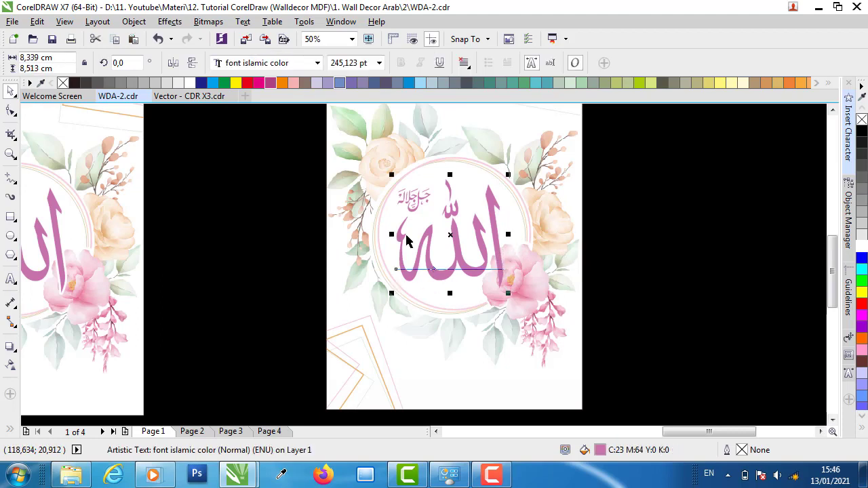
{"action": "right_click", "coordinate": [192, 83]}
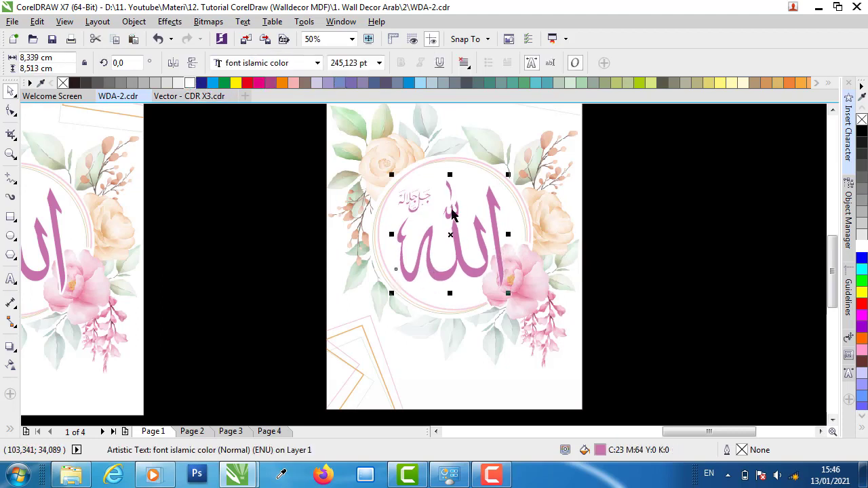
{"action": "double_click", "coordinate": [742, 455]}
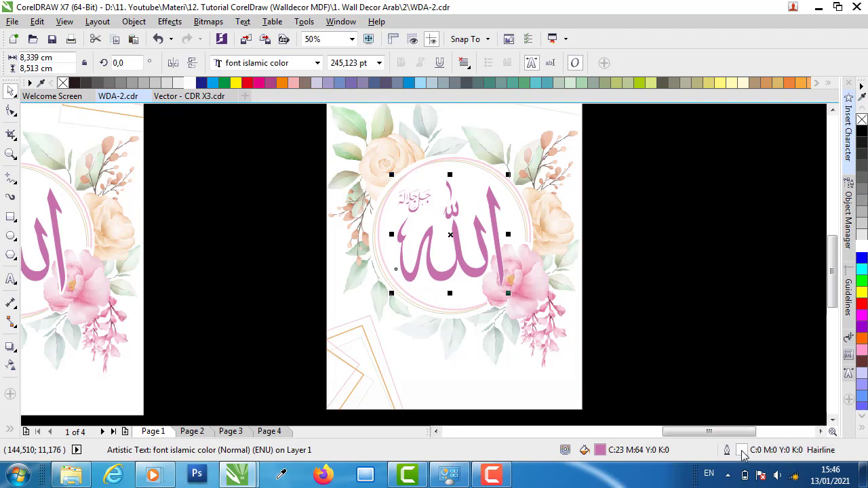
{"action": "double_click", "coordinate": [331, 147]}
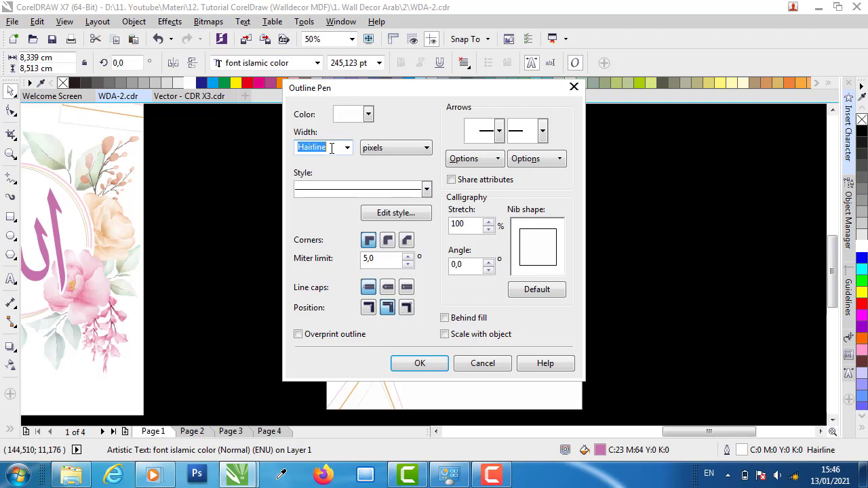
{"action": "type", "text": "4"}
{"action": "type", "text": "0"}
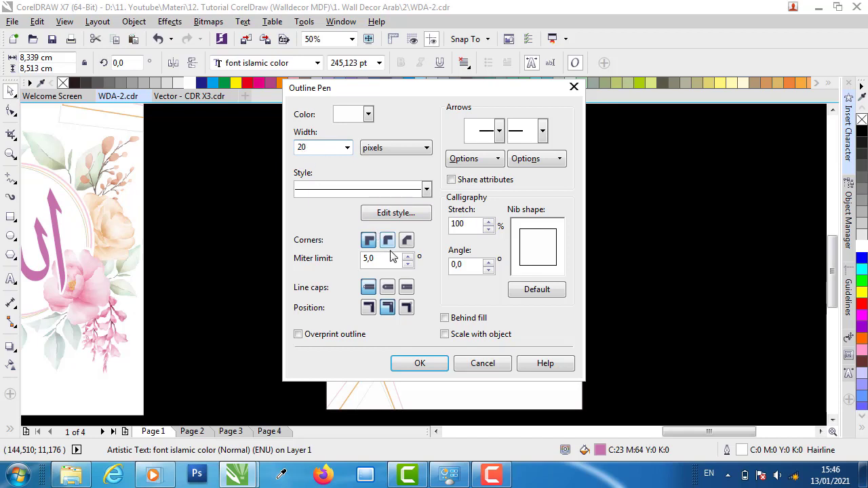
{"action": "left_click", "coordinate": [368, 308]}
{"action": "left_click", "coordinate": [419, 363]}
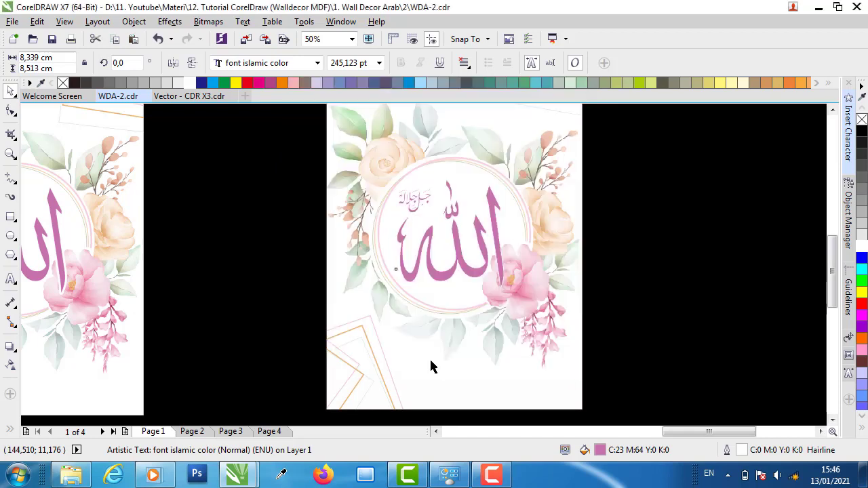
{"action": "scroll", "coordinate": [57, 308], "scroll_direction": "up", "scroll_amount": 2}
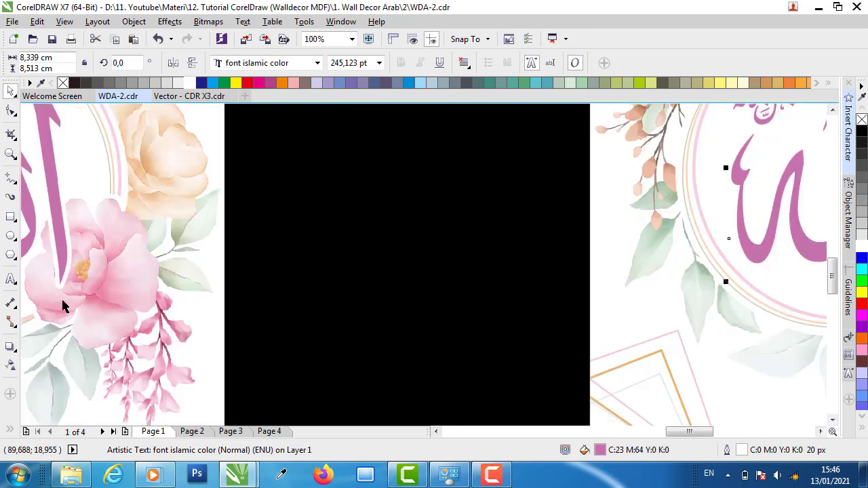
- Change the Allah calligraphy's white outline to round line caps and rounded corners
{"action": "scroll", "coordinate": [294, 320], "scroll_direction": "down", "scroll_amount": 2}
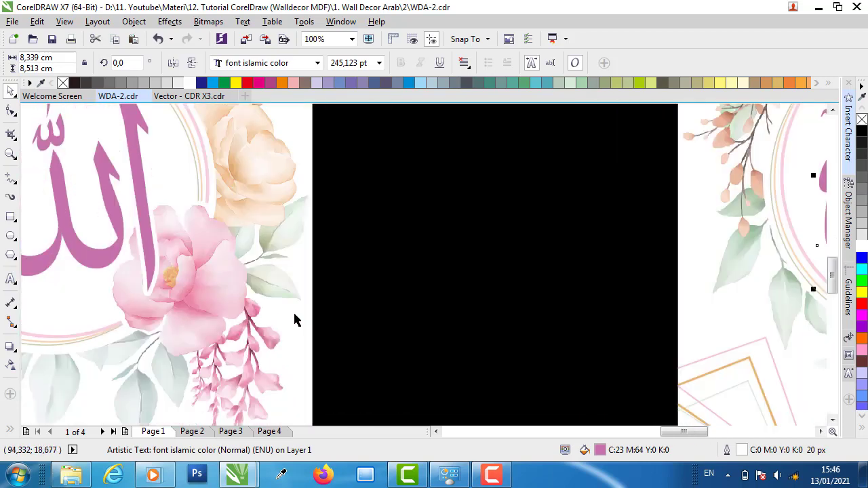
{"action": "scroll", "coordinate": [764, 298], "scroll_direction": "up", "scroll_amount": 2}
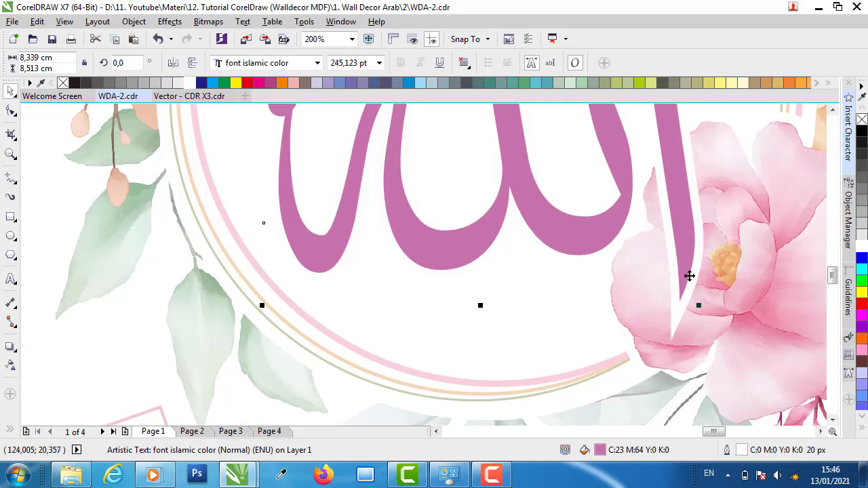
{"action": "double_click", "coordinate": [743, 451]}
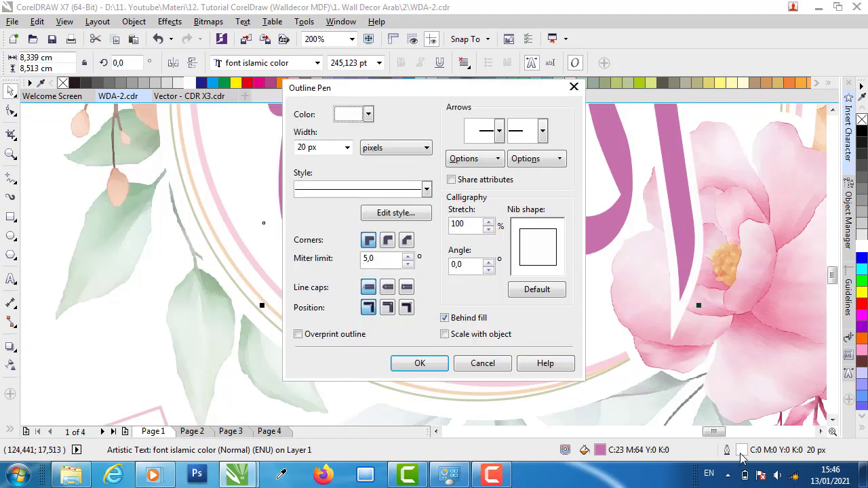
{"action": "left_click", "coordinate": [388, 290]}
{"action": "left_click", "coordinate": [421, 364]}
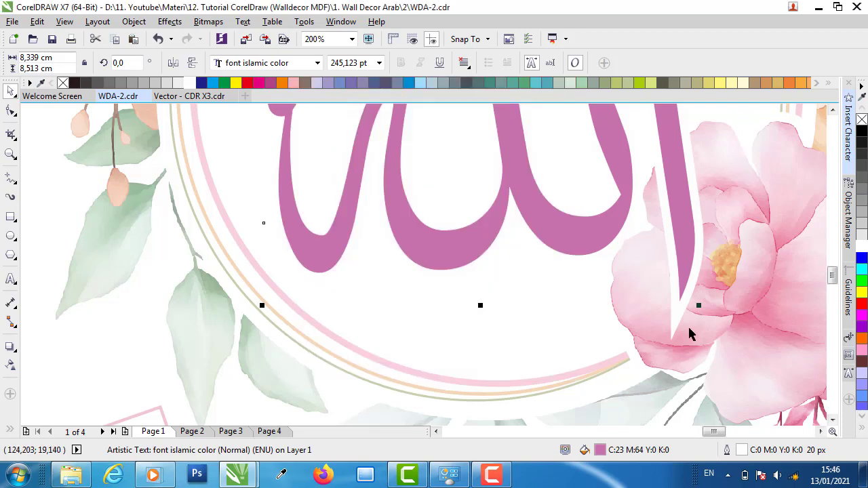
{"action": "double_click", "coordinate": [742, 451]}
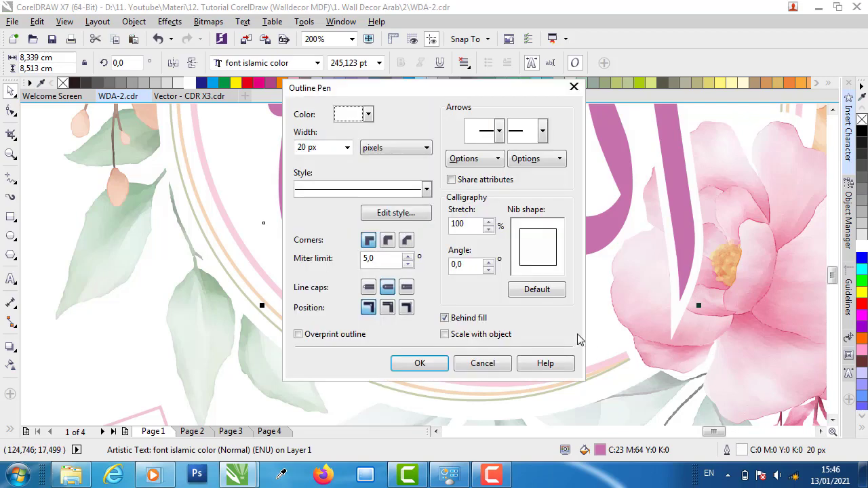
{"action": "left_click", "coordinate": [388, 243]}
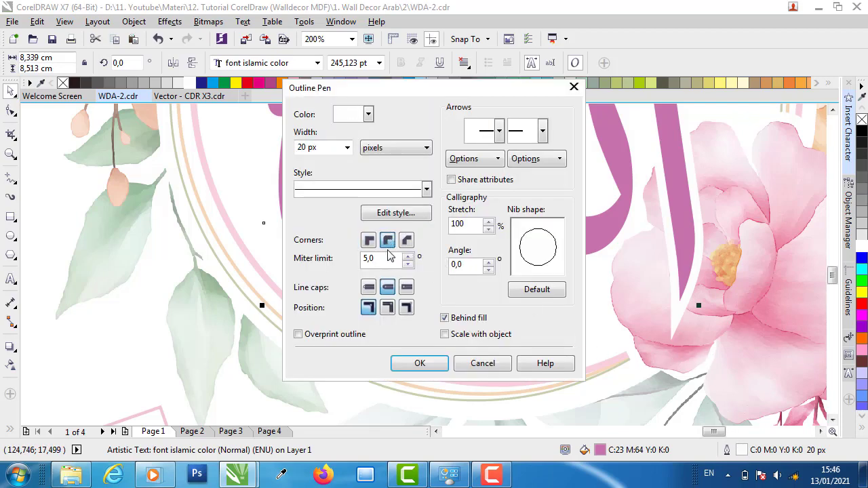
{"action": "left_click", "coordinate": [418, 363]}
{"action": "scroll", "coordinate": [499, 294], "scroll_direction": "down", "scroll_amount": 2}
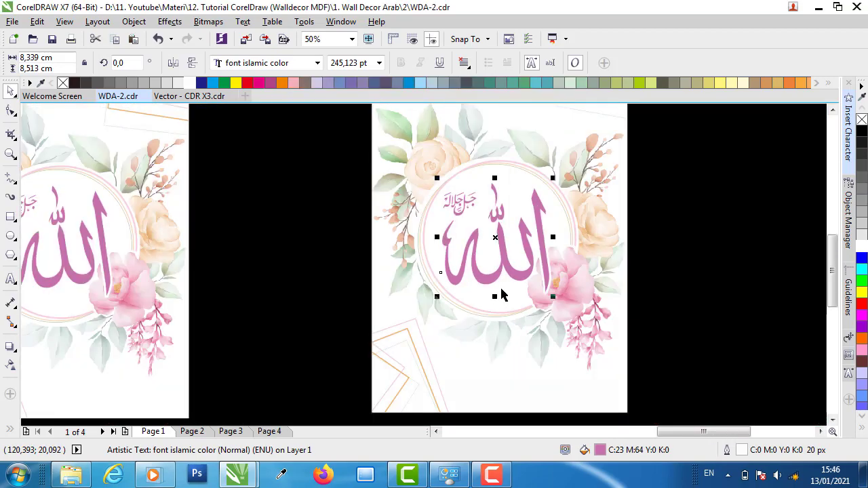
- Group the four objects that make up the new 20 × 28 cm Allah panel
{"action": "scroll", "coordinate": [502, 295], "scroll_direction": "down", "scroll_amount": 2}
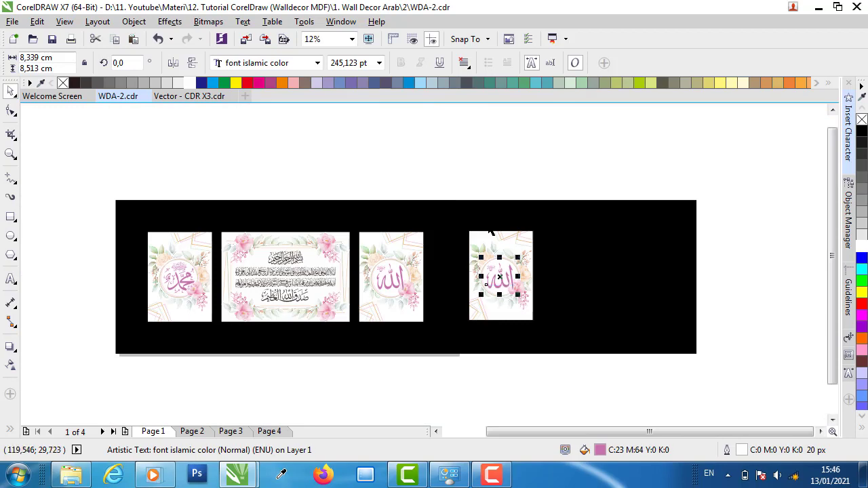
{"action": "left_click_drag", "start_coordinate": [455, 161], "coordinate": [580, 353]}
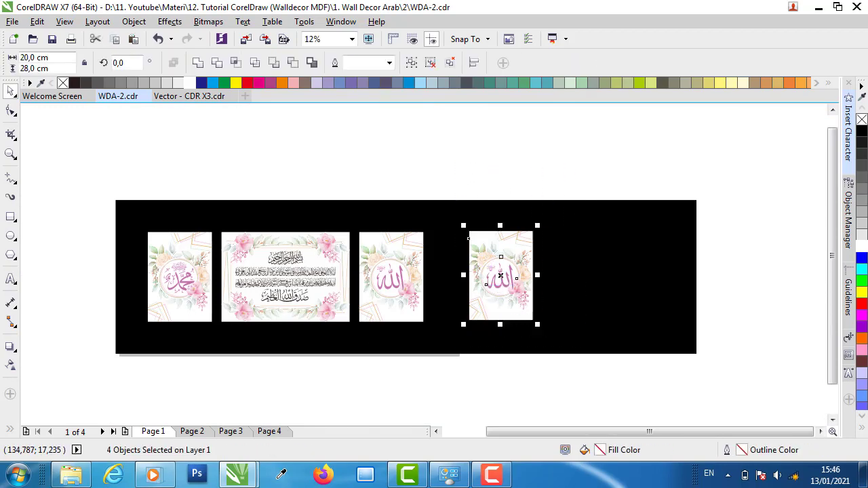
{"action": "left_click_drag", "start_coordinate": [441, 148], "coordinate": [584, 353]}
{"action": "right_click", "coordinate": [513, 281]}
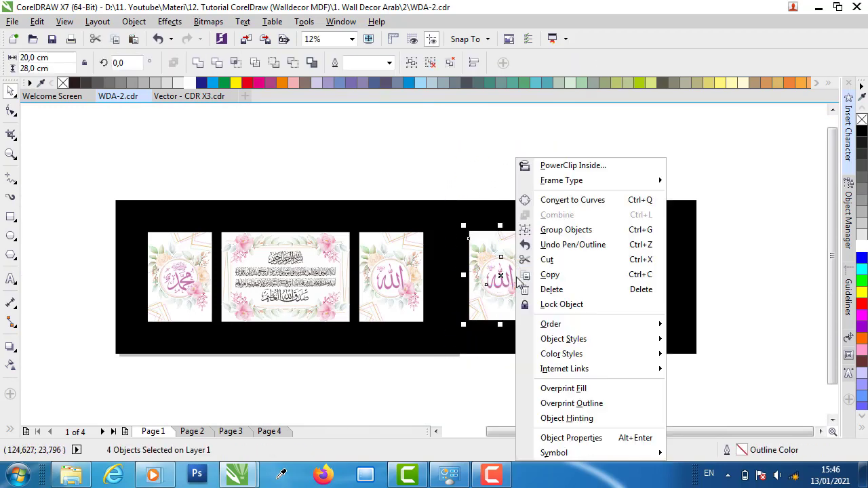
{"action": "left_click", "coordinate": [542, 283]}
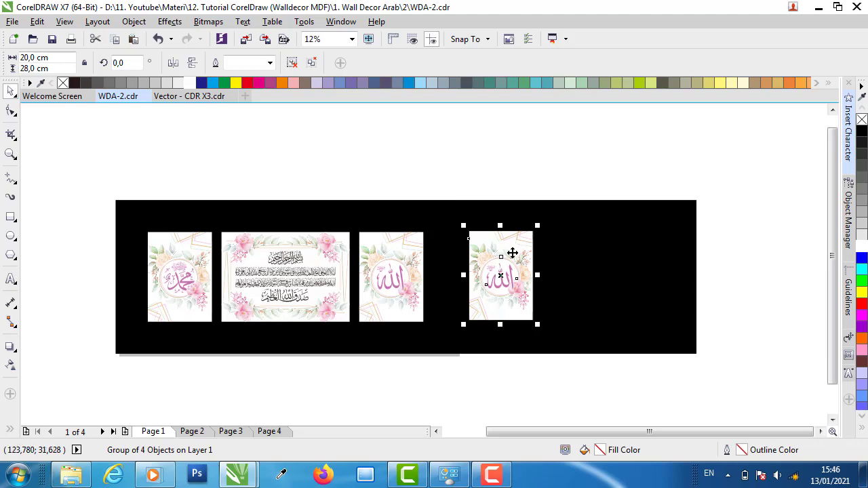
- Move the grouped Allah panel to the right end of the black background and place a duplicate beside it on the left
{"action": "left_click_drag", "start_coordinate": [512, 252], "coordinate": [613, 284]}
{"action": "left_click_drag", "start_coordinate": [666, 264], "coordinate": [667, 265]}
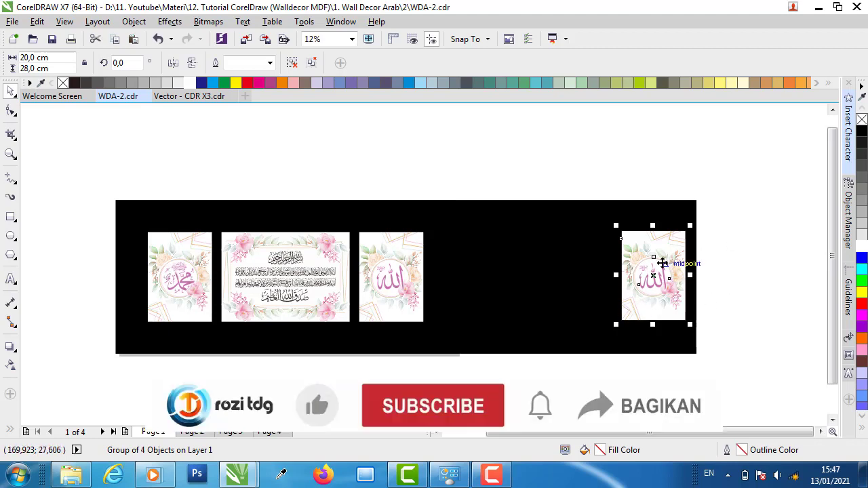
{"action": "left_click_drag", "start_coordinate": [650, 257], "coordinate": [590, 262]}
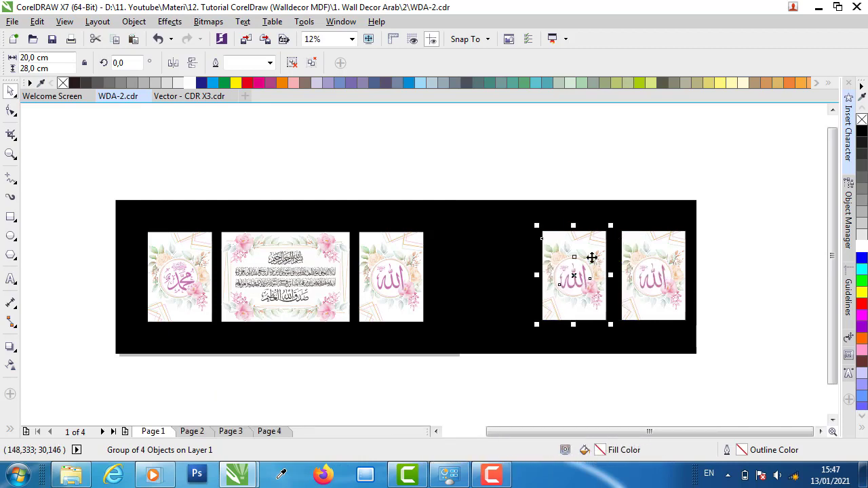
{"action": "left_click", "coordinate": [591, 184]}
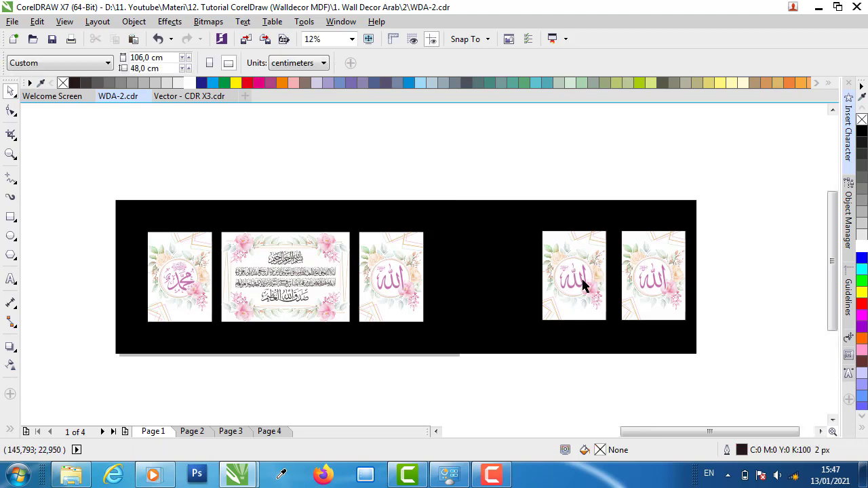
- Ungroup the duplicated panel and delete its Allah calligraphy, keeping the floral wreath and squares
{"action": "scroll", "coordinate": [585, 282], "scroll_direction": "up", "scroll_amount": 2}
{"action": "left_click", "coordinate": [564, 235]}
{"action": "left_click", "coordinate": [295, 63]}
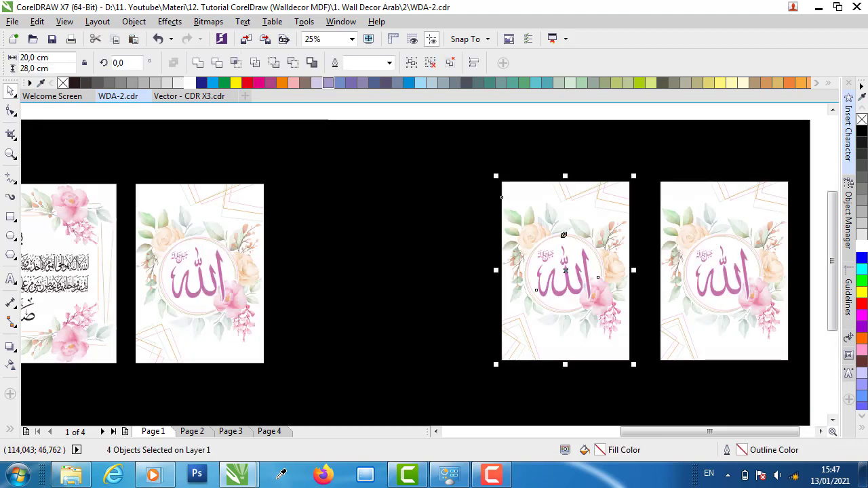
{"action": "left_click", "coordinate": [809, 120]}
{"action": "left_click", "coordinate": [564, 271]}
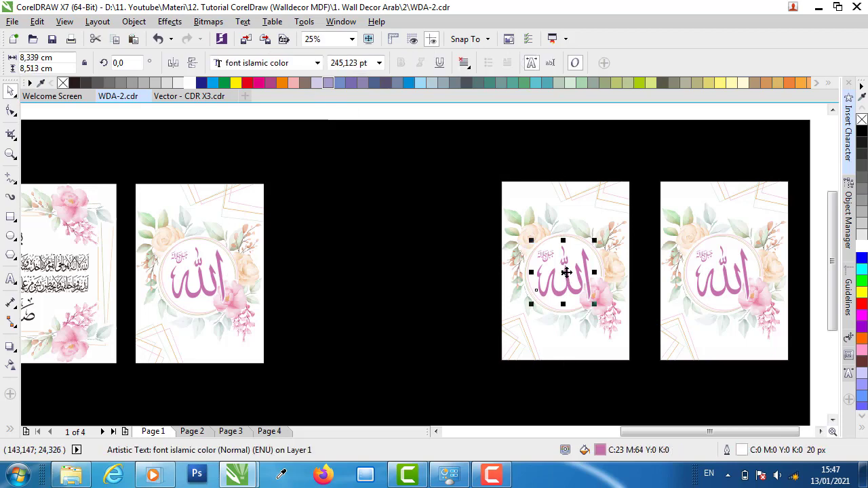
{"action": "key", "text": "Delete"}
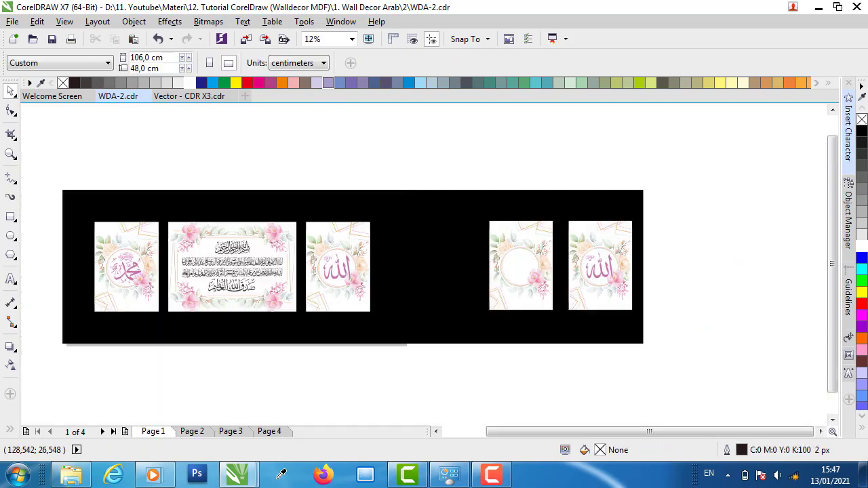
- Select the Muhammad calligraphy in the leftmost reference panel to check which font it uses
{"action": "scroll", "coordinate": [476, 260], "scroll_direction": "down", "scroll_amount": 2}
{"action": "scroll", "coordinate": [125, 273], "scroll_direction": "up", "scroll_amount": 3}
{"action": "left_click", "coordinate": [213, 271]}
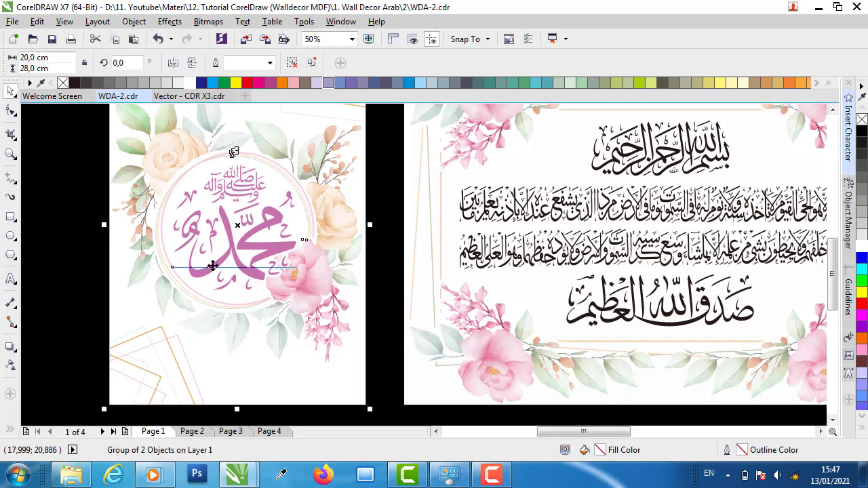
{"action": "left_click", "coordinate": [141, 204]}
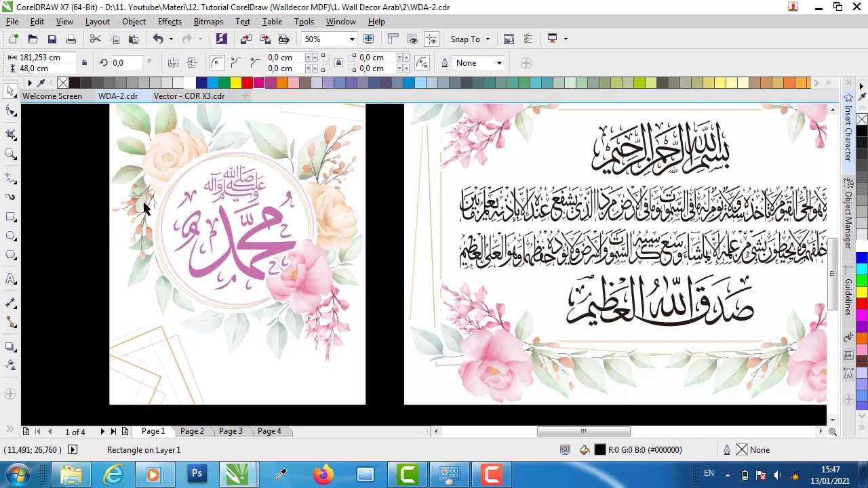
{"action": "left_click", "coordinate": [195, 219]}
{"action": "left_click", "coordinate": [227, 228]}
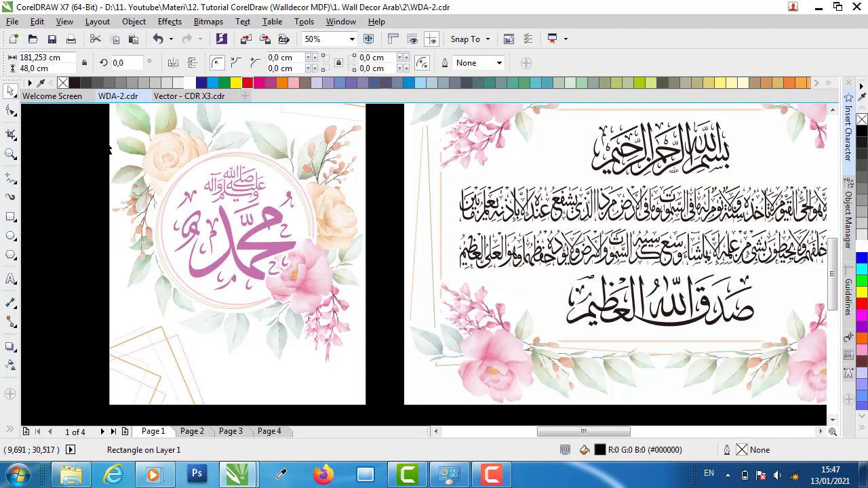
{"action": "left_click", "coordinate": [227, 228]}
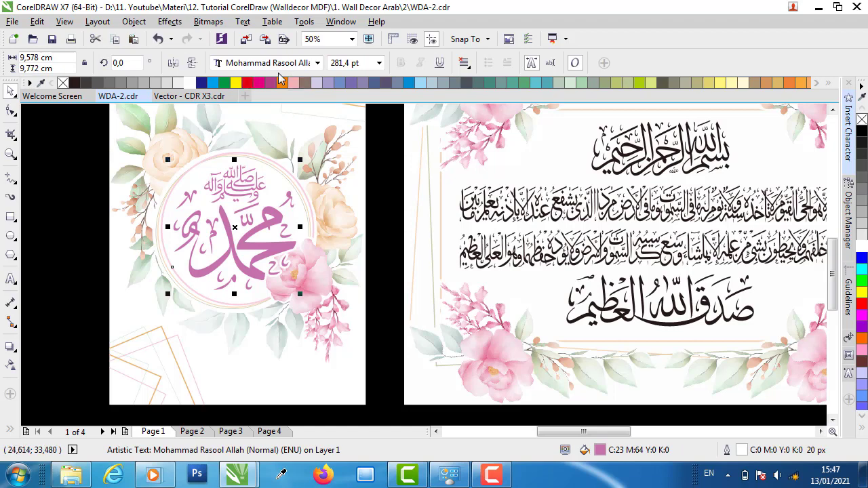
- Switch to Windows Explorer, view the files in the Font folder and the parent Upload folder, and return to CorelDRAW
{"action": "left_click", "coordinate": [91, 473]}
{"action": "double_click", "coordinate": [273, 208]}
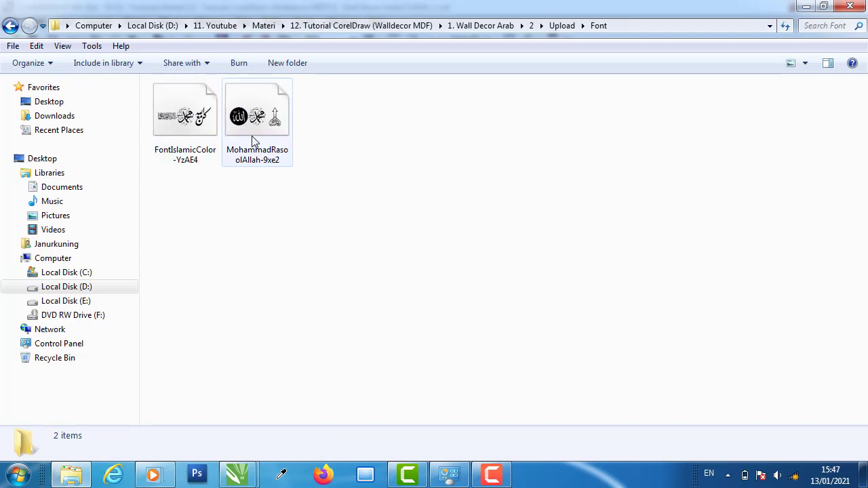
{"action": "left_click", "coordinate": [10, 26]}
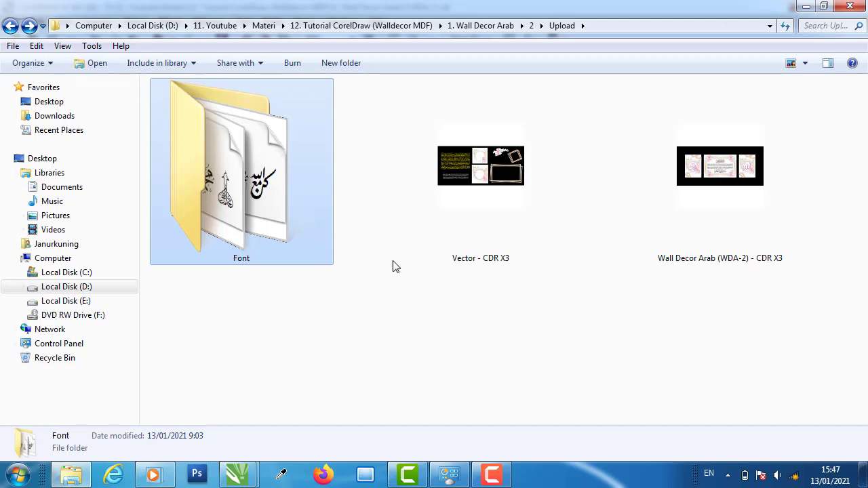
{"action": "left_click", "coordinate": [511, 346]}
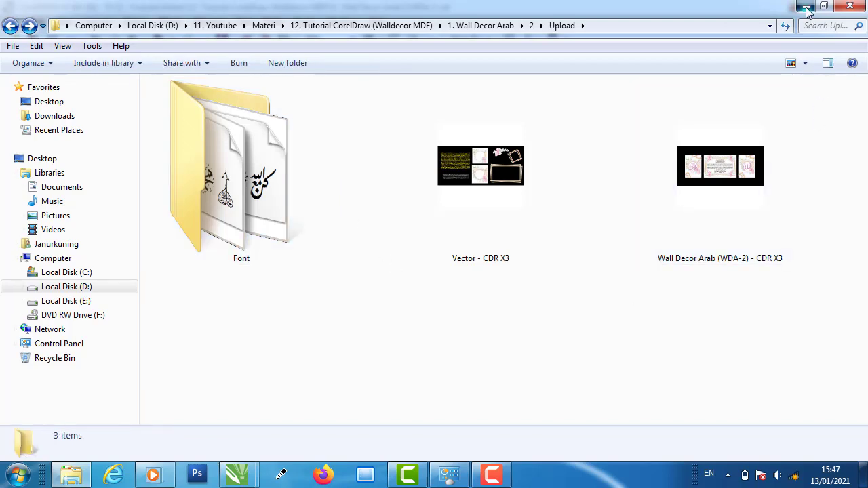
{"action": "left_click", "coordinate": [806, 7]}
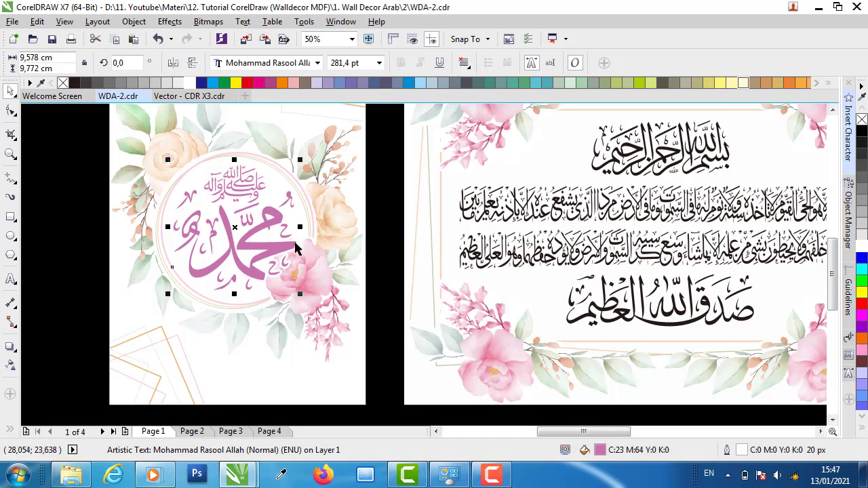
- Insert the Muhammad calligraphy glyph from font islamic color over the middle reference panel and enlarge it to about 9.0 × 8.9 cm
{"action": "left_click", "coordinate": [846, 136]}
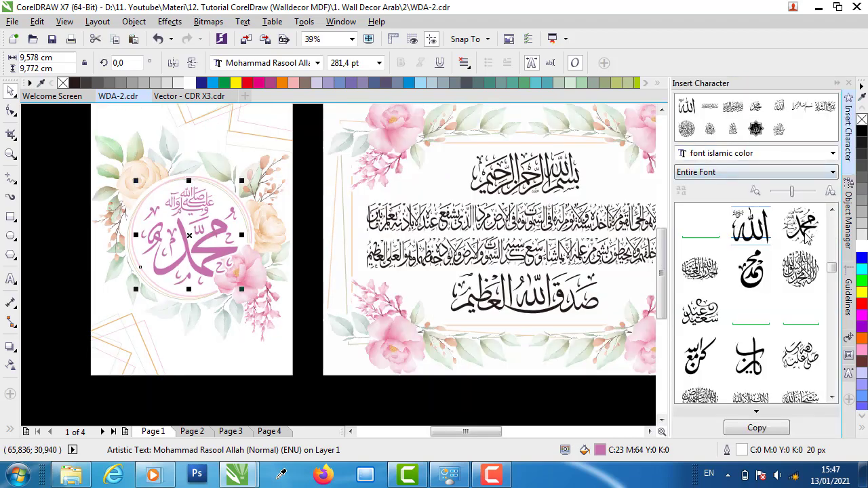
{"action": "left_click", "coordinate": [832, 211]}
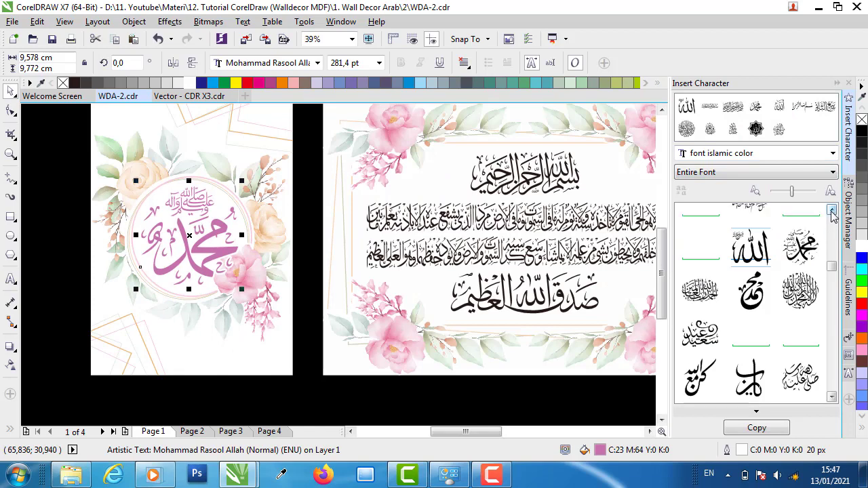
{"action": "left_click", "coordinate": [803, 260]}
{"action": "left_click_drag", "start_coordinate": [804, 254], "coordinate": [383, 339]}
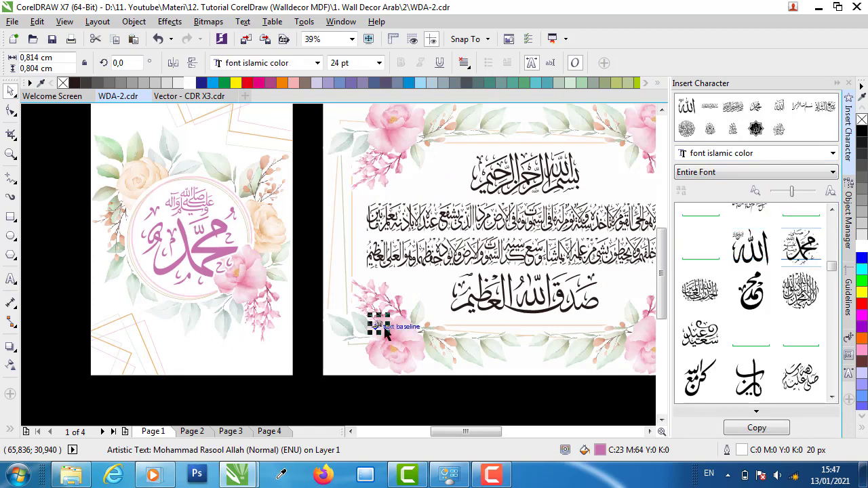
{"action": "left_click_drag", "start_coordinate": [457, 251], "coordinate": [462, 246]}
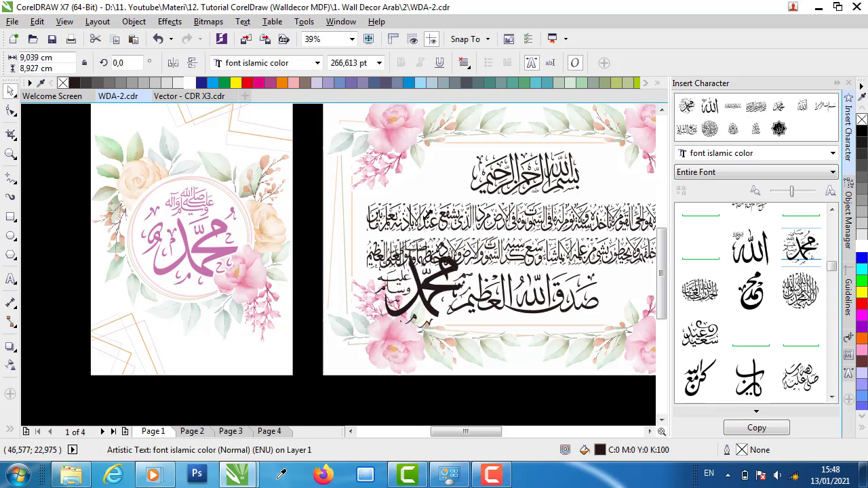
- Fill the inserted Muhammad calligraphy with the pink C23 M64 Y0 K0 sampled from the reference calligraphy, and collapse the character list
{"action": "left_click", "coordinate": [282, 83]}
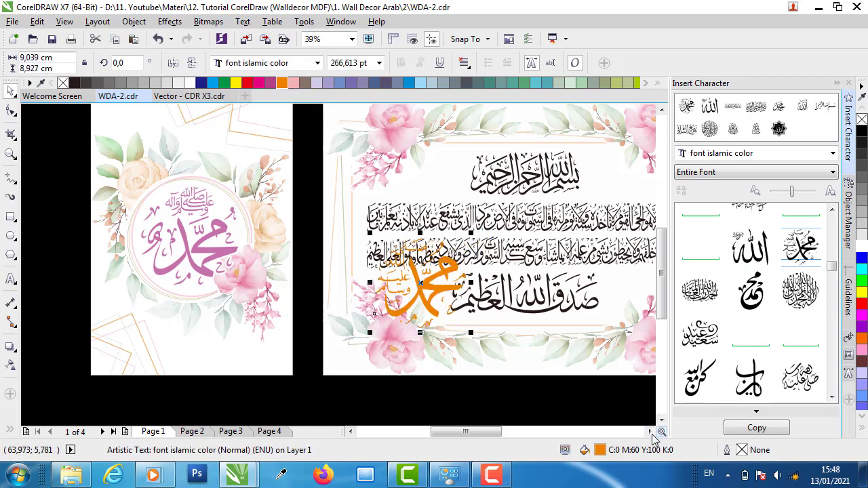
{"action": "double_click", "coordinate": [600, 451]}
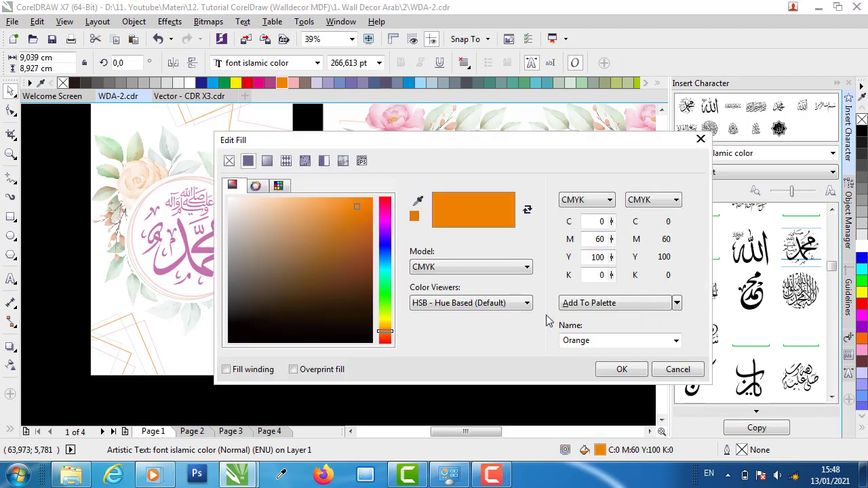
{"action": "left_click", "coordinate": [419, 202]}
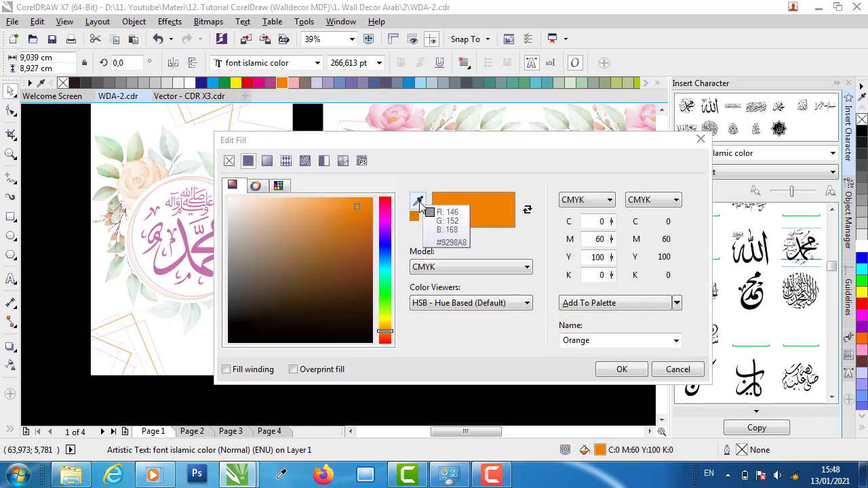
{"action": "left_click", "coordinate": [186, 223]}
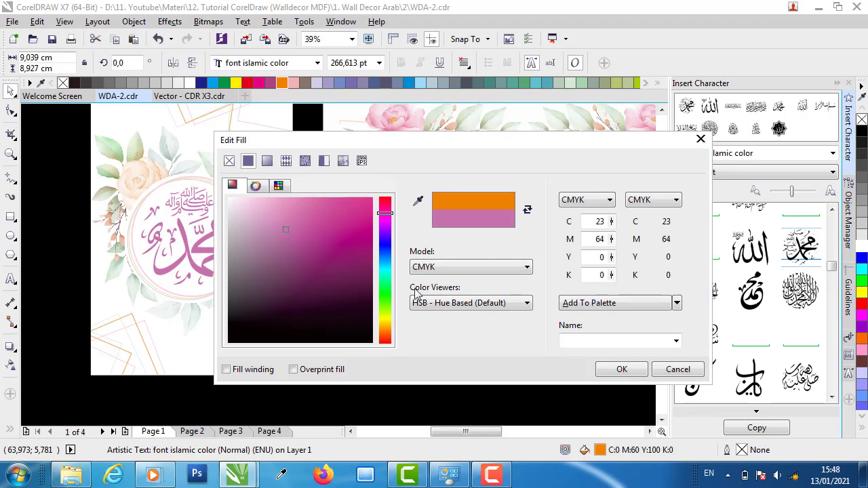
{"action": "left_click", "coordinate": [618, 370]}
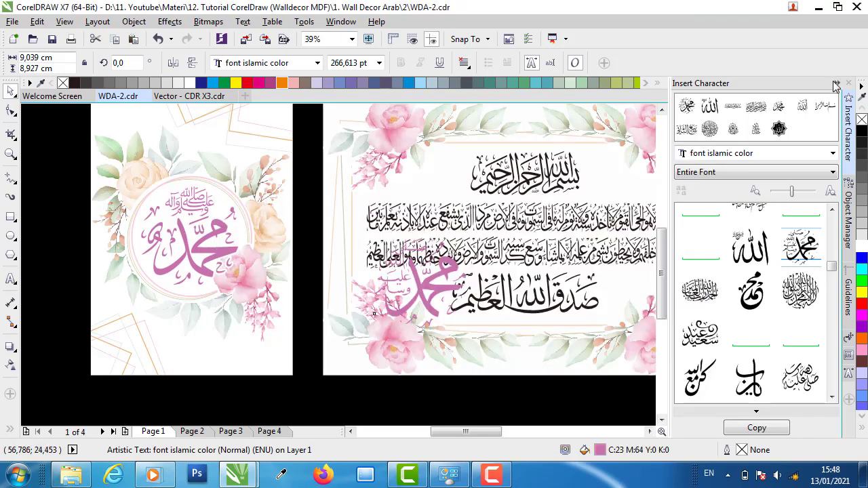
{"action": "left_click", "coordinate": [836, 84]}
{"action": "scroll", "coordinate": [316, 188], "scroll_direction": "down", "scroll_amount": 2}
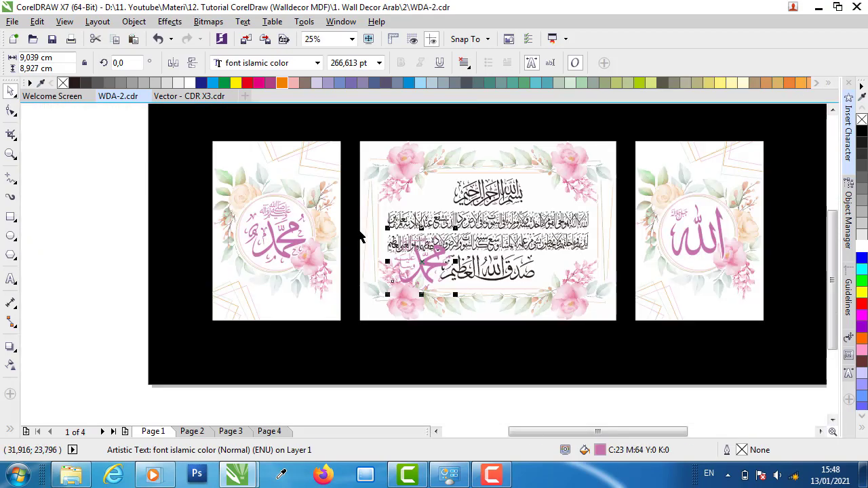
- Move the pink Muhammad calligraphy from the middle reference panel into the empty circular frame of the new floral panel
{"action": "scroll", "coordinate": [412, 254], "scroll_direction": "down", "scroll_amount": 3}
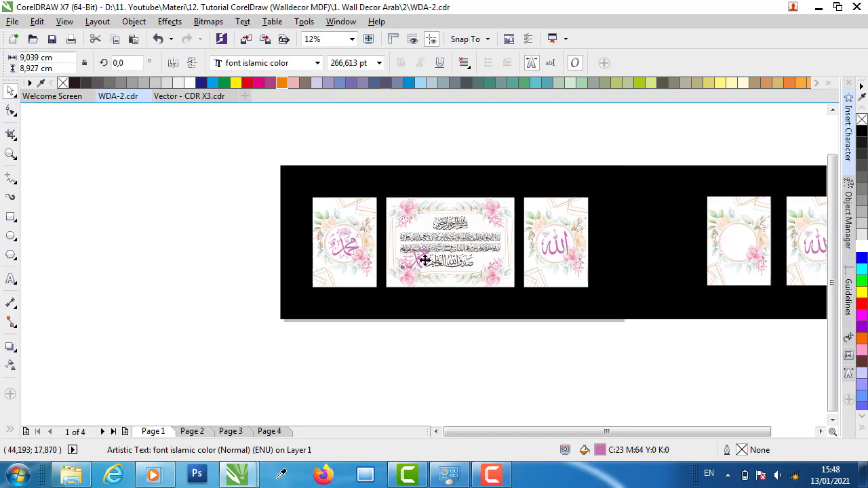
{"action": "left_click_drag", "start_coordinate": [411, 256], "coordinate": [738, 244]}
{"action": "scroll", "coordinate": [687, 257], "scroll_direction": "down", "scroll_amount": 1}
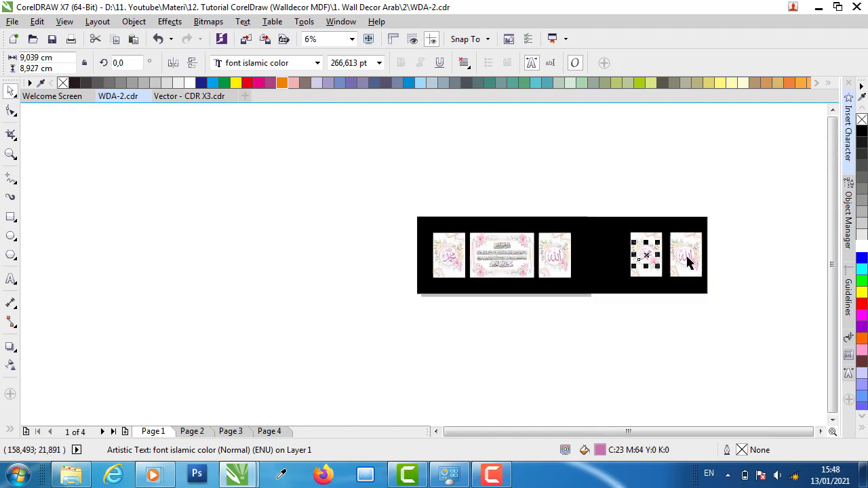
{"action": "scroll", "coordinate": [678, 257], "scroll_direction": "up", "scroll_amount": 1}
{"action": "scroll", "coordinate": [678, 259], "scroll_direction": "up", "scroll_amount": 3}
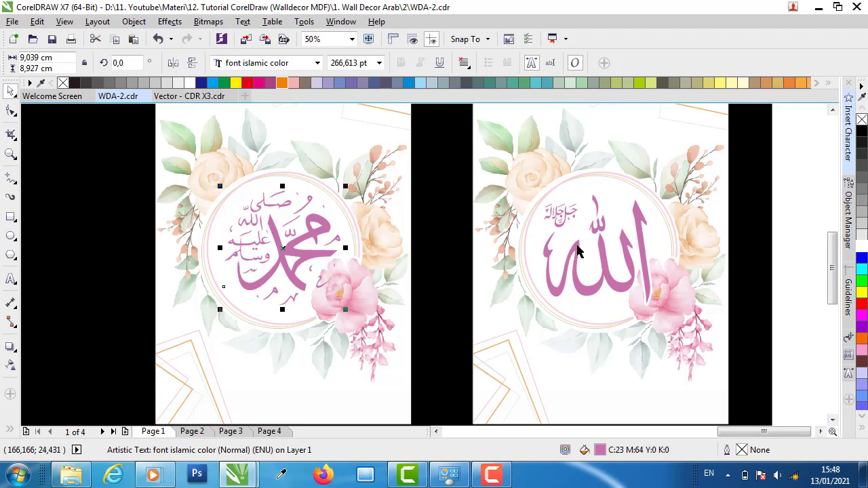
- Copy the Allah calligraphy's font size of 245,123 pt and apply it to the Muhammad calligraphy
{"action": "left_click", "coordinate": [577, 250]}
{"action": "left_click", "coordinate": [301, 63]}
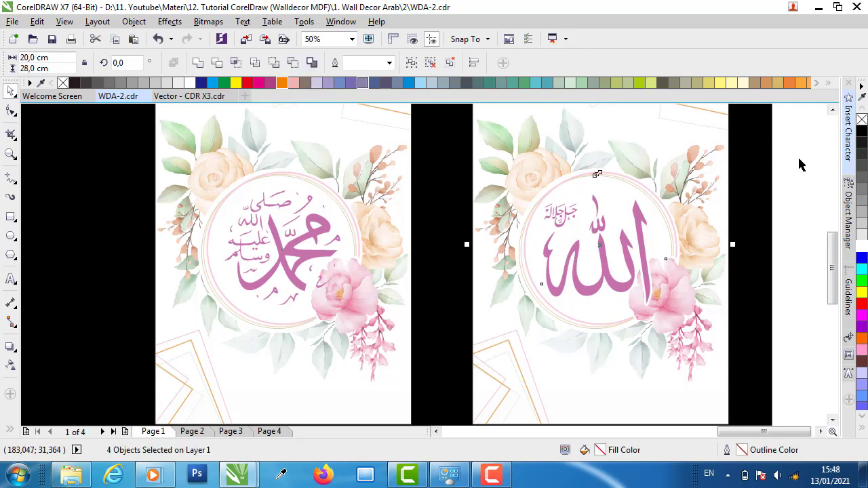
{"action": "left_click", "coordinate": [799, 165]}
{"action": "left_click", "coordinate": [640, 225]}
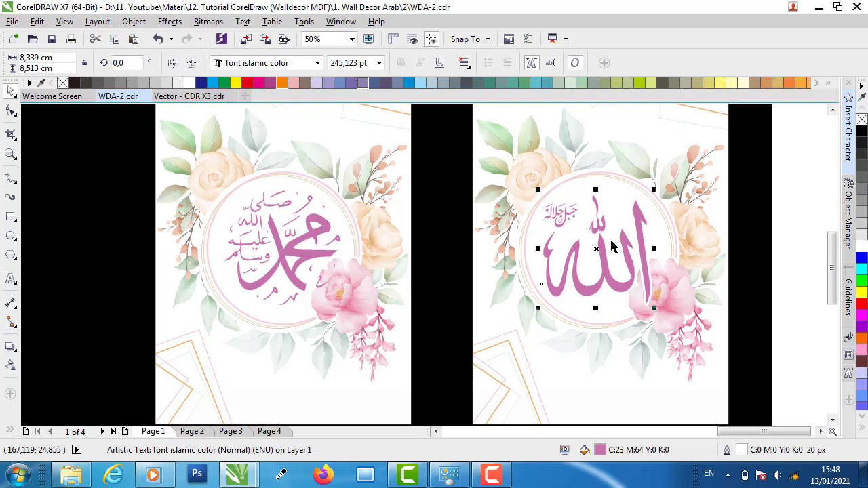
{"action": "left_click_drag", "start_coordinate": [372, 63], "coordinate": [322, 63]}
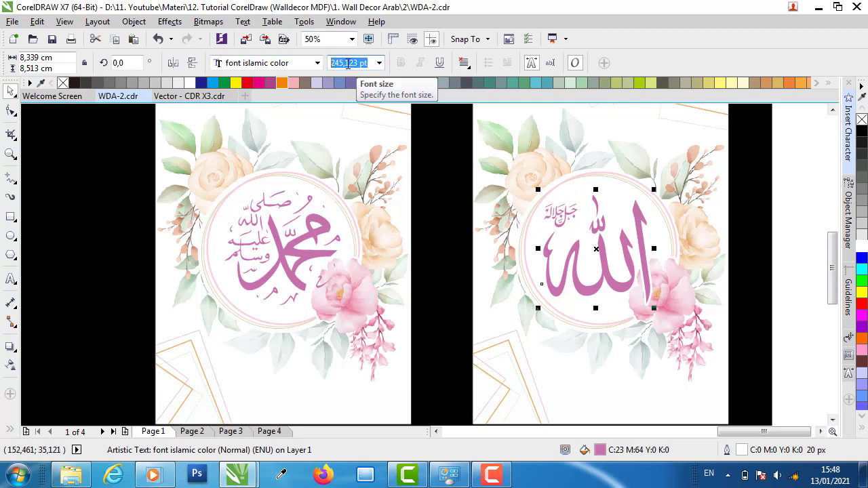
{"action": "right_click", "coordinate": [347, 63]}
{"action": "left_click", "coordinate": [378, 111]}
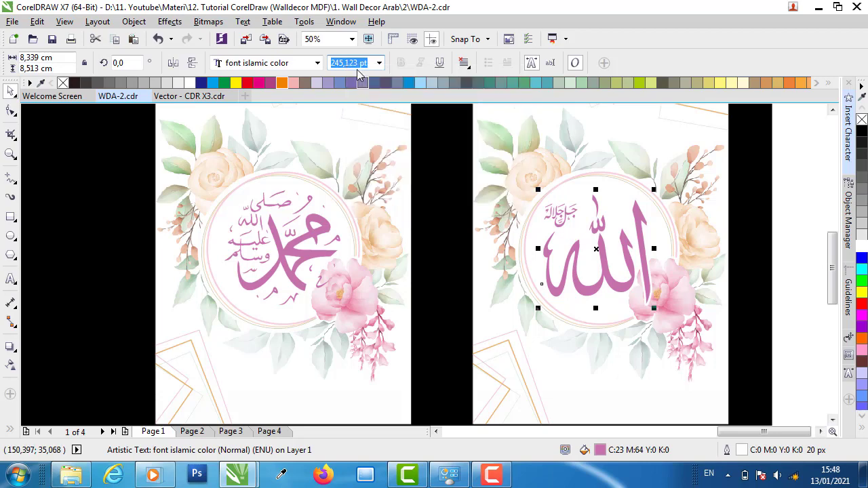
{"action": "left_click", "coordinate": [325, 220]}
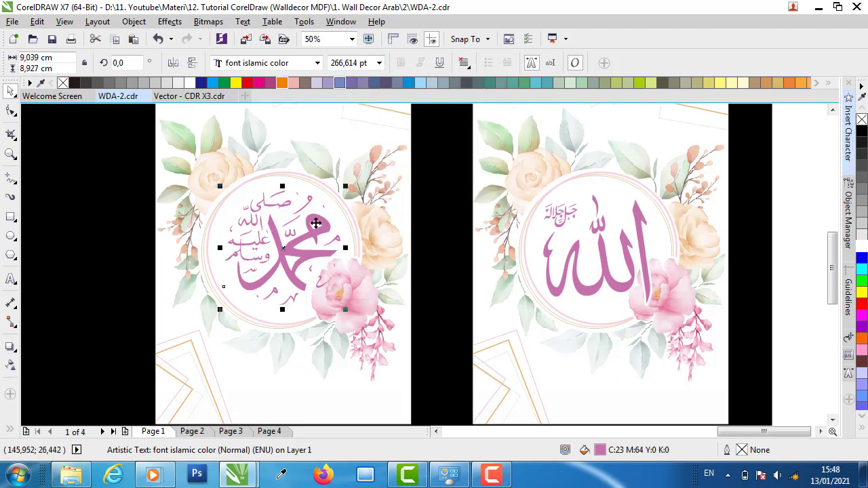
{"action": "left_click", "coordinate": [368, 62]}
{"action": "right_click", "coordinate": [340, 62]}
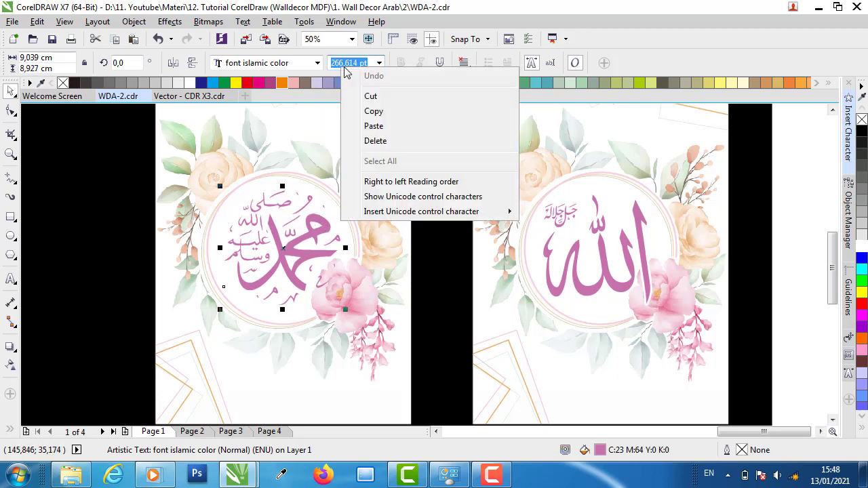
{"action": "left_click", "coordinate": [380, 126]}
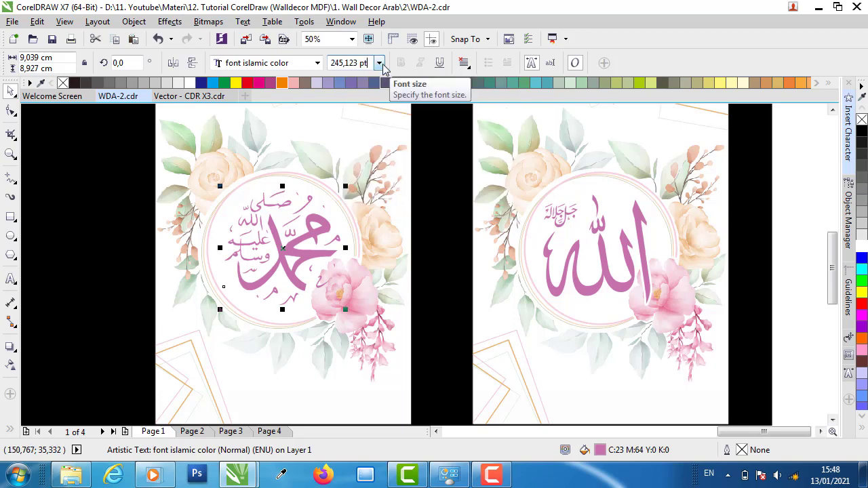
{"action": "key", "text": "Return"}
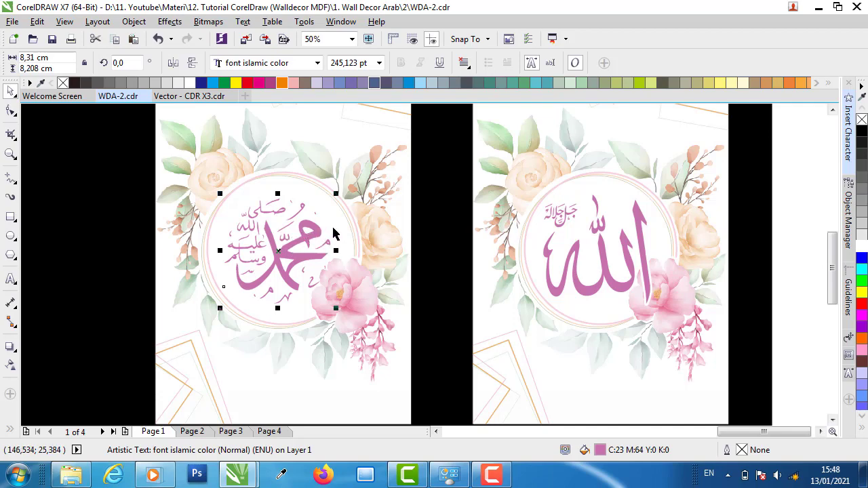
- Enlarge the Muhammad calligraphy proportionally about its centre to about 9.8 × 9.7 cm and deselect it
{"action": "left_click_drag", "start_coordinate": [336, 194], "coordinate": [347, 184]}
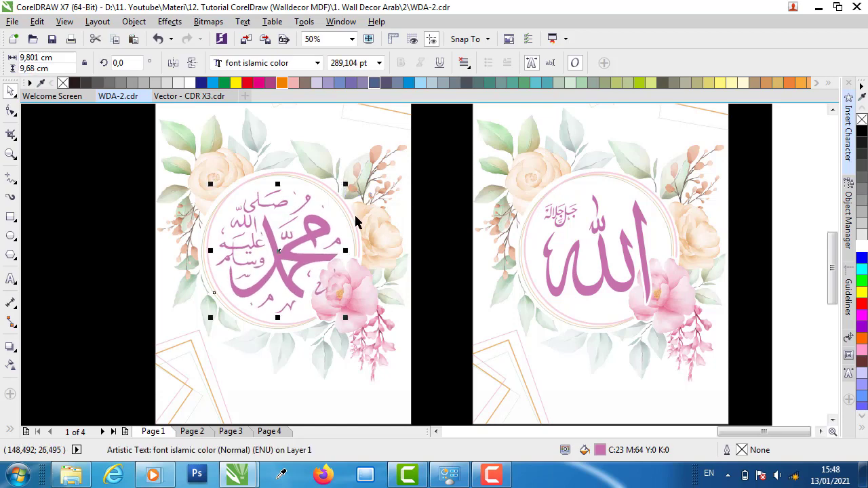
{"action": "scroll", "coordinate": [360, 216], "scroll_direction": "down", "scroll_amount": 1}
{"action": "left_click", "coordinate": [572, 209]}
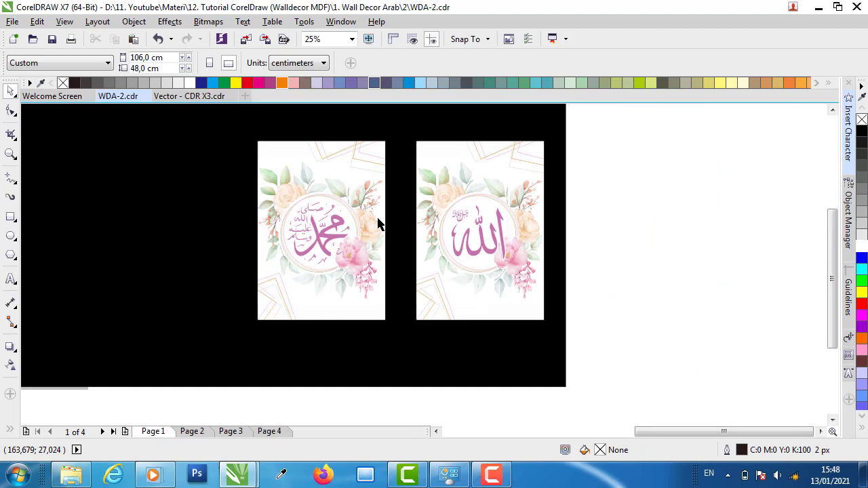
- Give the Muhammad calligraphy a white outline
{"action": "scroll", "coordinate": [341, 242], "scroll_direction": "up", "scroll_amount": 1}
{"action": "left_click", "coordinate": [341, 243]}
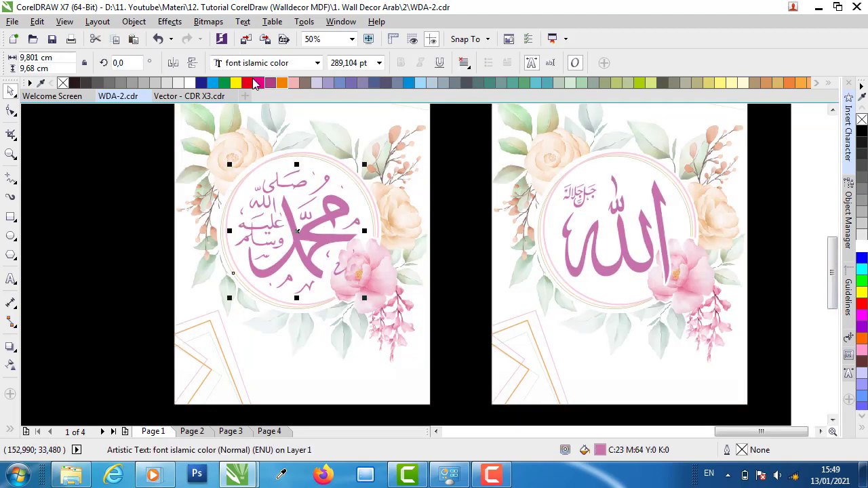
{"action": "right_click", "coordinate": [190, 82]}
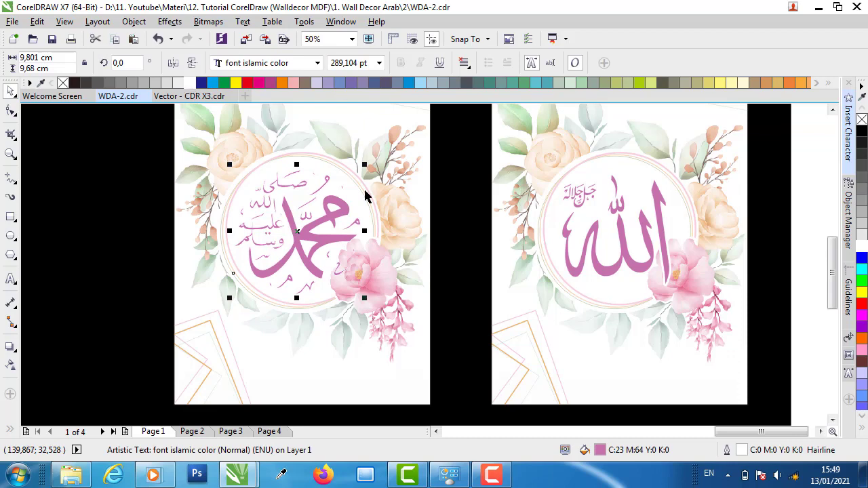
- Set the Muhammad calligraphy's outline to 20 px with round corners, round line caps and outside position, placed behind the fill
{"action": "double_click", "coordinate": [742, 451]}
{"action": "double_click", "coordinate": [328, 147]}
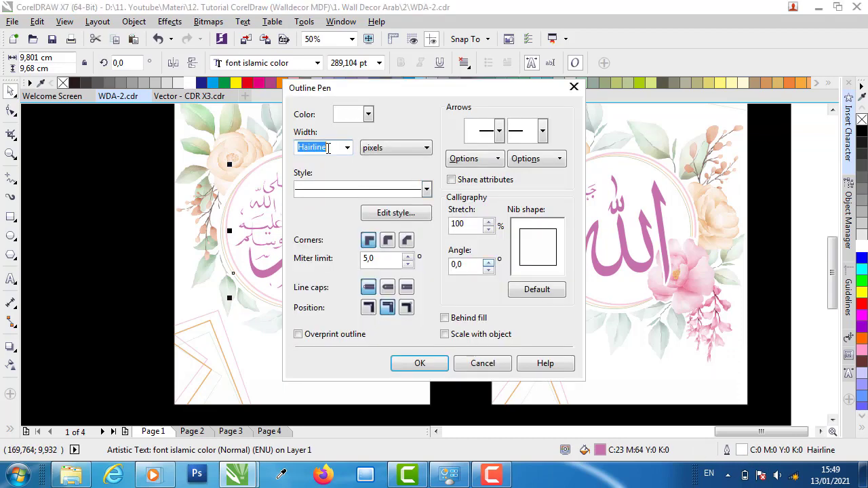
{"action": "type", "text": "2"}
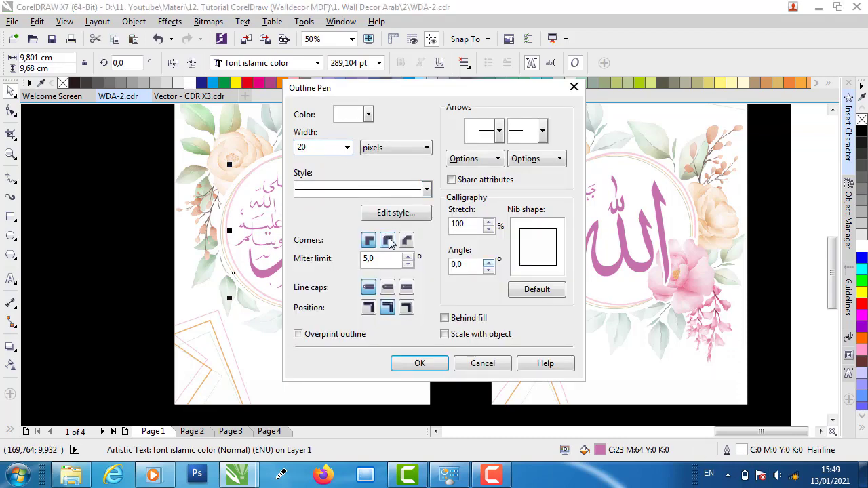
{"action": "type", "text": "0"}
{"action": "left_click", "coordinate": [388, 240]}
{"action": "left_click", "coordinate": [387, 287]}
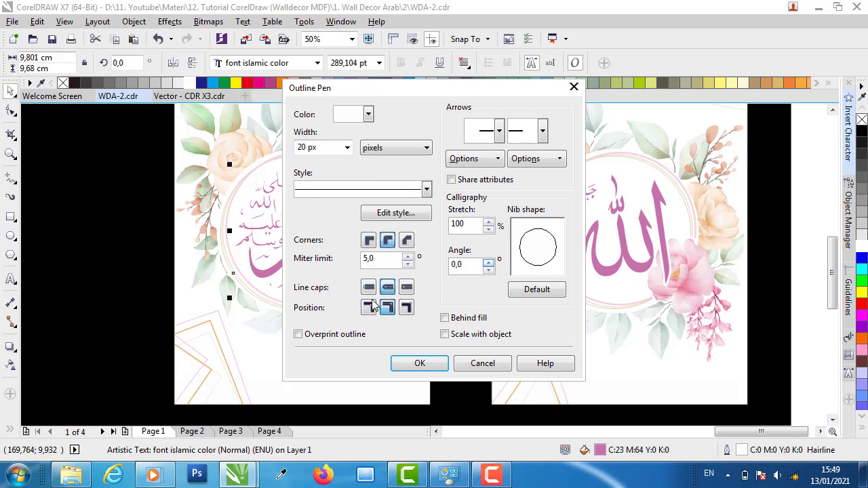
{"action": "left_click", "coordinate": [368, 308]}
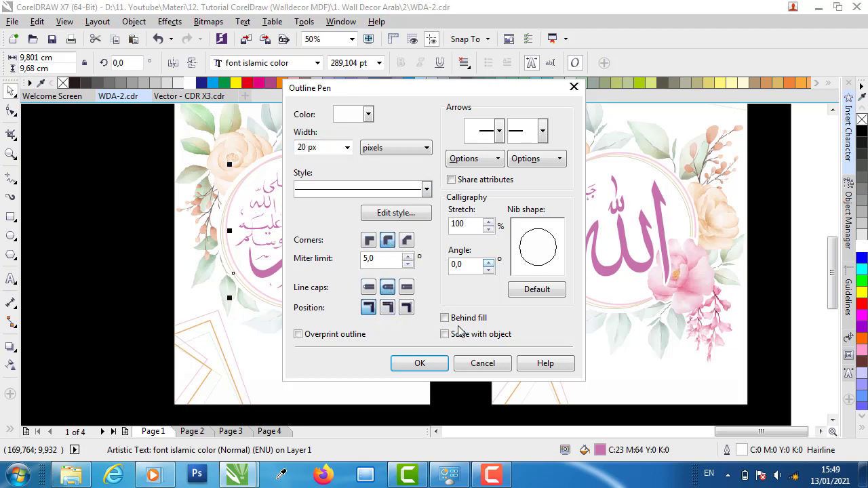
{"action": "left_click", "coordinate": [444, 318]}
{"action": "left_click", "coordinate": [419, 363]}
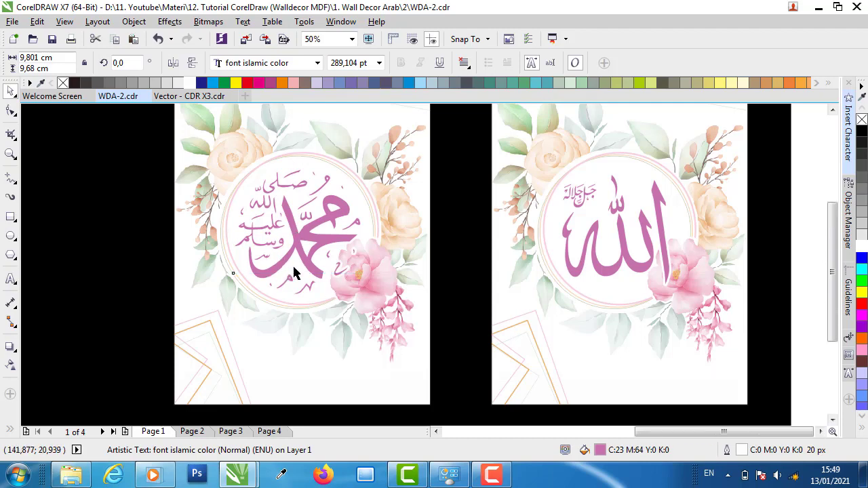
- Select all objects of the new Muhammad panel together and open their context menu
{"action": "scroll", "coordinate": [294, 271], "scroll_direction": "down", "scroll_amount": 2}
{"action": "key", "text": "Escape"}
{"action": "left_click_drag", "start_coordinate": [368, 415], "coordinate": [193, 132]}
{"action": "right_click", "coordinate": [278, 175]}
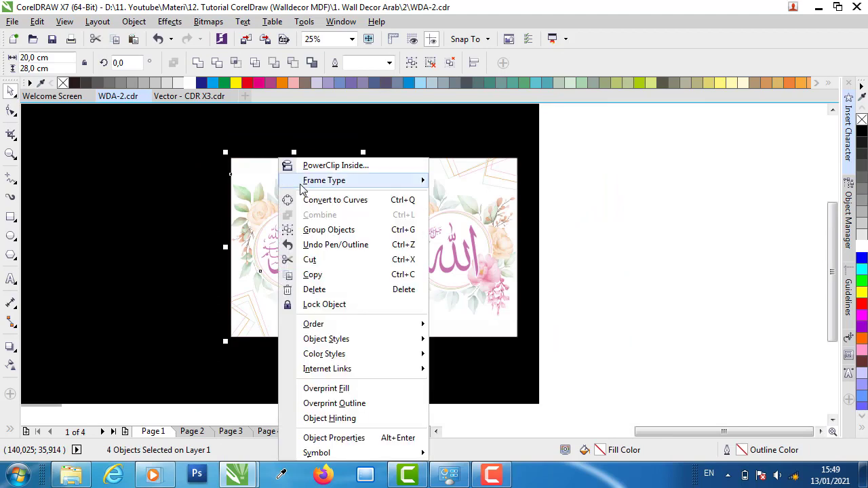
- Group the four selected objects of the left one of the two spare calligraphy panels
{"action": "left_click", "coordinate": [328, 229]}
{"action": "left_click", "coordinate": [571, 229]}
{"action": "scroll", "coordinate": [612, 229], "scroll_direction": "down", "scroll_amount": 1}
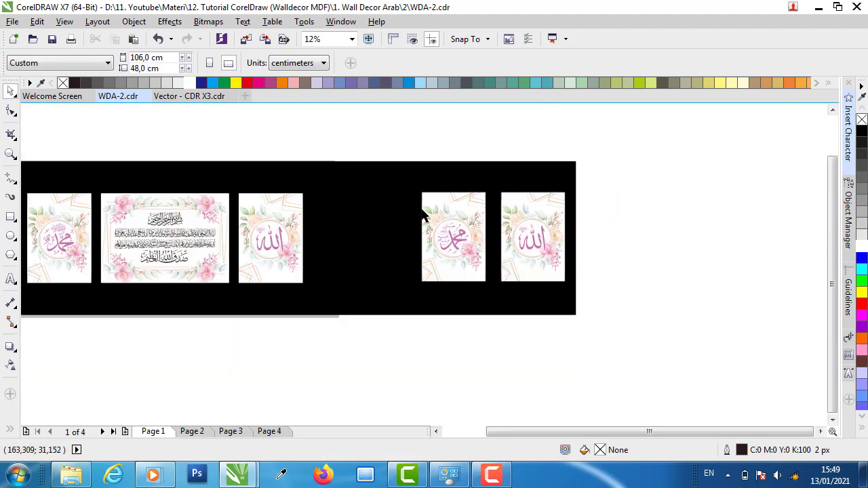
- Move the two spare calligraphy panels together off the black background, placing them just beyond its right edge
{"action": "left_click_drag", "start_coordinate": [428, 276], "coordinate": [407, 305]}
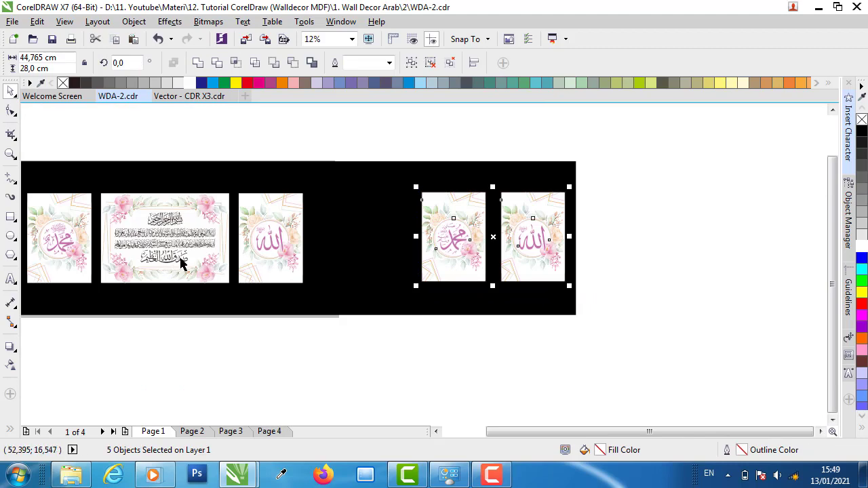
{"action": "left_click_drag", "start_coordinate": [437, 246], "coordinate": [613, 246]}
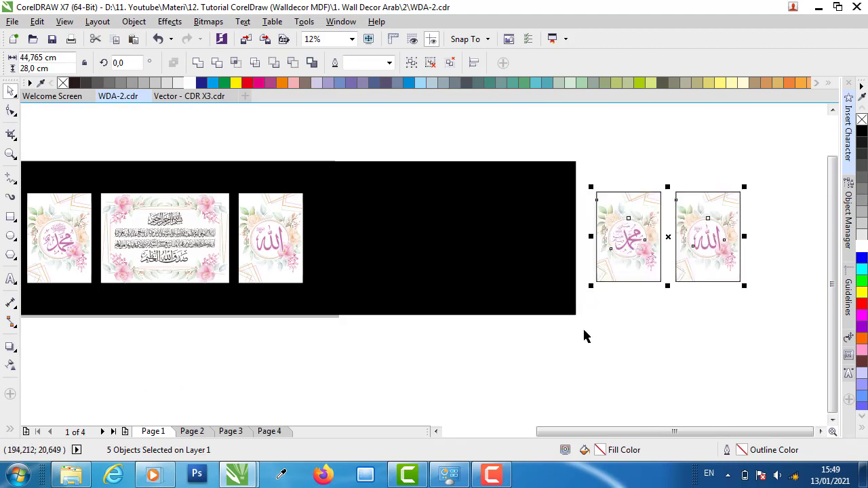
{"action": "left_click", "coordinate": [585, 335]}
{"action": "scroll", "coordinate": [101, 248], "scroll_direction": "up", "scroll_amount": 2}
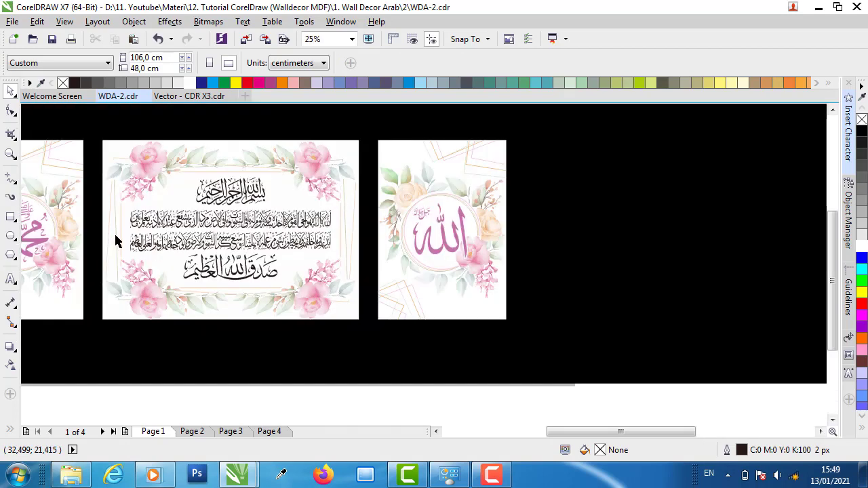
- Draw a rectangle about 31 × 19 cm on the empty black area beside the finished panels and give it a yellow outline
{"action": "left_click", "coordinate": [156, 157]}
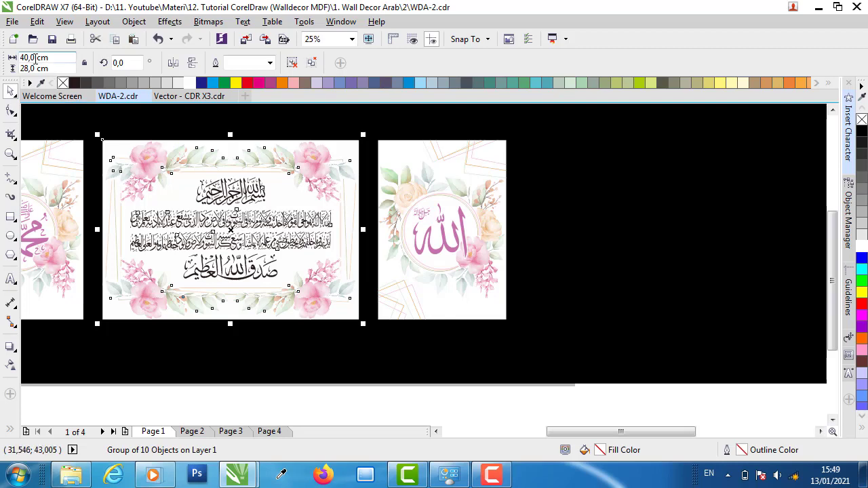
{"action": "left_click", "coordinate": [281, 401]}
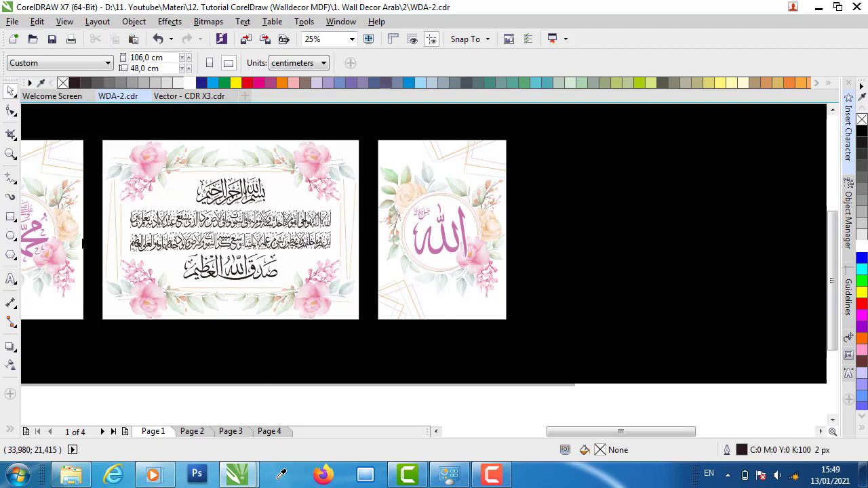
{"action": "left_click", "coordinate": [11, 218]}
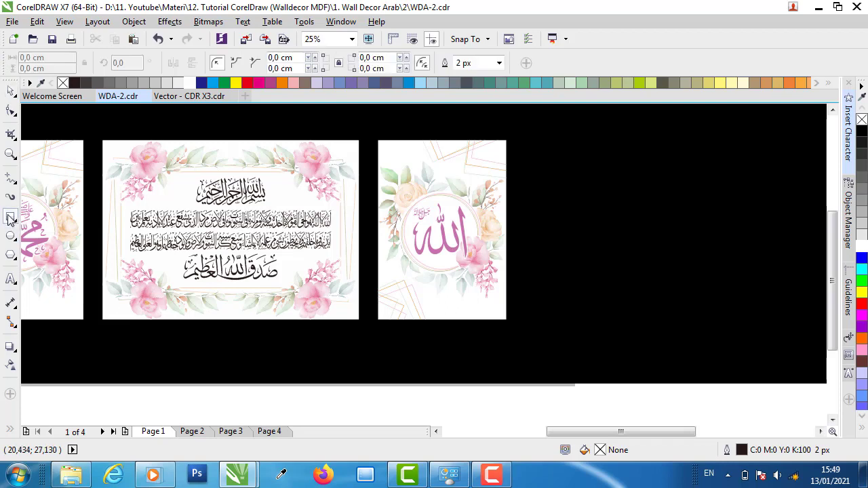
{"action": "mouse_move", "coordinate": [561, 161]}
{"action": "left_mouse_down"}
{"action": "mouse_move", "coordinate": [684, 265]}
{"action": "mouse_move", "coordinate": [761, 281]}
{"action": "left_mouse_up"}
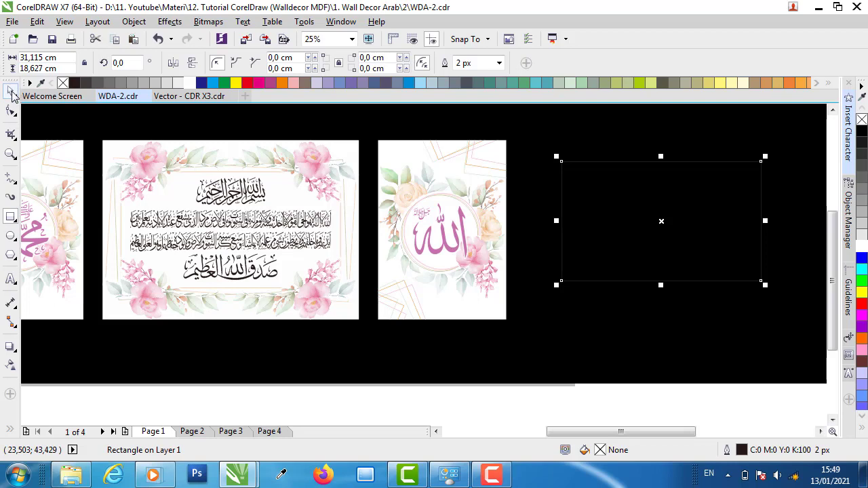
{"action": "left_click", "coordinate": [10, 94]}
{"action": "left_click", "coordinate": [170, 155]}
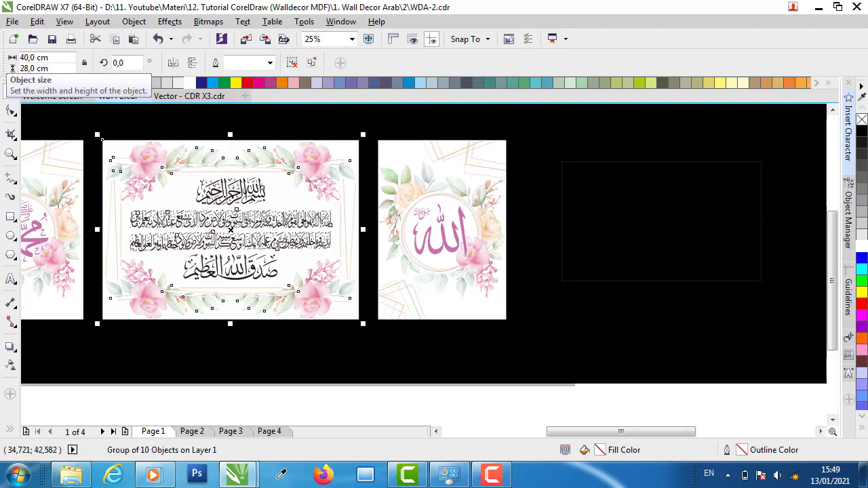
{"action": "left_click", "coordinate": [561, 203]}
{"action": "right_click", "coordinate": [237, 84]}
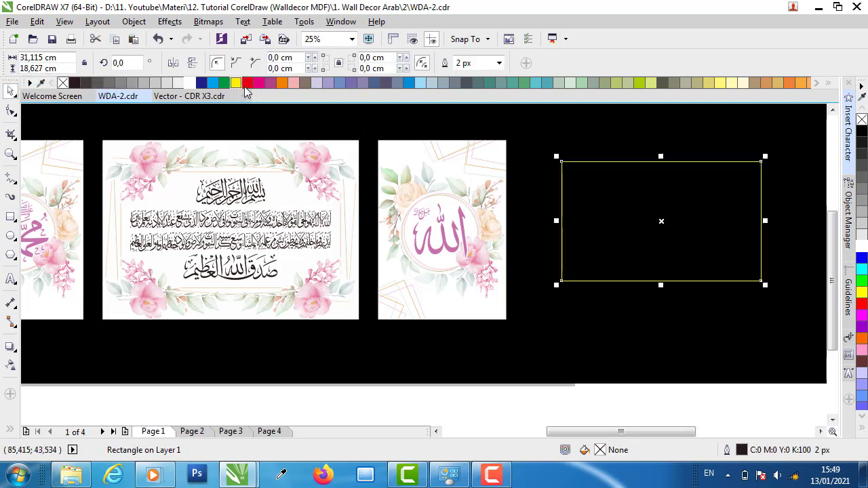
- Resize the rectangle to 40 cm wide by 28 cm high and line it up with the row of finished panels
{"action": "left_click_drag", "start_coordinate": [46, 57], "coordinate": [2, 61]}
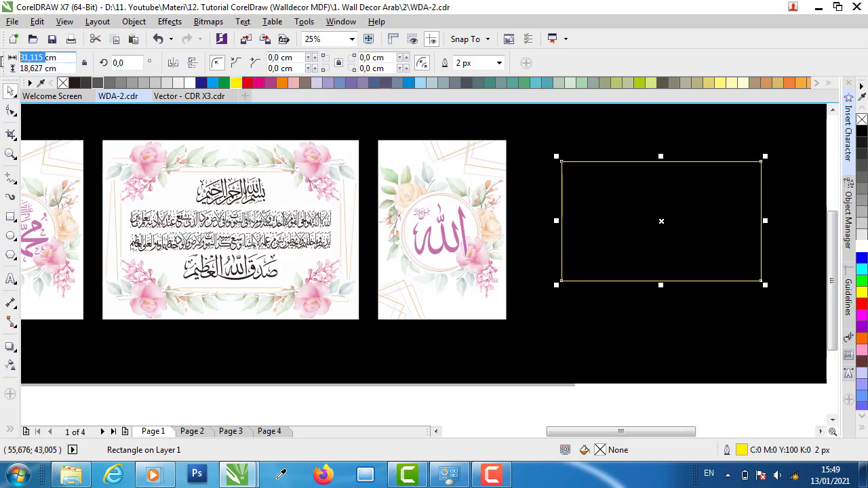
{"action": "type", "text": "40"}
{"action": "key", "text": "Return"}
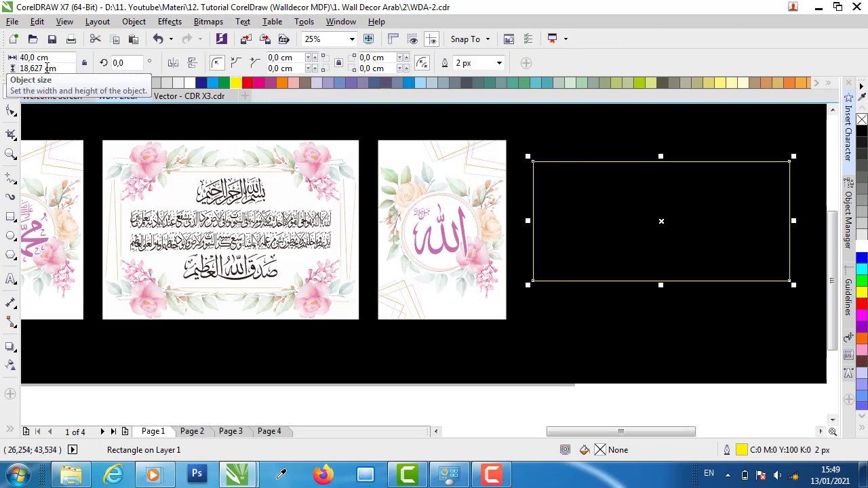
{"action": "left_click_drag", "start_coordinate": [47, 68], "coordinate": [5, 87]}
{"action": "type", "text": "28"}
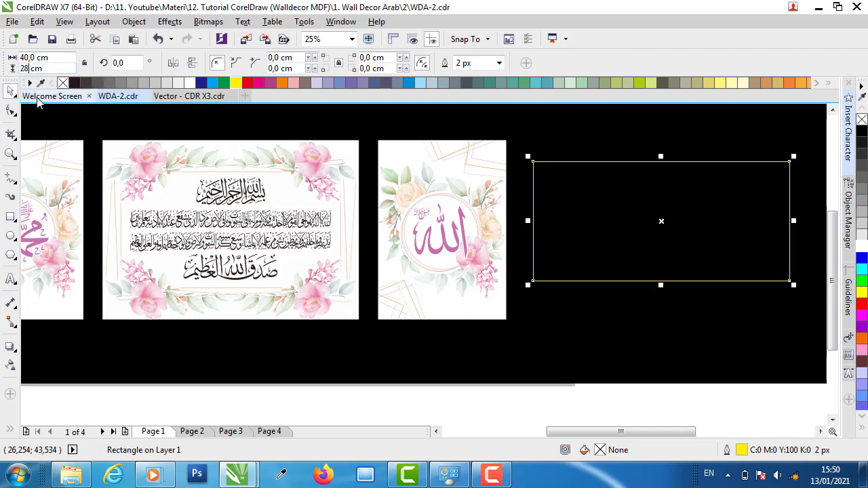
{"action": "key", "text": "Return"}
{"action": "left_click_drag", "start_coordinate": [661, 197], "coordinate": [667, 204]}
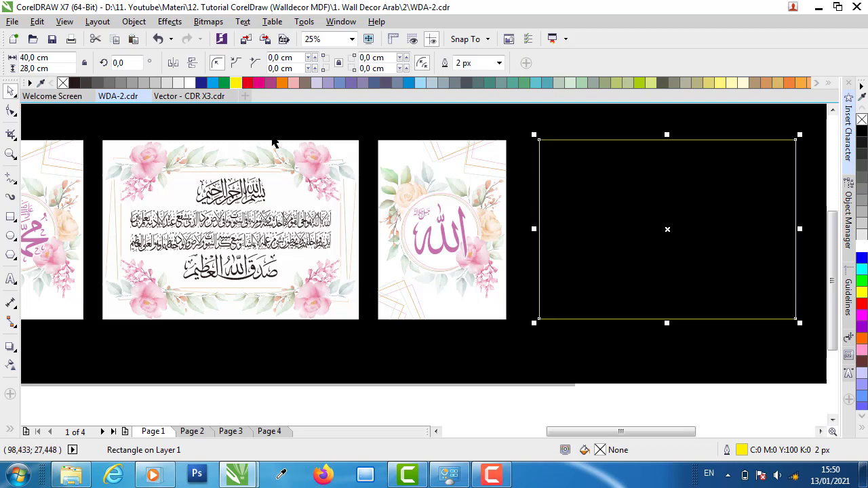
- Fill the 40 × 28 cm rectangle with white and remove its outline
{"action": "left_click", "coordinate": [191, 83]}
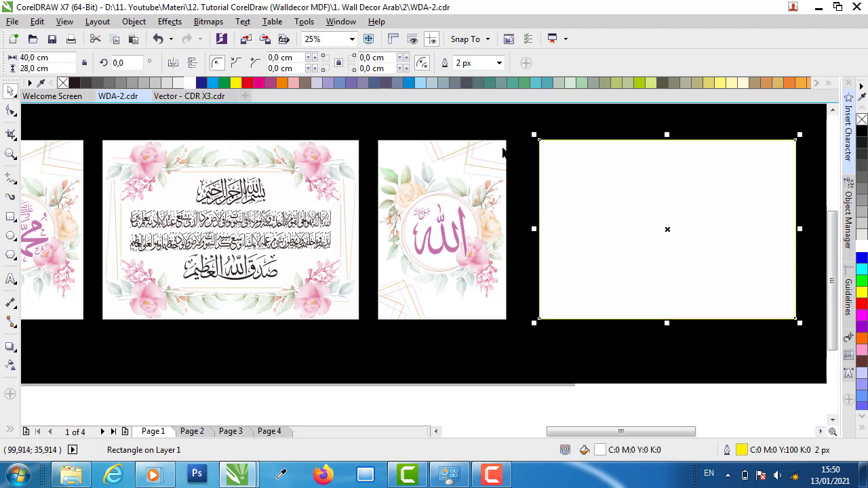
{"action": "right_click", "coordinate": [62, 82]}
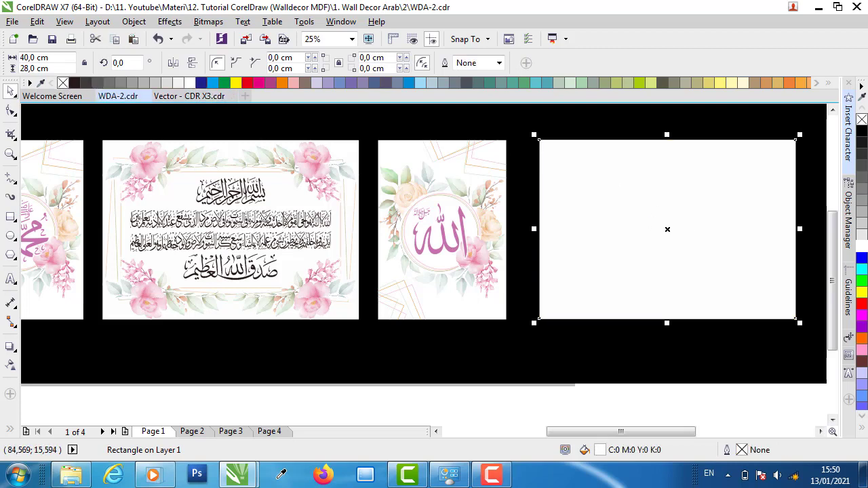
{"action": "left_click", "coordinate": [496, 392]}
{"action": "left_click", "coordinate": [620, 268]}
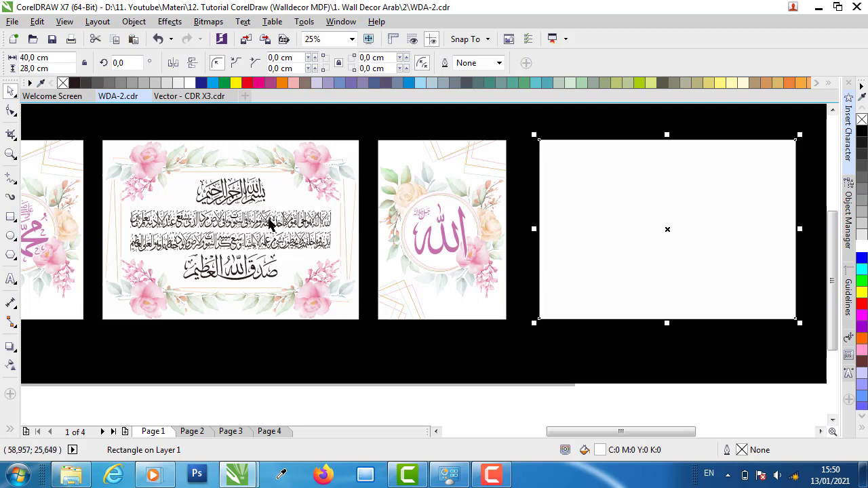
{"action": "scroll", "coordinate": [269, 224], "scroll_direction": "down", "scroll_amount": 2}
{"action": "left_click", "coordinate": [381, 339]}
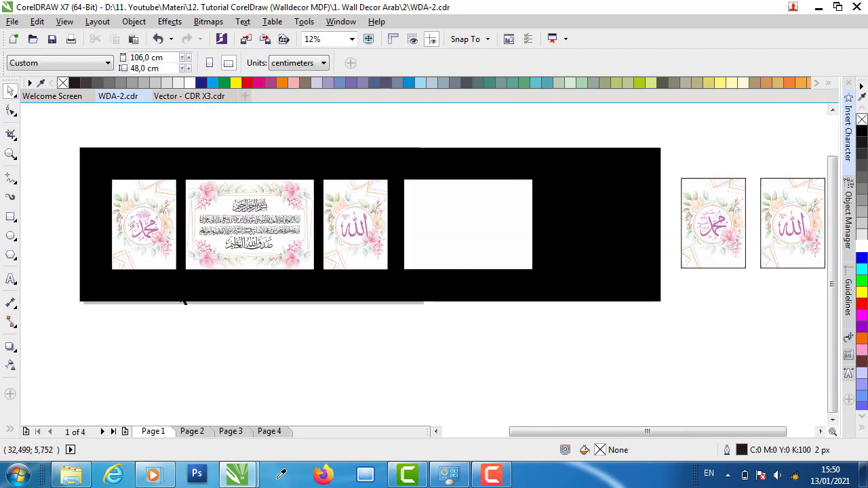
{"action": "mouse_move", "coordinate": [128, 362]}
{"action": "left_mouse_down"}
{"action": "mouse_move", "coordinate": [99, 157]}
{"action": "mouse_move", "coordinate": [300, 281]}
{"action": "mouse_move", "coordinate": [356, 291]}
{"action": "left_mouse_up"}
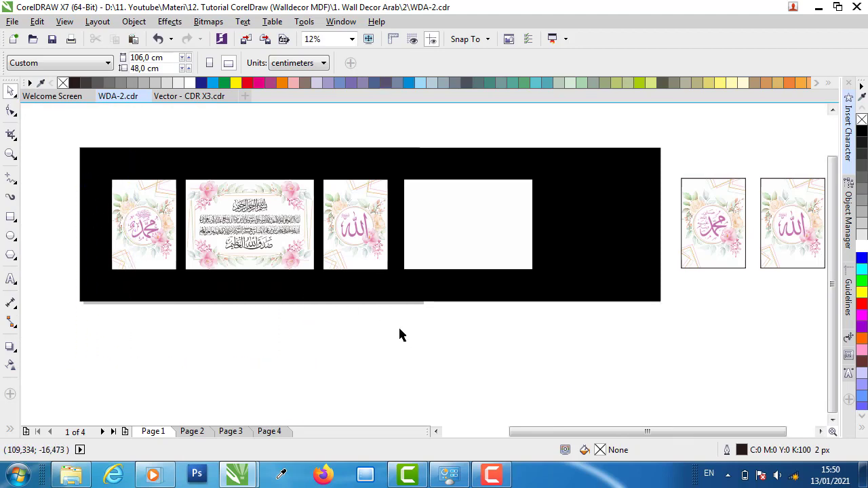
{"action": "left_click_drag", "start_coordinate": [428, 354], "coordinate": [295, 152]}
{"action": "left_click_drag", "start_coordinate": [343, 336], "coordinate": [217, 185]}
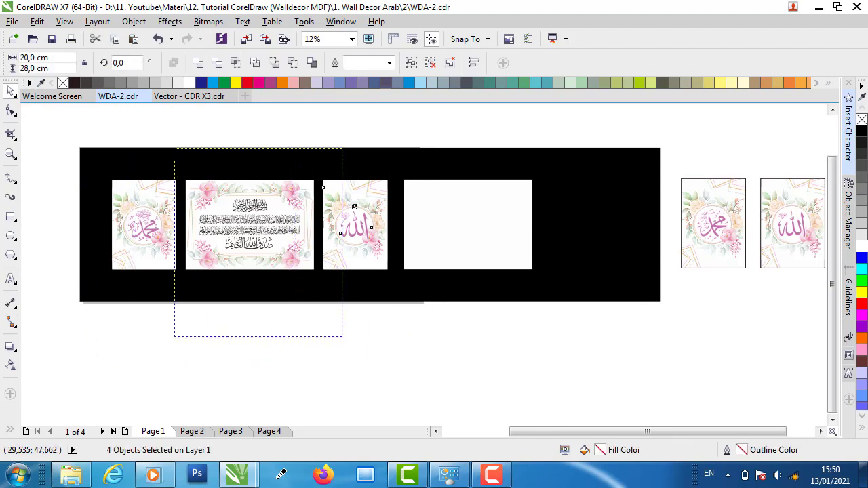
{"action": "left_click_drag", "start_coordinate": [175, 149], "coordinate": [176, 151]}
{"action": "left_click_drag", "start_coordinate": [194, 332], "coordinate": [38, 156]}
{"action": "left_click_drag", "start_coordinate": [130, 205], "coordinate": [397, 285]}
{"action": "left_click", "coordinate": [421, 139]}
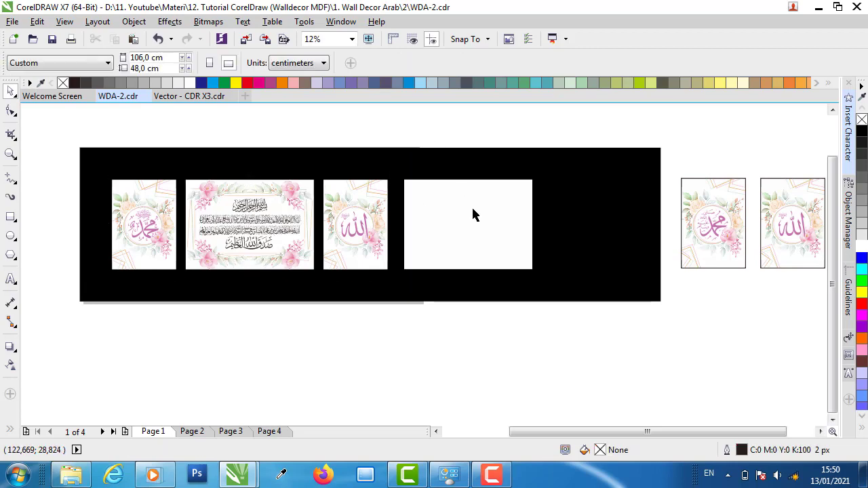
- Switch to the Vector - CDR X3.cdr document and select the pink rose and leaves group
{"action": "scroll", "coordinate": [324, 233], "scroll_direction": "up", "scroll_amount": 2}
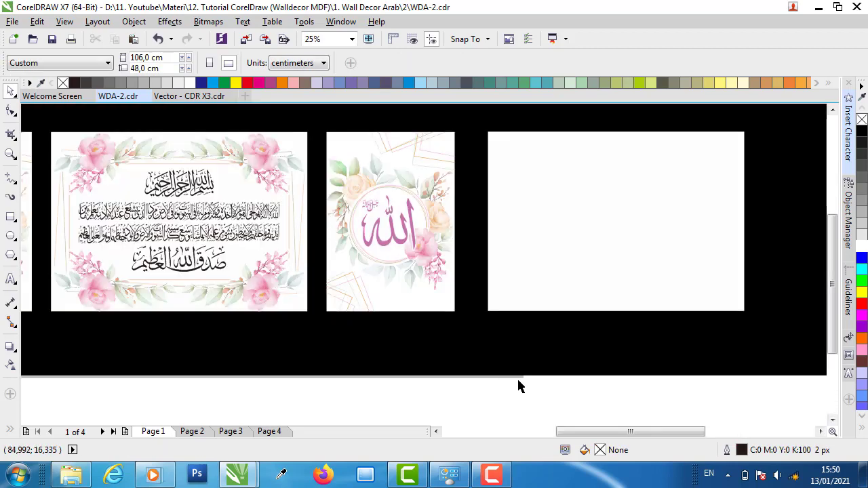
{"action": "left_click", "coordinate": [589, 248]}
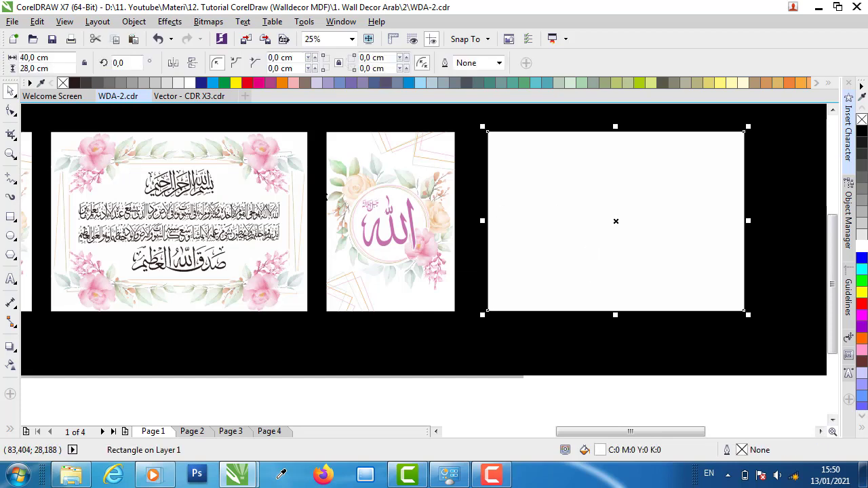
{"action": "left_click", "coordinate": [191, 99]}
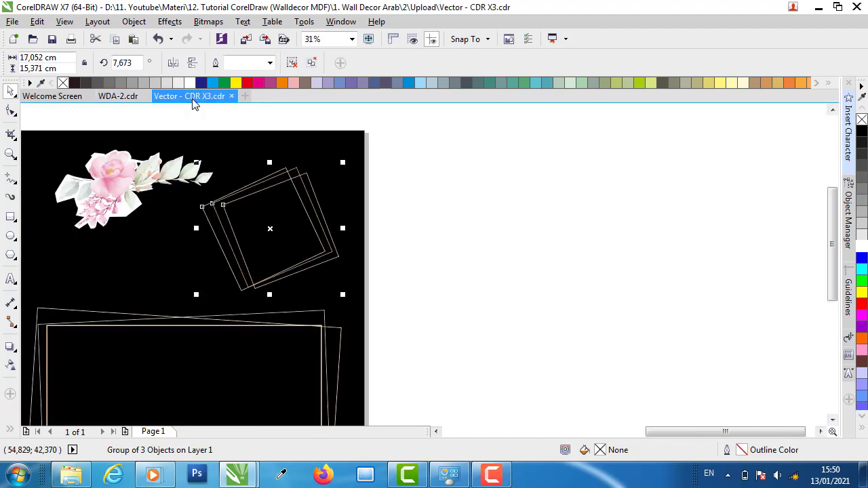
{"action": "left_click", "coordinate": [601, 183]}
{"action": "scroll", "coordinate": [599, 185], "scroll_direction": "down", "scroll_amount": 1}
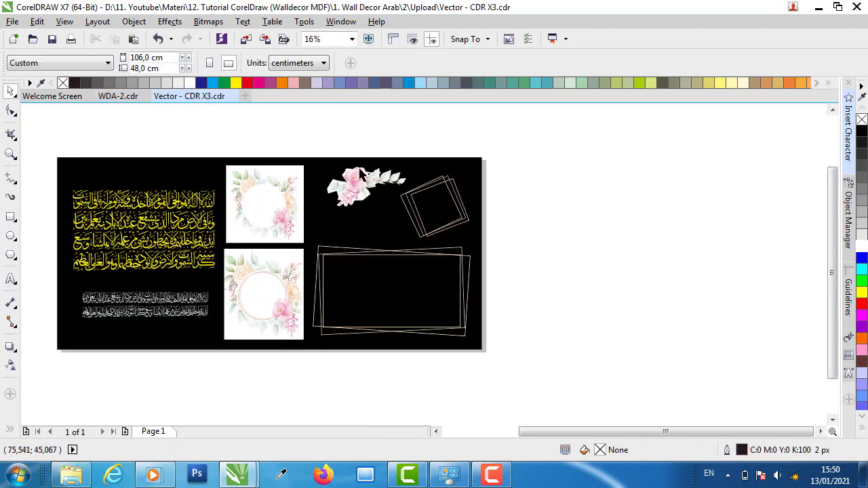
{"action": "scroll", "coordinate": [364, 177], "scroll_direction": "up", "scroll_amount": 2}
{"action": "left_click", "coordinate": [359, 229]}
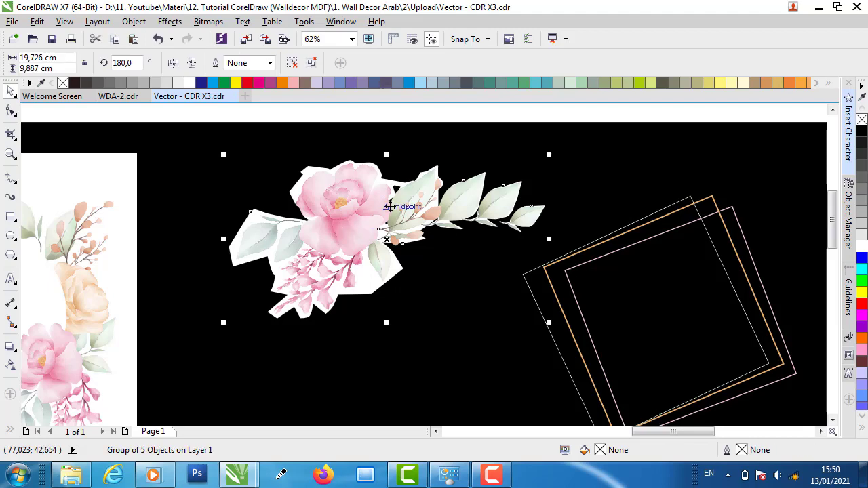
{"action": "scroll", "coordinate": [455, 200], "scroll_direction": "down", "scroll_amount": 1}
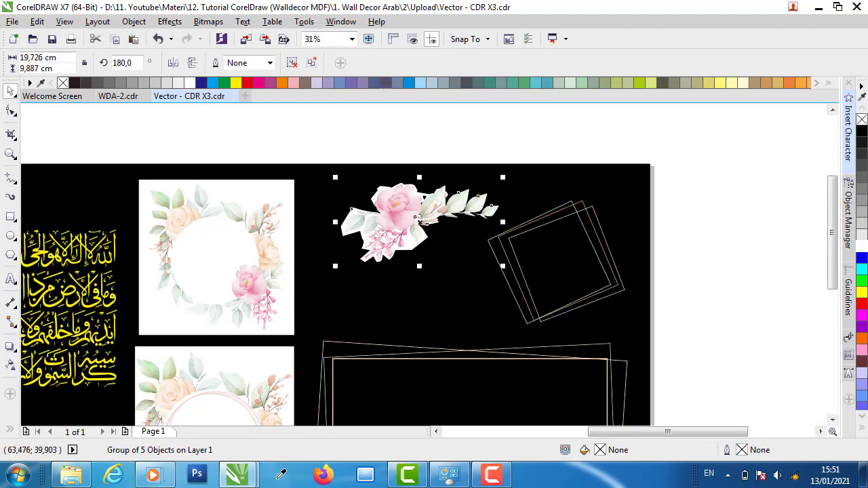
{"action": "scroll", "coordinate": [407, 198], "scroll_direction": "down", "scroll_amount": 1}
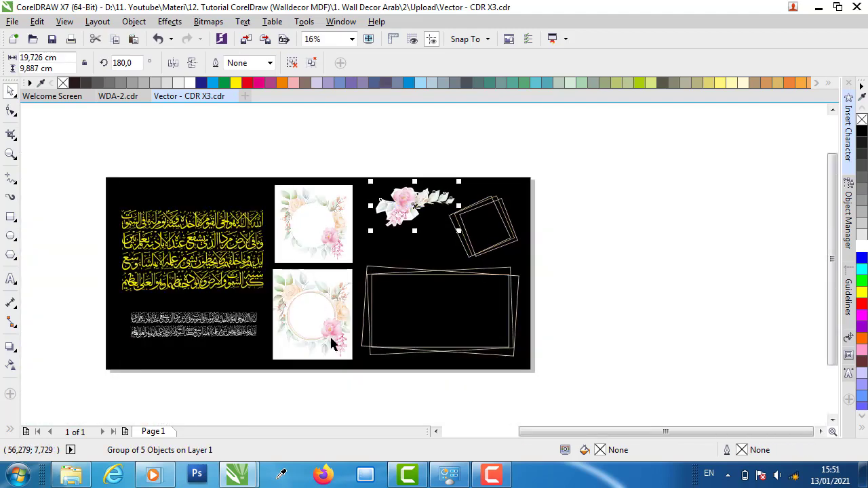
- Move the pink rose group to the lower-left corner of the large line frame and mirror it both horizontally and vertically
{"action": "scroll", "coordinate": [332, 344], "scroll_direction": "up", "scroll_amount": 1}
{"action": "left_click_drag", "start_coordinate": [465, 109], "coordinate": [377, 370]}
{"action": "scroll", "coordinate": [372, 370], "scroll_direction": "up", "scroll_amount": 1}
{"action": "left_click_drag", "start_coordinate": [433, 279], "coordinate": [507, 262]}
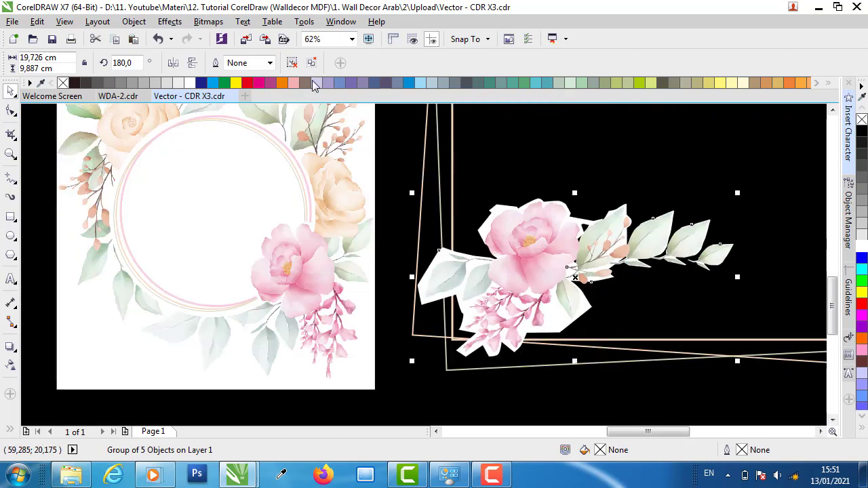
{"action": "left_click", "coordinate": [192, 62]}
{"action": "left_click", "coordinate": [173, 62]}
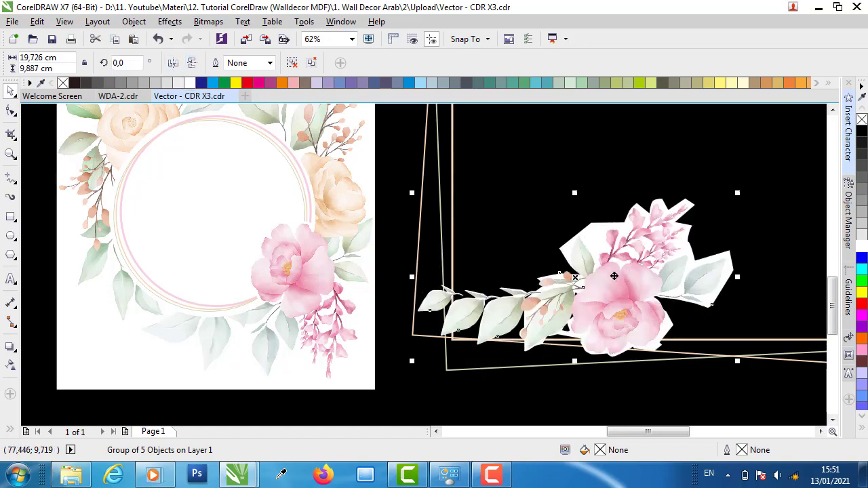
{"action": "left_click_drag", "start_coordinate": [612, 275], "coordinate": [560, 280]}
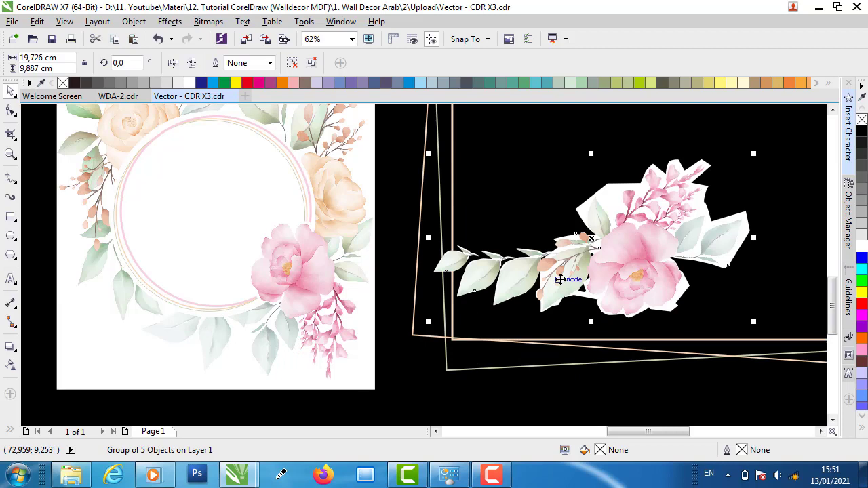
- Ungroup the pink rose ornament and pull its three outermost leaves away from the flower one by one
{"action": "left_click", "coordinate": [292, 63]}
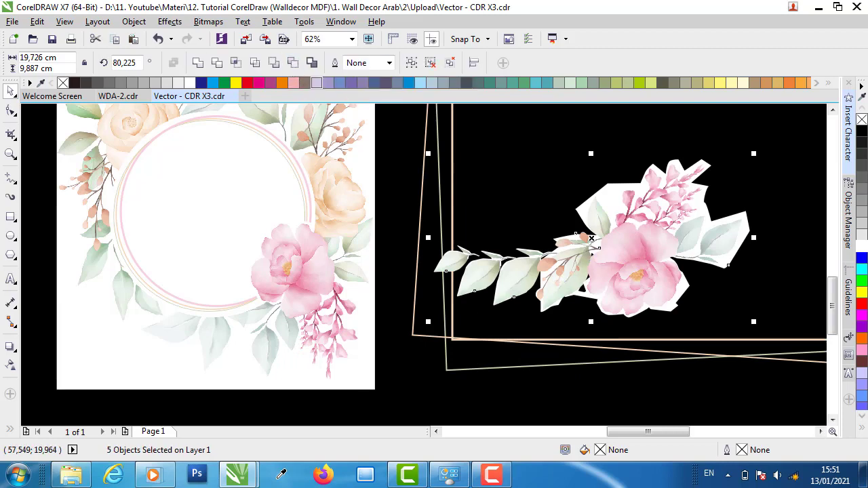
{"action": "left_click", "coordinate": [421, 193]}
{"action": "left_click_drag", "start_coordinate": [515, 274], "coordinate": [504, 322]}
{"action": "left_click_drag", "start_coordinate": [484, 280], "coordinate": [428, 335]}
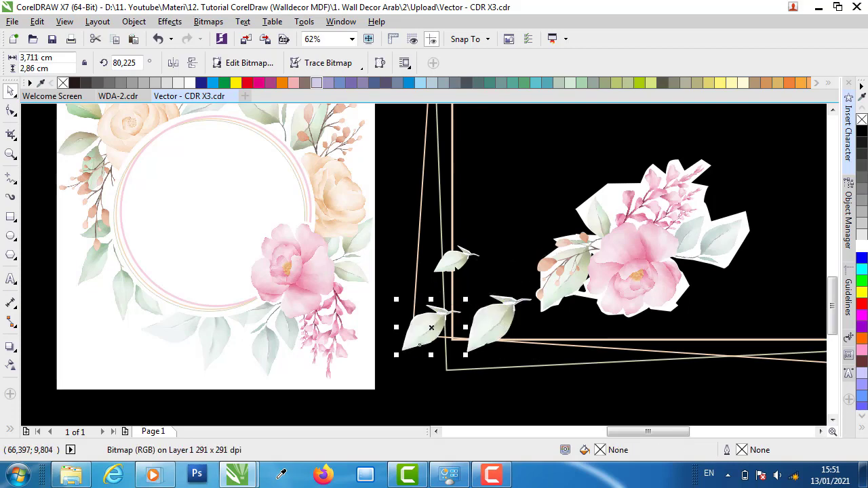
{"action": "left_click_drag", "start_coordinate": [451, 263], "coordinate": [411, 278]}
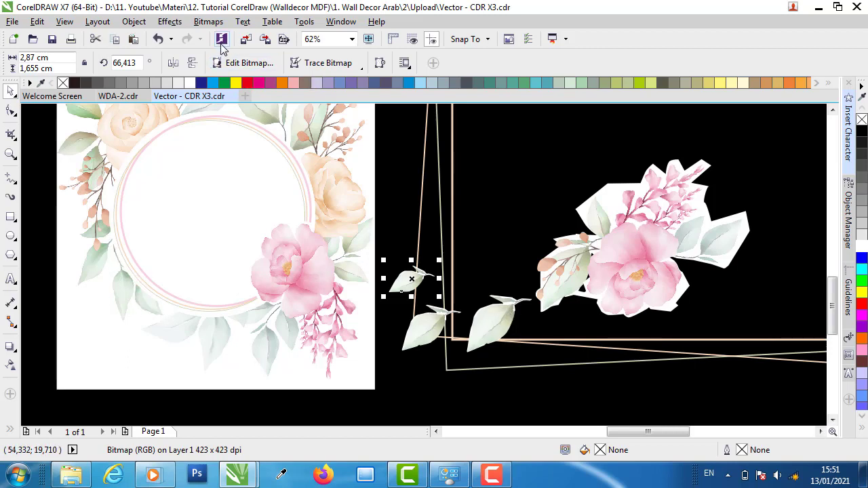
- Undo the moves of the three outermost leaves so they rejoin the pink rose ornament
{"action": "left_click", "coordinate": [158, 39]}
{"action": "left_click", "coordinate": [157, 40]}
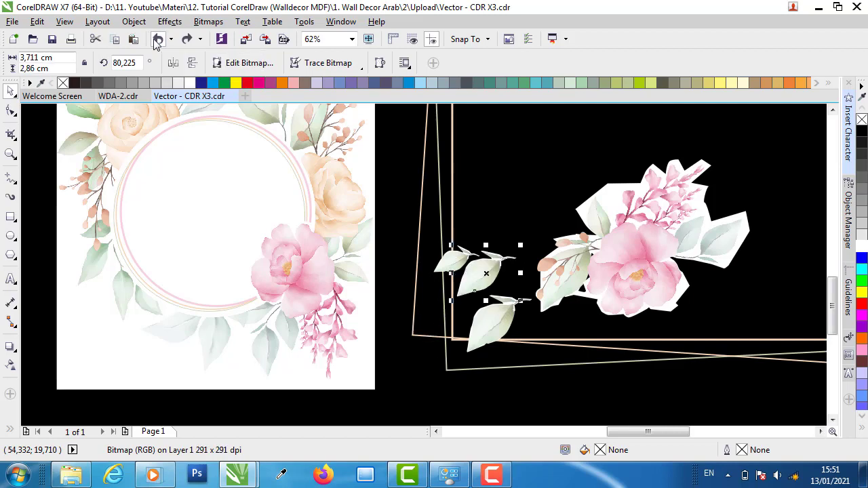
{"action": "left_click", "coordinate": [157, 39]}
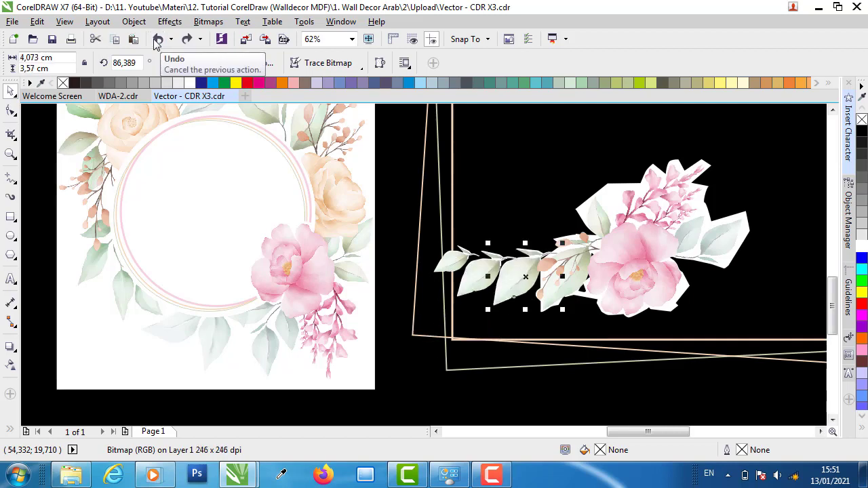
- Pull the outer leaves, the berry twig and the remaining rose cluster of the ornament apart
{"action": "left_click_drag", "start_coordinate": [461, 259], "coordinate": [445, 347]}
{"action": "left_click_drag", "start_coordinate": [510, 282], "coordinate": [496, 369]}
{"action": "left_click_drag", "start_coordinate": [560, 278], "coordinate": [562, 237]}
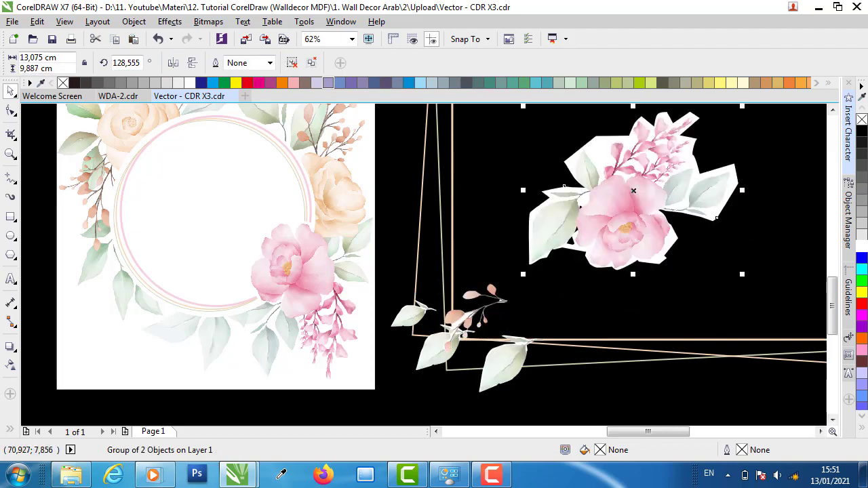
- Undo all moves of the separated ornament pieces and the ungrouping of the pink rose ornament
{"action": "left_click", "coordinate": [158, 40]}
{"action": "left_click", "coordinate": [158, 40]}
{"action": "left_click", "coordinate": [158, 39]}
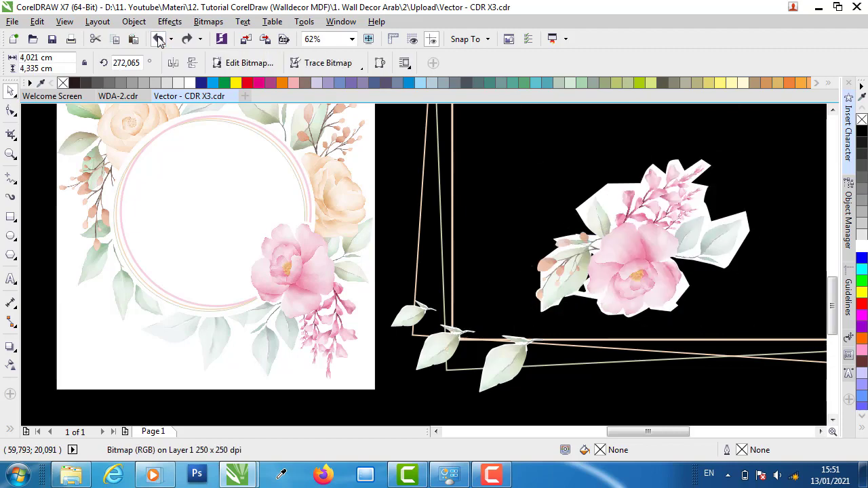
{"action": "left_click", "coordinate": [157, 39]}
{"action": "left_click", "coordinate": [158, 39]}
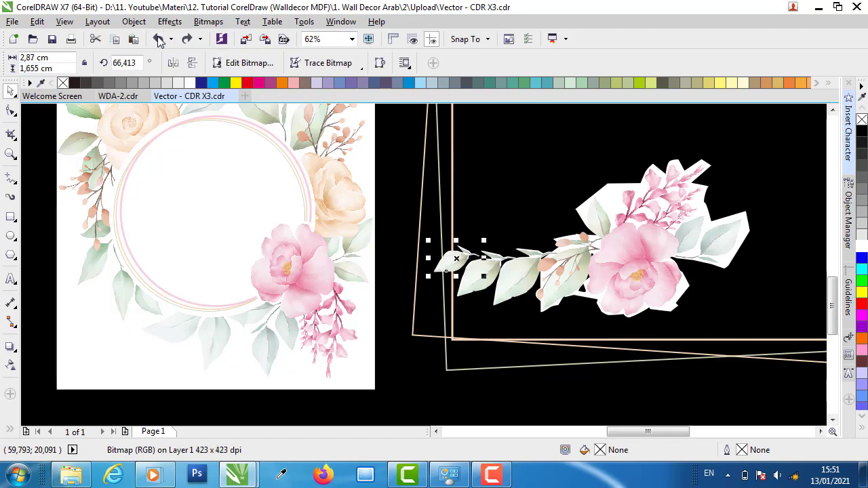
{"action": "left_click", "coordinate": [158, 39]}
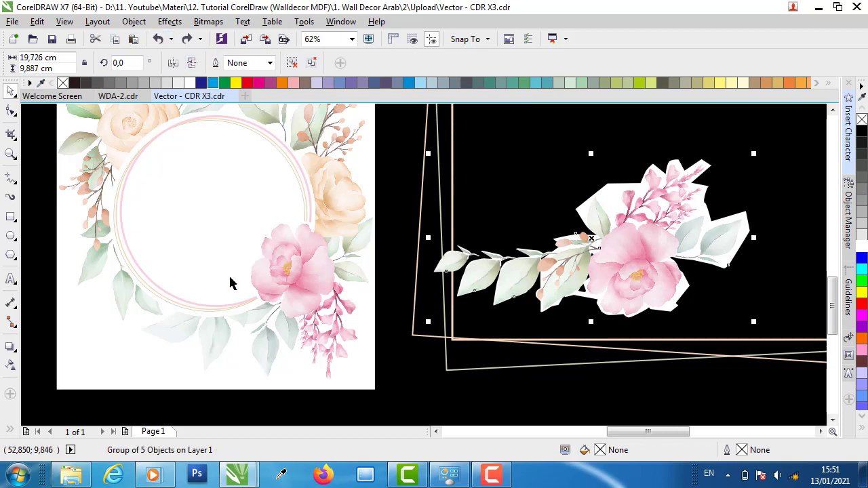
- Move the pink rose group out of the large line frame to the empty area above it and copy it
{"action": "scroll", "coordinate": [231, 271], "scroll_direction": "down", "scroll_amount": 1}
{"action": "scroll", "coordinate": [227, 248], "scroll_direction": "down", "scroll_amount": 1}
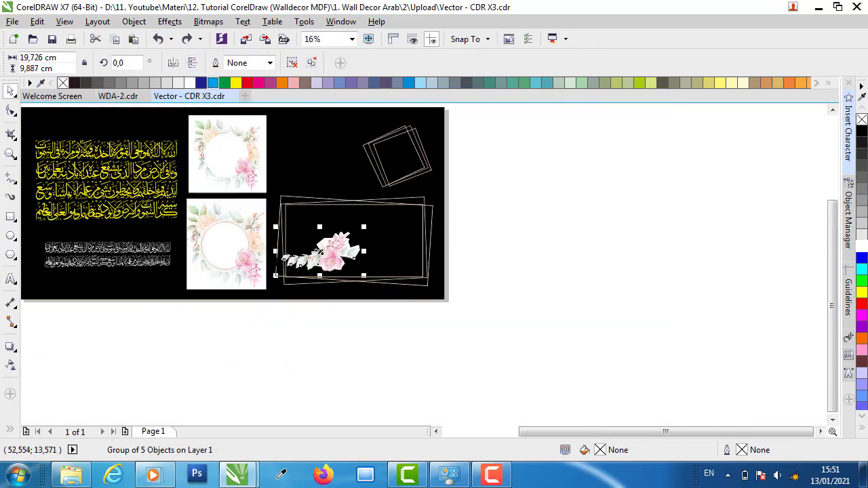
{"action": "scroll", "coordinate": [220, 248], "scroll_direction": "up", "scroll_amount": 1}
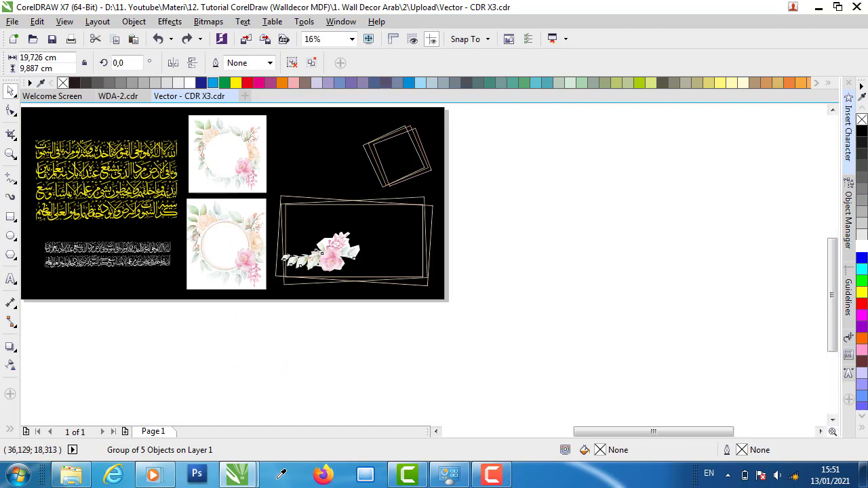
{"action": "scroll", "coordinate": [354, 285], "scroll_direction": "down", "scroll_amount": 1}
{"action": "key", "text": "Escape"}
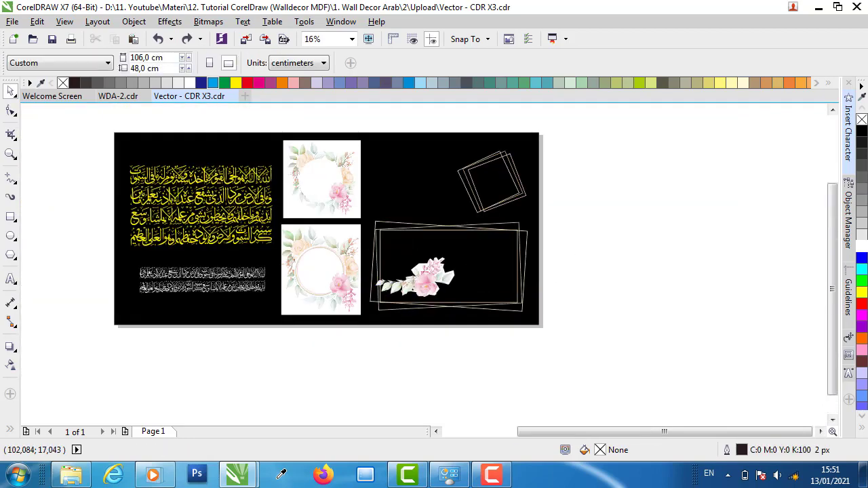
{"action": "left_click", "coordinate": [423, 280]}
{"action": "left_click_drag", "start_coordinate": [424, 279], "coordinate": [424, 175]}
{"action": "right_click", "coordinate": [424, 175]}
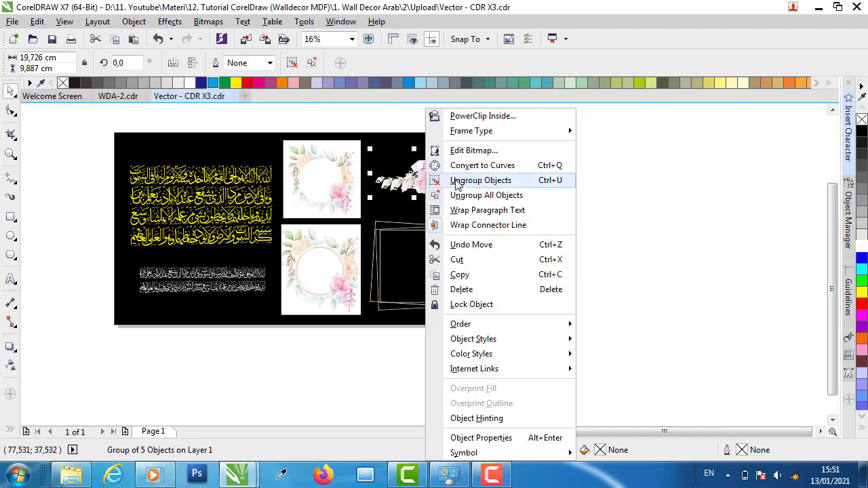
{"action": "left_click", "coordinate": [473, 277]}
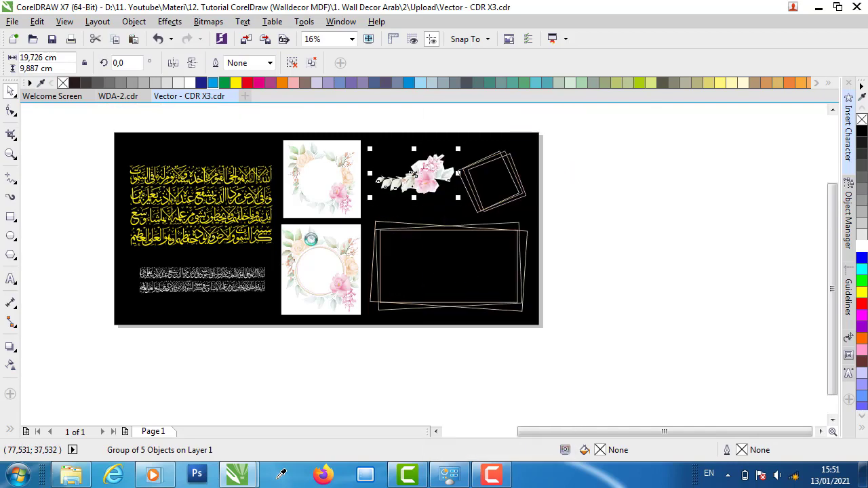
- Paste the rose group into the WDA-2.cdr document and place it in the lower-right corner of the blank white rectangle
{"action": "left_click", "coordinate": [122, 100]}
{"action": "right_click", "coordinate": [353, 394]}
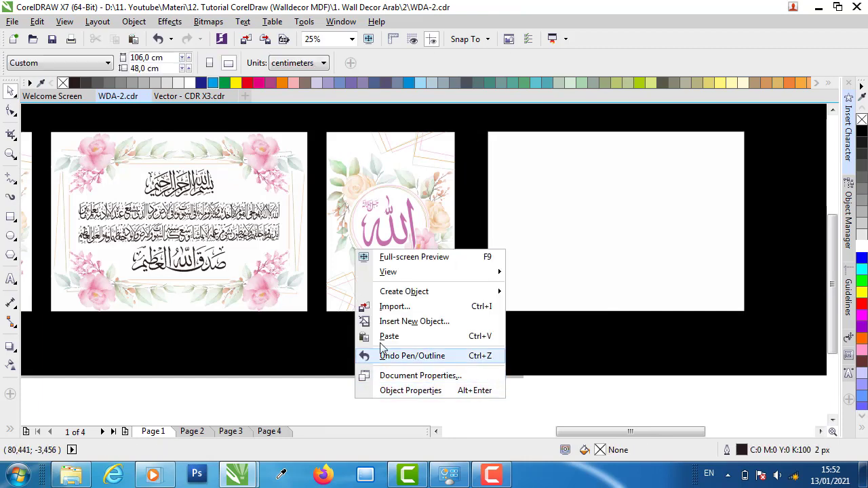
{"action": "left_click", "coordinate": [389, 336]}
{"action": "left_click_drag", "start_coordinate": [339, 135], "coordinate": [685, 291]}
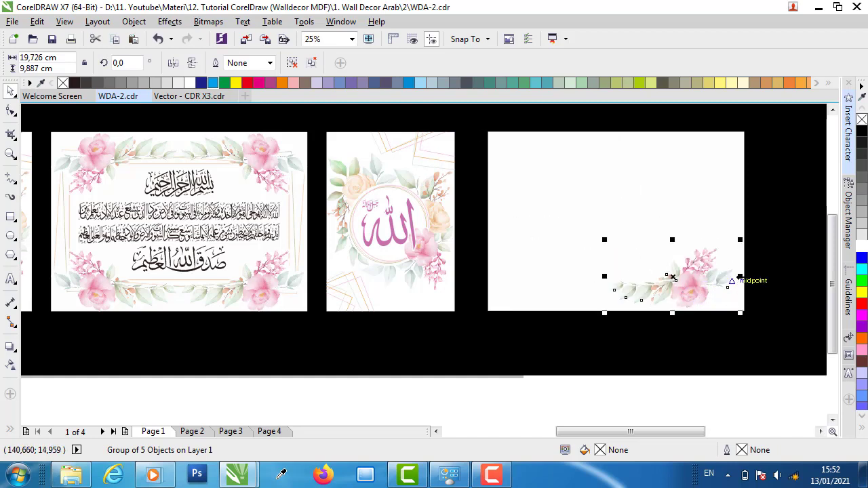
- Duplicate the rose group toward the rectangle's lower-left corner, mirror the copy horizontally and place it inside the rectangle
{"action": "left_click_drag", "start_coordinate": [663, 277], "coordinate": [524, 284]}
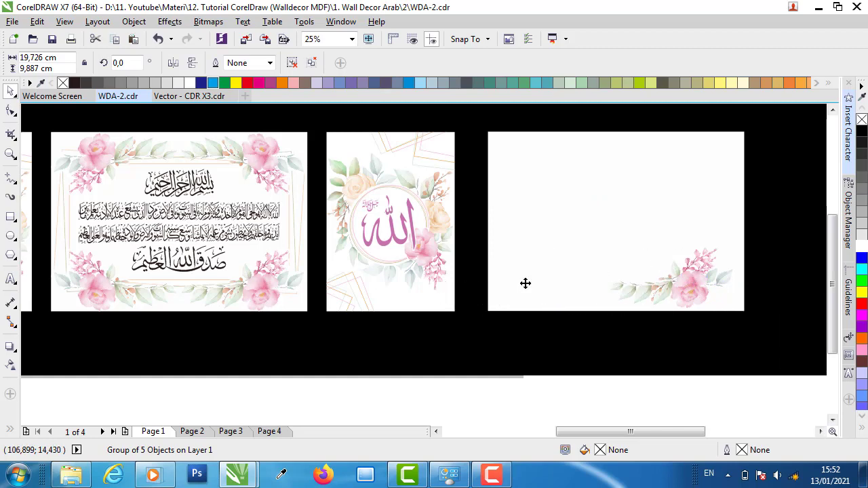
{"action": "left_click", "coordinate": [173, 62]}
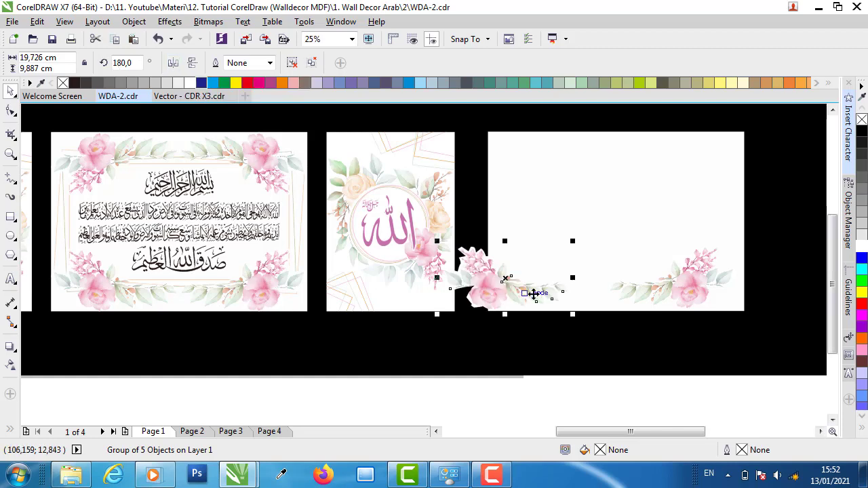
{"action": "left_click_drag", "start_coordinate": [534, 286], "coordinate": [589, 290]}
- Shift both rose groups off the corners and align the mirrored one to the white rectangle's left and bottom edges
{"action": "left_click_drag", "start_coordinate": [680, 286], "coordinate": [700, 285]}
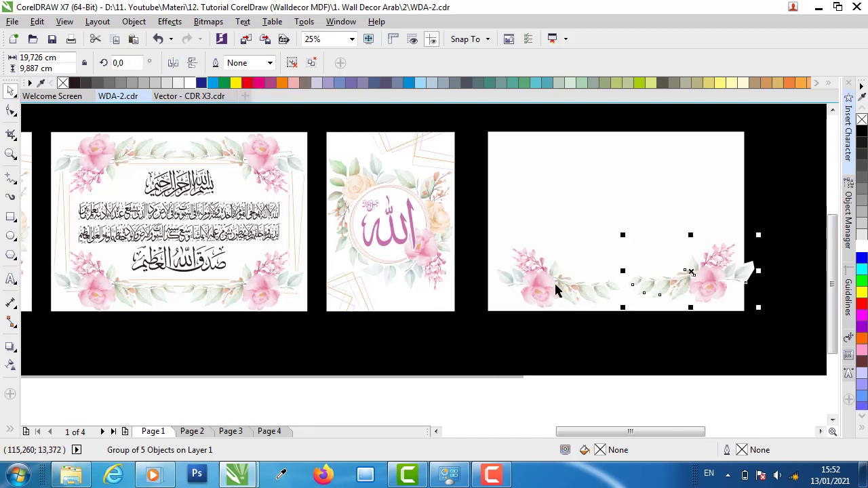
{"action": "left_click_drag", "start_coordinate": [546, 285], "coordinate": [556, 272]}
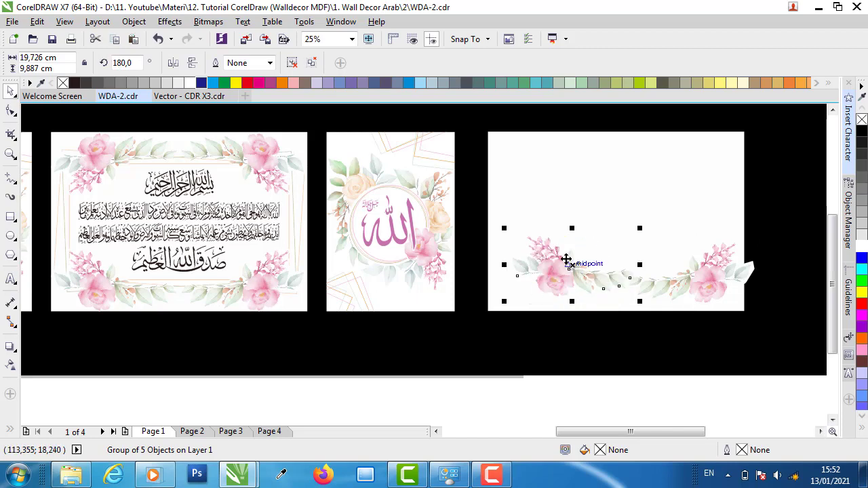
{"action": "left_click", "coordinate": [551, 161], "text": "shift"}
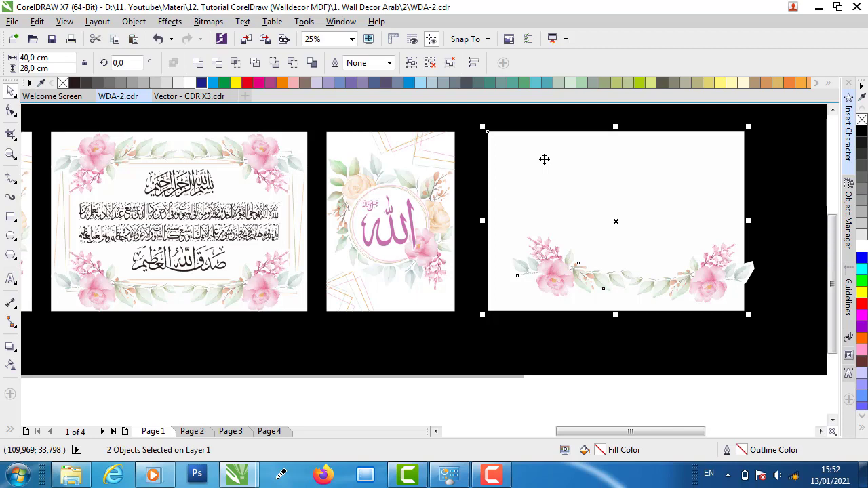
{"action": "key", "text": "l"}
{"action": "key", "text": "b"}
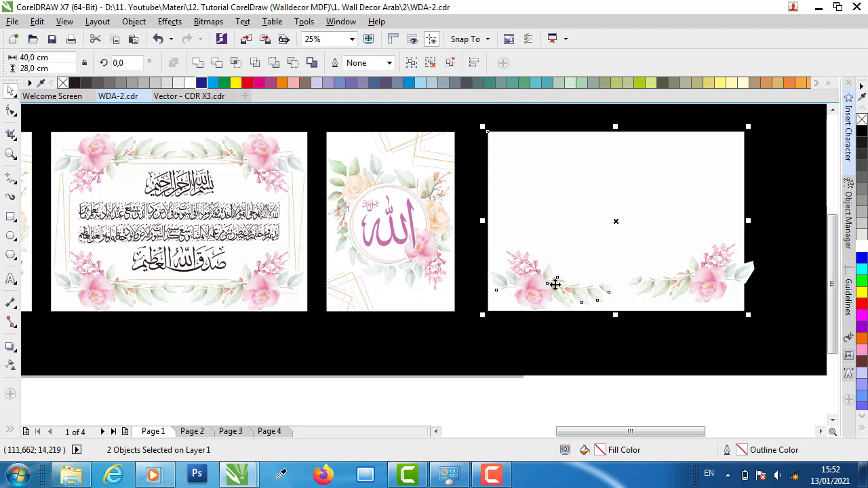
{"action": "left_click", "coordinate": [600, 392]}
- Align the other rose group to the white rectangle's right and bottom edges
{"action": "left_click", "coordinate": [707, 283]}
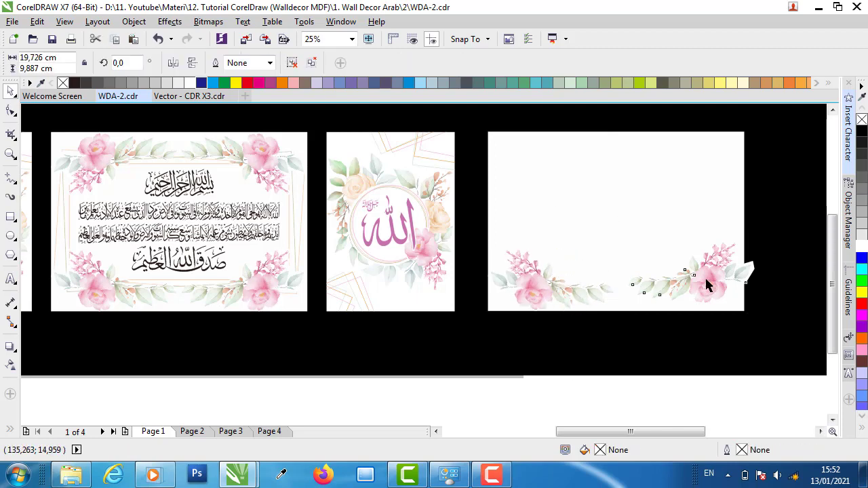
{"action": "left_click", "coordinate": [707, 174], "text": "shift"}
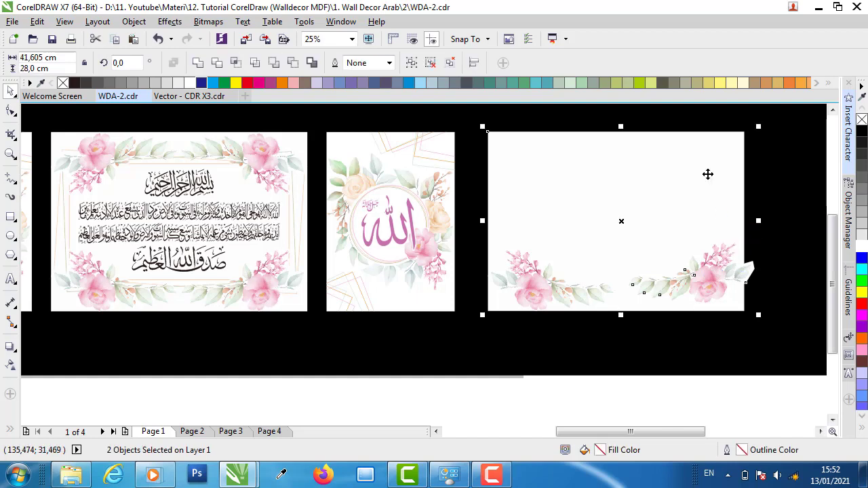
{"action": "key", "text": "r"}
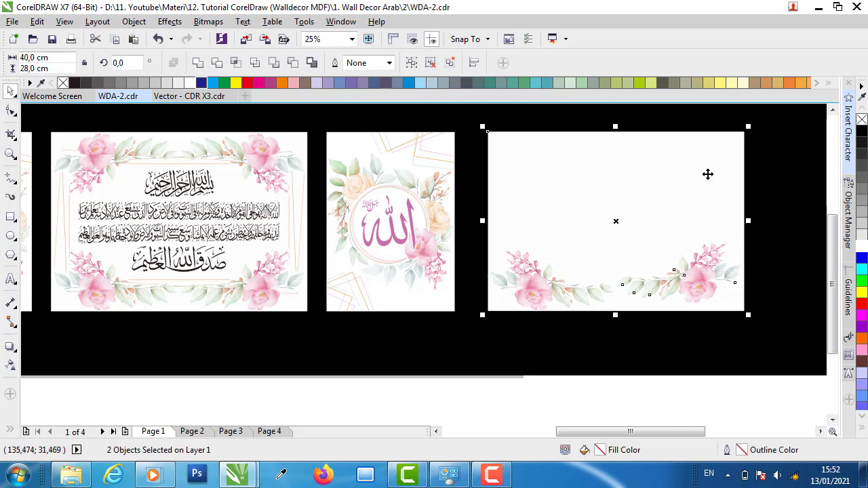
{"action": "key", "text": "b"}
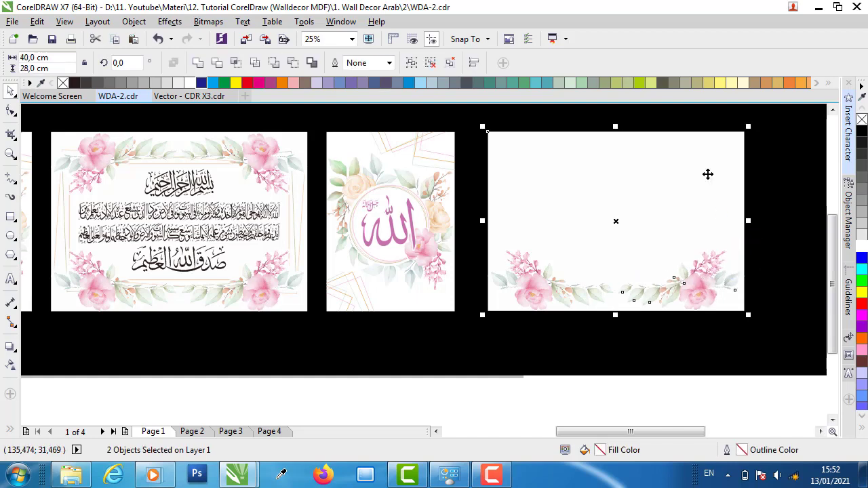
{"action": "left_click", "coordinate": [589, 387]}
- Group the two rose ornaments along the rectangle's bottom edge
{"action": "left_click", "coordinate": [561, 293]}
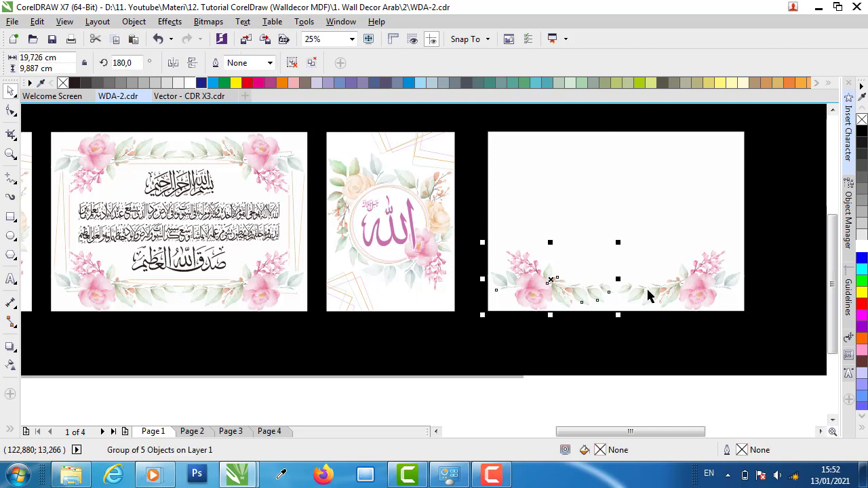
{"action": "left_click", "coordinate": [691, 293], "text": "shift"}
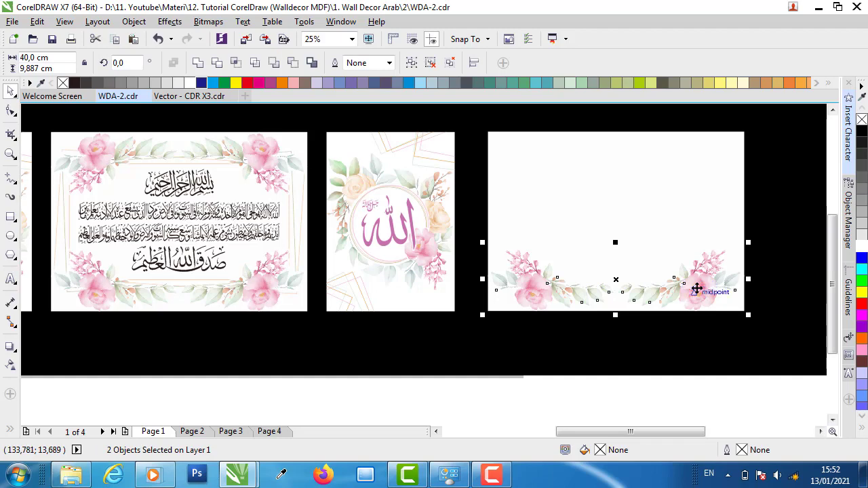
{"action": "right_click", "coordinate": [697, 290]}
{"action": "left_click", "coordinate": [725, 230]}
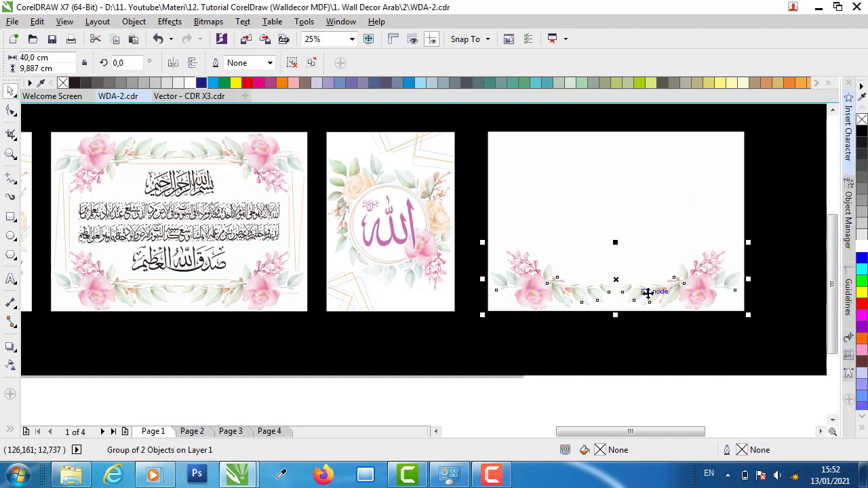
- Duplicate the bottom floral border upward, mirror the copy vertically and align it to the white rectangle's top edge
{"action": "left_click_drag", "start_coordinate": [648, 292], "coordinate": [651, 193]}
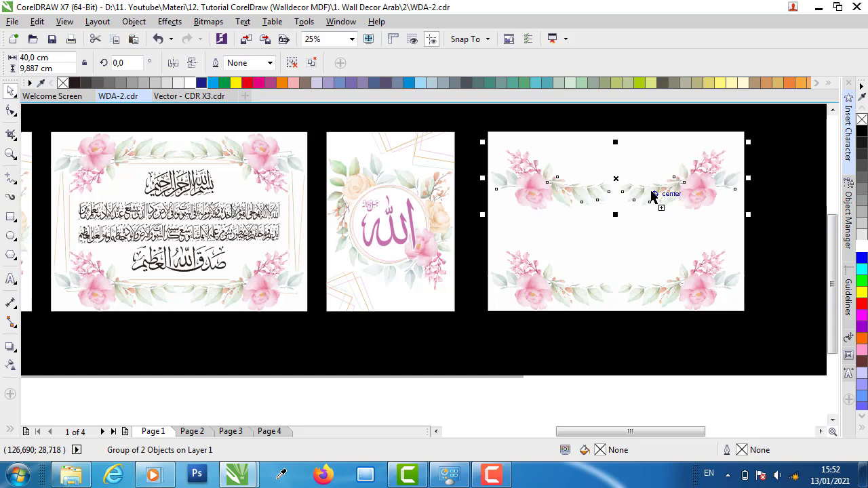
{"action": "left_click", "coordinate": [191, 65]}
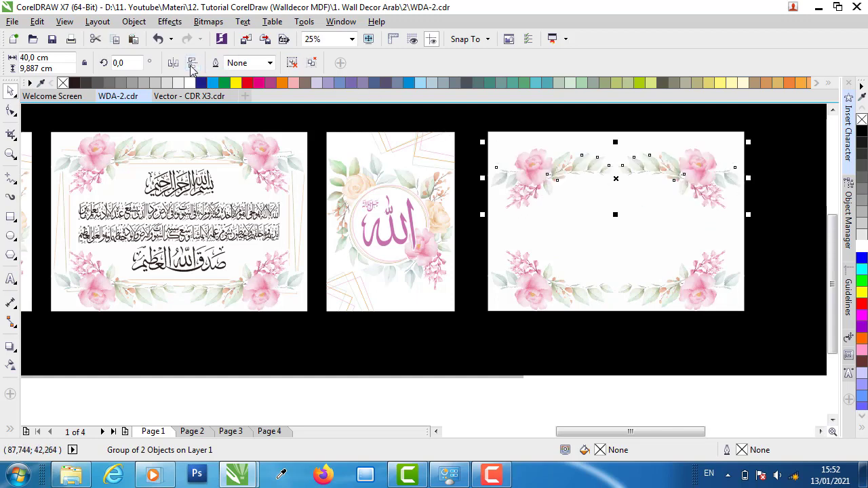
{"action": "left_click", "coordinate": [585, 220], "text": "shift"}
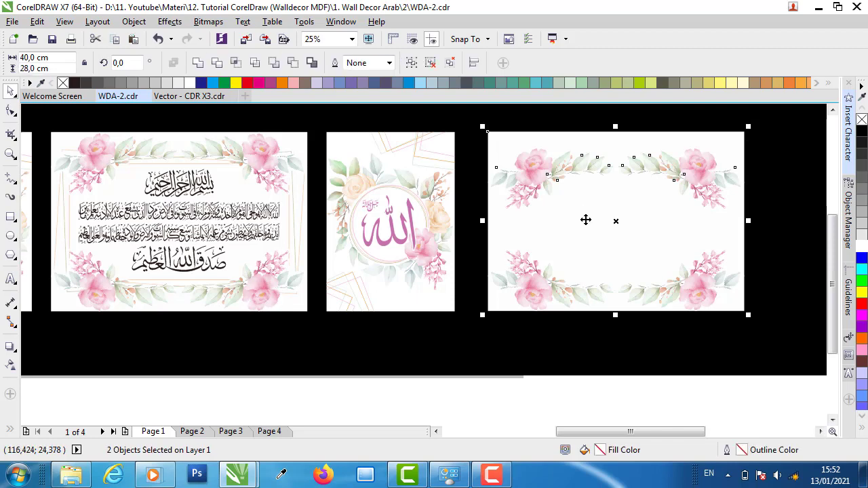
{"action": "key", "text": "t"}
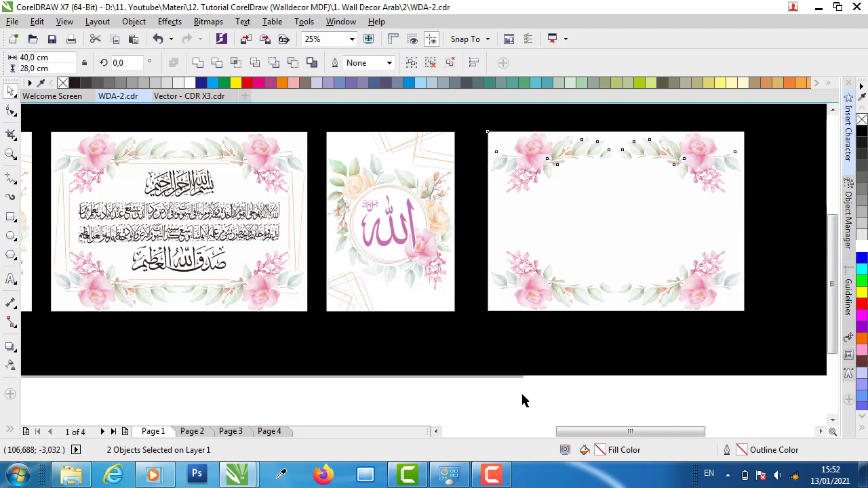
{"action": "left_click", "coordinate": [522, 400]}
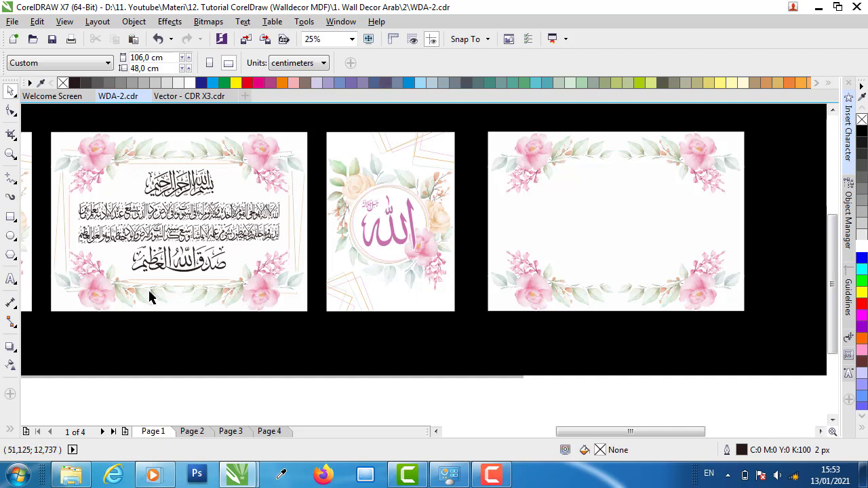
- Switch to the Vector - CDR X3.cdr document and group the three overlapping outlines of the large line frame
{"action": "left_click", "coordinate": [189, 96]}
{"action": "left_click", "coordinate": [479, 231]}
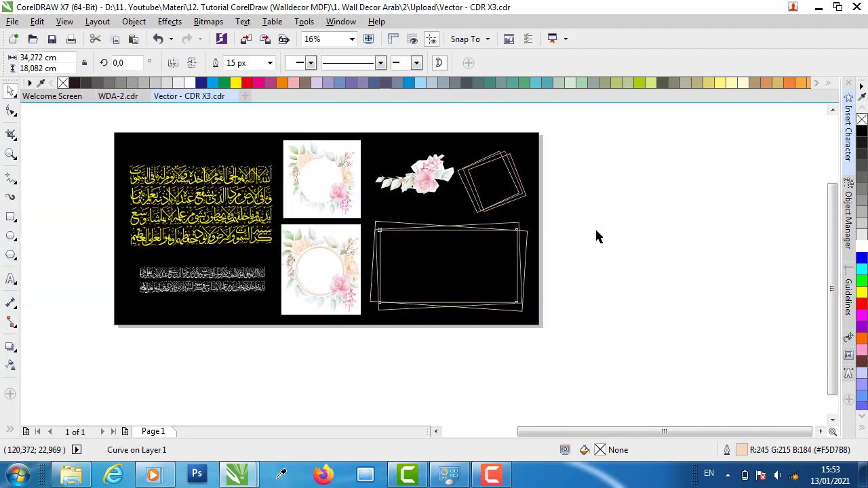
{"action": "left_click_drag", "start_coordinate": [596, 212], "coordinate": [464, 272]}
{"action": "left_click_drag", "start_coordinate": [361, 331], "coordinate": [361, 331]}
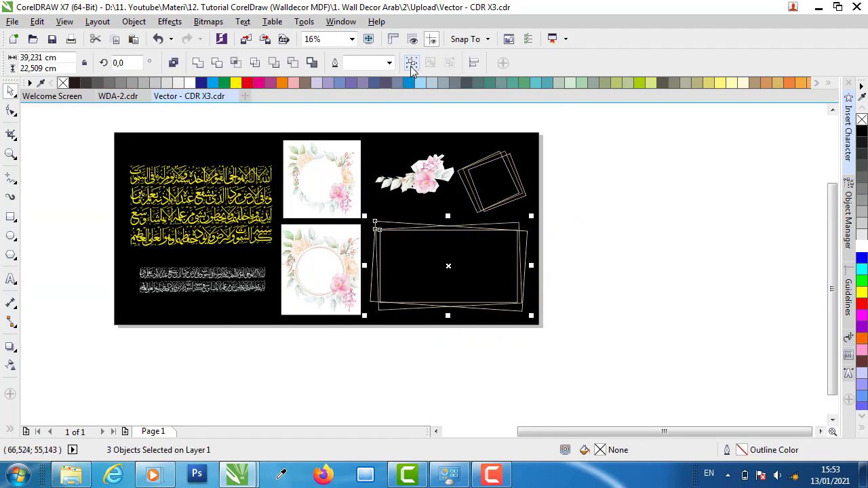
{"action": "left_click", "coordinate": [411, 66]}
- Copy the grouped line frame into WDA-2.cdr and move it onto the blank floral panel
{"action": "right_click", "coordinate": [427, 230]}
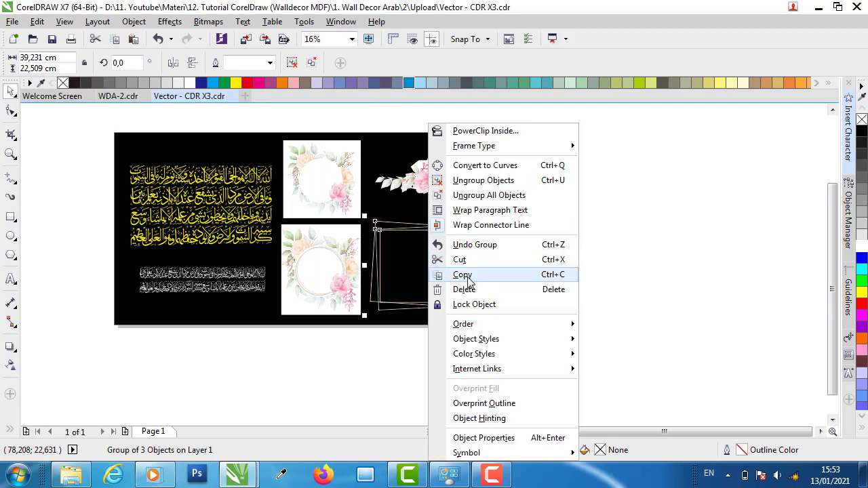
{"action": "left_click", "coordinate": [471, 278]}
{"action": "left_click", "coordinate": [129, 101]}
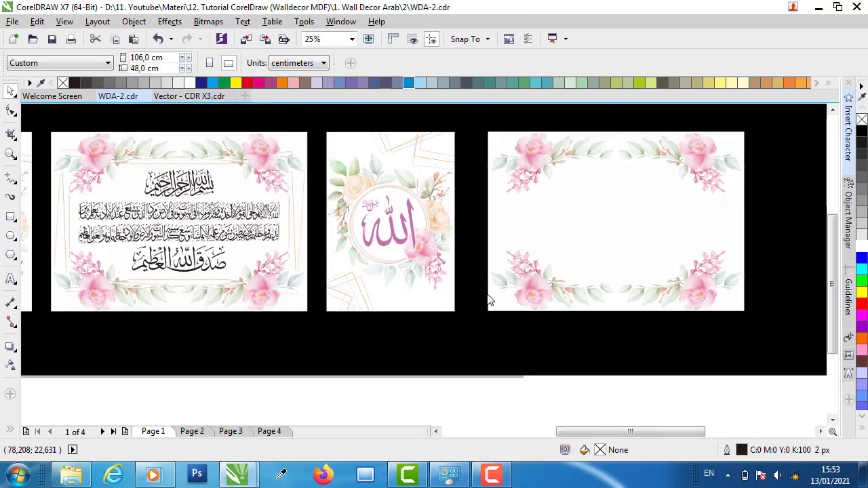
{"action": "right_click", "coordinate": [460, 393]}
{"action": "left_click", "coordinate": [475, 324]}
{"action": "left_click_drag", "start_coordinate": [375, 284], "coordinate": [614, 240]}
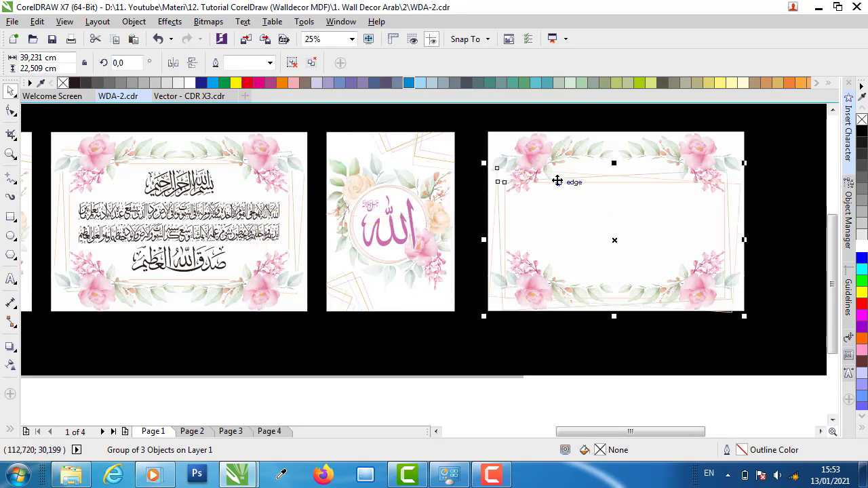
- Centre the line frame horizontally and vertically on the panel's white rectangle
{"action": "left_click", "coordinate": [510, 145], "text": "shift"}
{"action": "key", "text": "e"}
{"action": "key", "text": "c"}
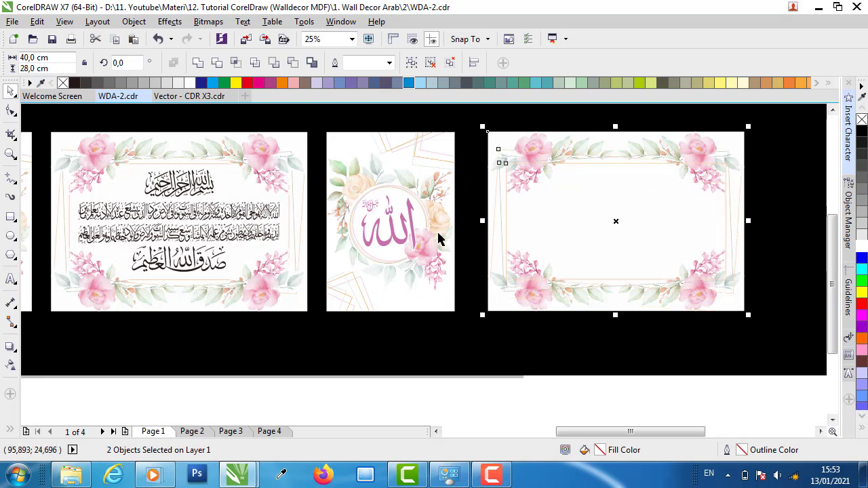
{"action": "left_click", "coordinate": [641, 400]}
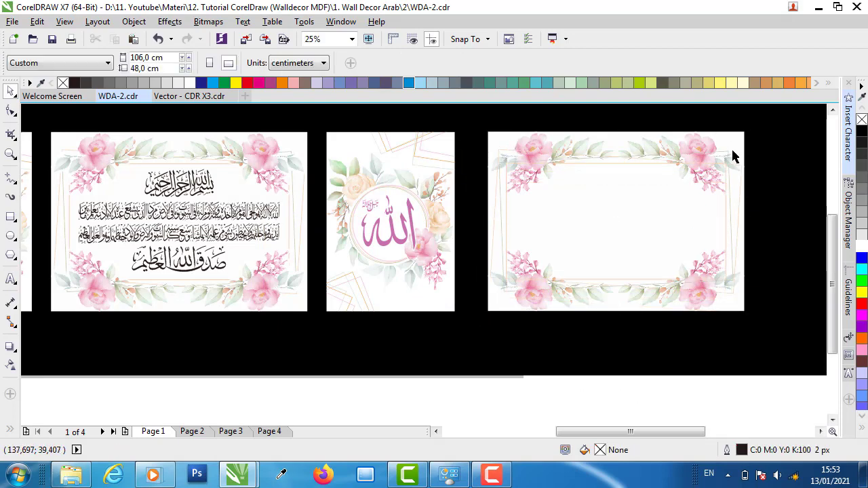
- Place the line frame behind the panel's top rose border in the stacking order
{"action": "scroll", "coordinate": [755, 156], "scroll_direction": "up", "scroll_amount": 2}
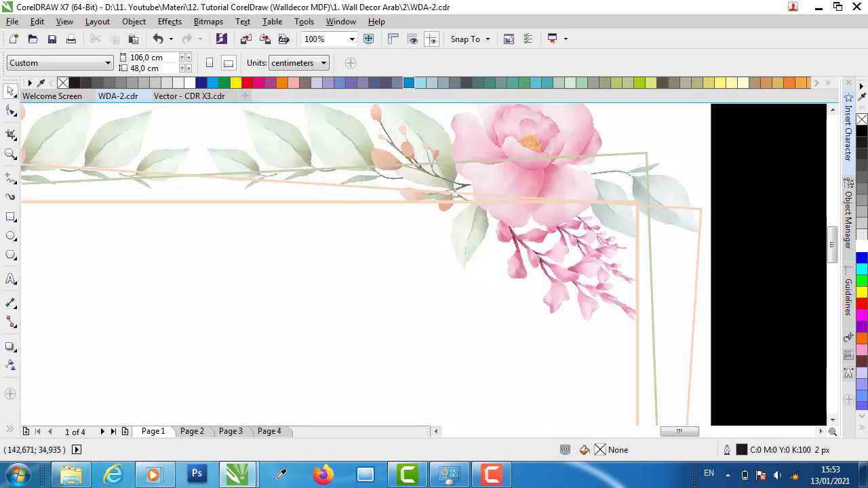
{"action": "left_click", "coordinate": [643, 159]}
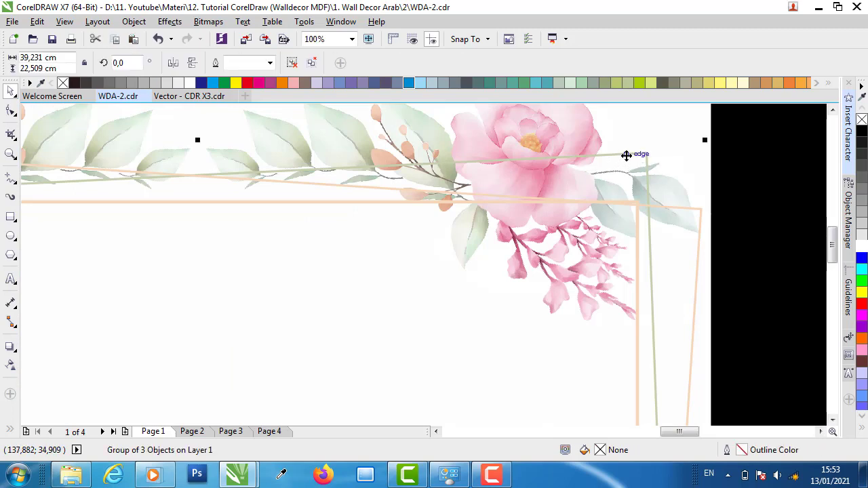
{"action": "right_click", "coordinate": [627, 154]}
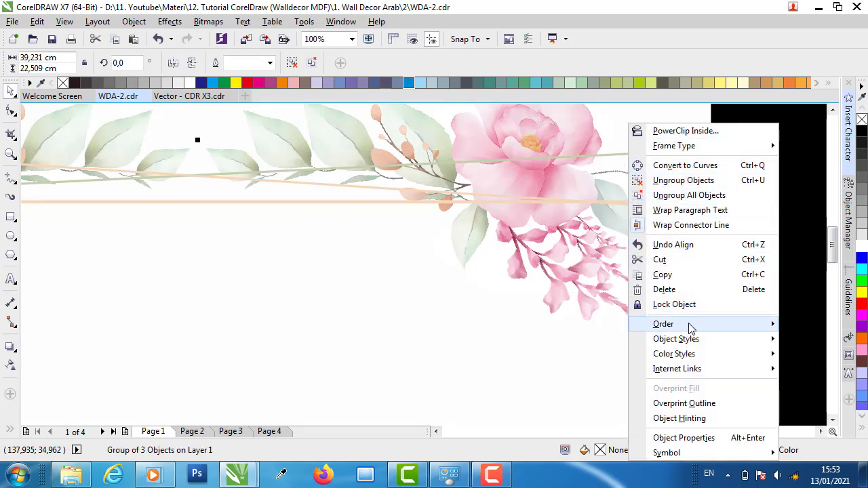
{"action": "mouse_move", "coordinate": [689, 326]}
{"action": "left_click", "coordinate": [512, 433]}
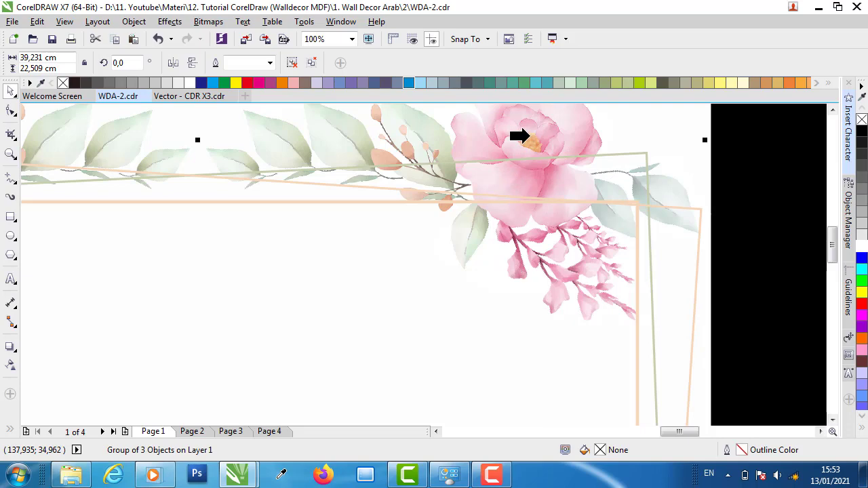
{"action": "left_click", "coordinate": [531, 141]}
{"action": "scroll", "coordinate": [530, 141], "scroll_direction": "down", "scroll_amount": 2}
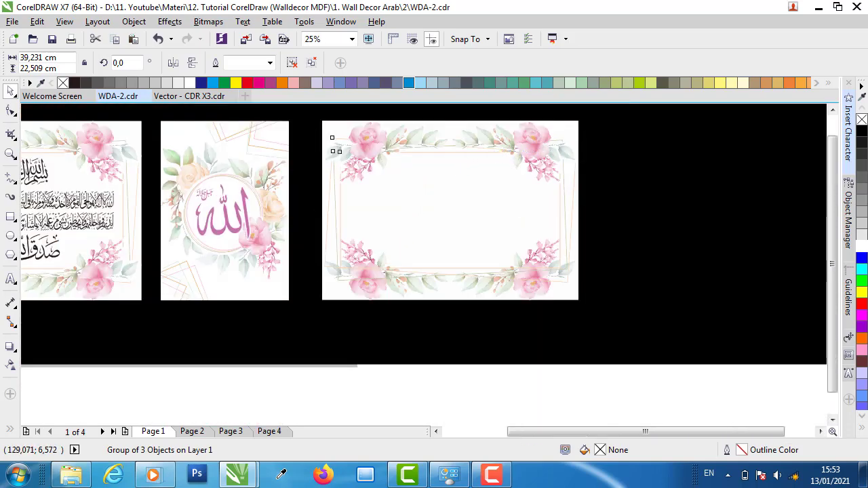
{"action": "scroll", "coordinate": [463, 292], "scroll_direction": "down", "scroll_amount": 1}
{"action": "scroll", "coordinate": [443, 300], "scroll_direction": "up", "scroll_amount": 2}
{"action": "scroll", "coordinate": [337, 300], "scroll_direction": "up", "scroll_amount": 1}
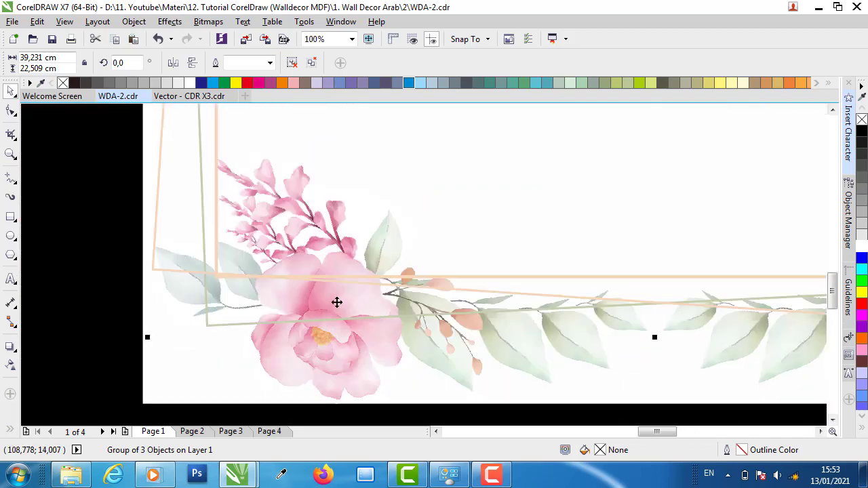
{"action": "scroll", "coordinate": [359, 294], "scroll_direction": "down", "scroll_amount": 2}
{"action": "left_click", "coordinate": [549, 412]}
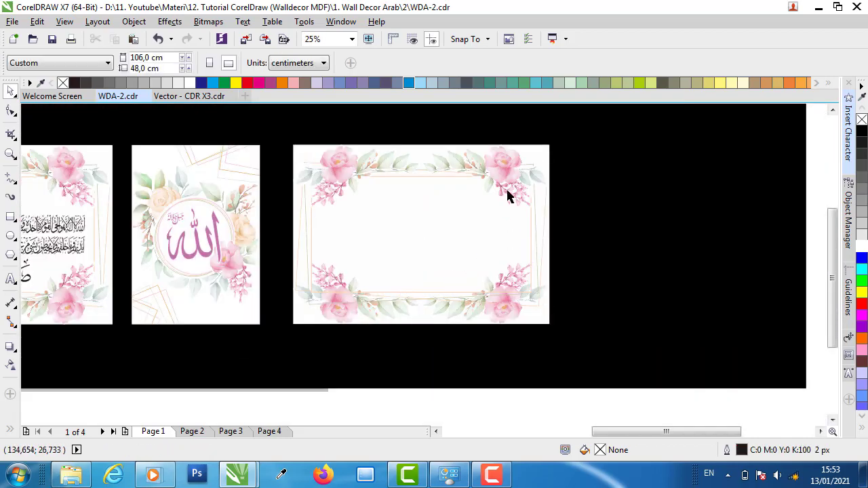
- Place the line frame behind the bottom rose border as well
{"action": "left_click", "coordinate": [500, 155]}
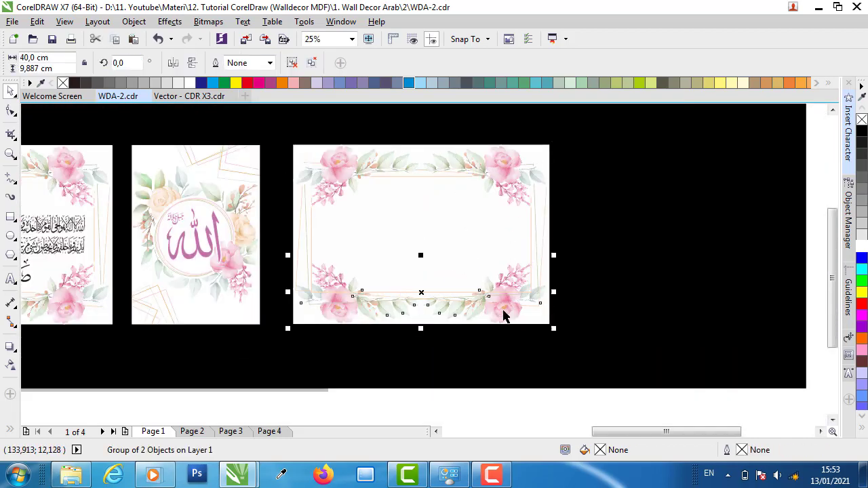
{"action": "scroll", "coordinate": [539, 257], "scroll_direction": "up", "scroll_amount": 1}
{"action": "left_click", "coordinate": [534, 245]}
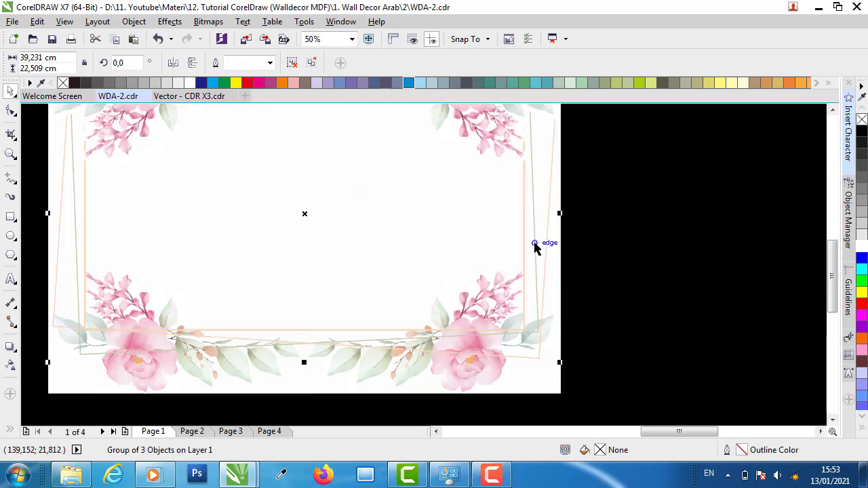
{"action": "right_click", "coordinate": [535, 245]}
{"action": "mouse_move", "coordinate": [597, 324]}
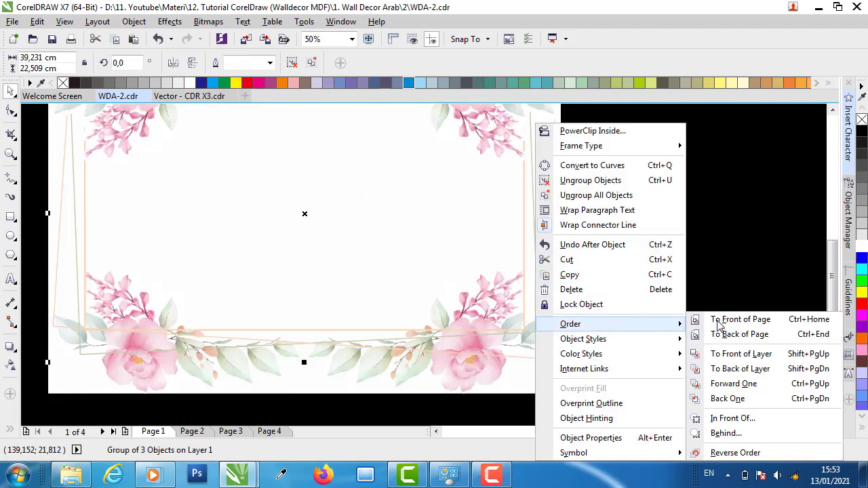
{"action": "left_click", "coordinate": [742, 436]}
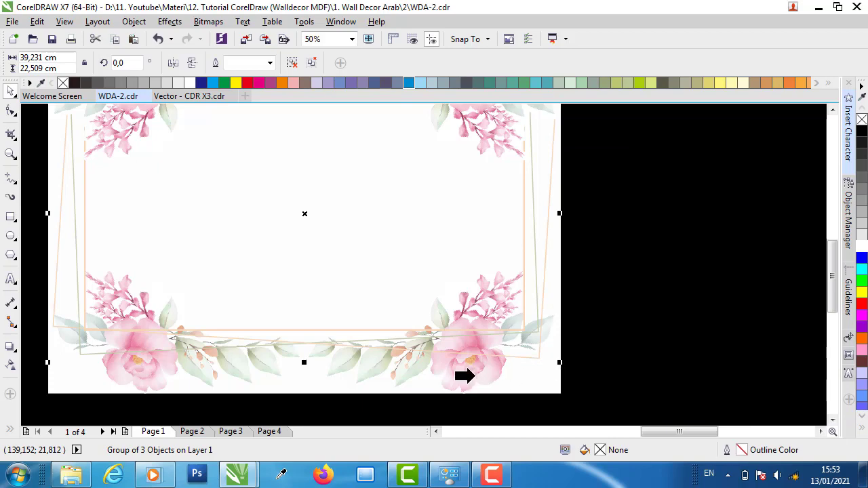
{"action": "left_click", "coordinate": [473, 374]}
{"action": "scroll", "coordinate": [501, 343], "scroll_direction": "down", "scroll_amount": 1}
{"action": "scroll", "coordinate": [555, 291], "scroll_direction": "down", "scroll_amount": 1}
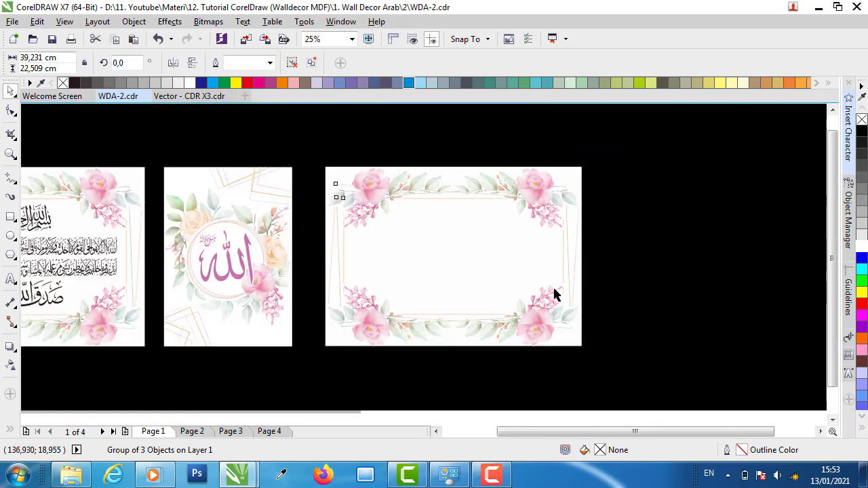
{"action": "left_click", "coordinate": [535, 373]}
- Group the panel's top and bottom rose borders into one object
{"action": "left_click", "coordinate": [550, 308]}
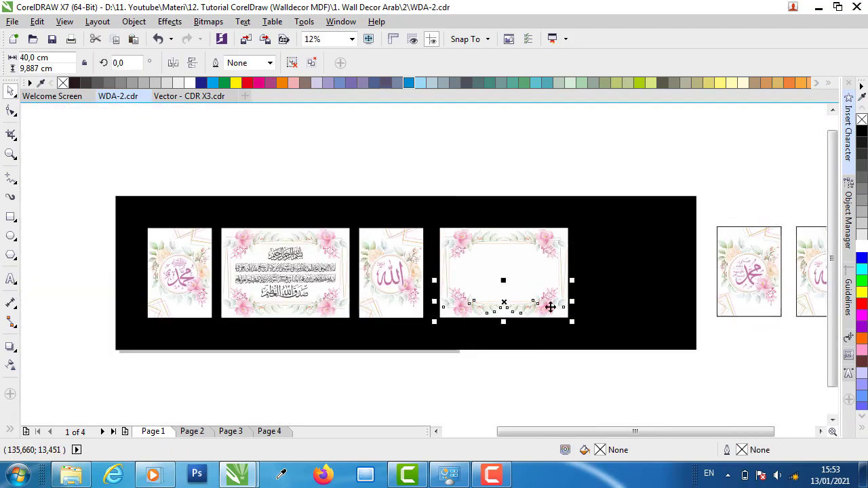
{"action": "left_click", "coordinate": [548, 240], "text": "shift"}
{"action": "right_click", "coordinate": [548, 240]}
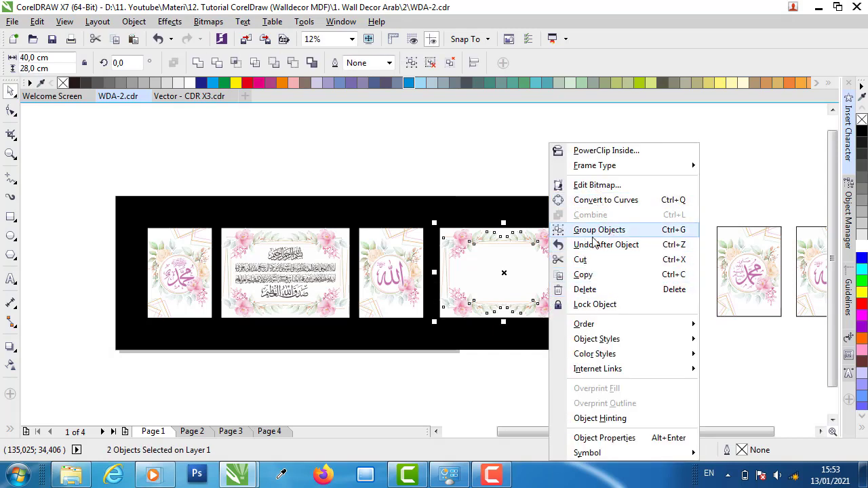
{"action": "left_click", "coordinate": [599, 231]}
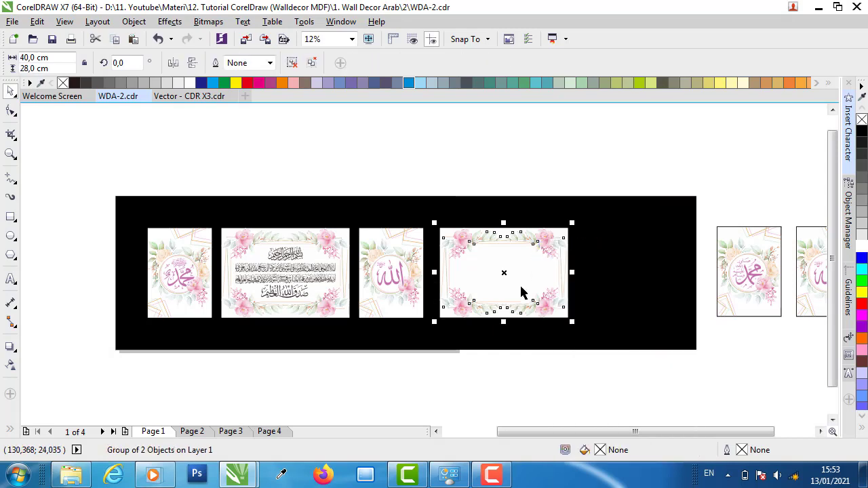
{"action": "scroll", "coordinate": [511, 316], "scroll_direction": "up", "scroll_amount": 2}
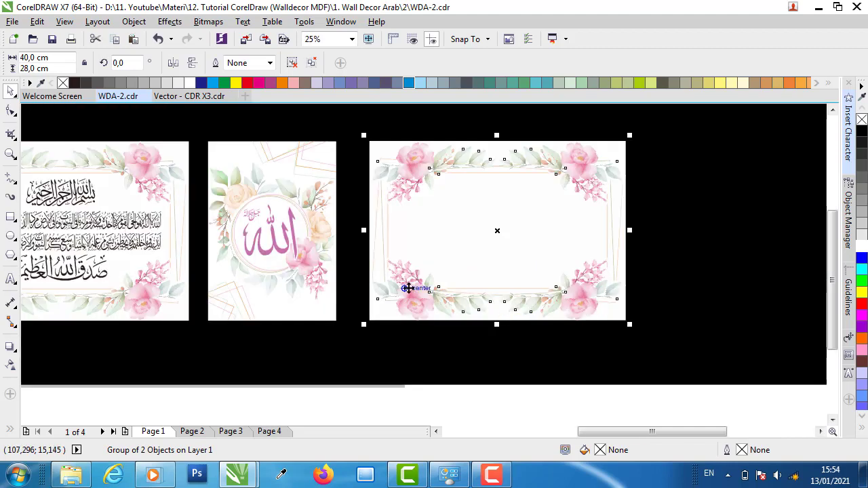
{"action": "left_click", "coordinate": [437, 364]}
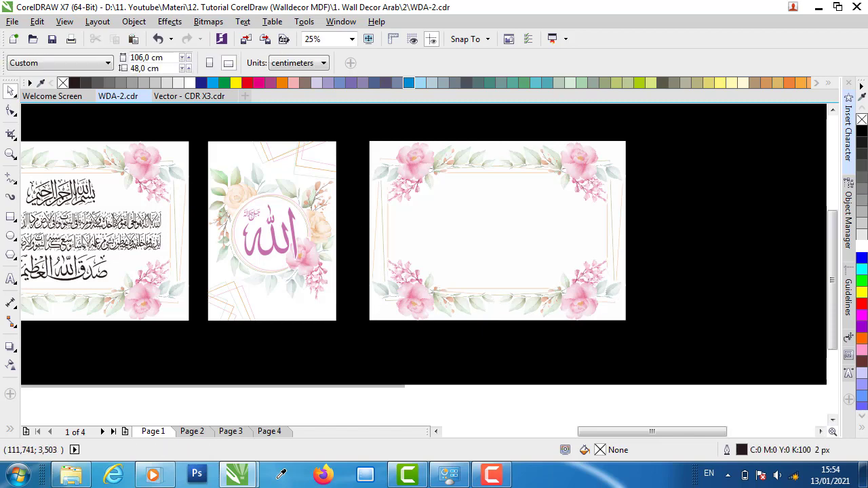
- Ungroup the finished reference design and select the basmala line at the head of its centre panel
{"action": "scroll", "coordinate": [393, 242], "scroll_direction": "down", "scroll_amount": 1}
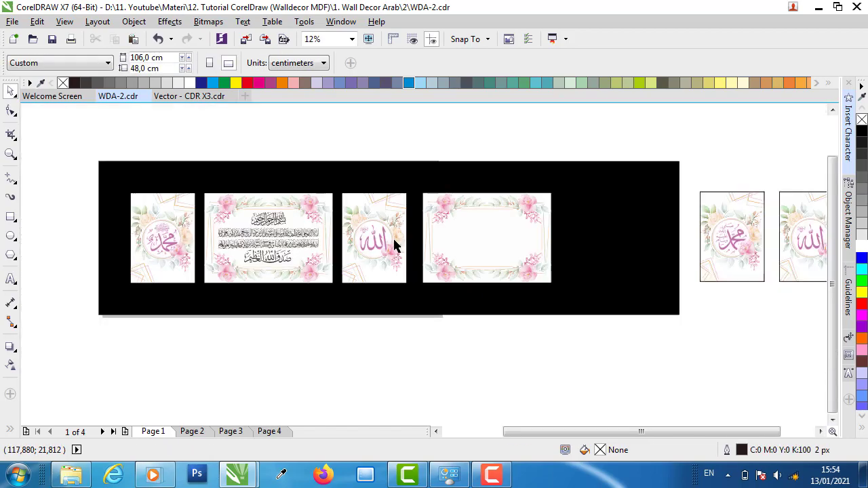
{"action": "scroll", "coordinate": [272, 242], "scroll_direction": "up", "scroll_amount": 1}
{"action": "scroll", "coordinate": [242, 242], "scroll_direction": "up", "scroll_amount": 1}
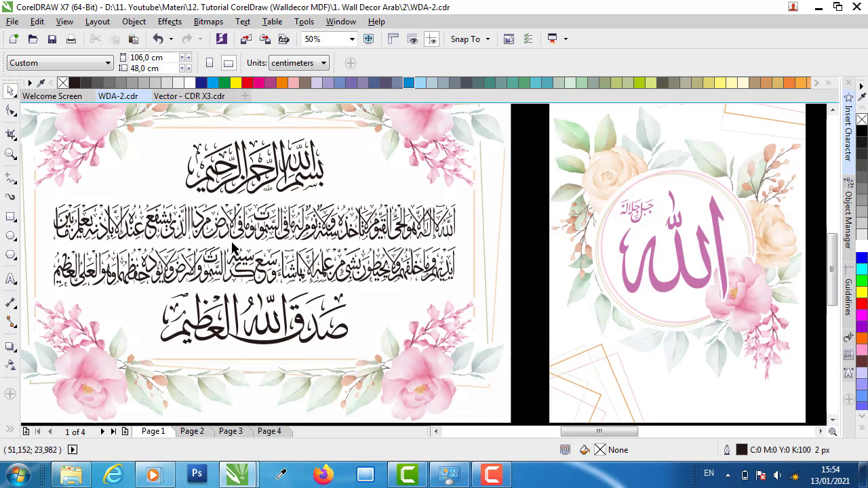
{"action": "left_click", "coordinate": [298, 189]}
{"action": "left_click", "coordinate": [291, 62]}
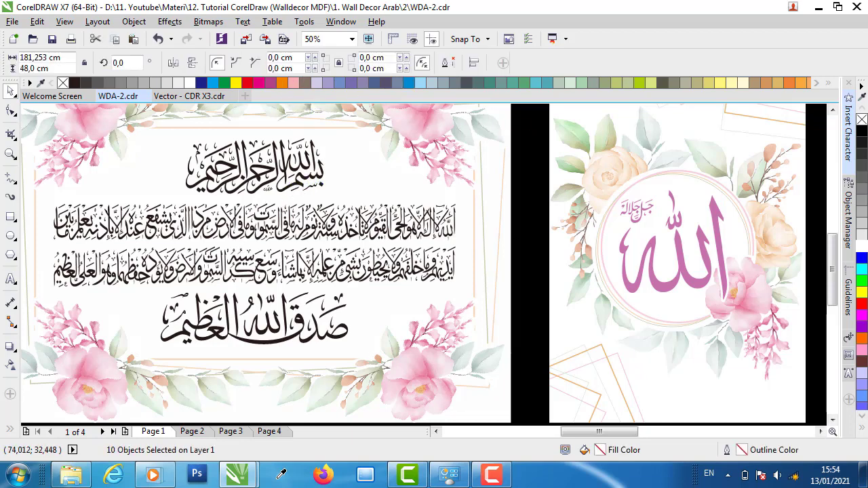
{"action": "left_click", "coordinate": [736, 243]}
{"action": "left_click", "coordinate": [315, 164]}
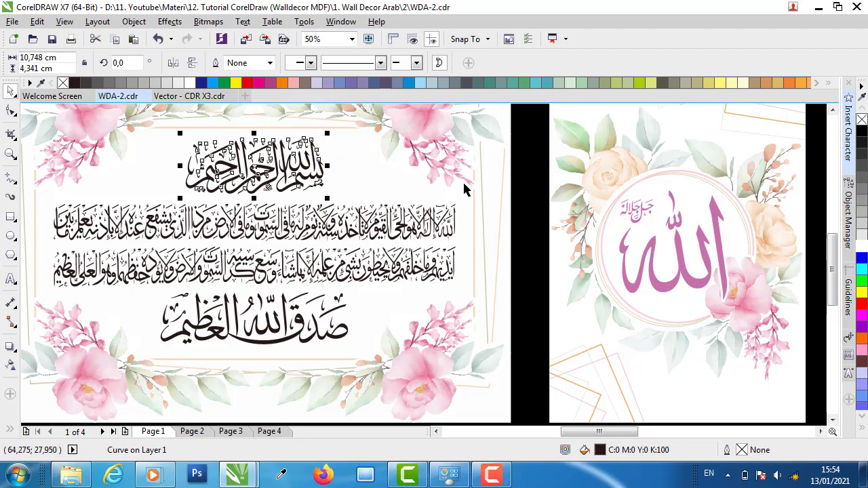
- Insert the basmala glyph from the KFGQPC Arabic Symbols 01 font and place it over the reference panel's upper right rose
{"action": "left_click", "coordinate": [850, 150]}
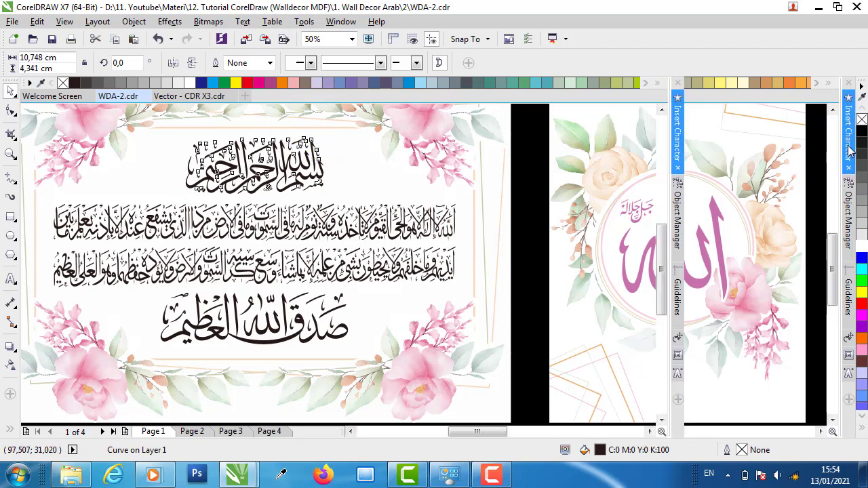
{"action": "left_click", "coordinate": [753, 154]}
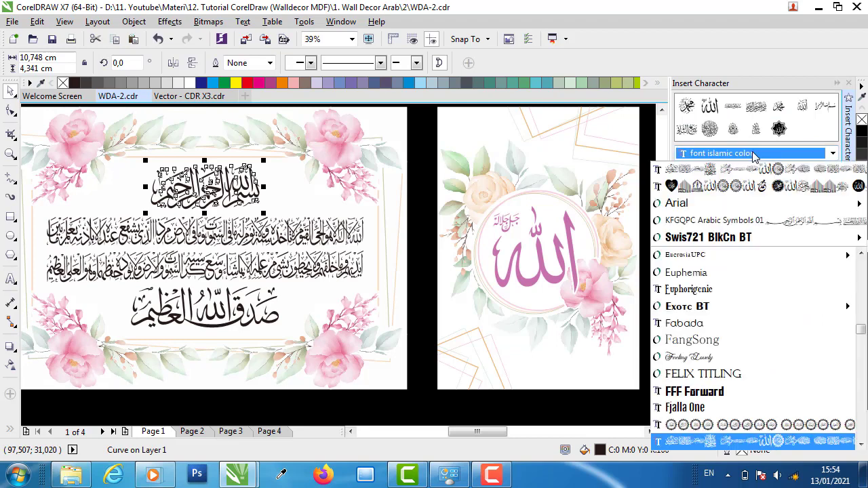
{"action": "left_click", "coordinate": [718, 221]}
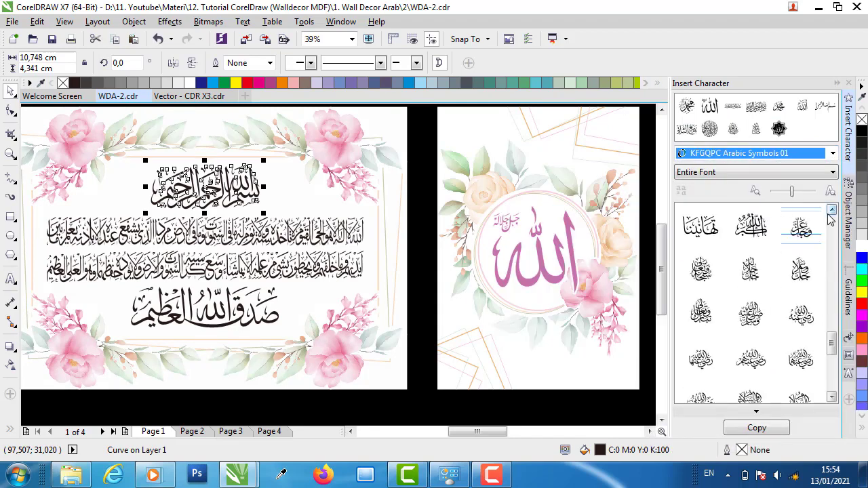
{"action": "scroll", "coordinate": [781, 271], "scroll_direction": "up", "scroll_amount": 10}
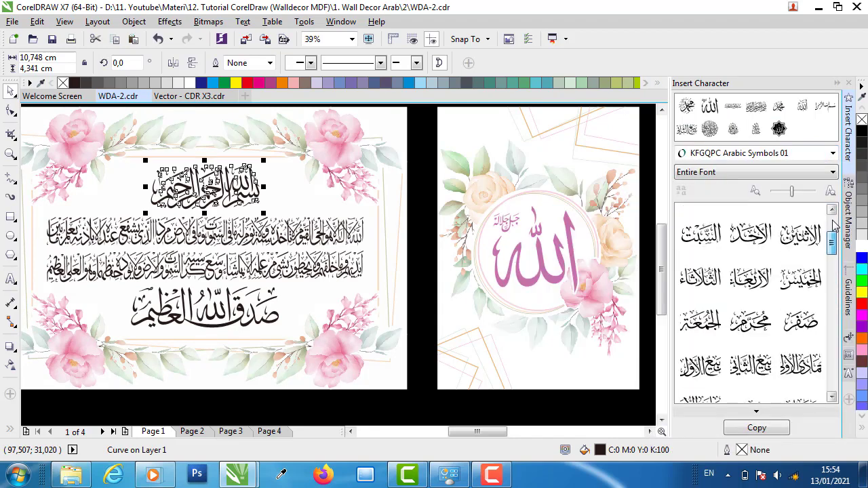
{"action": "left_click", "coordinate": [702, 233]}
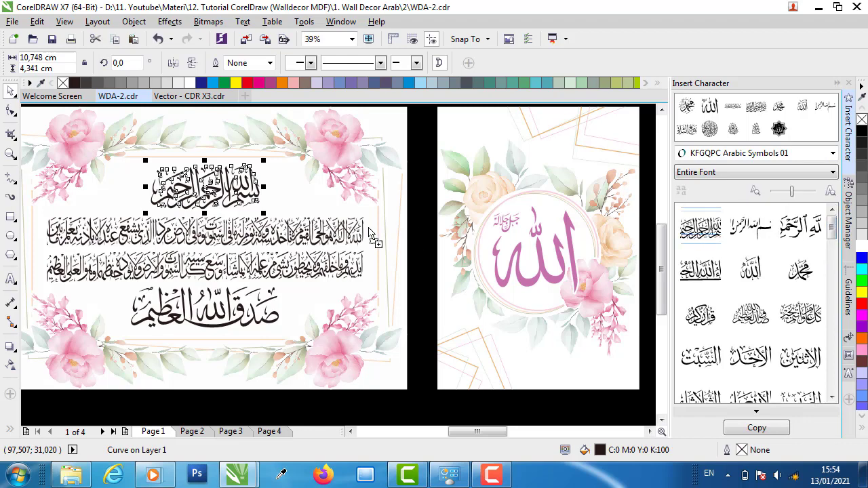
{"action": "left_click_drag", "start_coordinate": [371, 234], "coordinate": [514, 313]}
{"action": "left_click_drag", "start_coordinate": [434, 264], "coordinate": [345, 193]}
- Convert the inserted basmala glyph over the upper right rose to curves
{"action": "scroll", "coordinate": [412, 169], "scroll_direction": "up", "scroll_amount": 4}
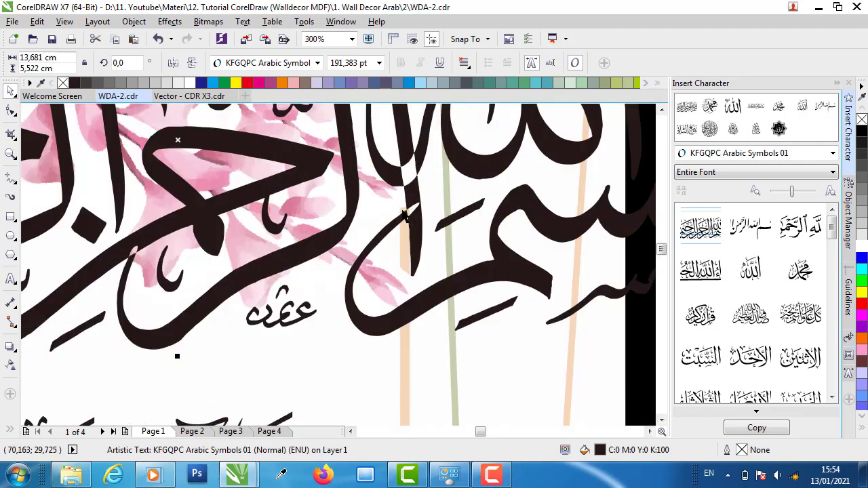
{"action": "scroll", "coordinate": [413, 165], "scroll_direction": "up", "scroll_amount": 2}
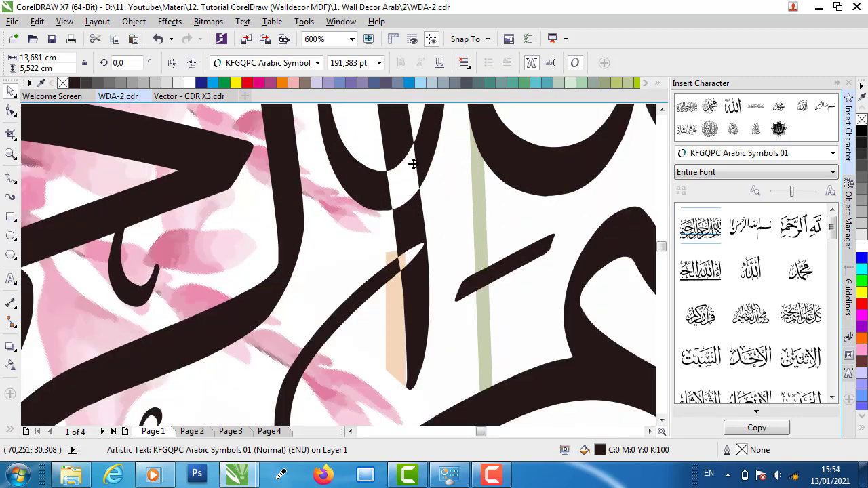
{"action": "right_click", "coordinate": [411, 169]}
{"action": "left_click", "coordinate": [444, 226]}
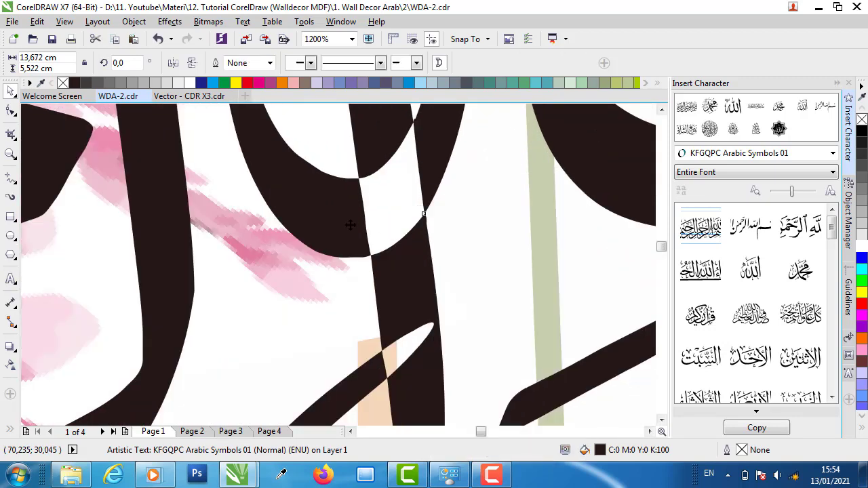
- Draw a closed patch about 0.33 × 0.47 cm around the white gap where the basmala strokes cross, and outline it yellow
{"action": "left_click", "coordinate": [15, 188]}
{"action": "left_click", "coordinate": [44, 227]}
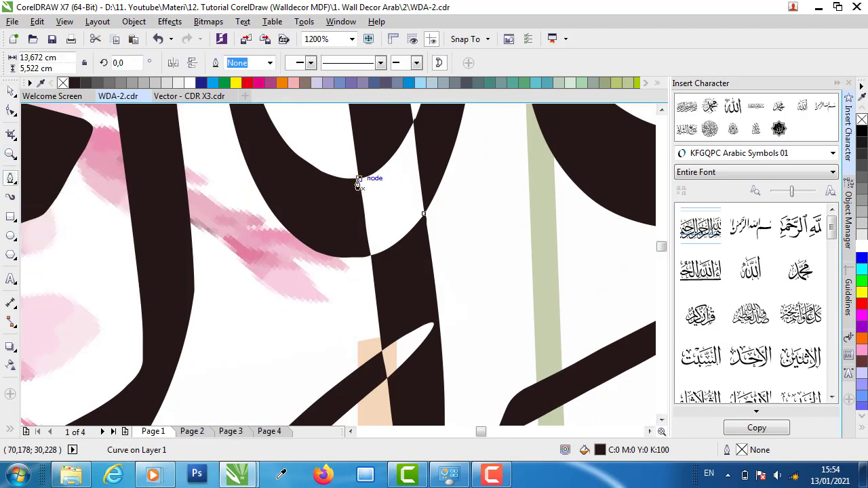
{"action": "left_click", "coordinate": [336, 212]}
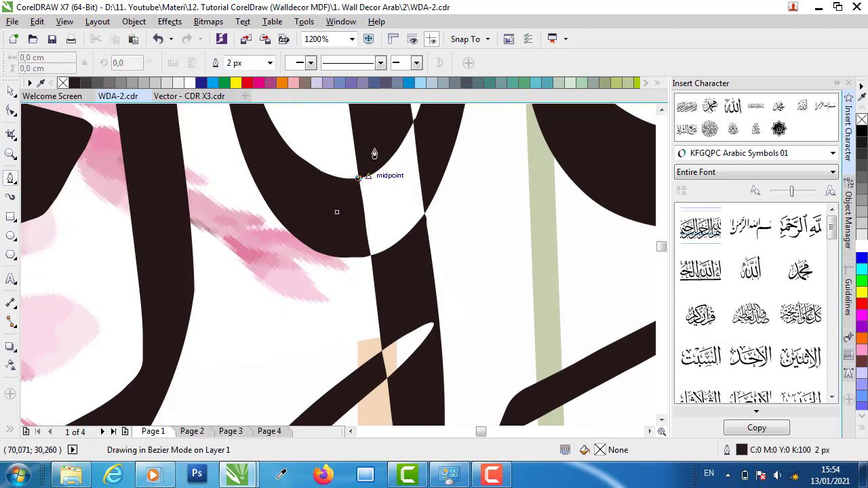
{"action": "left_click", "coordinate": [358, 179]}
{"action": "left_click", "coordinate": [377, 130]}
{"action": "left_click", "coordinate": [413, 122]}
{"action": "left_click", "coordinate": [437, 143]}
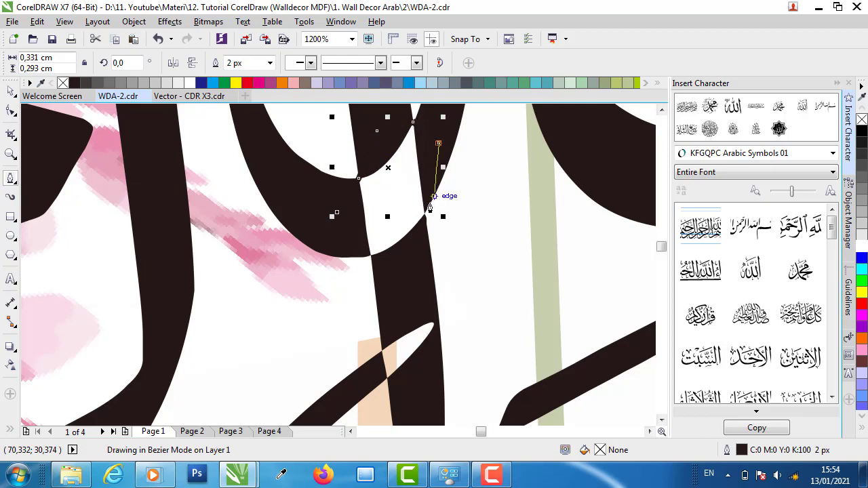
{"action": "left_click", "coordinate": [424, 213]}
{"action": "left_click", "coordinate": [406, 265]}
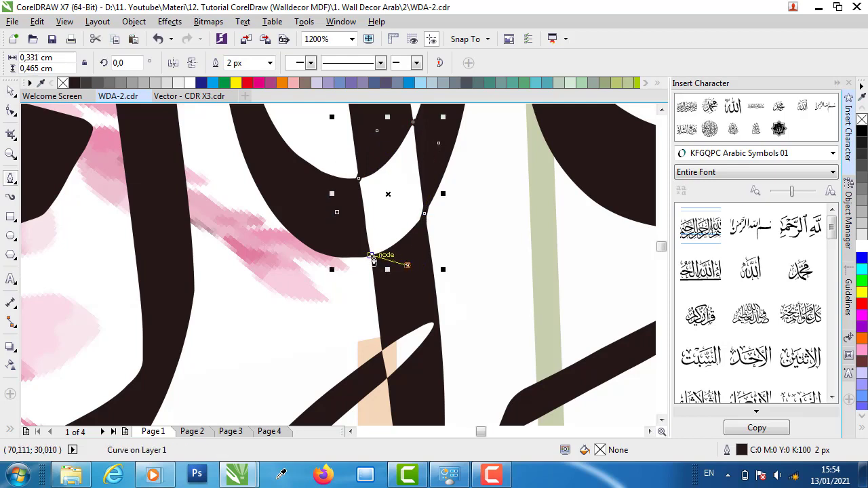
{"action": "left_click", "coordinate": [370, 256]}
{"action": "left_click", "coordinate": [337, 212]}
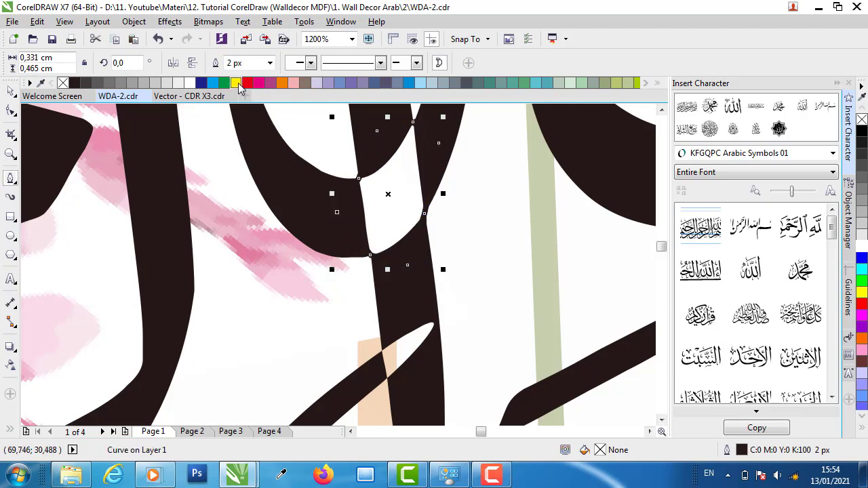
{"action": "right_click", "coordinate": [237, 82]}
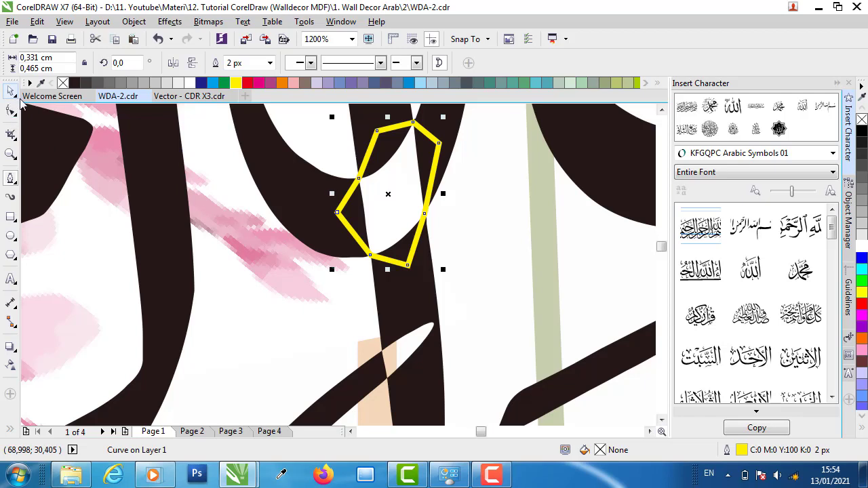
- Weld the yellow-outlined patch to the basmala curve to fill the gap between the crossing strokes
{"action": "left_click", "coordinate": [11, 91]}
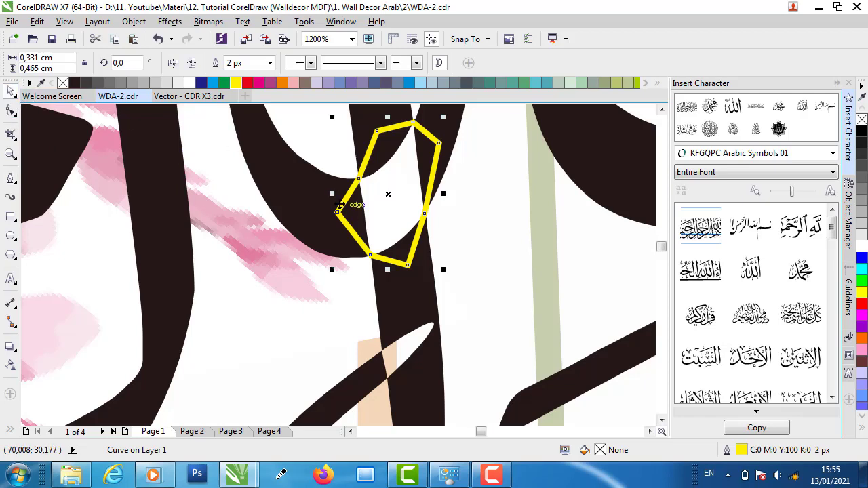
{"action": "left_click", "coordinate": [288, 178], "text": "shift"}
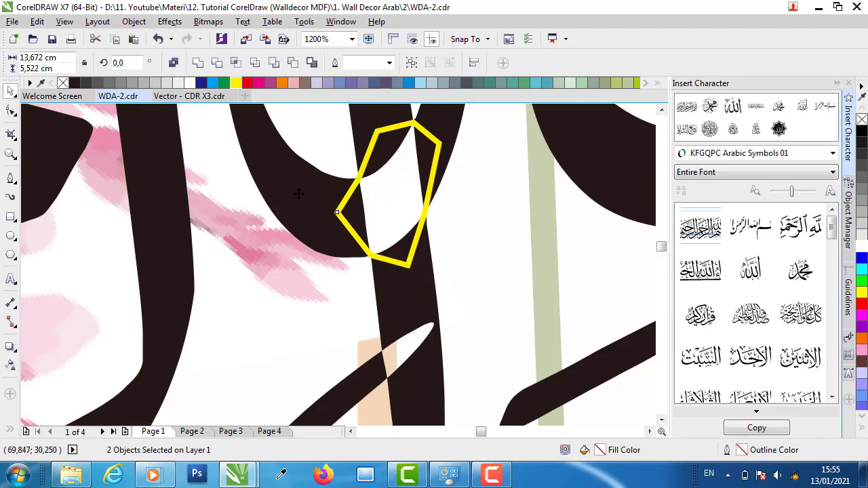
{"action": "scroll", "coordinate": [387, 223], "scroll_direction": "down", "scroll_amount": 3}
{"action": "scroll", "coordinate": [375, 220], "scroll_direction": "down", "scroll_amount": 1}
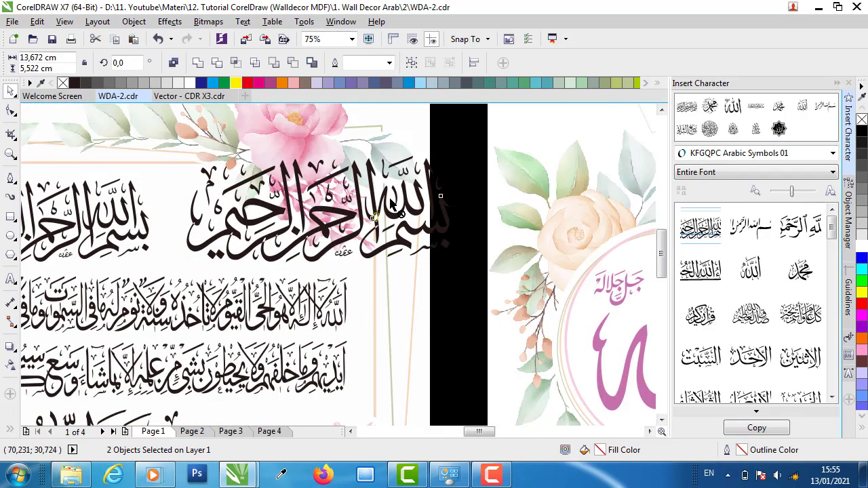
{"action": "scroll", "coordinate": [437, 192], "scroll_direction": "up", "scroll_amount": 3}
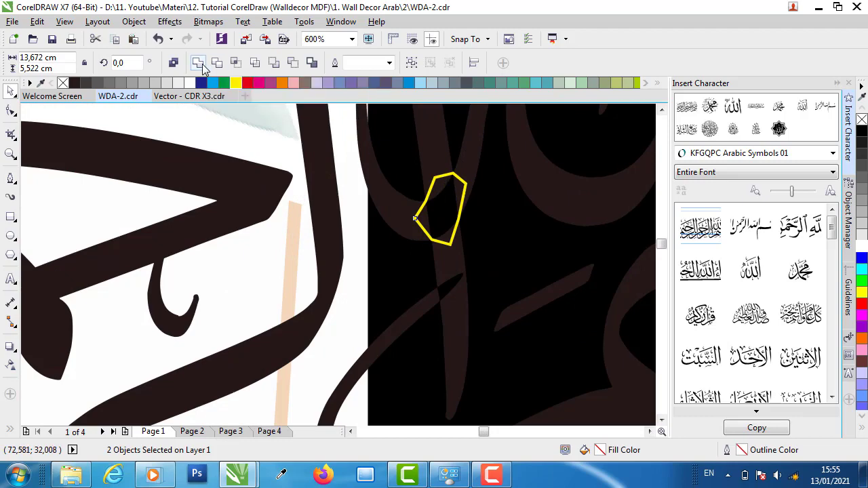
{"action": "left_click", "coordinate": [198, 63]}
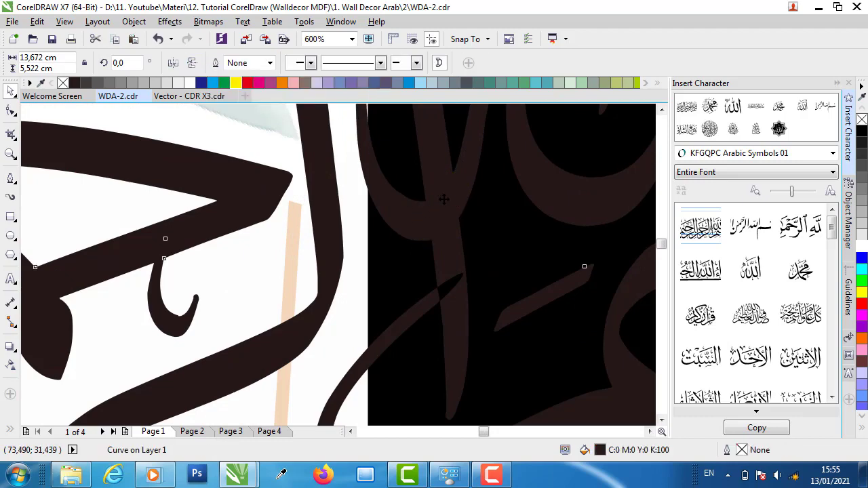
- Examine the other stroke crossings against the reference basmala, browse the KFGQPC Arabic Symbols 01 glyphs and collapse the character list
{"action": "scroll", "coordinate": [443, 198], "scroll_direction": "down", "scroll_amount": 2}
{"action": "scroll", "coordinate": [217, 249], "scroll_direction": "up", "scroll_amount": 2}
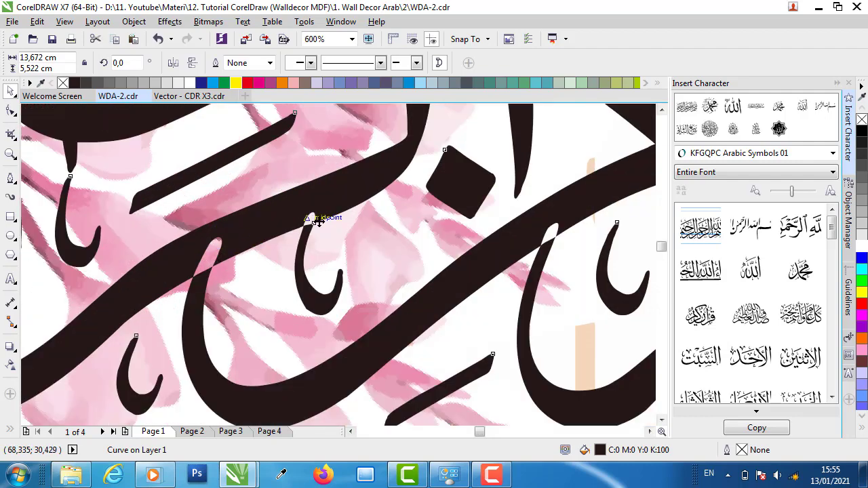
{"action": "scroll", "coordinate": [555, 236], "scroll_direction": "down", "scroll_amount": 2}
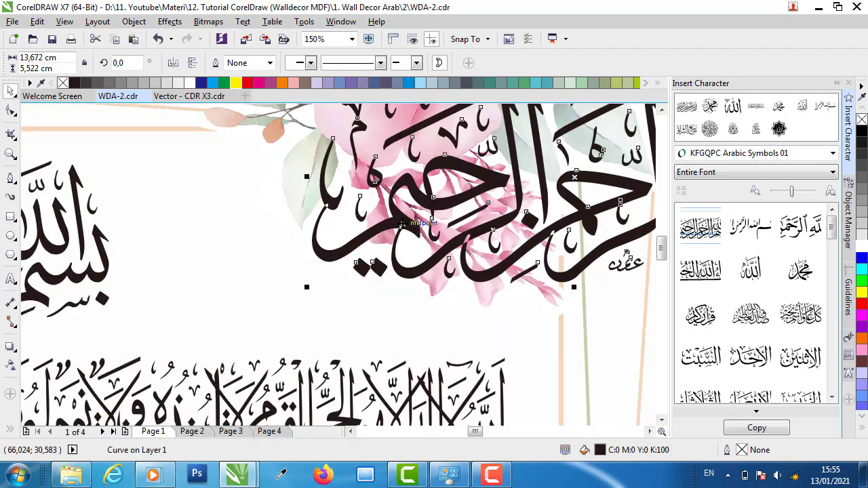
{"action": "scroll", "coordinate": [438, 227], "scroll_direction": "up", "scroll_amount": 2}
{"action": "scroll", "coordinate": [209, 251], "scroll_direction": "down", "scroll_amount": 4}
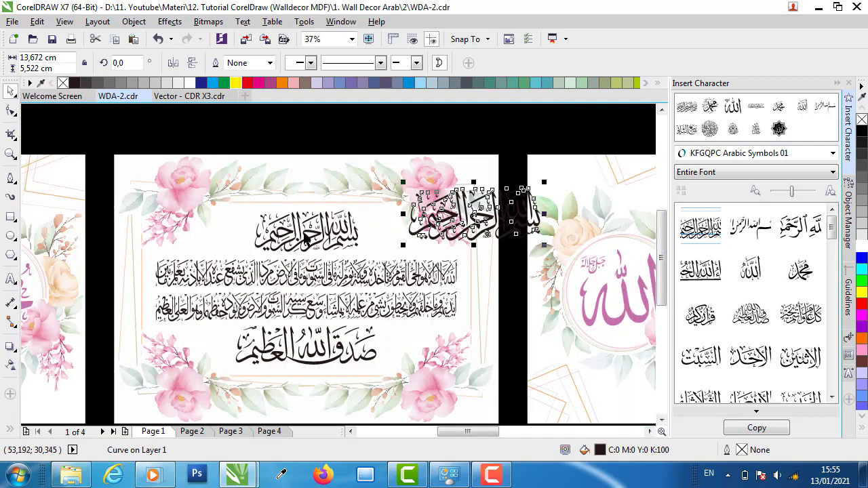
{"action": "scroll", "coordinate": [269, 261], "scroll_direction": "up", "scroll_amount": 2}
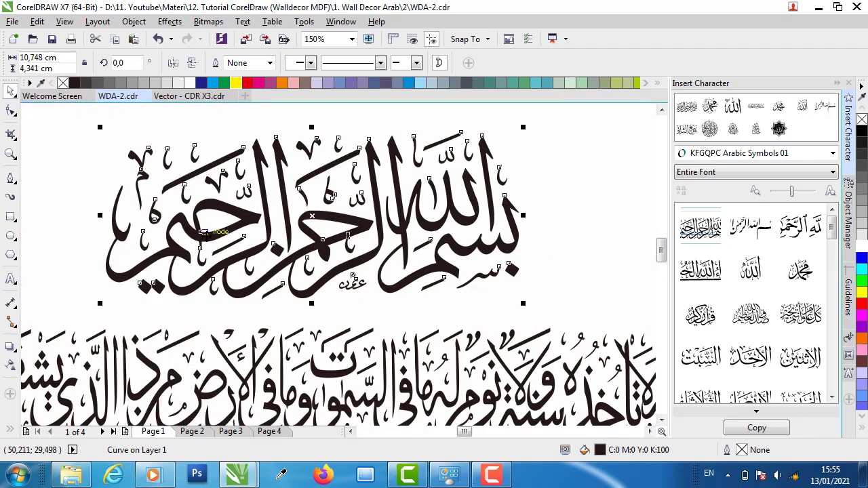
{"action": "left_click", "coordinate": [205, 236]}
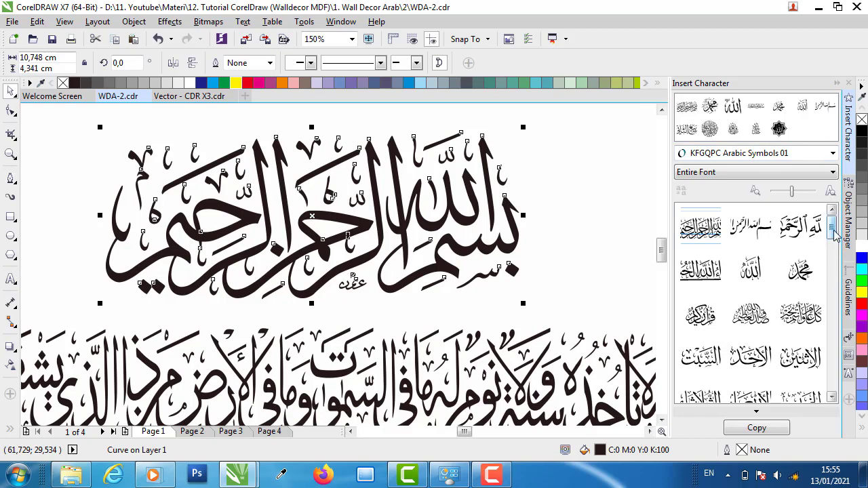
{"action": "left_click_drag", "start_coordinate": [835, 234], "coordinate": [832, 375]}
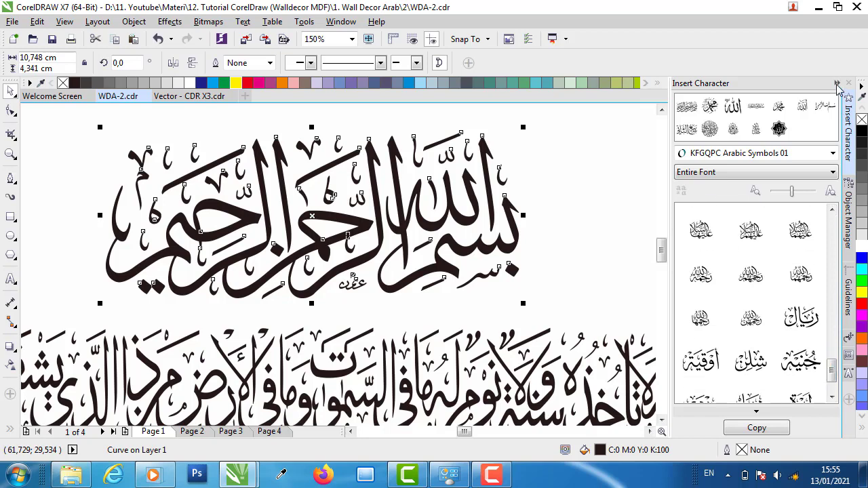
{"action": "left_click", "coordinate": [837, 83]}
- Move the patched basmala onto the black background above the reference centre panel and fill it white
{"action": "scroll", "coordinate": [299, 254], "scroll_direction": "down", "scroll_amount": 1}
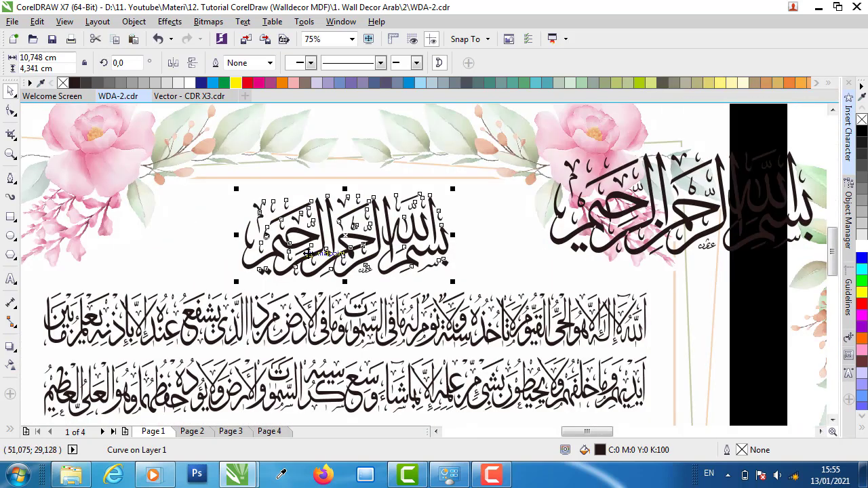
{"action": "scroll", "coordinate": [308, 255], "scroll_direction": "down", "scroll_amount": 1}
{"action": "left_click", "coordinate": [500, 234]}
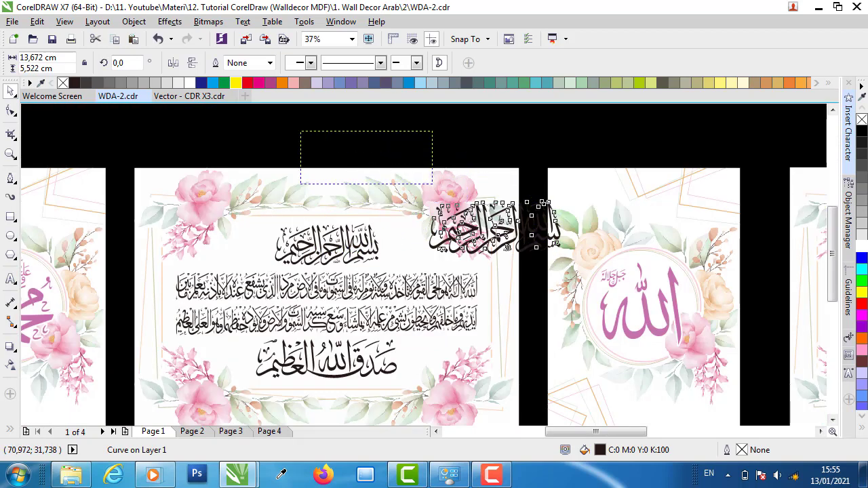
{"action": "left_click_drag", "start_coordinate": [373, 164], "coordinate": [344, 150]}
{"action": "left_click", "coordinate": [189, 83]}
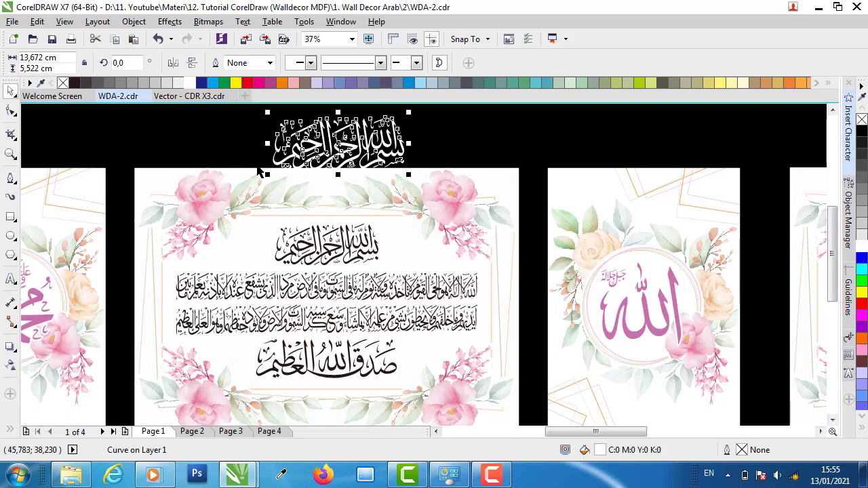
- Move the black reference basmala to the upper middle of the new rose-bordered panel
{"action": "left_click", "coordinate": [335, 250]}
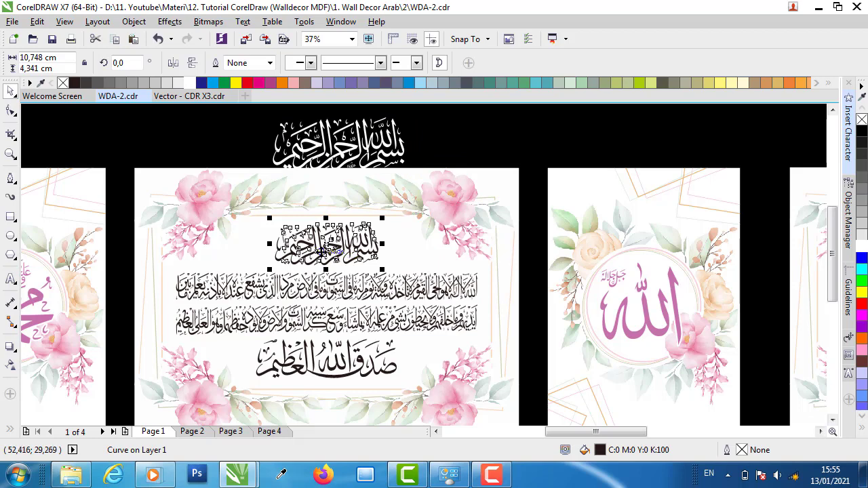
{"action": "scroll", "coordinate": [329, 245], "scroll_direction": "down", "scroll_amount": 1}
{"action": "left_click_drag", "start_coordinate": [328, 245], "coordinate": [655, 251]}
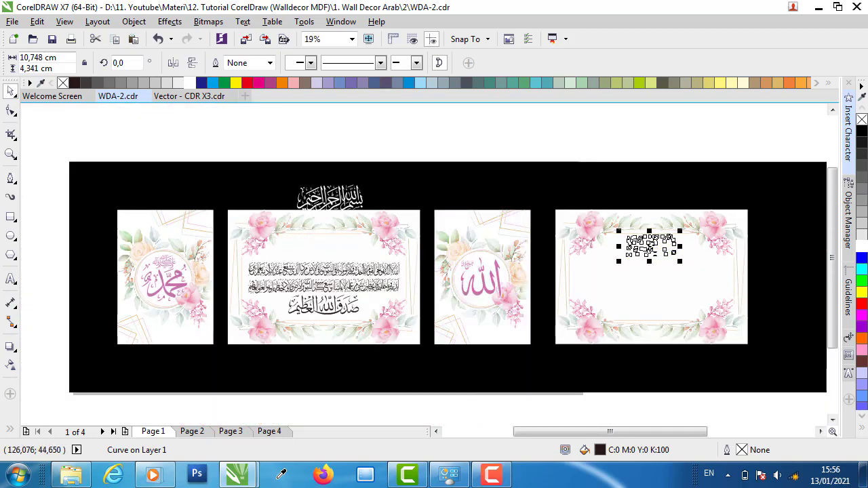
- Place the moved basmala in front of the new panel's white background and deselect it
{"action": "left_click_drag", "start_coordinate": [713, 129], "coordinate": [598, 300]}
{"action": "right_click", "coordinate": [651, 248]}
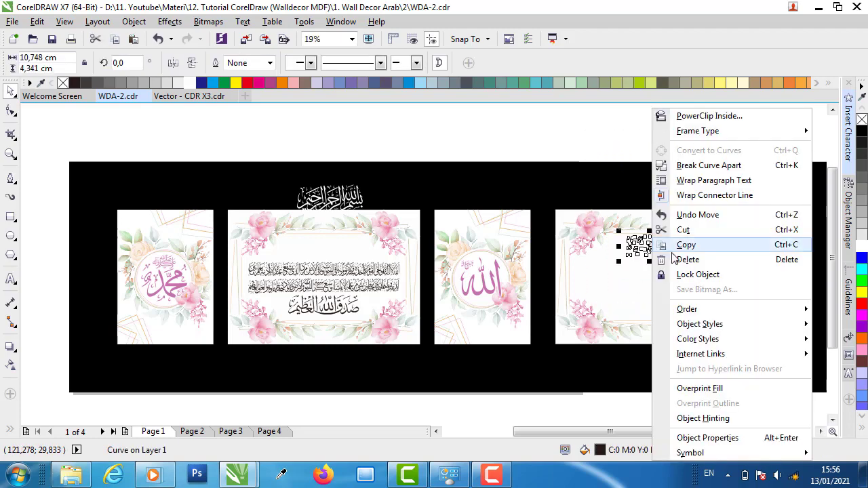
{"action": "mouse_move", "coordinate": [687, 310]}
{"action": "left_click", "coordinate": [550, 408]}
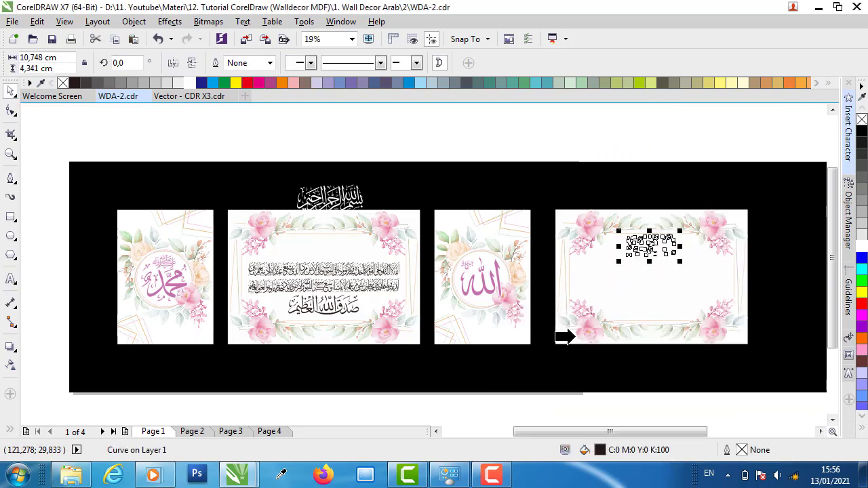
{"action": "left_click", "coordinate": [605, 285]}
{"action": "left_click", "coordinate": [661, 129]}
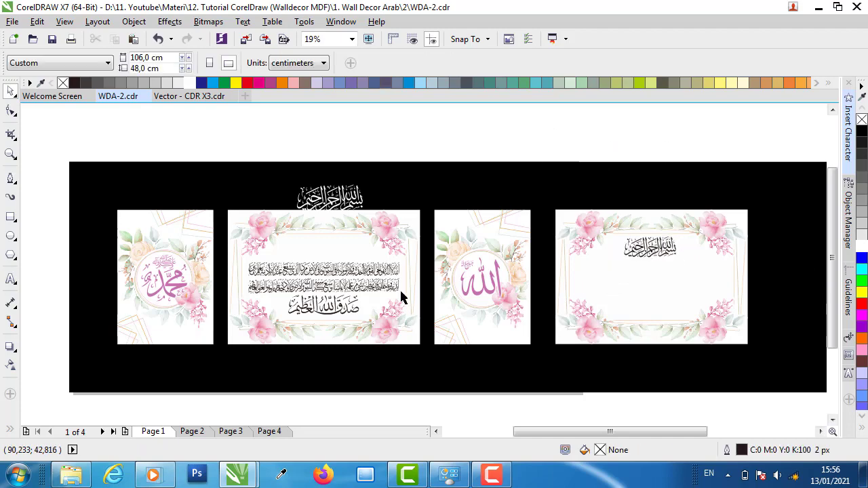
- Switch to Vector - CDR X3.cdr and fill the yellow four-line verse calligraphy with magenta
{"action": "scroll", "coordinate": [397, 302], "scroll_direction": "up", "scroll_amount": 2}
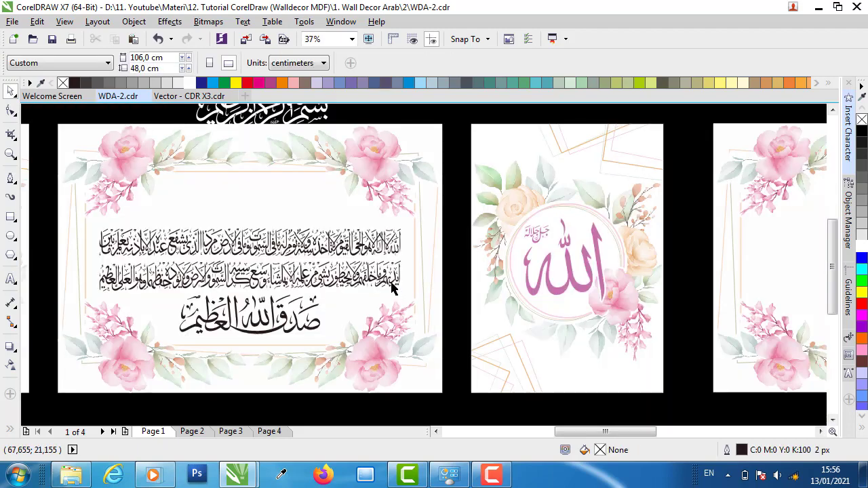
{"action": "left_click", "coordinate": [395, 255]}
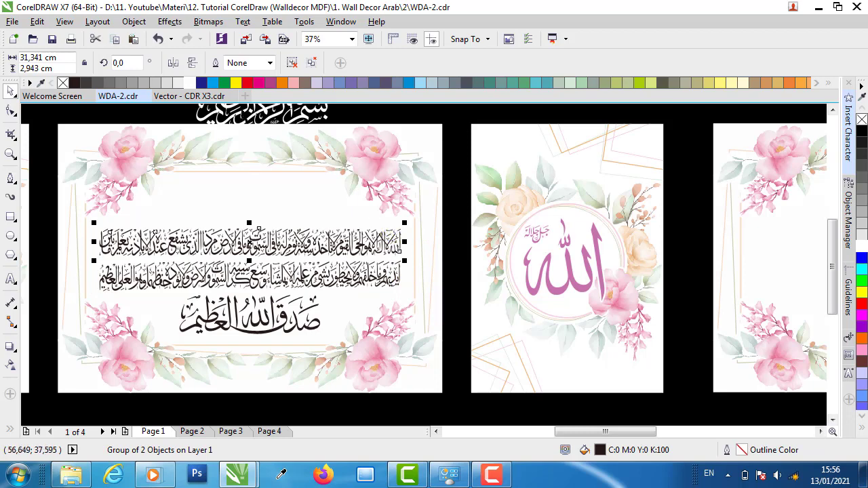
{"action": "left_click", "coordinate": [189, 95]}
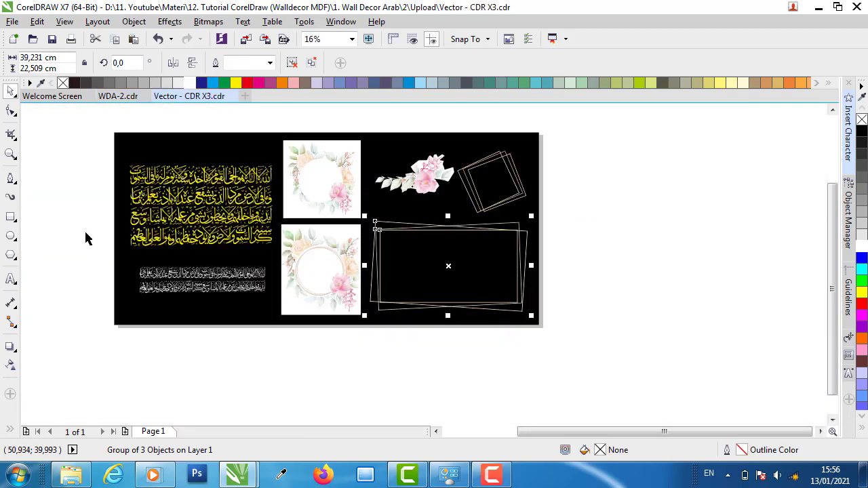
{"action": "left_click", "coordinate": [58, 185]}
{"action": "scroll", "coordinate": [78, 194], "scroll_direction": "up", "scroll_amount": 2}
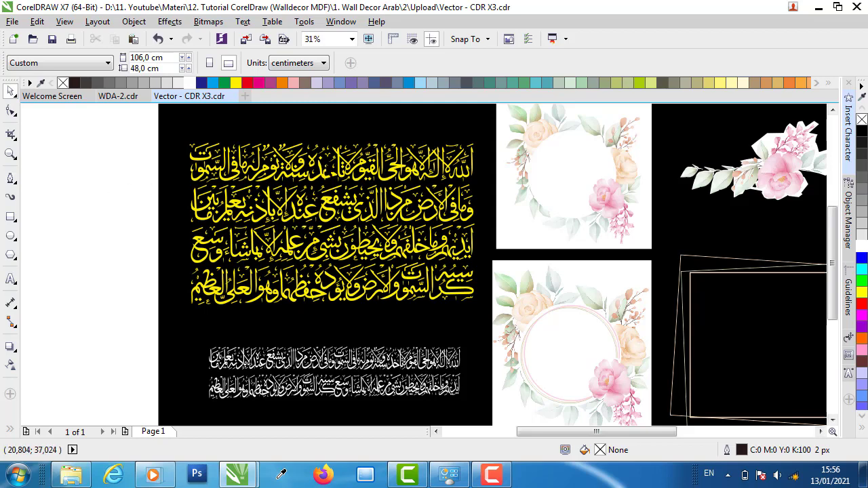
{"action": "left_click", "coordinate": [402, 167]}
{"action": "scroll", "coordinate": [554, 185], "scroll_direction": "down", "scroll_amount": 2}
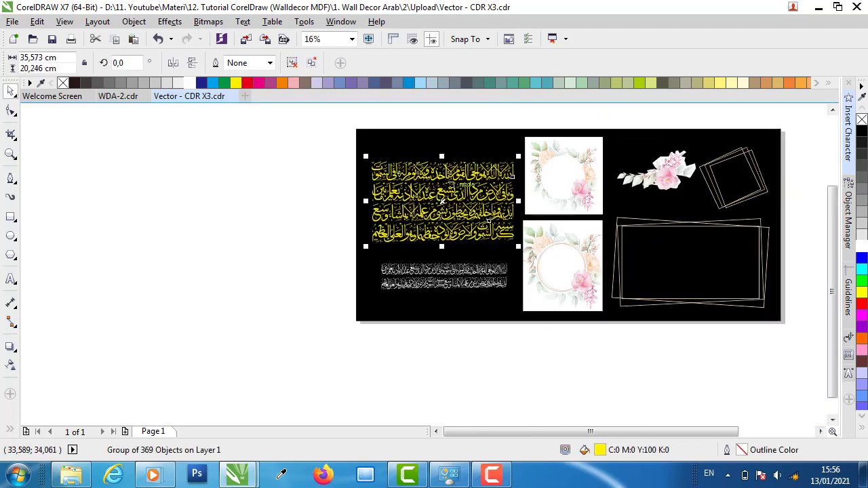
{"action": "scroll", "coordinate": [377, 196], "scroll_direction": "up", "scroll_amount": 2}
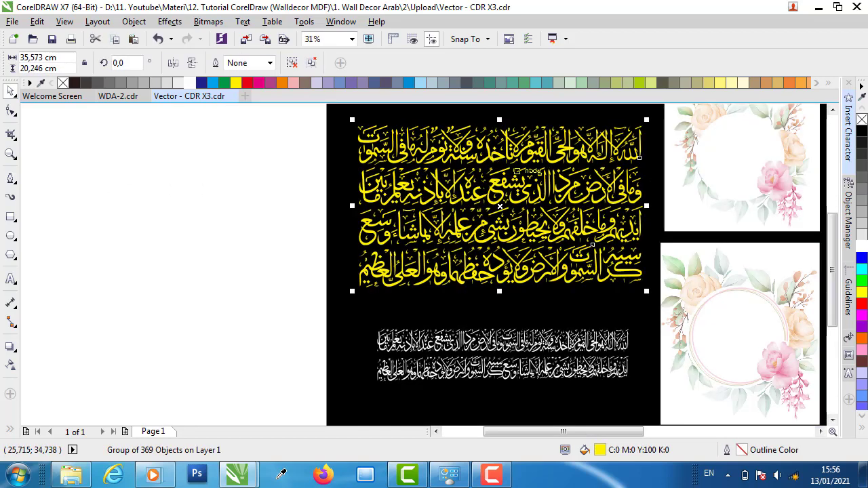
{"action": "left_click", "coordinate": [255, 84]}
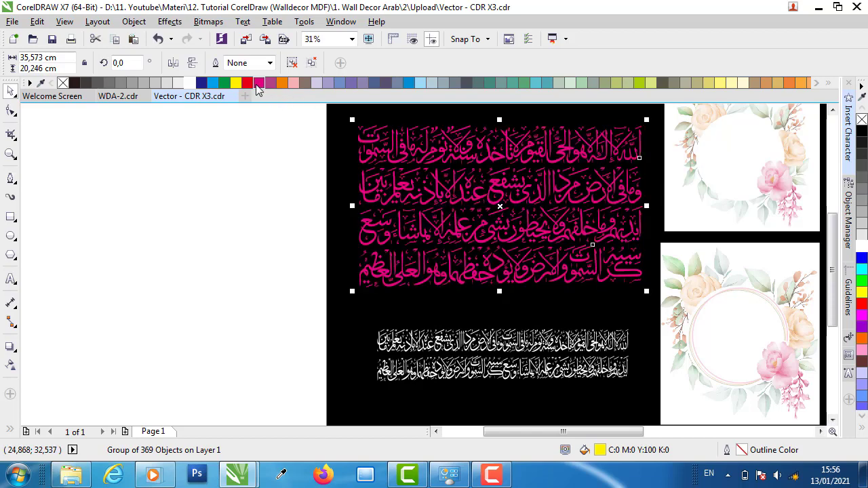
- Try a light pink fill on the four-line verse calligraphy and fill it yellow again
{"action": "left_click", "coordinate": [261, 195]}
{"action": "left_click", "coordinate": [490, 158]}
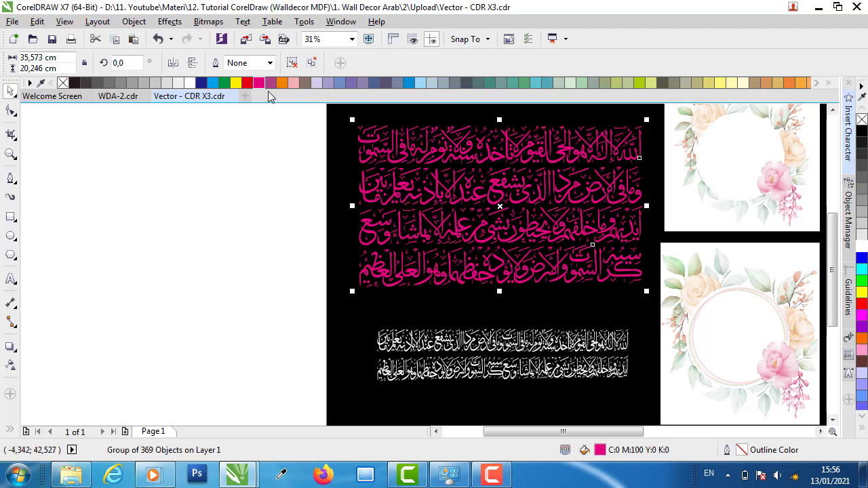
{"action": "left_click", "coordinate": [294, 83]}
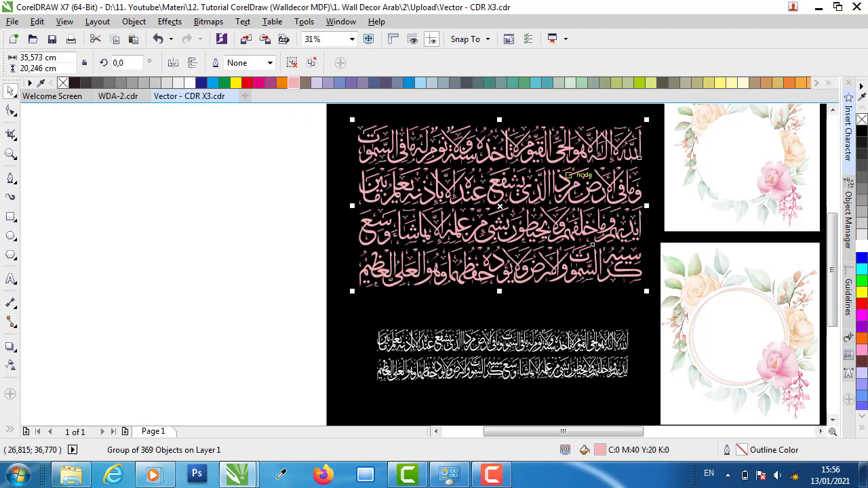
{"action": "left_click", "coordinate": [236, 83]}
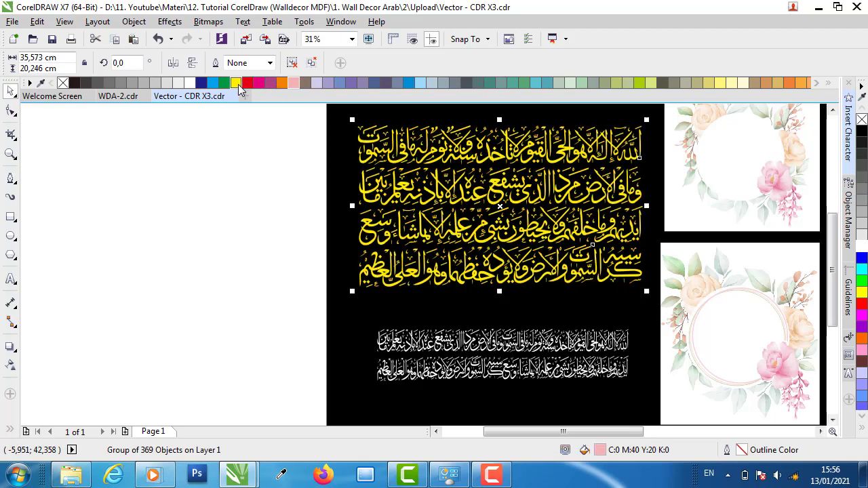
- Try a purple fill (C:20 M:80 Y:0 K:20) on both lines of the small white verse and restore white
{"action": "left_click", "coordinate": [242, 235]}
{"action": "left_click", "coordinate": [461, 352]}
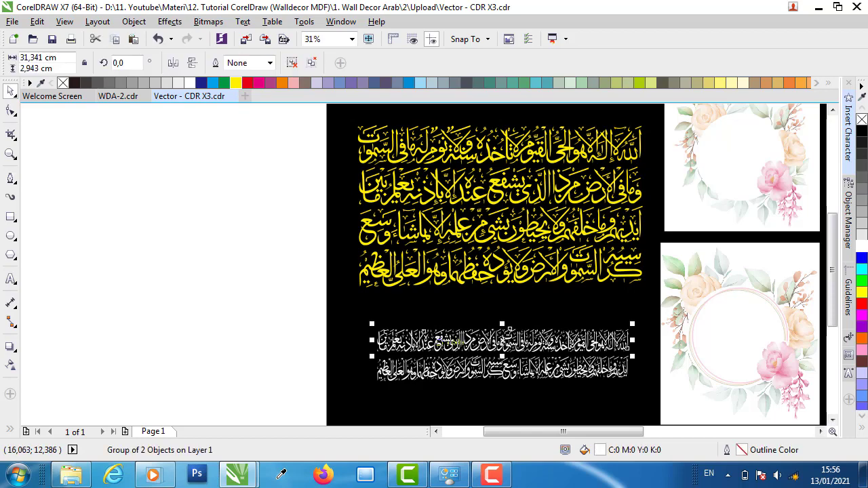
{"action": "left_click", "coordinate": [265, 316]}
{"action": "left_click_drag", "start_coordinate": [253, 308], "coordinate": [661, 415]}
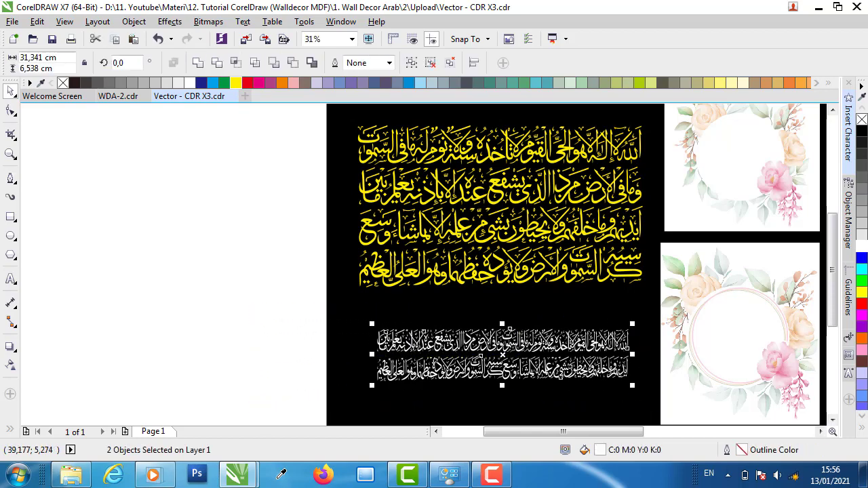
{"action": "left_click", "coordinate": [273, 84]}
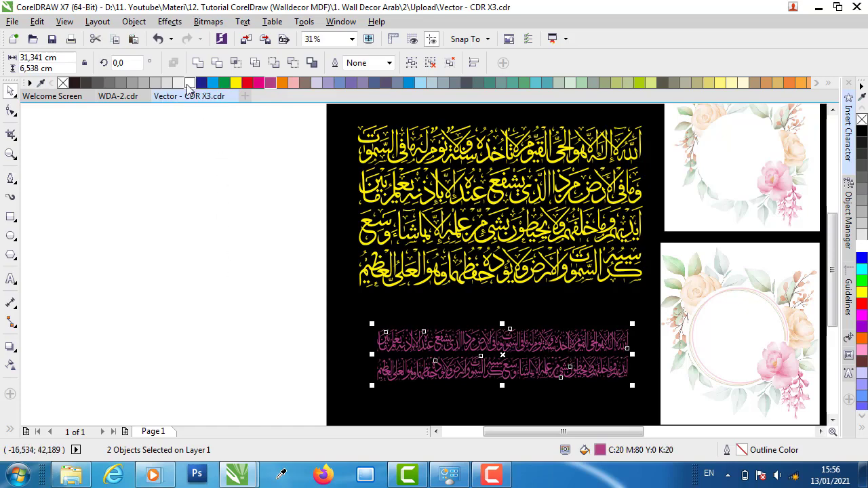
- Draw a rectangle about 39.1 × 6.2 cm around the first line of the yellow verse and give it a white outline
{"action": "left_click", "coordinate": [425, 234]}
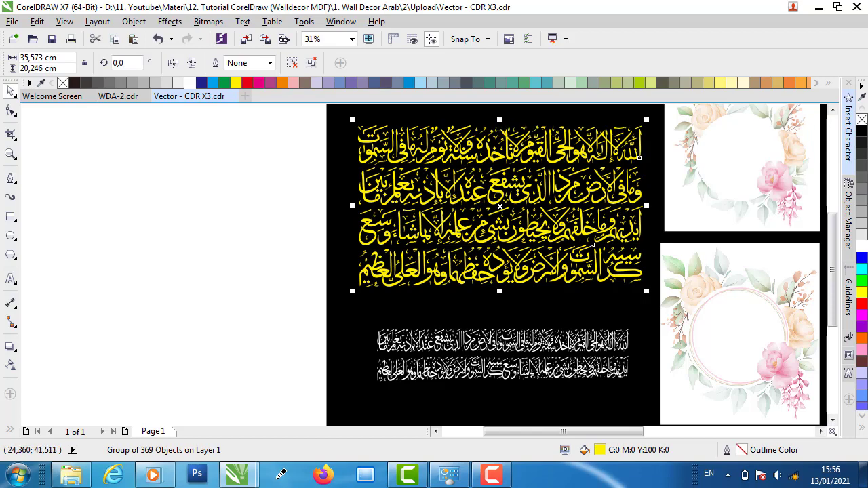
{"action": "scroll", "coordinate": [521, 113], "scroll_direction": "up", "scroll_amount": 1}
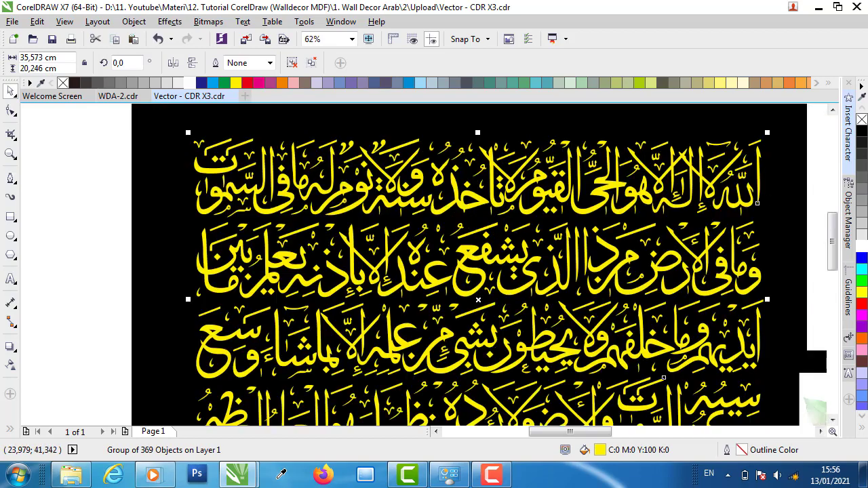
{"action": "left_click", "coordinate": [10, 218]}
{"action": "left_click_drag", "start_coordinate": [155, 119], "coordinate": [783, 220]}
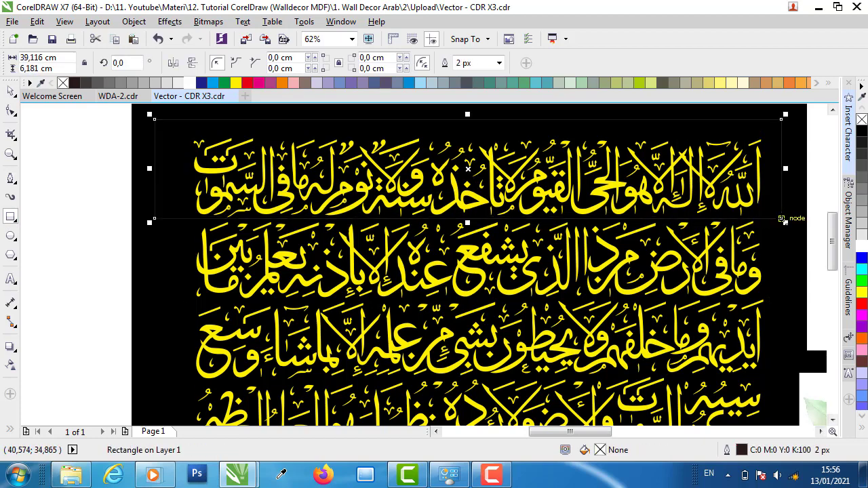
{"action": "left_click", "coordinate": [10, 91]}
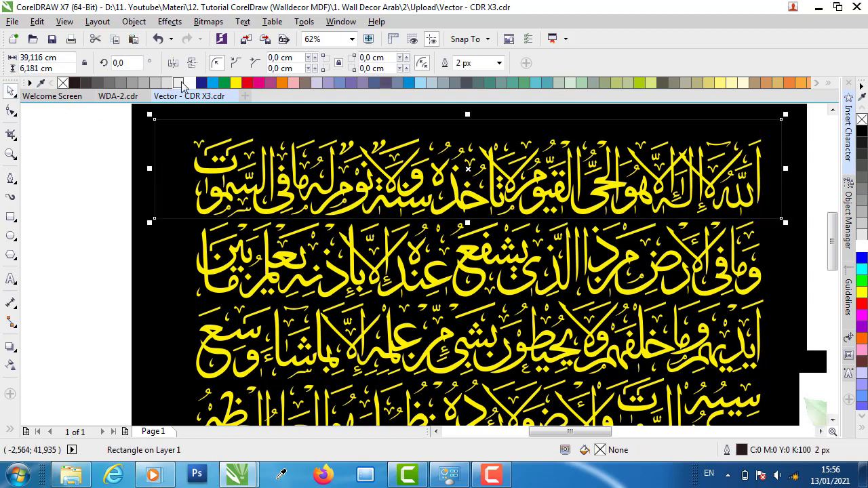
{"action": "right_click", "coordinate": [186, 82]}
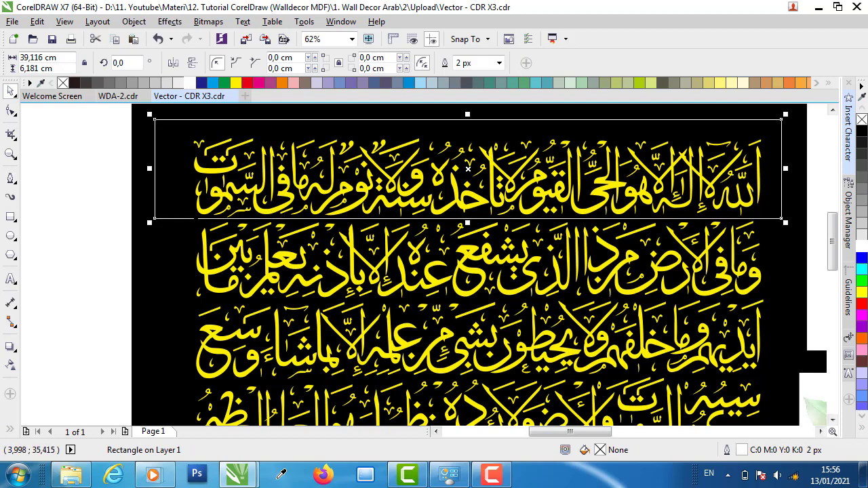
- Intersect the rectangle with the yellow verse and move the extracted first line onto the empty area beside the black page
{"action": "left_click", "coordinate": [424, 243], "text": "shift"}
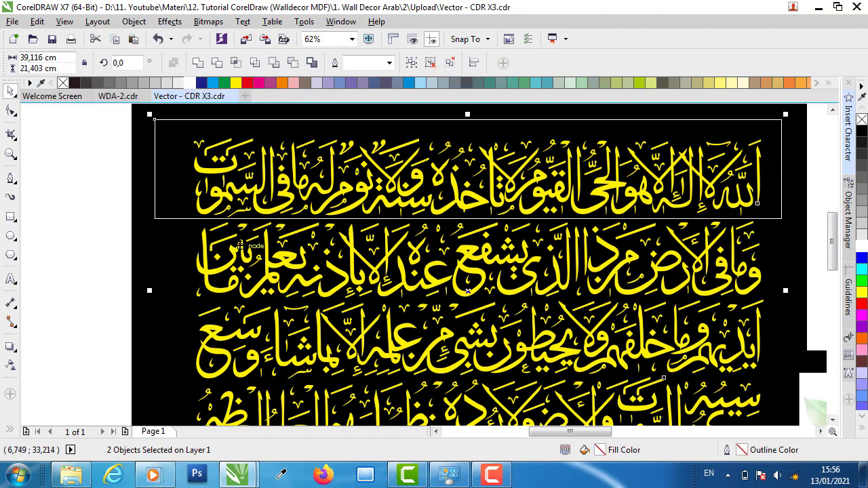
{"action": "scroll", "coordinate": [499, 227], "scroll_direction": "down", "scroll_amount": 1}
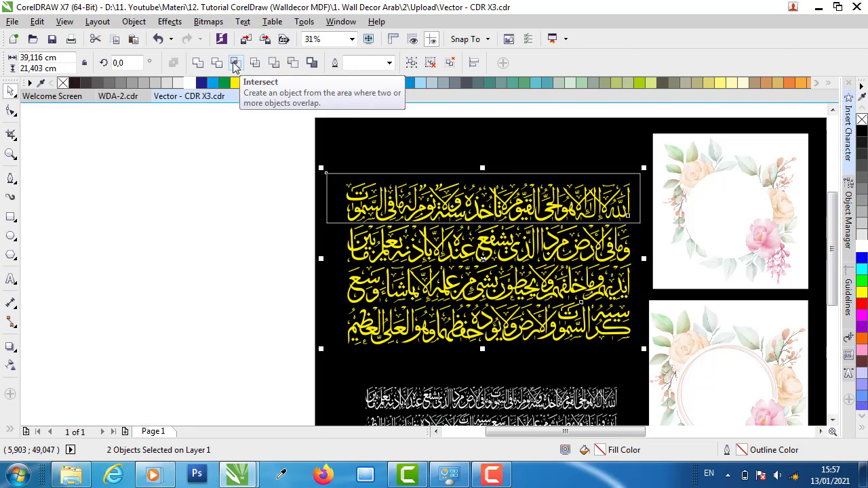
{"action": "left_click", "coordinate": [235, 64]}
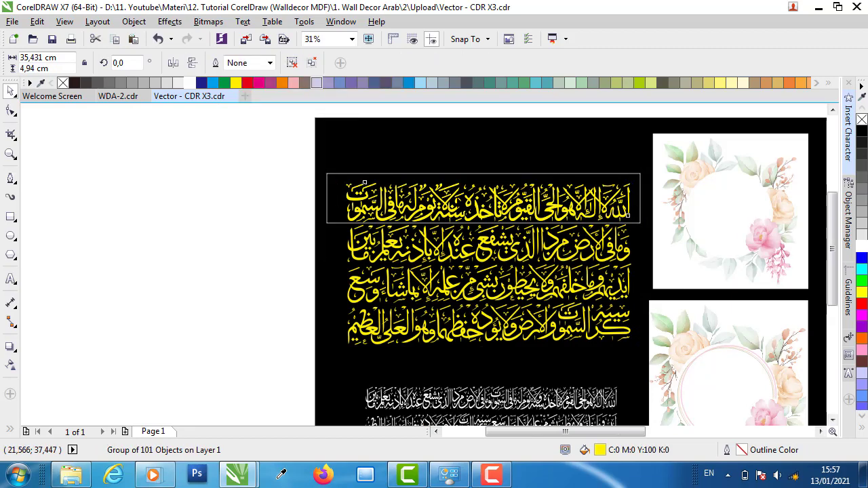
{"action": "left_click_drag", "start_coordinate": [486, 202], "coordinate": [161, 198]}
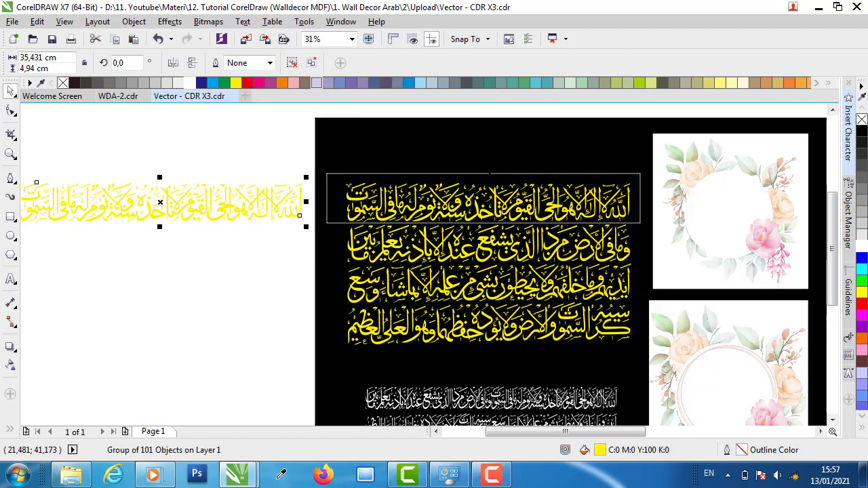
- Fit the white-outlined rectangle around the second line of the yellow verse, reducing its height to about 5.1 cm
{"action": "left_click", "coordinate": [483, 197]}
{"action": "left_click_drag", "start_coordinate": [482, 169], "coordinate": [487, 247]}
{"action": "scroll", "coordinate": [482, 266], "scroll_direction": "up", "scroll_amount": 2}
{"action": "scroll", "coordinate": [493, 248], "scroll_direction": "down", "scroll_amount": 1}
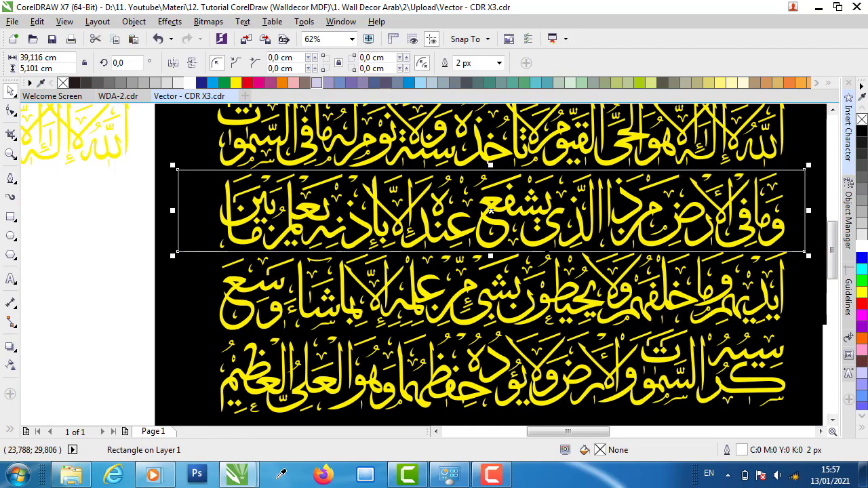
- Intersect the rectangle with the yellow verse and move the extracted second line below the extracted first line
{"action": "left_click", "coordinate": [490, 212], "text": "shift"}
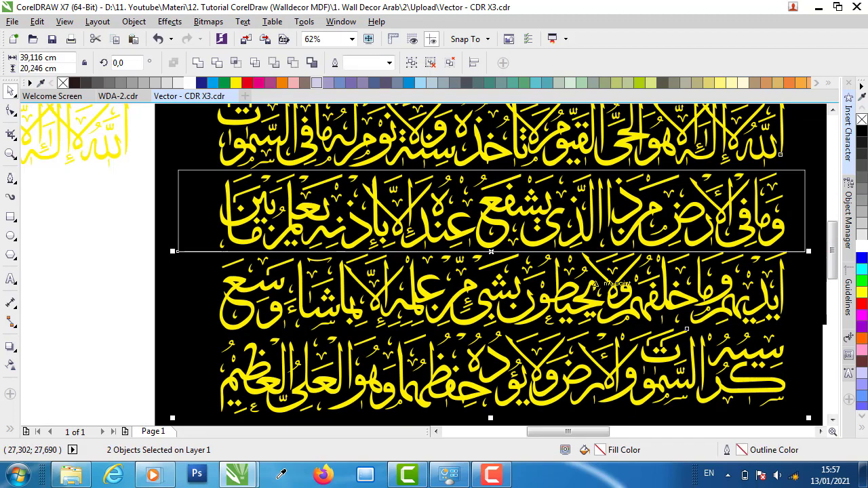
{"action": "scroll", "coordinate": [633, 259], "scroll_direction": "down", "scroll_amount": 1}
{"action": "left_click", "coordinate": [234, 63]}
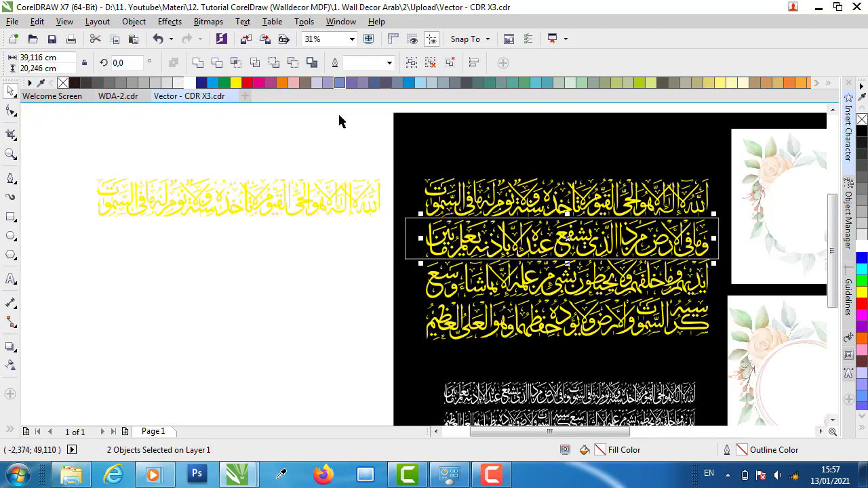
{"action": "left_click_drag", "start_coordinate": [517, 241], "coordinate": [153, 240]}
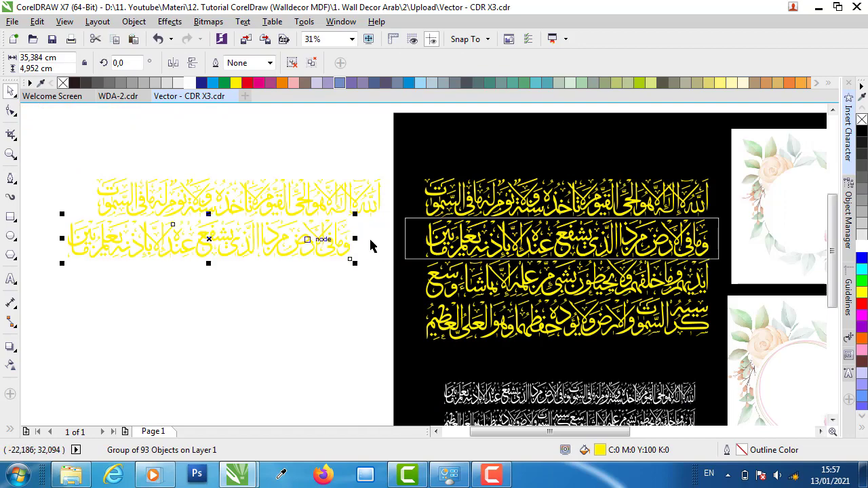
- Place the extracted second line end to end after the first, filling both with black and deselecting them
{"action": "scroll", "coordinate": [285, 237], "scroll_direction": "down", "scroll_amount": 2}
{"action": "scroll", "coordinate": [341, 252], "scroll_direction": "up", "scroll_amount": 2}
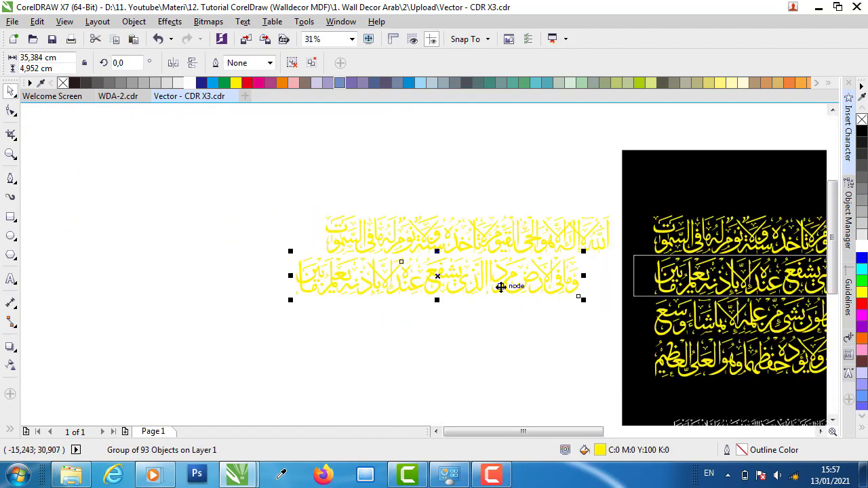
{"action": "left_click_drag", "start_coordinate": [502, 286], "coordinate": [249, 247]}
{"action": "left_click", "coordinate": [346, 233], "text": "shift"}
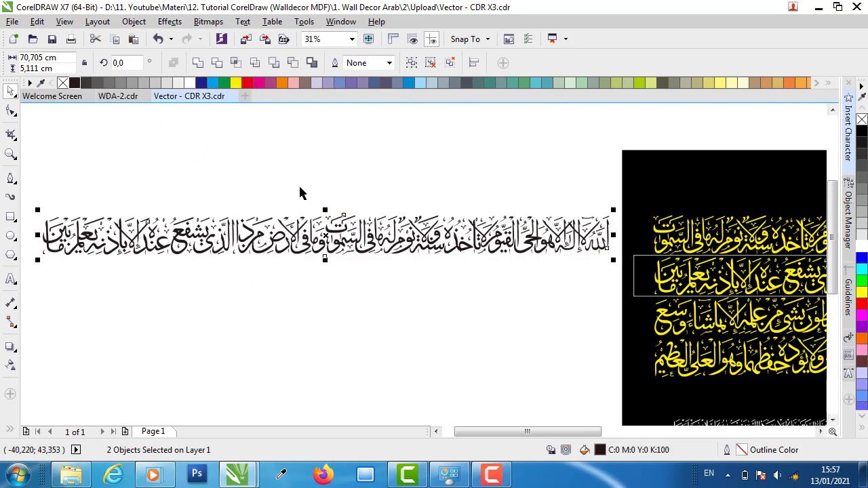
{"action": "left_click", "coordinate": [301, 191]}
- Close the gap between the two black verse lines and align their bottom edges
{"action": "left_click", "coordinate": [325, 241]}
{"action": "scroll", "coordinate": [324, 242], "scroll_direction": "up", "scroll_amount": 2}
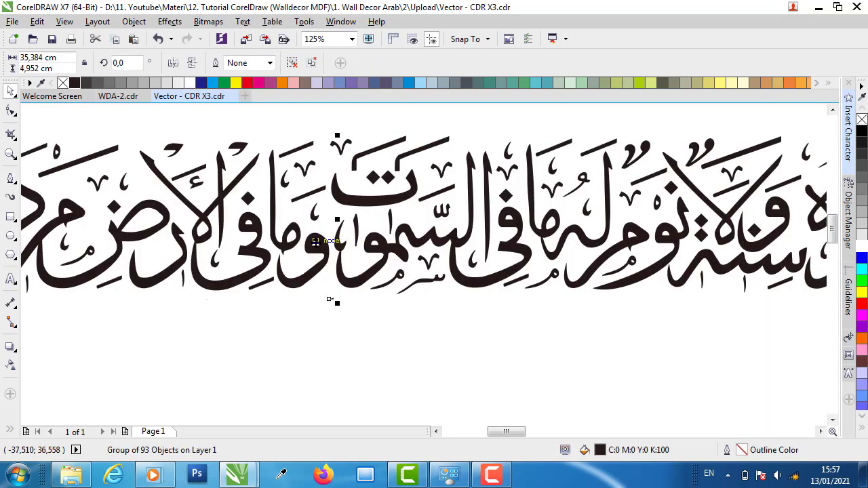
{"action": "left_click_drag", "start_coordinate": [315, 241], "coordinate": [334, 240]}
{"action": "scroll", "coordinate": [325, 205], "scroll_direction": "up", "scroll_amount": 2}
{"action": "scroll", "coordinate": [328, 173], "scroll_direction": "down", "scroll_amount": 4}
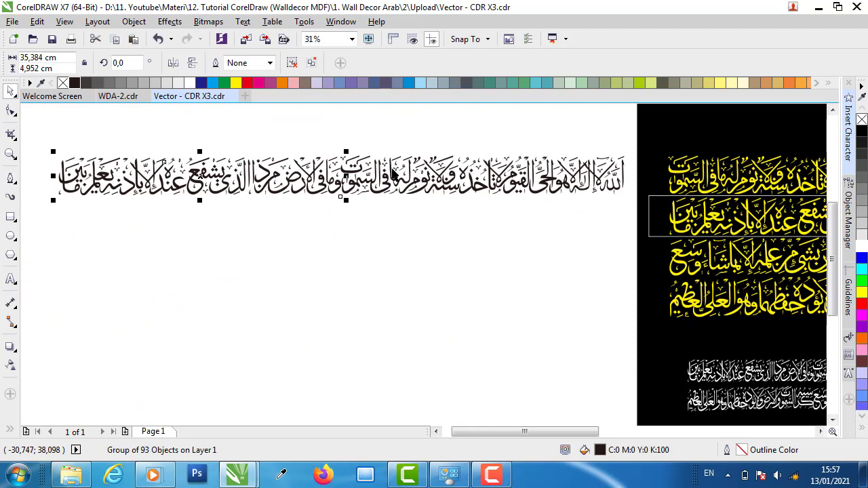
{"action": "left_click", "coordinate": [396, 174], "text": "shift"}
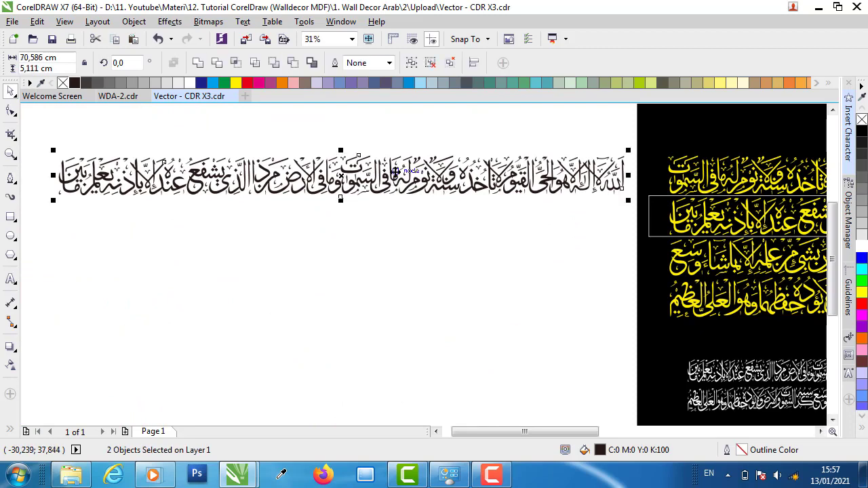
{"action": "key", "text": "b"}
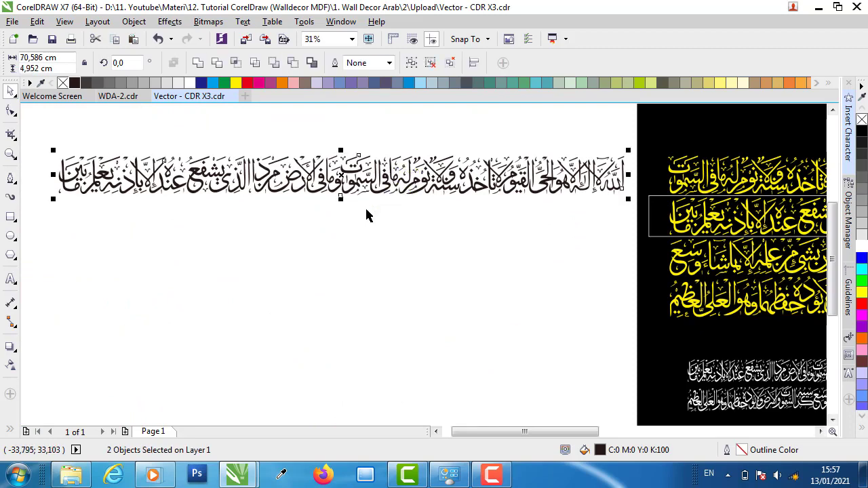
- Select both joined black verse parts and group them
{"action": "scroll", "coordinate": [339, 236], "scroll_direction": "down", "scroll_amount": 2}
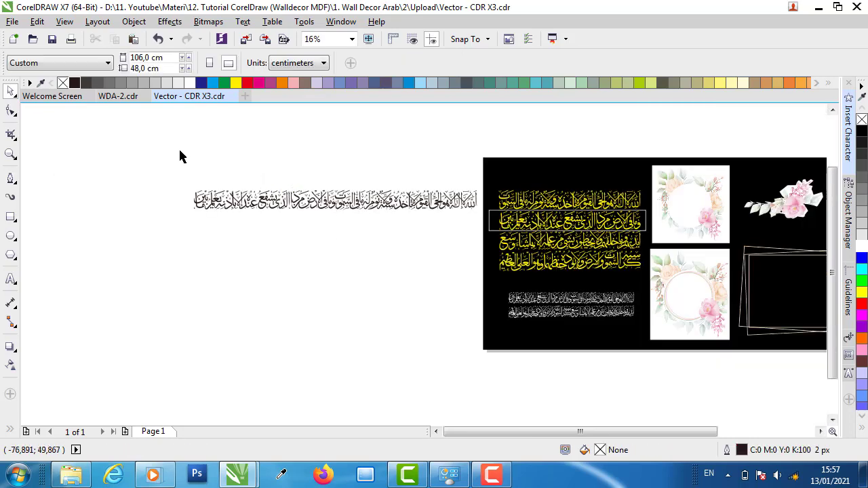
{"action": "left_click_drag", "start_coordinate": [177, 149], "coordinate": [478, 256]}
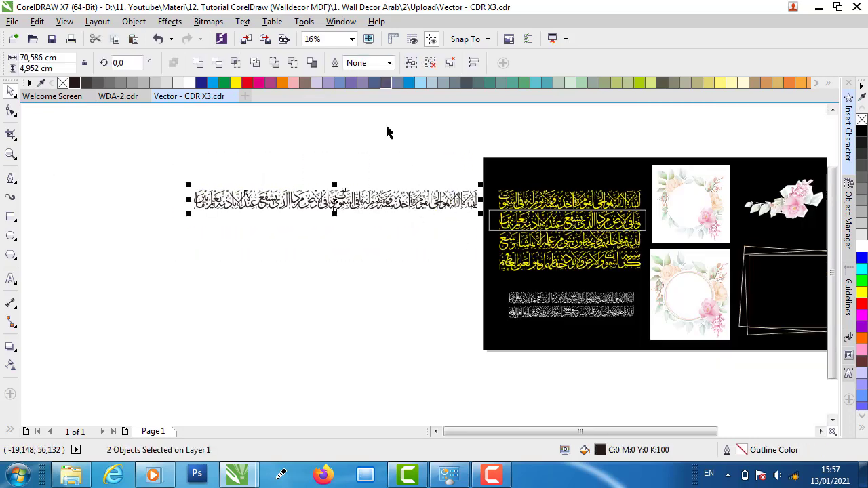
{"action": "right_click", "coordinate": [383, 200]}
{"action": "left_click", "coordinate": [427, 228]}
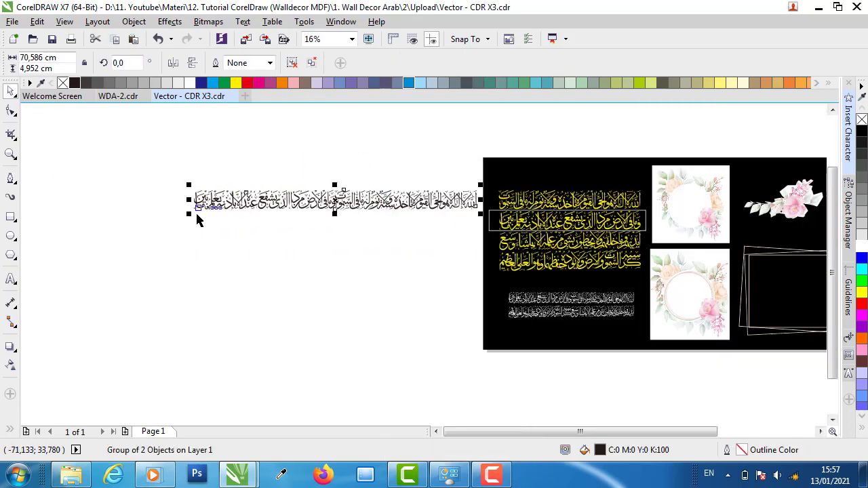
- Scale the grouped black verse line proportionally to about 46.5 cm wide, reposition it beside the black page and deselect it
{"action": "left_click_drag", "start_coordinate": [191, 220], "coordinate": [285, 208]}
{"action": "scroll", "coordinate": [413, 200], "scroll_direction": "up", "scroll_amount": 2}
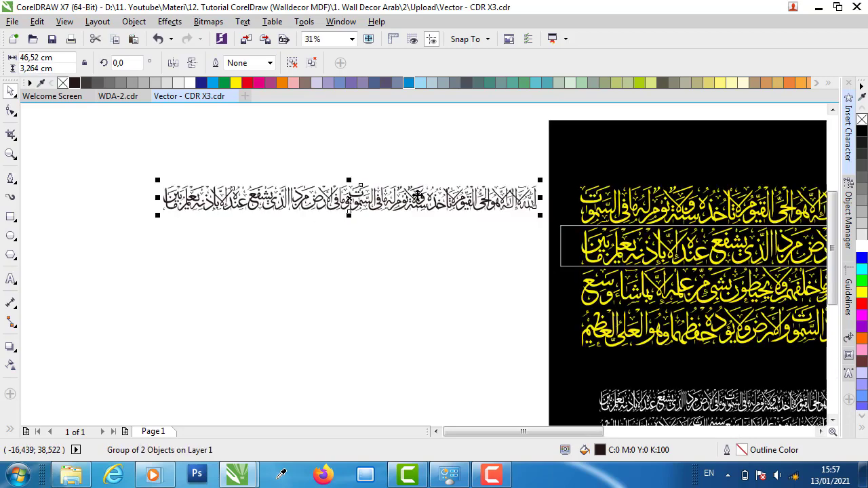
{"action": "left_click_drag", "start_coordinate": [397, 211], "coordinate": [371, 217]}
{"action": "left_click", "coordinate": [346, 248]}
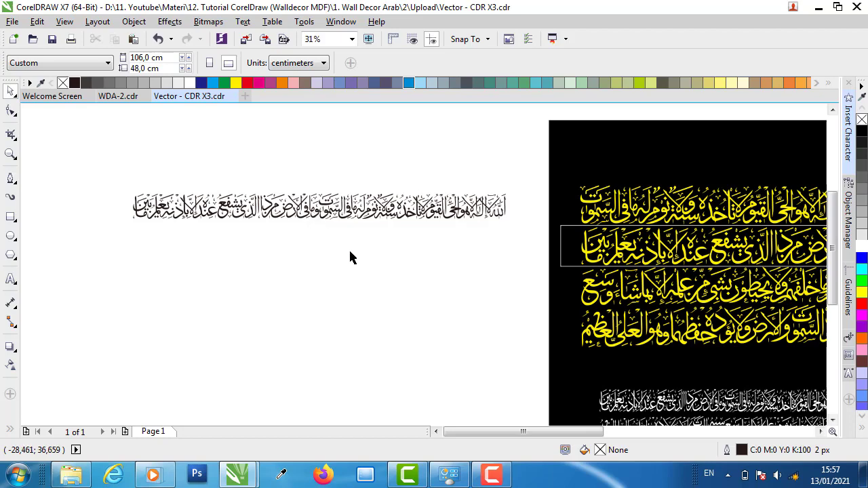
- Move the white-outlined rectangle onto the third line of the yellow verse
{"action": "scroll", "coordinate": [319, 227], "scroll_direction": "down", "scroll_amount": 1}
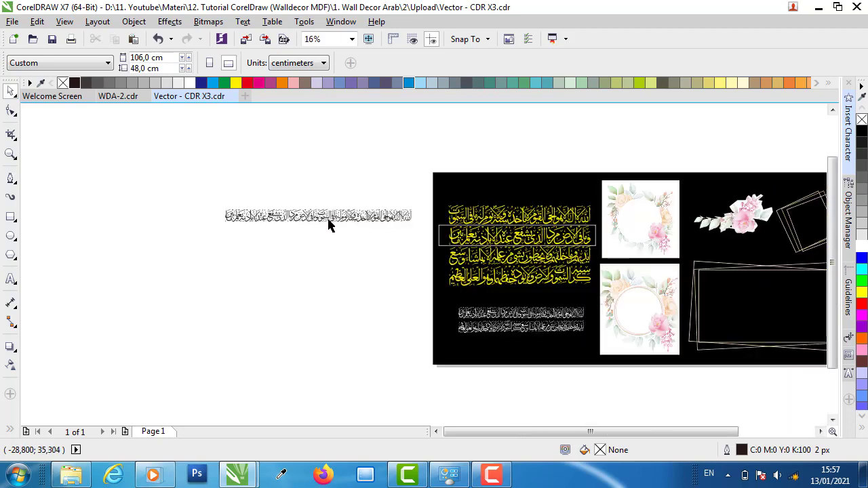
{"action": "scroll", "coordinate": [547, 322], "scroll_direction": "up", "scroll_amount": 1}
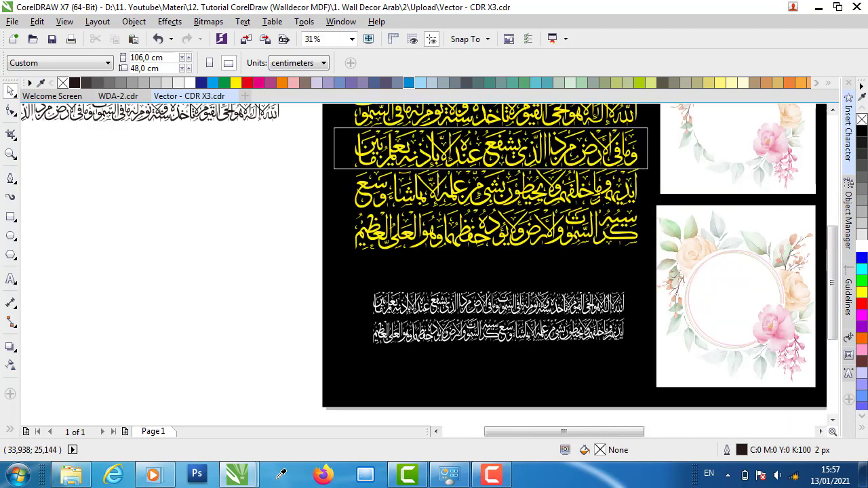
{"action": "left_click_drag", "start_coordinate": [488, 168], "coordinate": [494, 247]}
{"action": "left_click_drag", "start_coordinate": [488, 213], "coordinate": [488, 207]}
- Select both lines of the small white verse below the yellow one and group them
{"action": "left_click", "coordinate": [575, 305]}
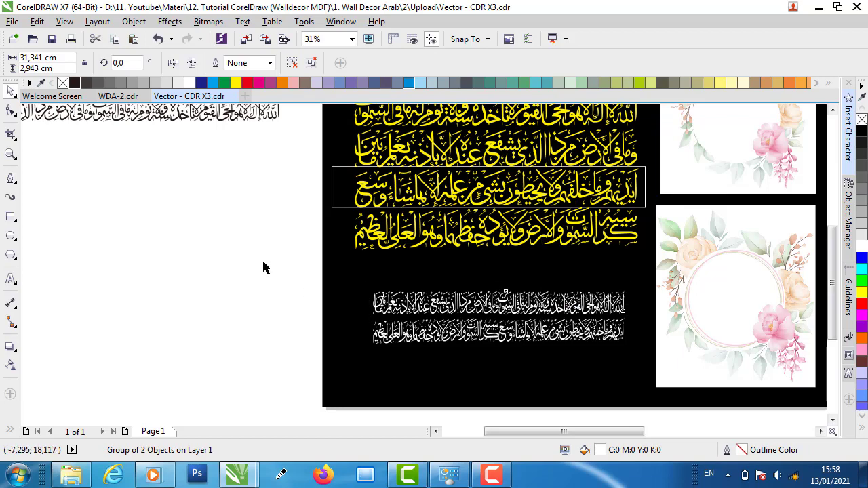
{"action": "left_click_drag", "start_coordinate": [236, 264], "coordinate": [646, 361]}
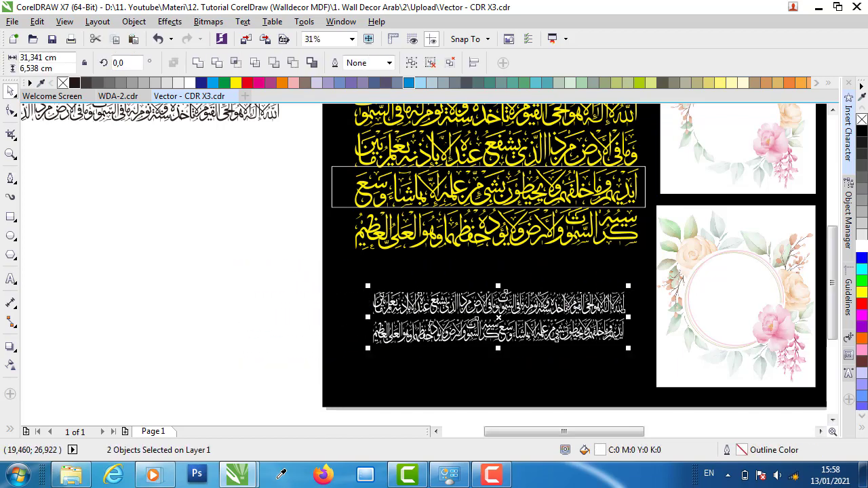
{"action": "left_click", "coordinate": [414, 61]}
{"action": "right_click", "coordinate": [488, 287]}
{"action": "left_click", "coordinate": [466, 305]}
{"action": "left_click", "coordinate": [467, 305]}
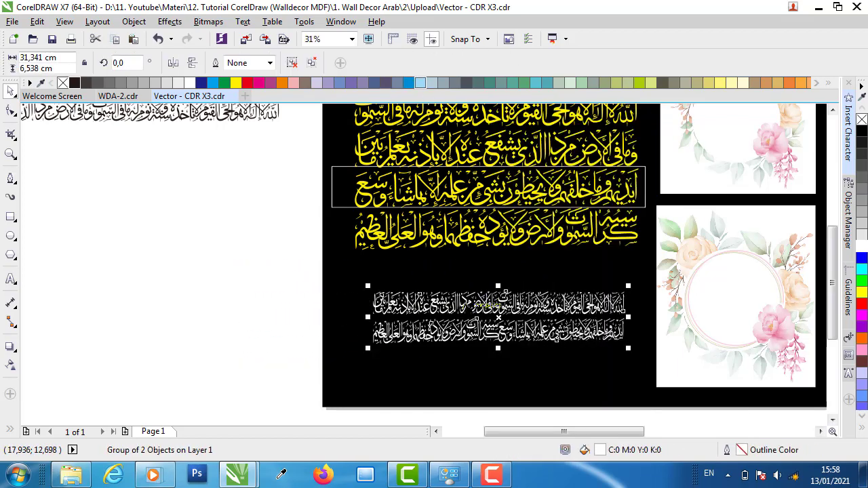
- Copy the grouped two-line white verse and paste it into WDA-2.cdr
{"action": "right_click", "coordinate": [466, 305]}
{"action": "left_click", "coordinate": [500, 275]}
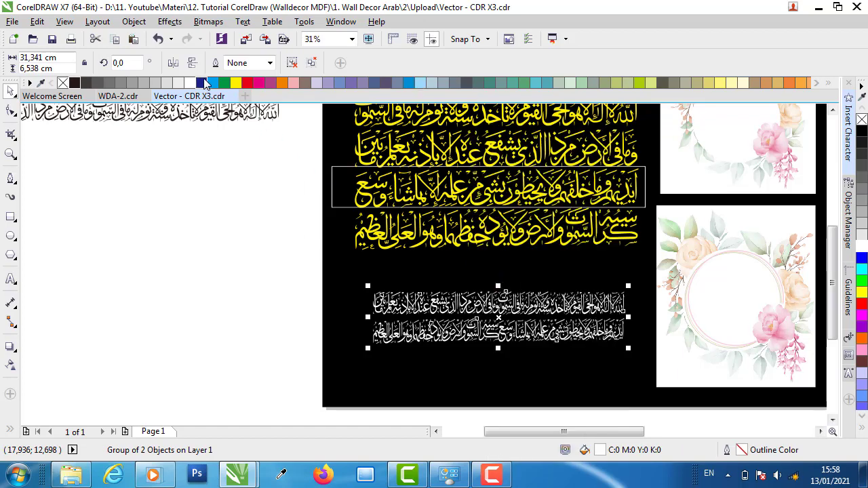
{"action": "left_click", "coordinate": [118, 96]}
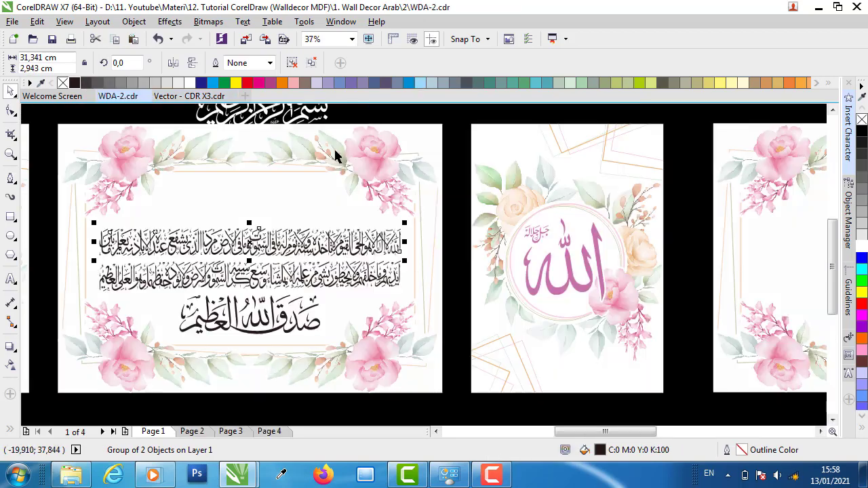
{"action": "scroll", "coordinate": [335, 170], "scroll_direction": "down", "scroll_amount": 5}
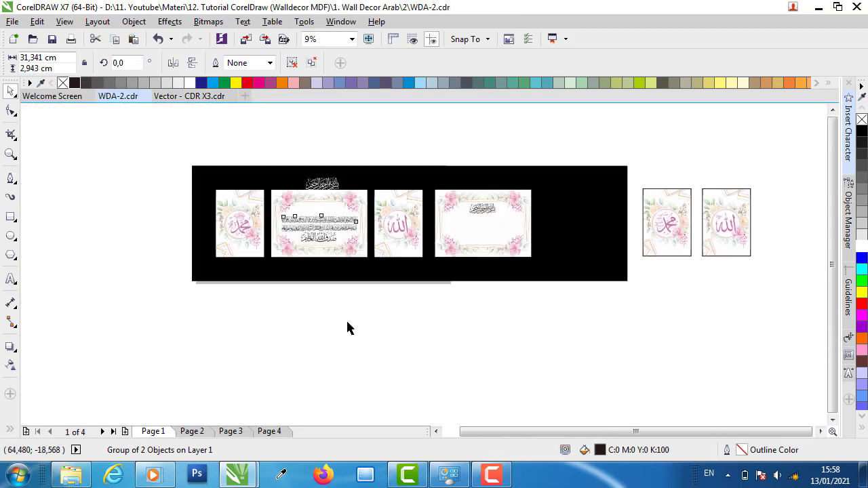
{"action": "left_click", "coordinate": [365, 330]}
{"action": "right_click", "coordinate": [365, 330]}
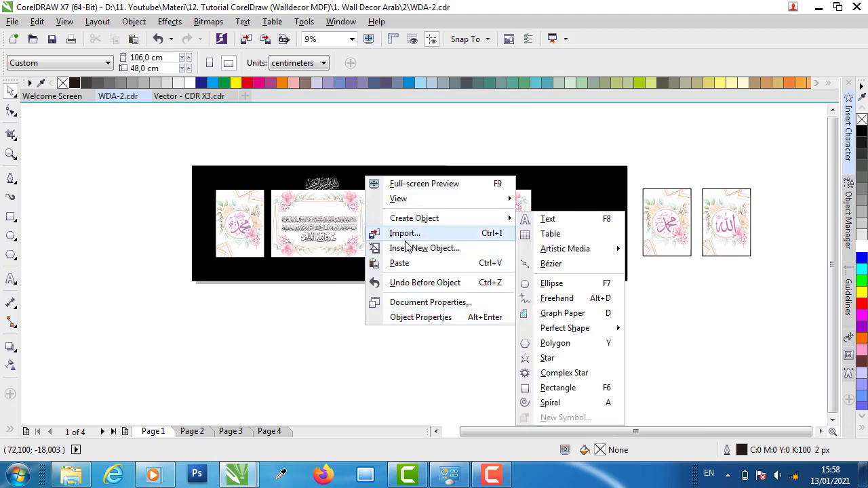
{"action": "left_click", "coordinate": [399, 263]}
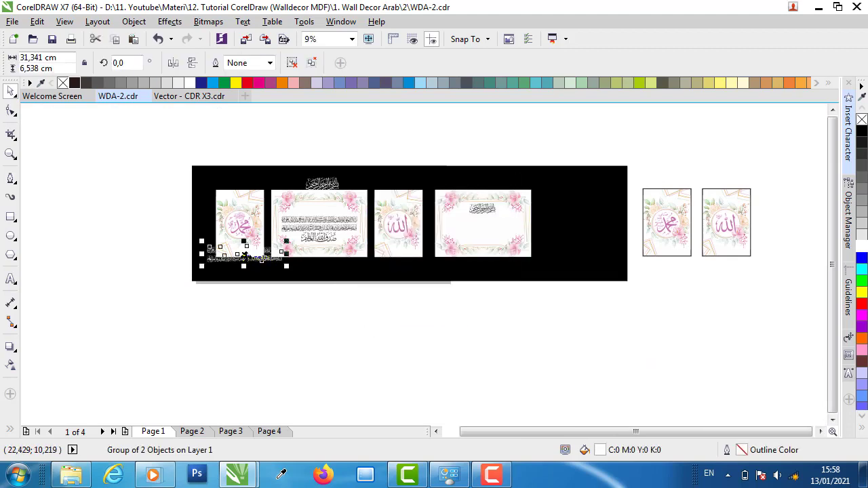
- Move the pasted verse onto the new floral panel beneath the Bismillah and fill it with black
{"action": "left_click_drag", "start_coordinate": [244, 255], "coordinate": [409, 241]}
{"action": "left_click_drag", "start_coordinate": [496, 227], "coordinate": [503, 220]}
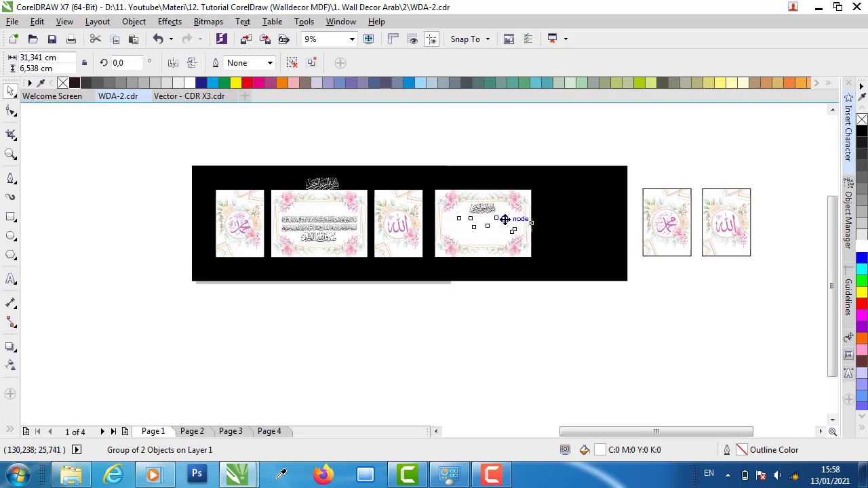
{"action": "scroll", "coordinate": [505, 218], "scroll_direction": "up", "scroll_amount": 2}
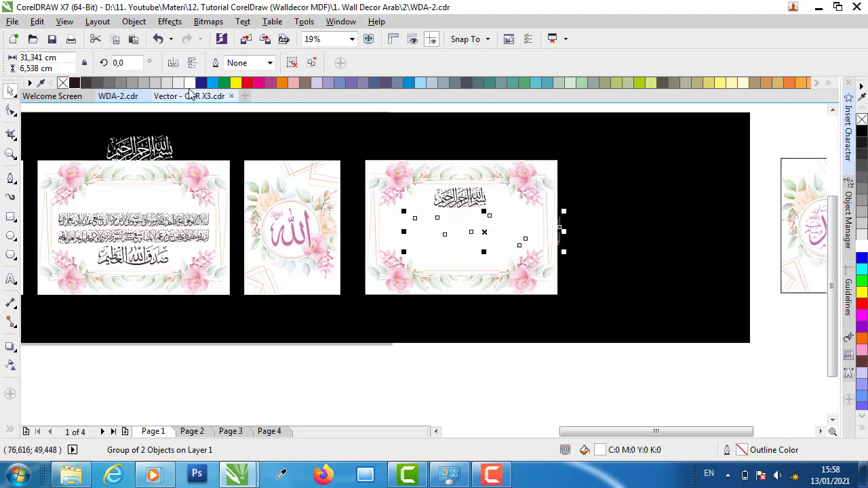
{"action": "left_click", "coordinate": [75, 82]}
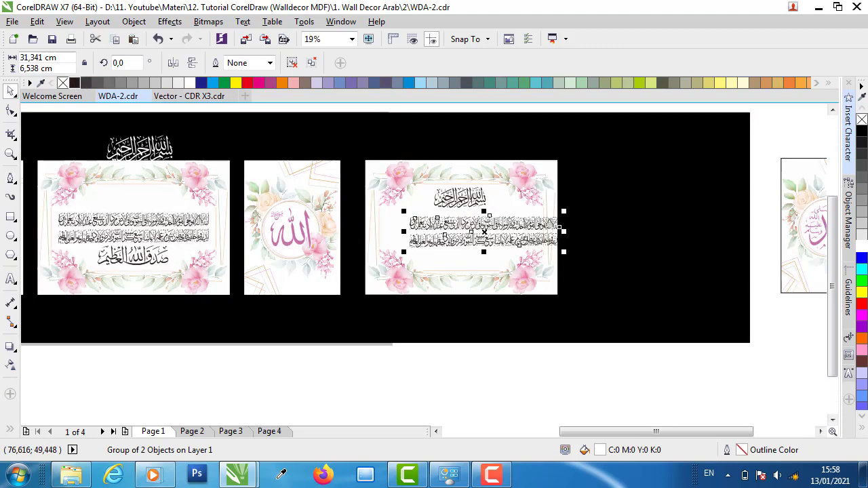
- Centre the black verse and the Bismillah horizontally on the new floral panel
{"action": "left_click", "coordinate": [461, 173], "text": "shift"}
{"action": "key", "text": "c"}
{"action": "left_click", "coordinate": [485, 368]}
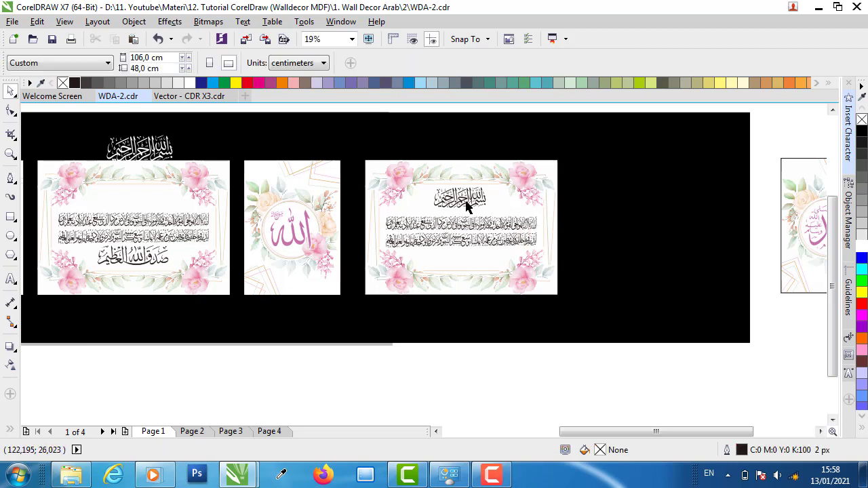
{"action": "left_click", "coordinate": [465, 198]}
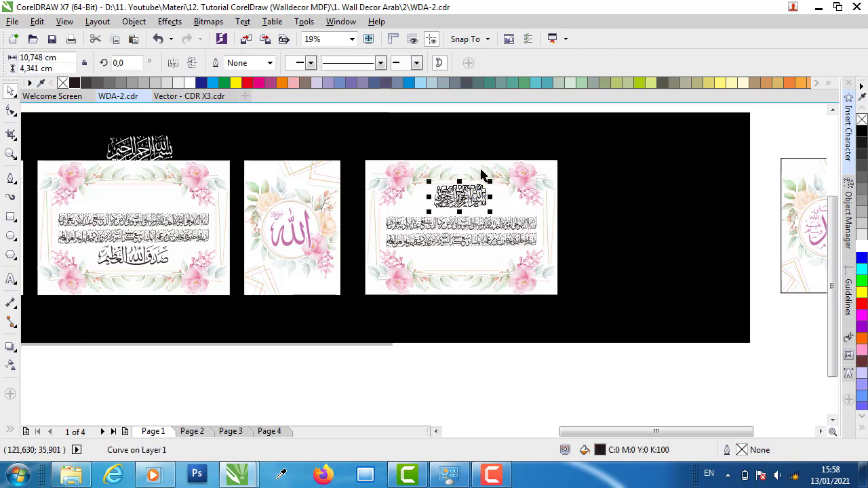
{"action": "left_click", "coordinate": [526, 171], "text": "shift"}
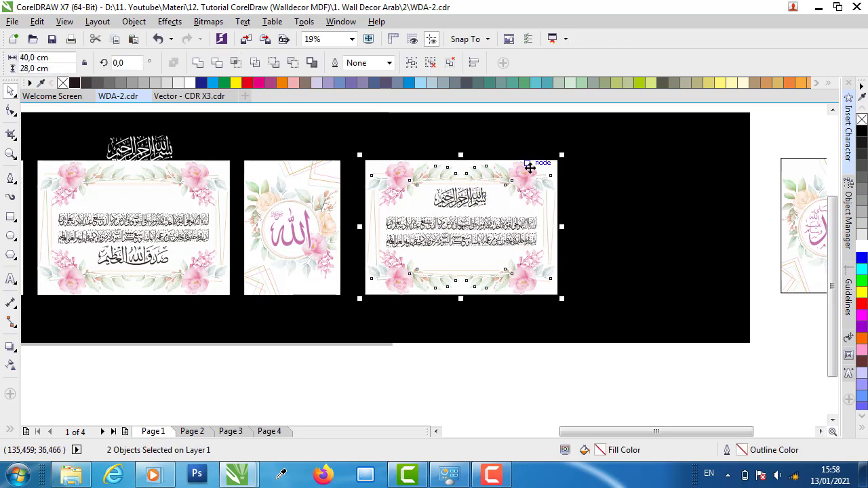
{"action": "key", "text": "c"}
{"action": "left_click", "coordinate": [491, 366]}
- Examine the two verse lines on the new panel up close for their alignment and fit
{"action": "left_click", "coordinate": [469, 244]}
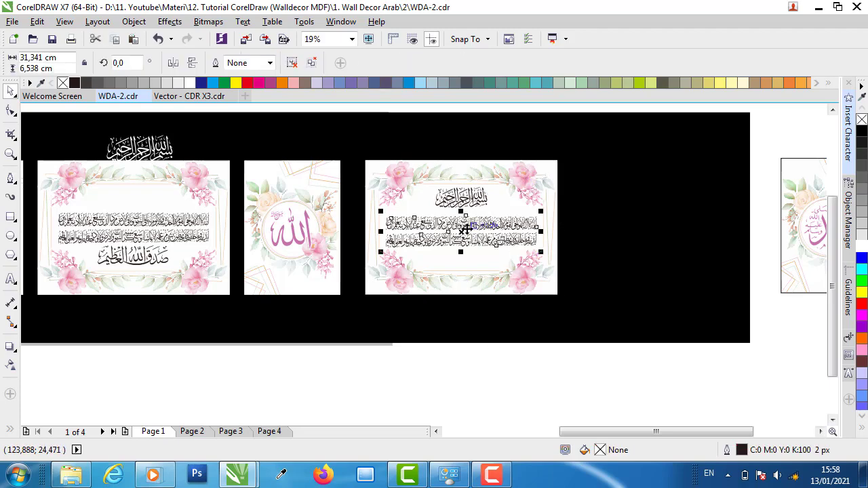
{"action": "scroll", "coordinate": [480, 230], "scroll_direction": "up", "scroll_amount": 2}
{"action": "scroll", "coordinate": [573, 237], "scroll_direction": "up", "scroll_amount": 2}
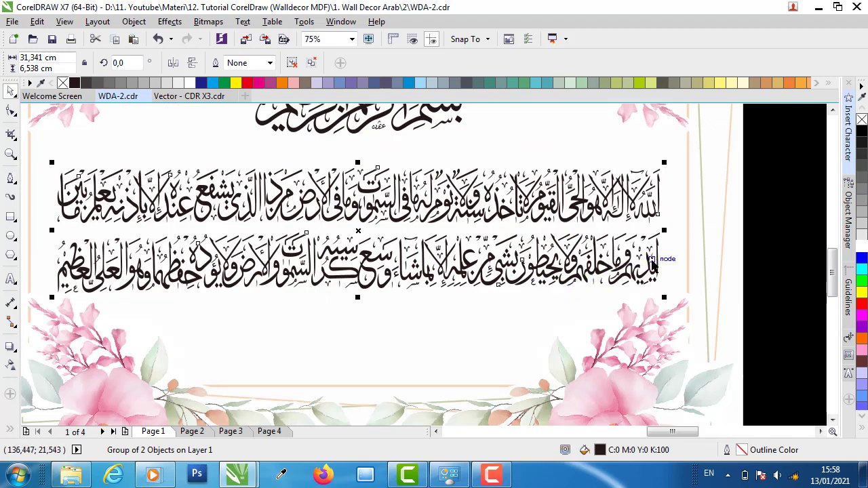
{"action": "scroll", "coordinate": [450, 248], "scroll_direction": "down", "scroll_amount": 2}
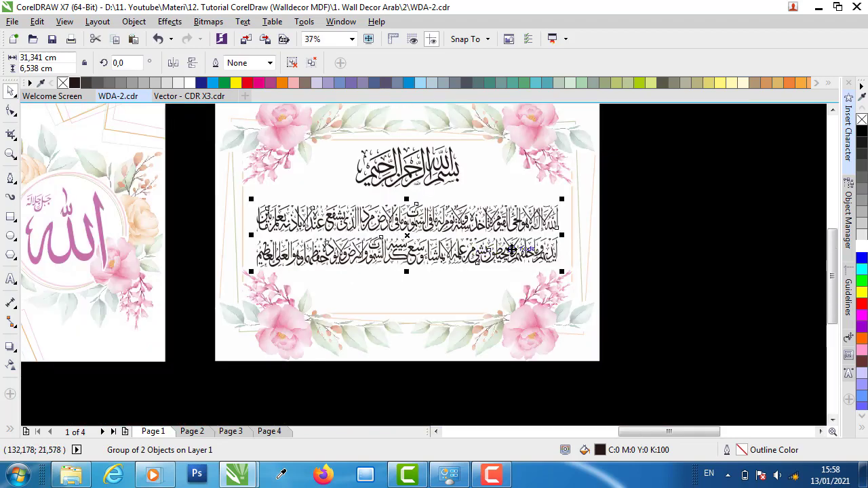
{"action": "scroll", "coordinate": [513, 251], "scroll_direction": "down", "scroll_amount": 3}
{"action": "scroll", "coordinate": [576, 246], "scroll_direction": "down", "scroll_amount": 1}
{"action": "left_click", "coordinate": [503, 309]}
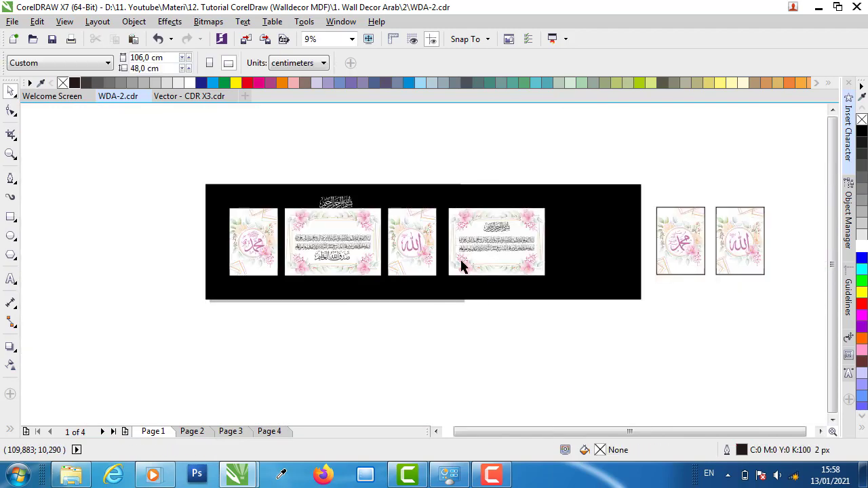
- Select the closing phrase below the reference panel's verse to check its font
{"action": "scroll", "coordinate": [415, 251], "scroll_direction": "up", "scroll_amount": 2}
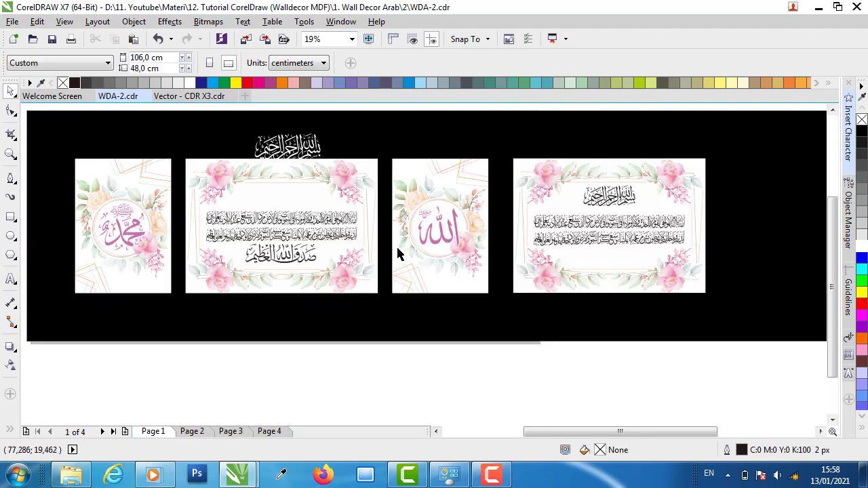
{"action": "scroll", "coordinate": [326, 264], "scroll_direction": "up", "scroll_amount": 3}
{"action": "left_click", "coordinate": [275, 251]}
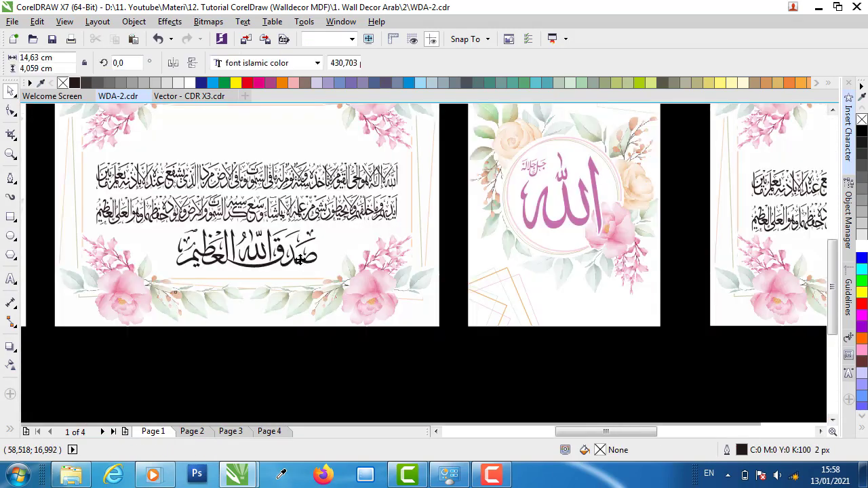
{"action": "scroll", "coordinate": [275, 251], "scroll_direction": "up", "scroll_amount": 2}
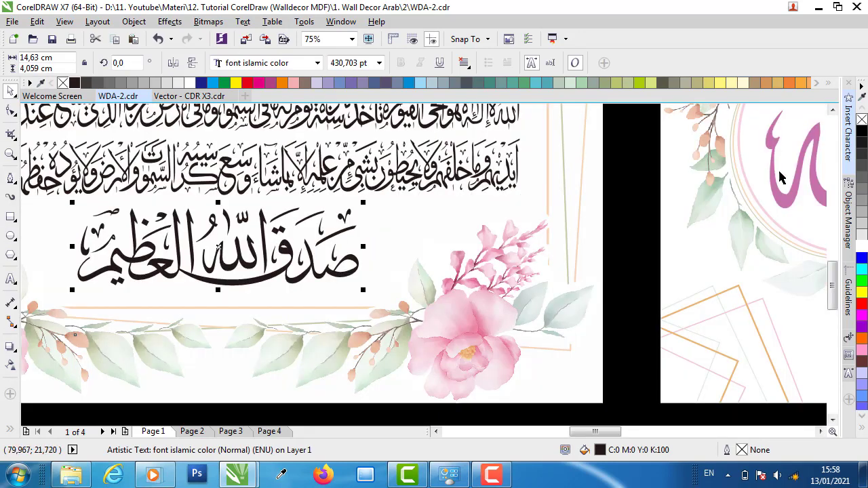
- Insert the closing phrase character from the "font islamic color" font near the reference panel's phrase, about 15.6 cm wide
{"action": "left_click", "coordinate": [848, 135]}
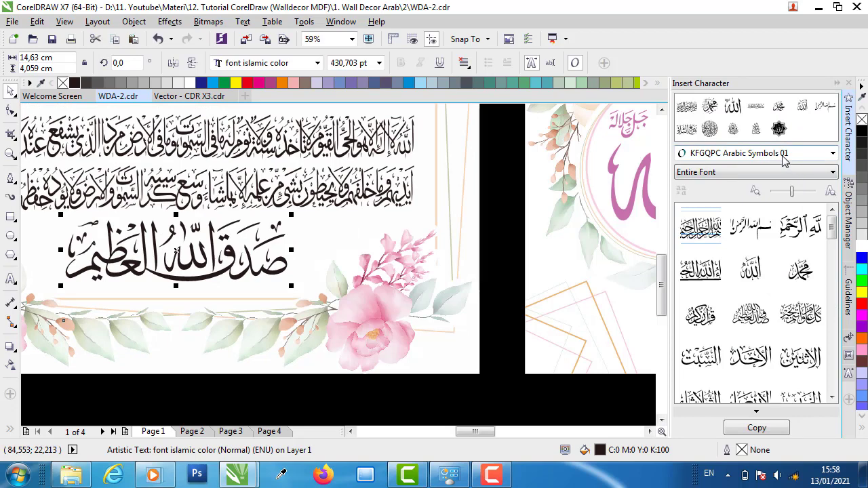
{"action": "left_click", "coordinate": [784, 154]}
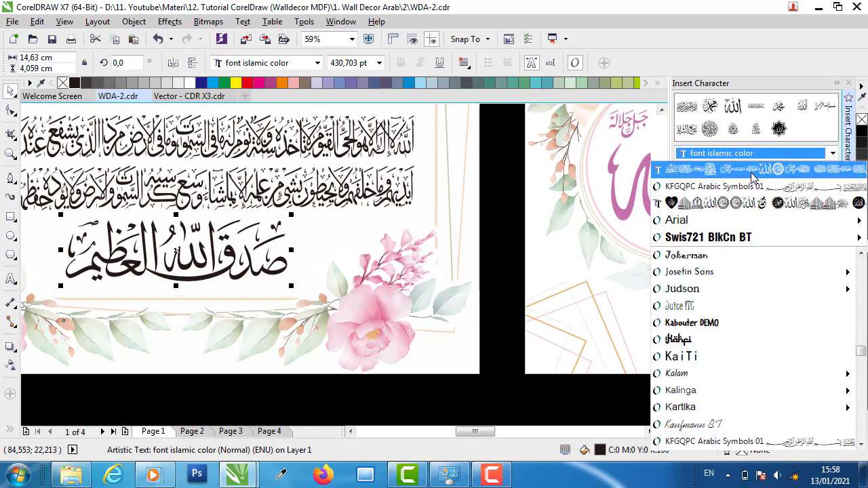
{"action": "left_click", "coordinate": [752, 170]}
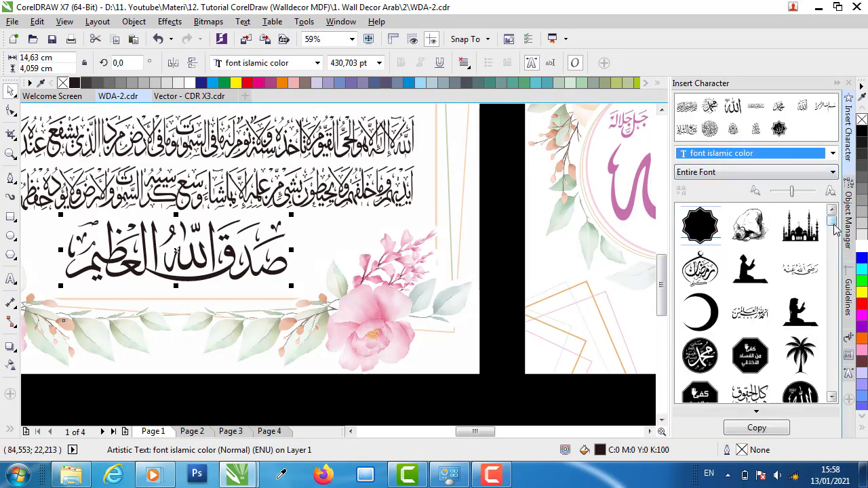
{"action": "left_click_drag", "start_coordinate": [835, 231], "coordinate": [841, 290]}
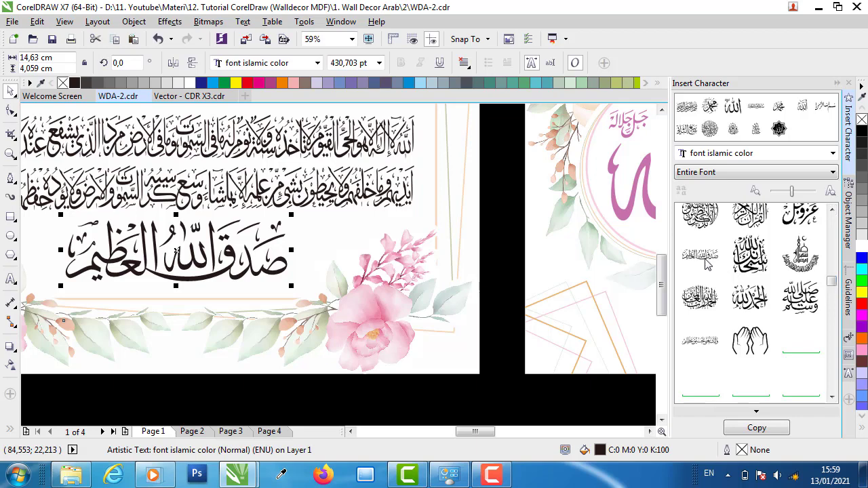
{"action": "left_click_drag", "start_coordinate": [478, 260], "coordinate": [246, 350]}
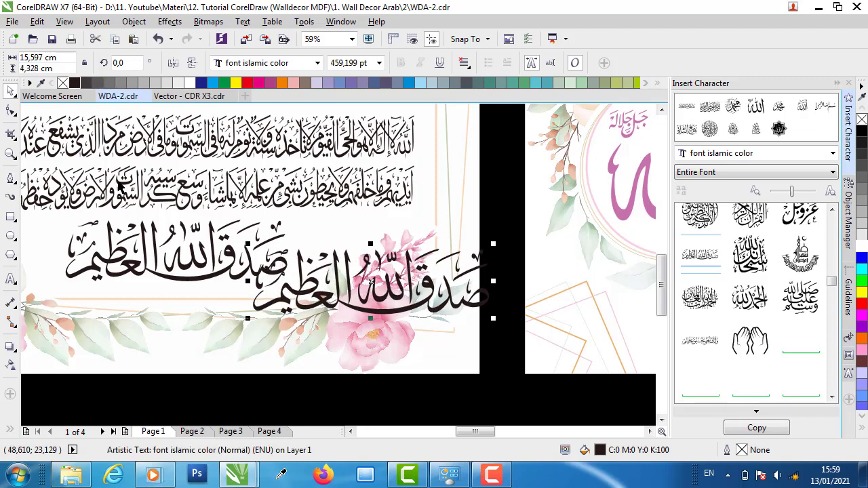
{"action": "left_click", "coordinate": [837, 84]}
- Place the inserted closing phrase below the verse on the new floral panel and centre it horizontally
{"action": "scroll", "coordinate": [183, 253], "scroll_direction": "up", "scroll_amount": 1}
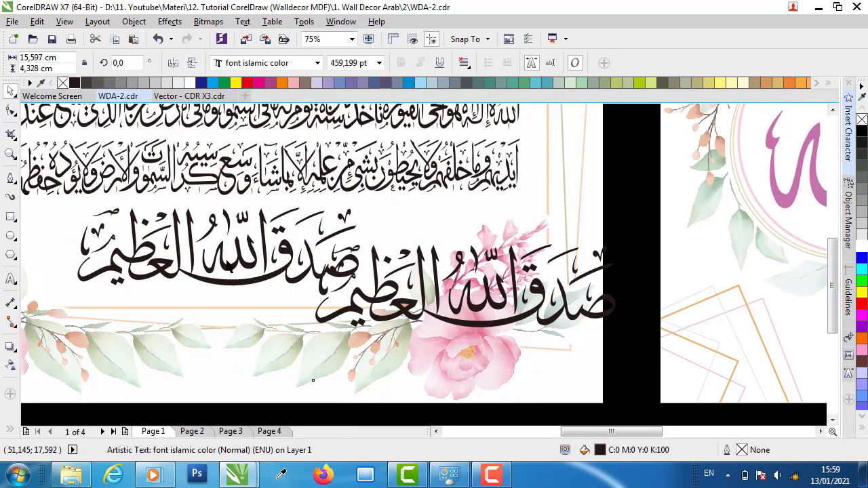
{"action": "scroll", "coordinate": [183, 252], "scroll_direction": "down", "scroll_amount": 4}
{"action": "scroll", "coordinate": [332, 284], "scroll_direction": "down", "scroll_amount": 2}
{"action": "left_click_drag", "start_coordinate": [332, 285], "coordinate": [607, 278]}
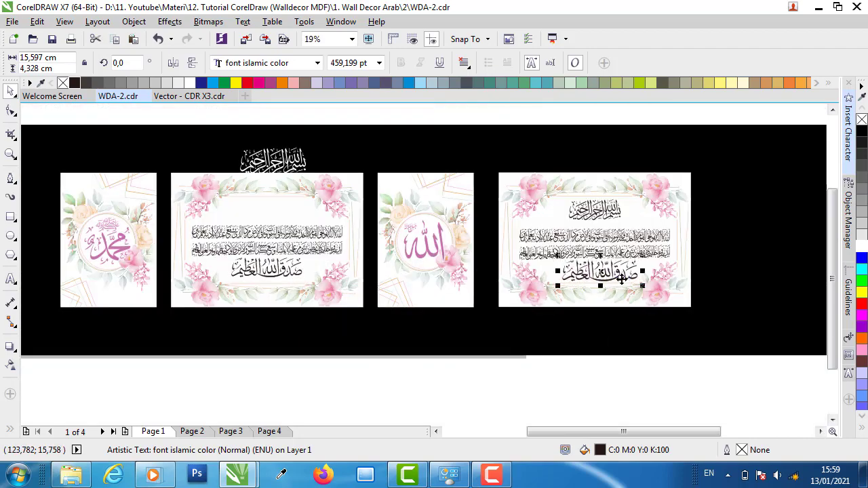
{"action": "scroll", "coordinate": [636, 277], "scroll_direction": "up", "scroll_amount": 5}
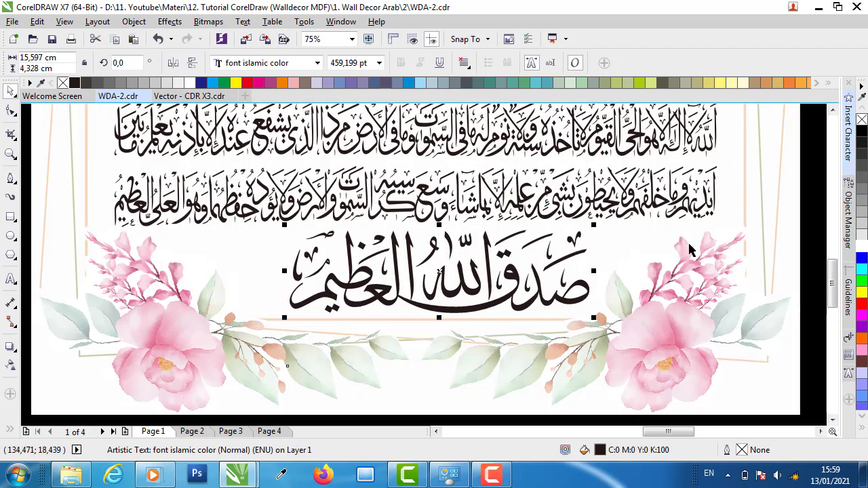
{"action": "left_click", "coordinate": [721, 245], "text": "shift"}
{"action": "key", "text": "c"}
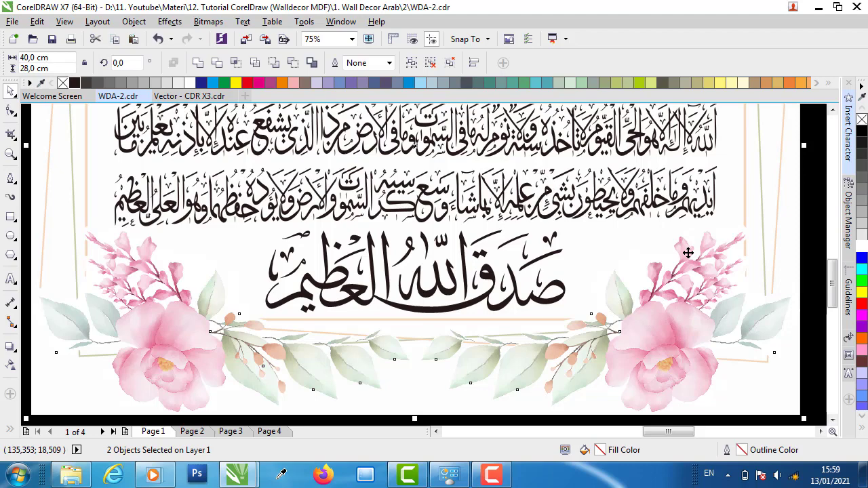
- Nudge the two-line verse up slightly between the Bismillah and the closing phrase, and deselect it
{"action": "scroll", "coordinate": [364, 287], "scroll_direction": "down", "scroll_amount": 2}
{"action": "scroll", "coordinate": [398, 261], "scroll_direction": "down", "scroll_amount": 2}
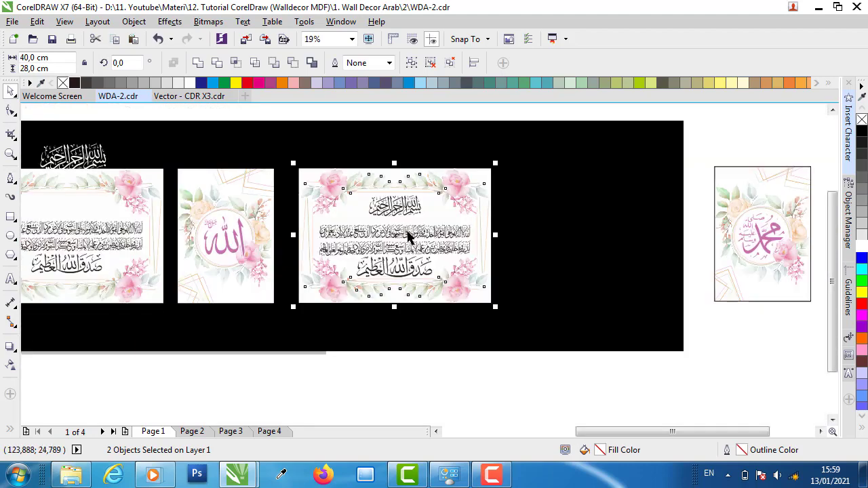
{"action": "scroll", "coordinate": [407, 237], "scroll_direction": "up", "scroll_amount": 2}
{"action": "left_click", "coordinate": [409, 229]}
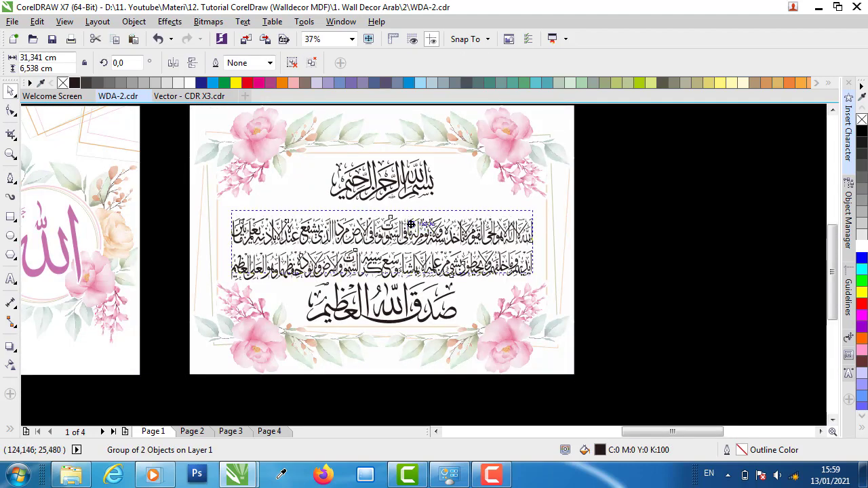
{"action": "scroll", "coordinate": [410, 228], "scroll_direction": "down", "scroll_amount": 2}
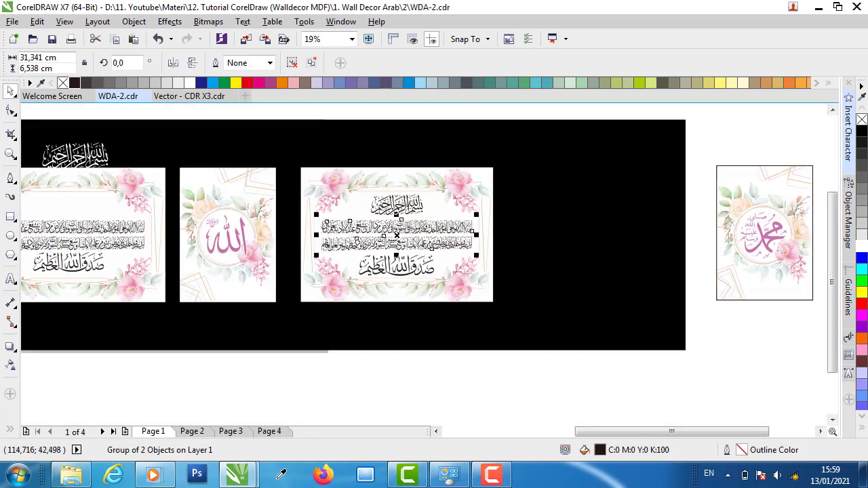
{"action": "scroll", "coordinate": [352, 224], "scroll_direction": "down", "scroll_amount": 2}
{"action": "left_click", "coordinate": [332, 169]}
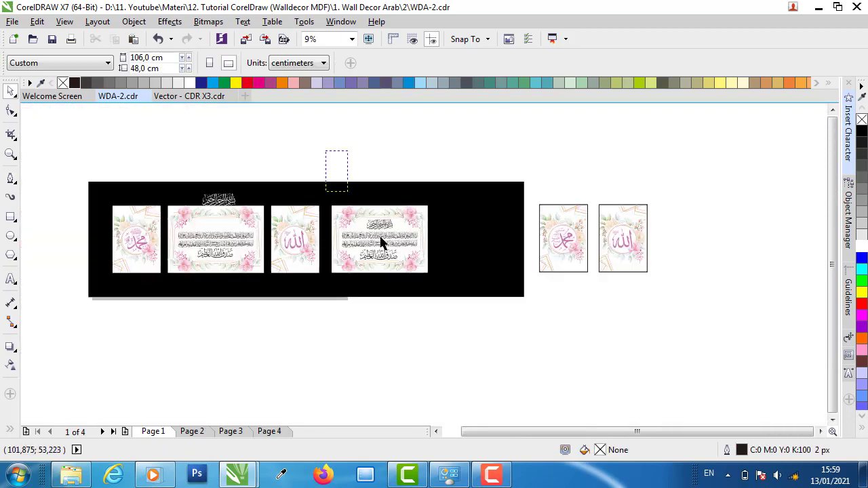
- Group the whole 40 × 28 cm verse panel and move it off the black background, below the outlined side panels
{"action": "left_click_drag", "start_coordinate": [471, 325], "coordinate": [469, 326]}
{"action": "key", "text": "ctrl+g"}
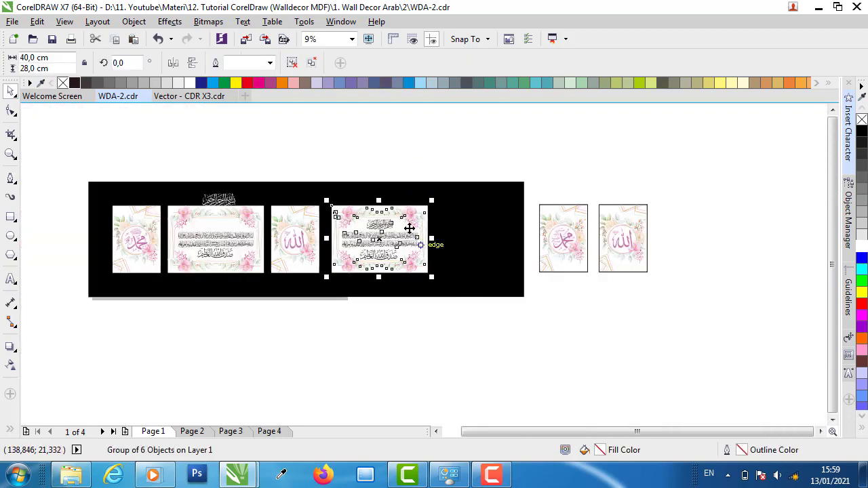
{"action": "left_click_drag", "start_coordinate": [401, 225], "coordinate": [630, 303]}
{"action": "left_click_drag", "start_coordinate": [624, 253], "coordinate": [718, 335]}
{"action": "key", "text": "ctrl+z"}
{"action": "left_click_drag", "start_coordinate": [682, 165], "coordinate": [591, 290]}
{"action": "left_click", "coordinate": [677, 246]}
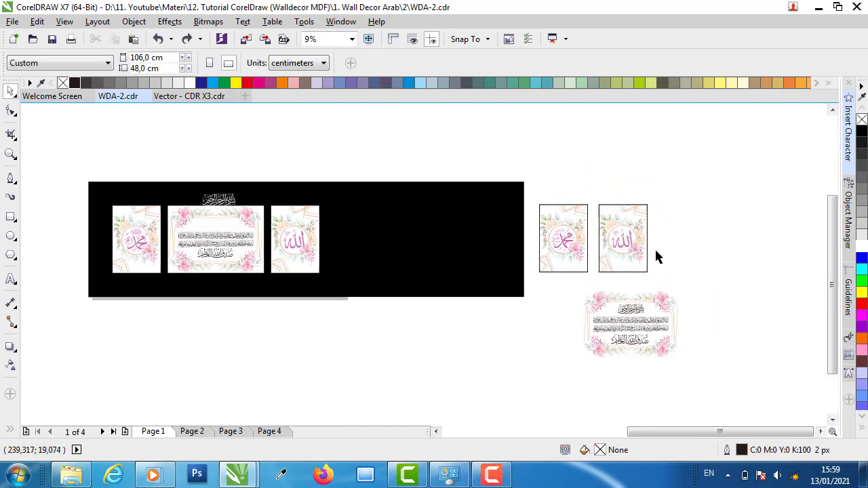
- Remove the outline from the 20 × 28 cm side panel bearing the word Allah, above the moved verse panel
{"action": "scroll", "coordinate": [654, 251], "scroll_direction": "up", "scroll_amount": 2}
{"action": "left_click", "coordinate": [600, 165]}
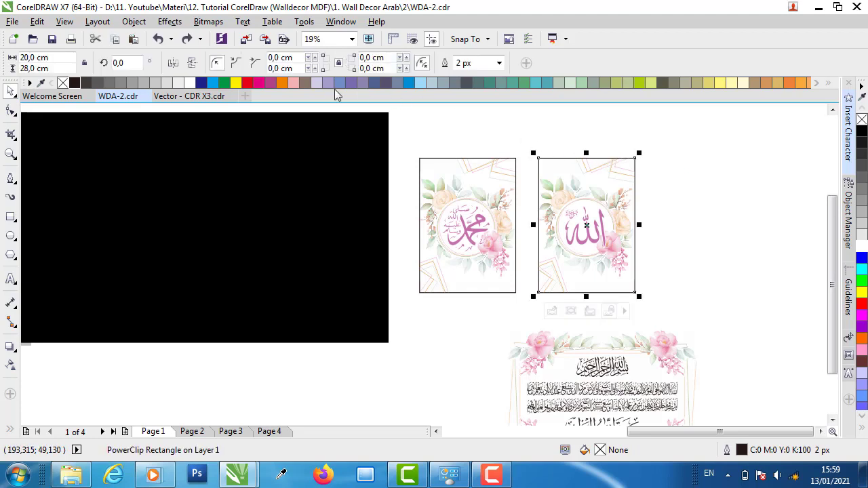
{"action": "right_click", "coordinate": [63, 83]}
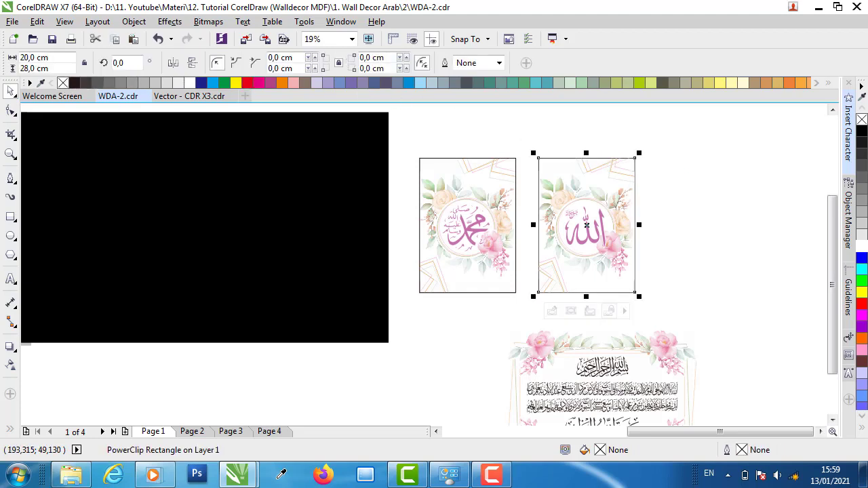
- Move the geometric corner-line frame off the Allah side panel and remove the outline from the white rectangle beneath it
{"action": "left_click", "coordinate": [531, 134]}
{"action": "left_click", "coordinate": [562, 168]}
{"action": "left_click_drag", "start_coordinate": [548, 168], "coordinate": [638, 167]}
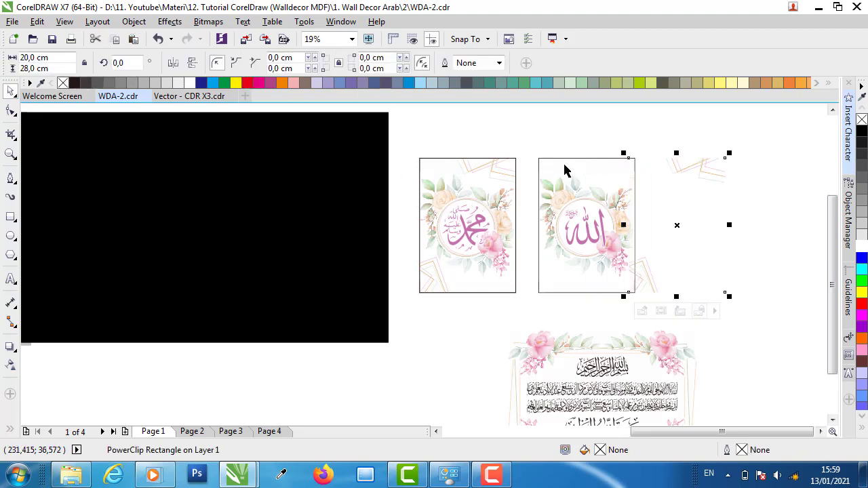
{"action": "left_click", "coordinate": [566, 171]}
{"action": "right_click", "coordinate": [62, 83]}
- Realign the geometric corner-line frame with the Allah side panel and group all of that panel's objects
{"action": "left_click", "coordinate": [638, 189]}
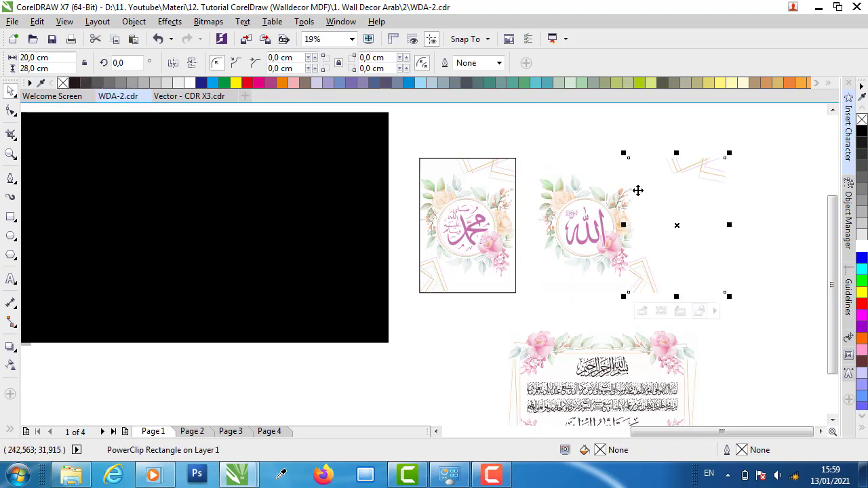
{"action": "left_click", "coordinate": [589, 198], "text": "shift"}
{"action": "left_click", "coordinate": [708, 139]}
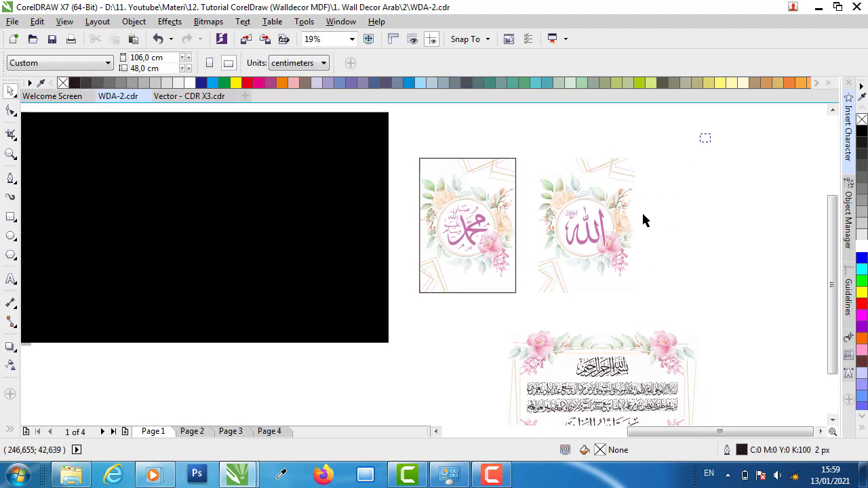
{"action": "left_click_drag", "start_coordinate": [513, 332], "coordinate": [513, 331]}
{"action": "right_click", "coordinate": [589, 160]}
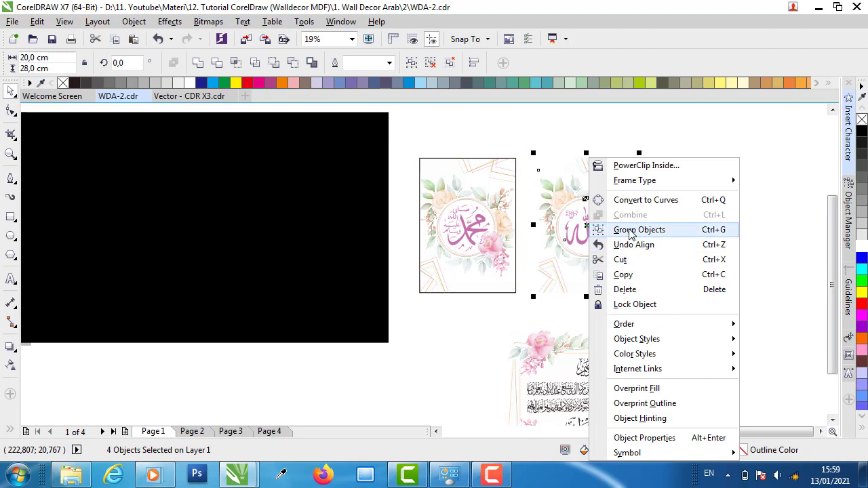
{"action": "left_click", "coordinate": [630, 228]}
- Ungroup the 20 × 28 cm side panel bearing the word Muhammad and move its corner-line frame aside towards the black background
{"action": "left_click", "coordinate": [467, 170]}
{"action": "key", "text": "r"}
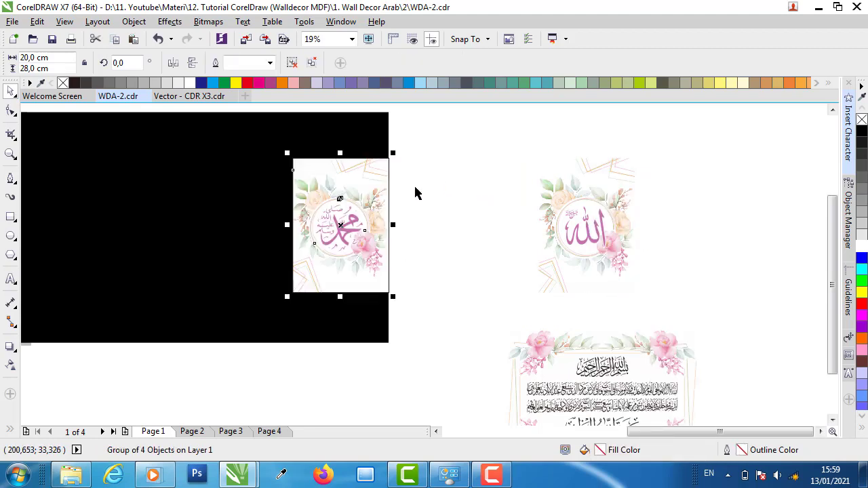
{"action": "key", "text": "ctrl+z"}
{"action": "left_click", "coordinate": [291, 62]}
{"action": "left_click", "coordinate": [479, 197]}
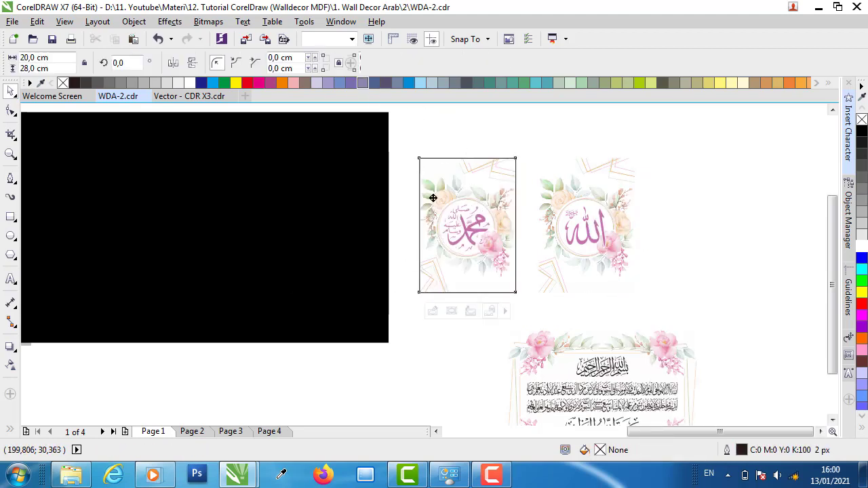
{"action": "key", "text": "r"}
{"action": "left_click", "coordinate": [479, 197]}
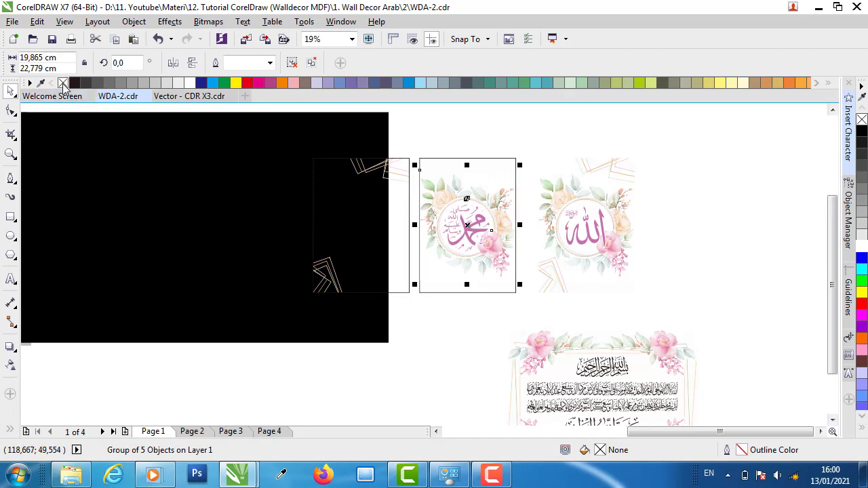
- Remove the outline from the white background rectangle of the Muhammad side panel
{"action": "key", "text": "ctrl+z"}
{"action": "left_click", "coordinate": [502, 163]}
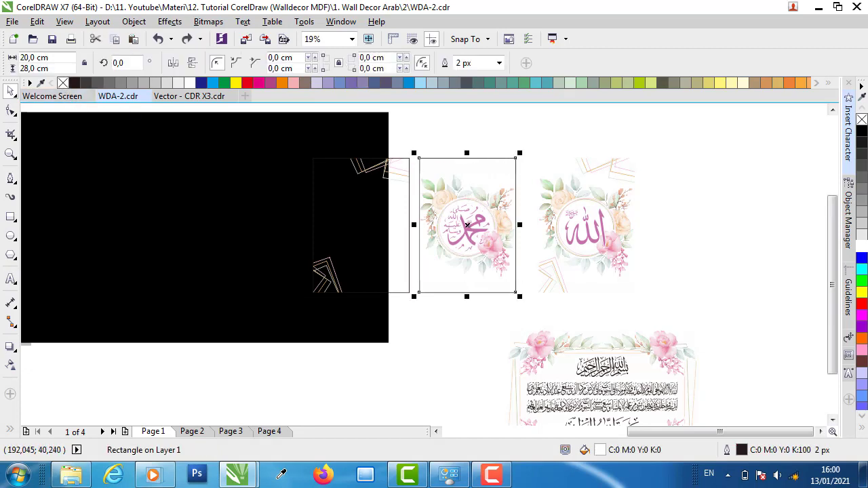
{"action": "right_click", "coordinate": [63, 83]}
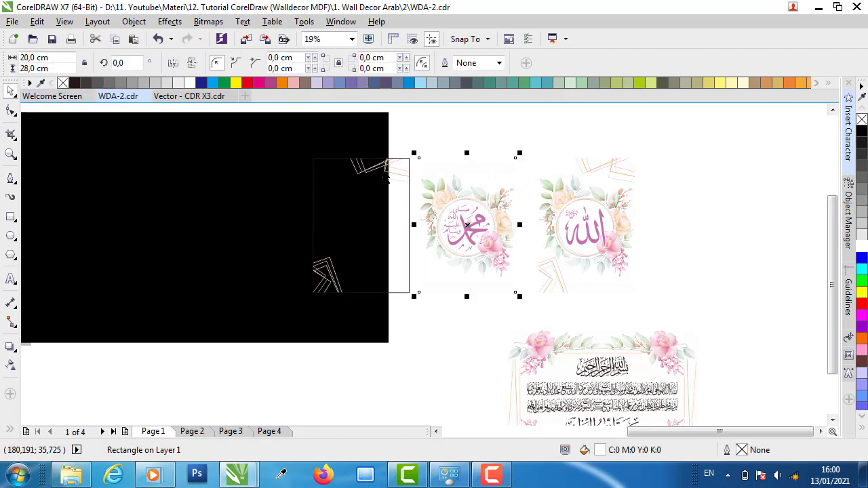
- Realign the moved corner-line frame with the Muhammad side panel
{"action": "left_click", "coordinate": [386, 178]}
{"action": "left_click", "coordinate": [479, 170], "text": "shift"}
{"action": "key", "text": "c"}
{"action": "left_click", "coordinate": [503, 146]}
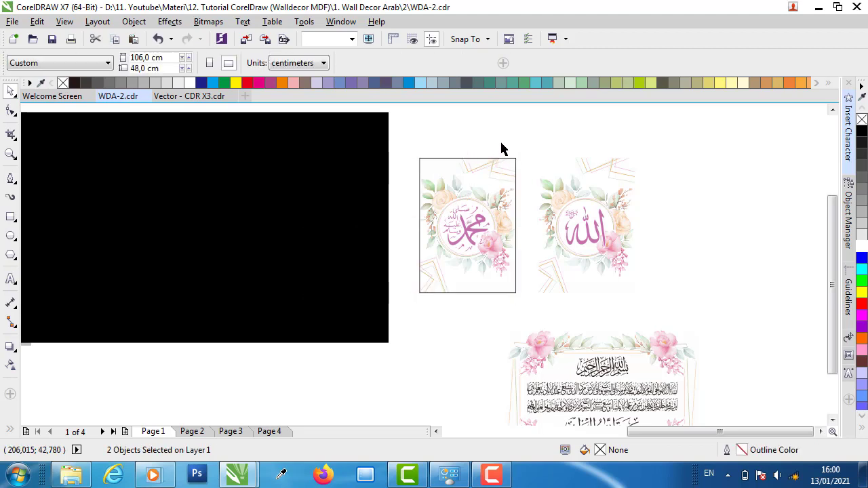
- Remove the outline from the Muhammad panel's corner-line frame and group all of that panel's objects
{"action": "left_click", "coordinate": [488, 164]}
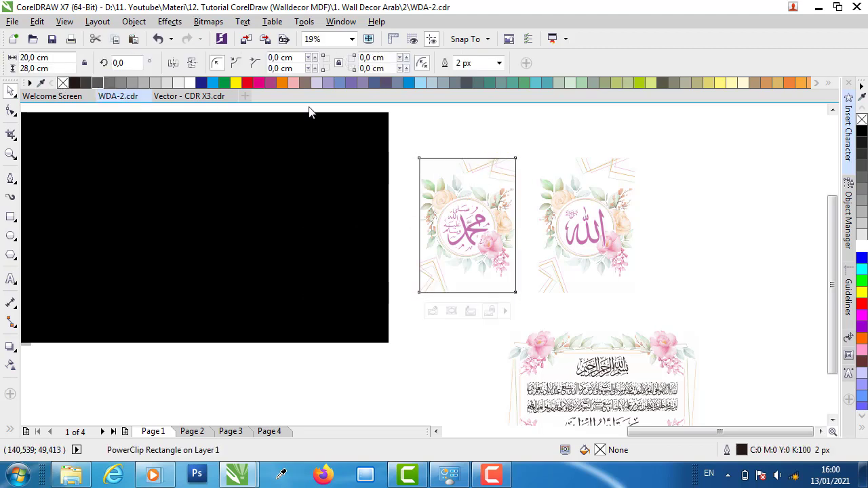
{"action": "right_click", "coordinate": [61, 83]}
{"action": "left_click_drag", "start_coordinate": [562, 122], "coordinate": [390, 336]}
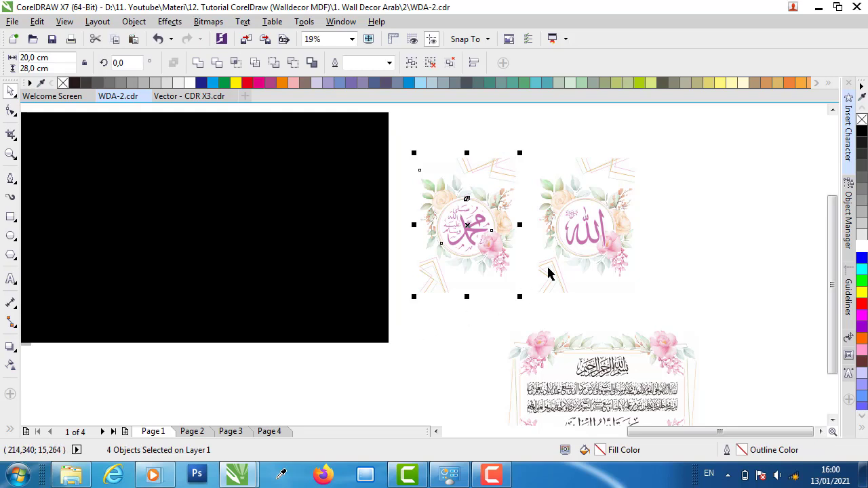
{"action": "key", "text": "ctrl+g"}
- Widen the black background rectangle so that it extends behind and beyond the new side panels
{"action": "scroll", "coordinate": [502, 245], "scroll_direction": "down", "scroll_amount": 1}
{"action": "left_click", "coordinate": [404, 234]}
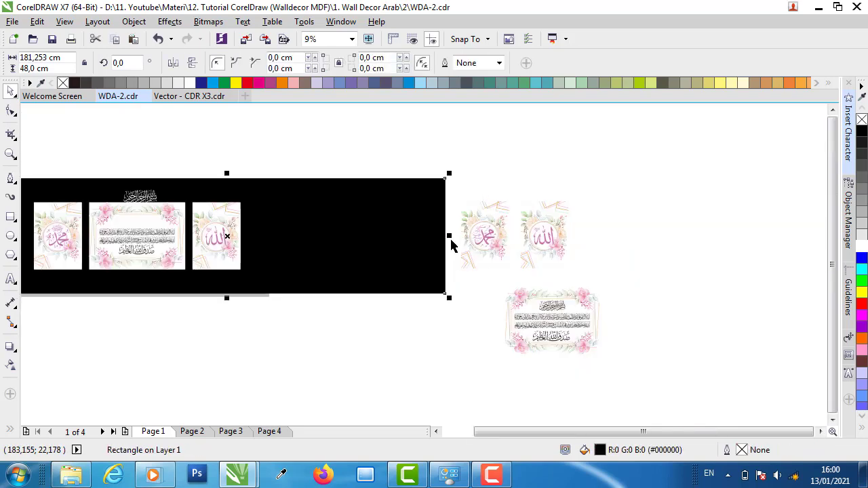
{"action": "left_click_drag", "start_coordinate": [446, 236], "coordinate": [671, 236]}
{"action": "left_click", "coordinate": [641, 309]}
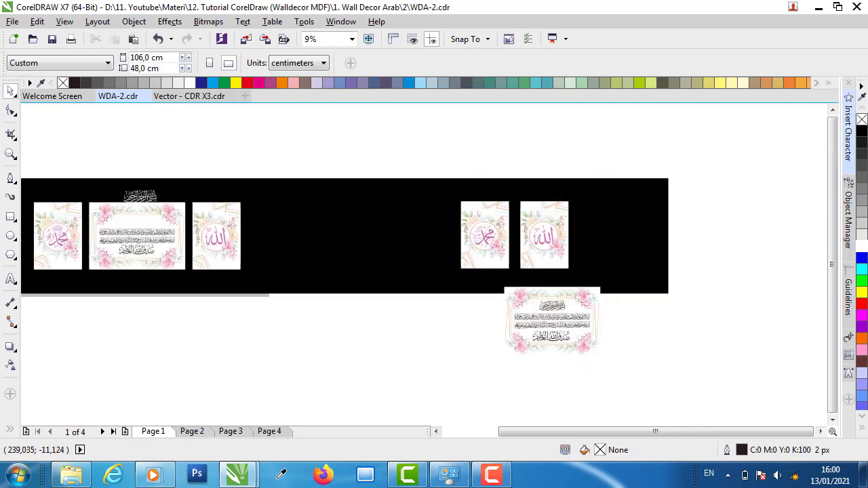
- Arrange the new panels in a row on the black background, with the verse panel between Muhammad and Allah, and align them at one height
{"action": "left_click", "coordinate": [550, 248]}
{"action": "left_click_drag", "start_coordinate": [550, 248], "coordinate": [622, 248]}
{"action": "left_click_drag", "start_coordinate": [550, 317], "coordinate": [551, 247]}
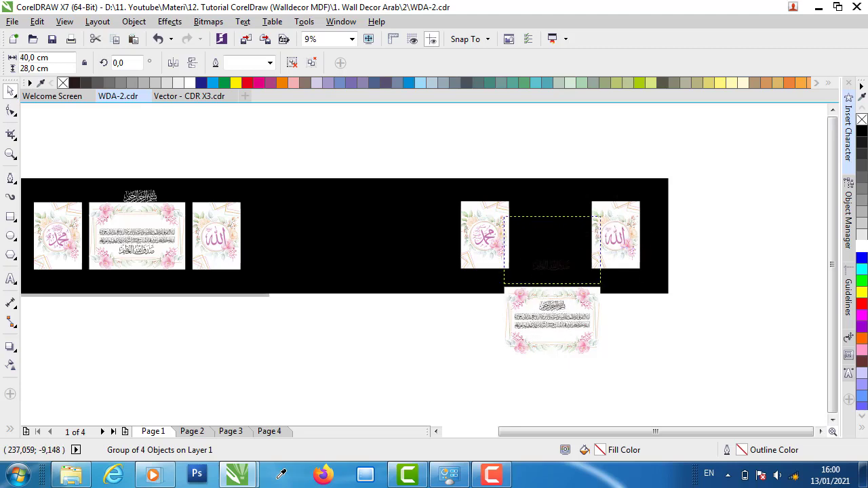
{"action": "left_click_drag", "start_coordinate": [476, 228], "coordinate": [458, 223]}
{"action": "left_click_drag", "start_coordinate": [401, 131], "coordinate": [659, 316]}
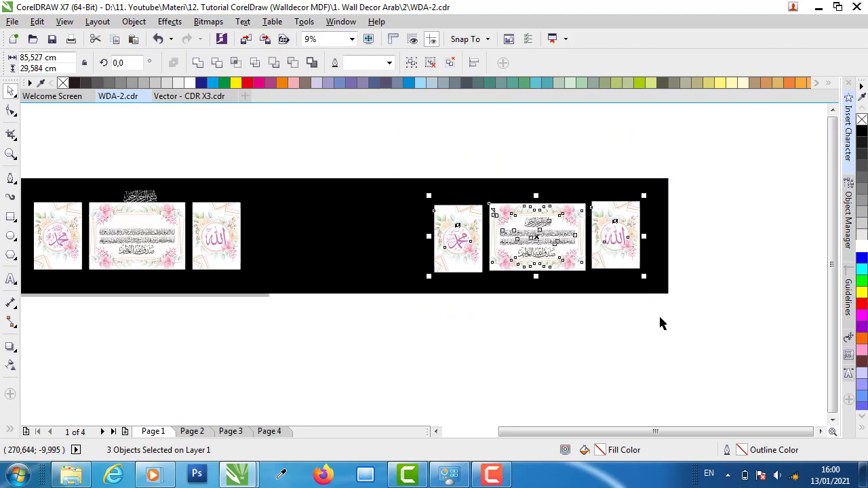
{"action": "left_click", "coordinate": [574, 326]}
- Group the two new side panels, Muhammad and Allah, without the verse panel
{"action": "left_click", "coordinate": [618, 229]}
{"action": "left_click", "coordinate": [464, 224], "text": "shift"}
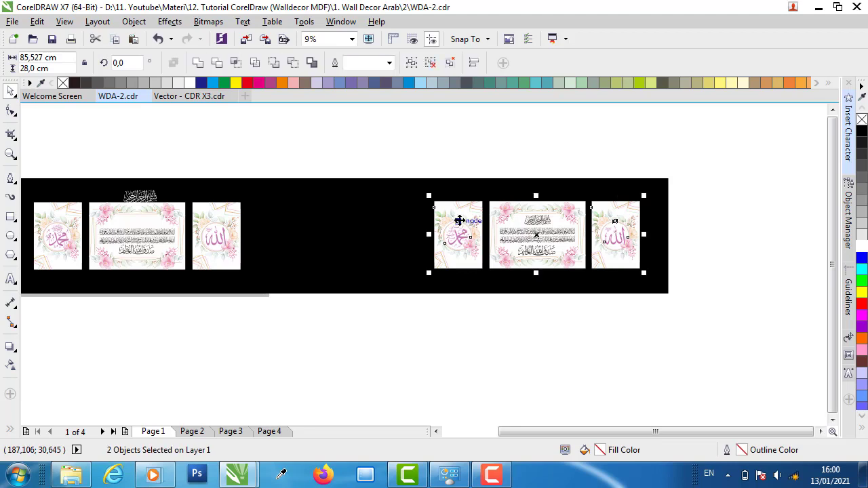
{"action": "right_click", "coordinate": [461, 221]}
{"action": "key", "text": "Escape"}
{"action": "key", "text": "ctrl+g"}
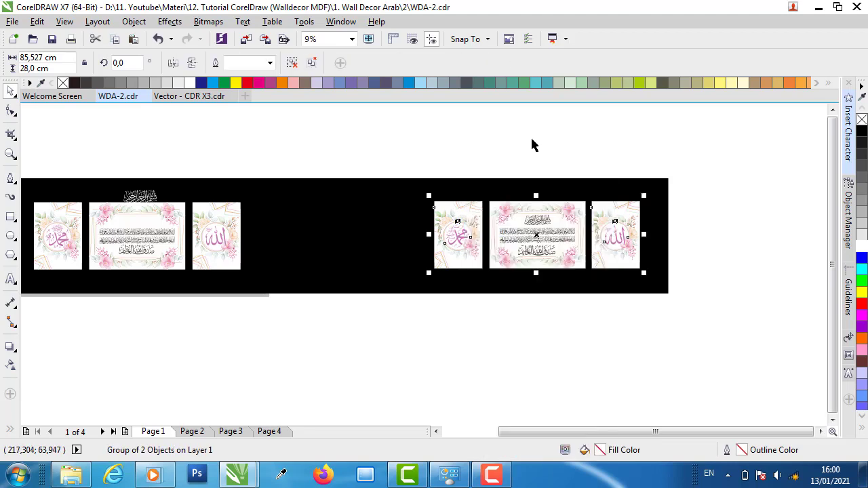
- Centre the verse panel between the grouped side panels and group the whole three-panel set
{"action": "left_click", "coordinate": [522, 167]}
{"action": "left_click", "coordinate": [508, 217]}
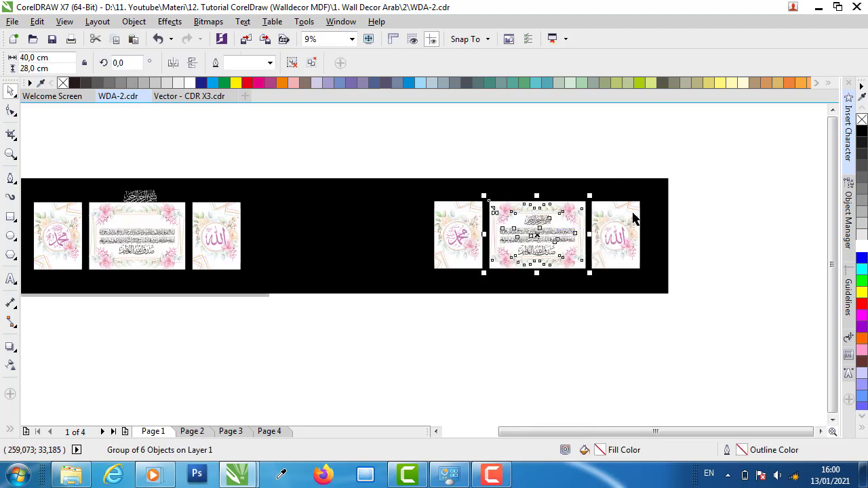
{"action": "left_click", "coordinate": [628, 217], "text": "shift"}
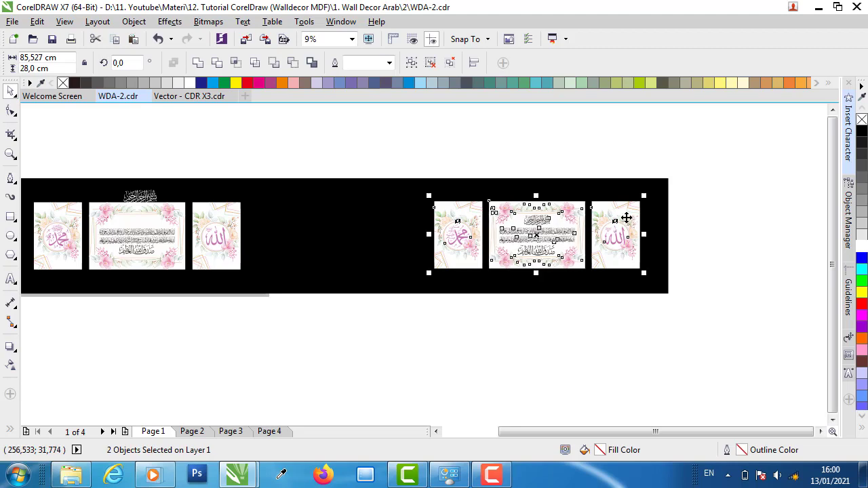
{"action": "left_click", "coordinate": [703, 213]}
{"action": "left_click_drag", "start_coordinate": [707, 180], "coordinate": [422, 312]}
{"action": "left_click", "coordinate": [412, 63]}
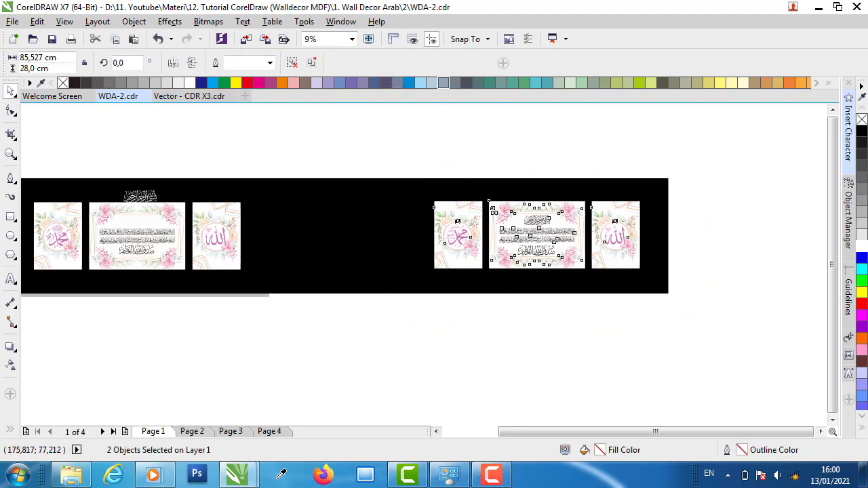
{"action": "key", "text": "Escape"}
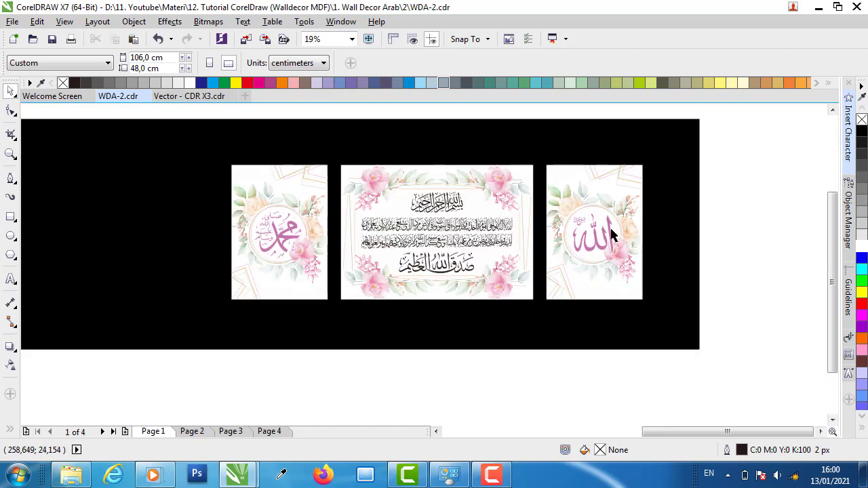
- Examine the finished three-panel set up close and as a whole on the black background
{"action": "scroll", "coordinate": [614, 241], "scroll_direction": "up", "scroll_amount": 2}
{"action": "scroll", "coordinate": [495, 205], "scroll_direction": "up", "scroll_amount": 1}
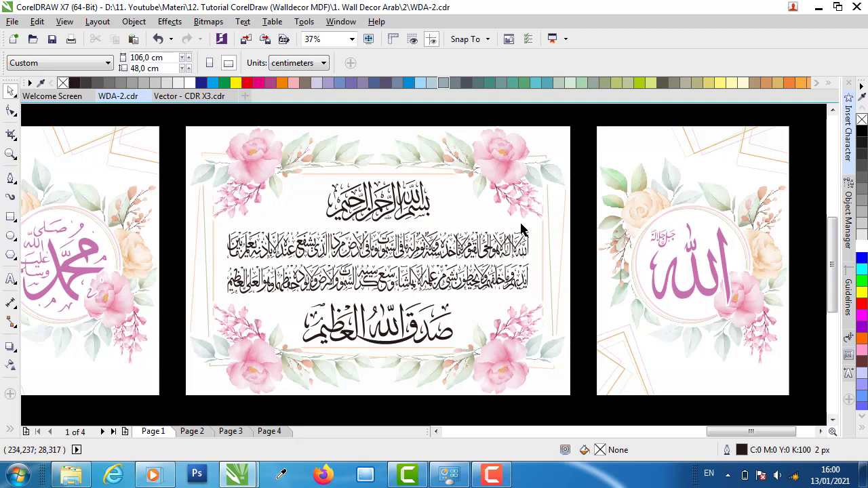
{"action": "scroll", "coordinate": [559, 248], "scroll_direction": "down", "scroll_amount": 1}
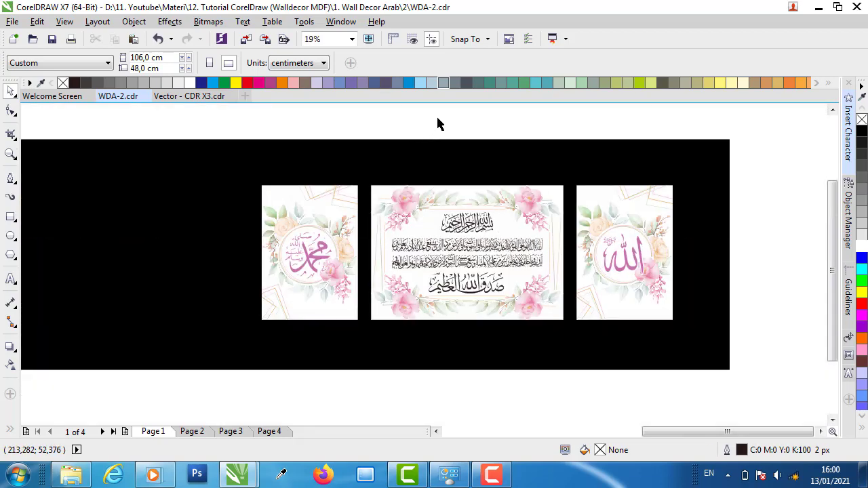
{"action": "left_click_drag", "start_coordinate": [236, 120], "coordinate": [700, 343]}
{"action": "left_click_drag", "start_coordinate": [701, 343], "coordinate": [684, 205]}
{"action": "scroll", "coordinate": [502, 296], "scroll_direction": "down", "scroll_amount": 2}
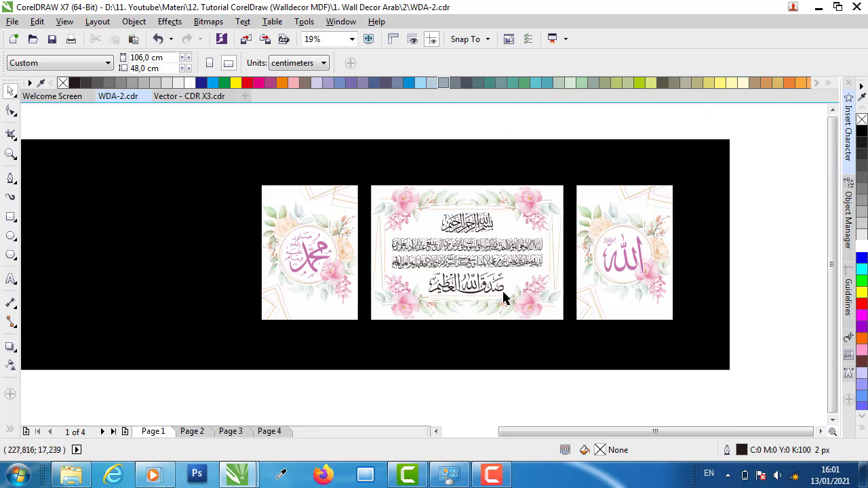
- Go to Page 2 and delete the black background behind the Allah panel
{"action": "left_click", "coordinate": [200, 431]}
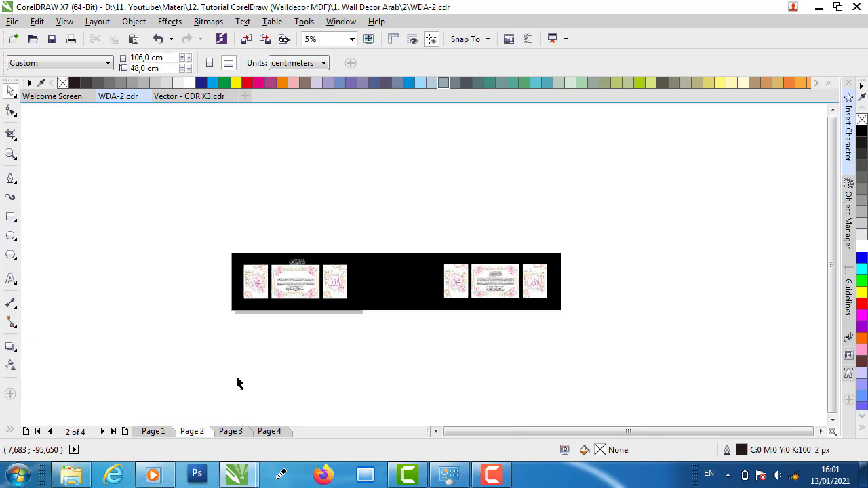
{"action": "scroll", "coordinate": [278, 297], "scroll_direction": "up", "scroll_amount": 2}
{"action": "scroll", "coordinate": [325, 252], "scroll_direction": "up", "scroll_amount": 1}
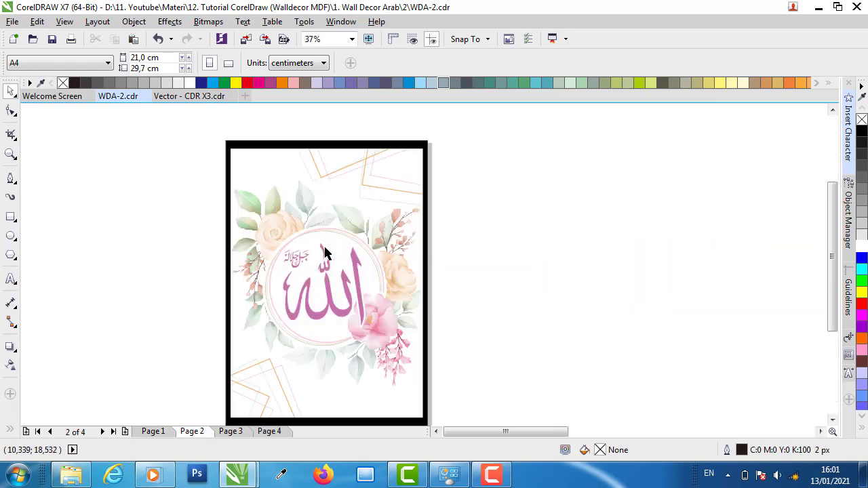
{"action": "left_click", "coordinate": [269, 140]}
{"action": "left_click_drag", "start_coordinate": [268, 140], "coordinate": [527, 137]}
{"action": "key", "text": "Delete"}
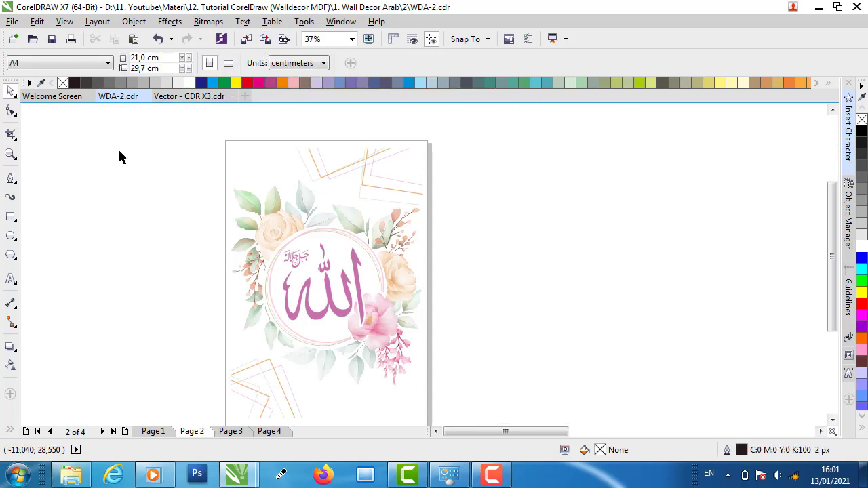
- Start a print job, choose the EPSON L110 Series printer and open its preferences
{"action": "key", "text": "ctrl+p"}
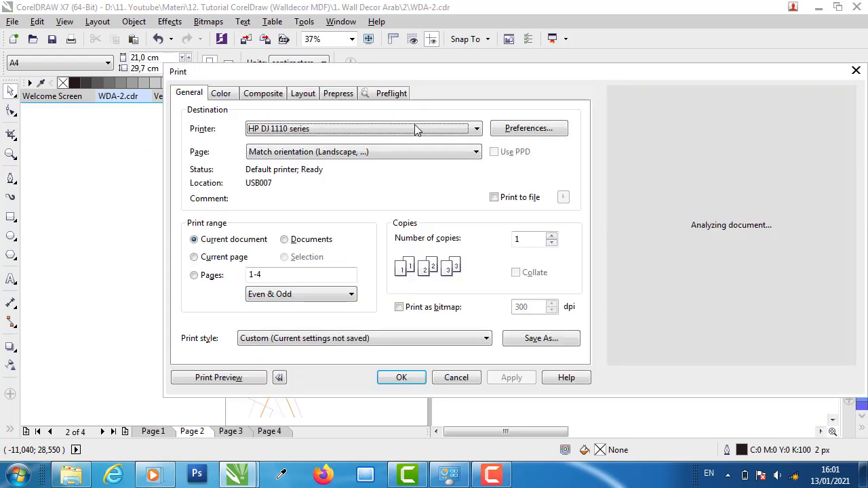
{"action": "left_click", "coordinate": [401, 128]}
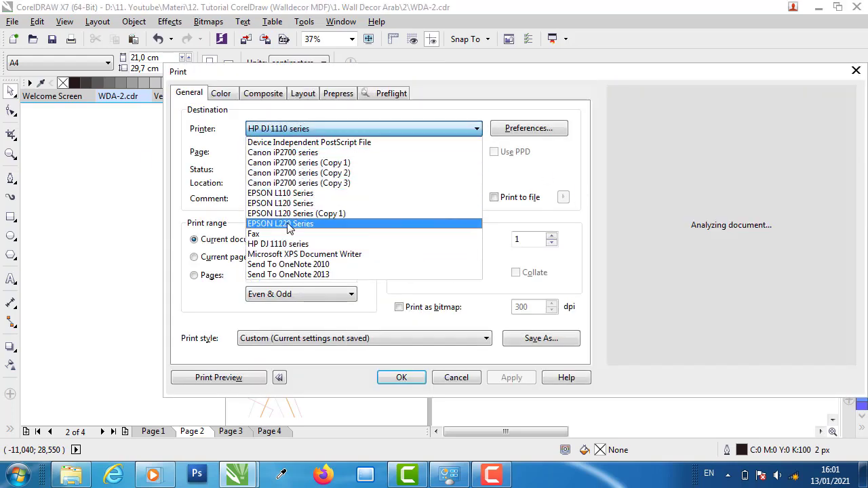
{"action": "left_click", "coordinate": [319, 194]}
{"action": "left_click", "coordinate": [537, 133]}
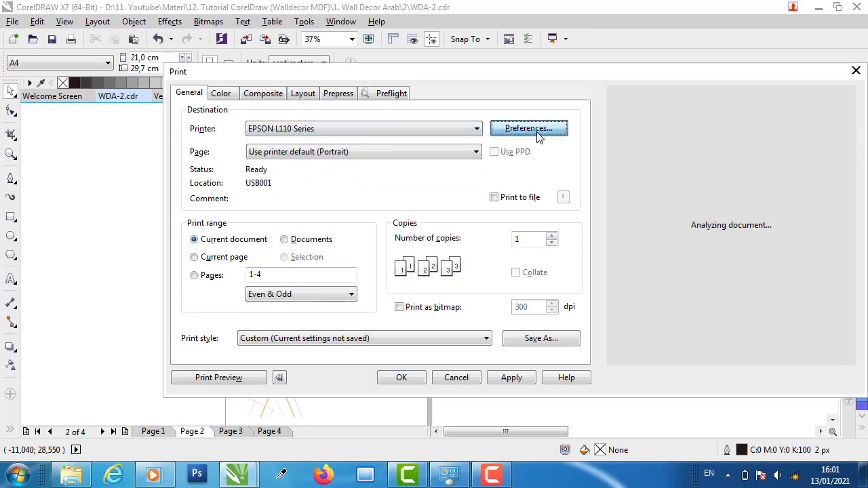
- Check the printer's A4 document size and Standard quality options, and cancel the print job
{"action": "left_click", "coordinate": [489, 153]}
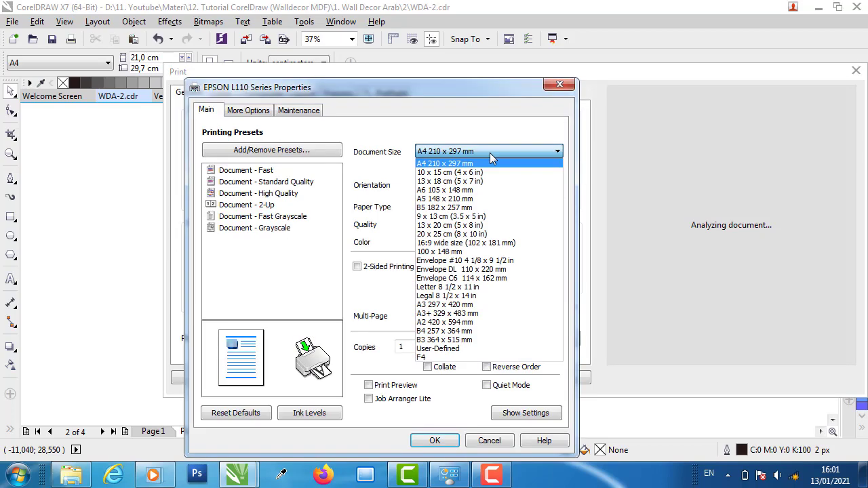
{"action": "left_click", "coordinate": [467, 164]}
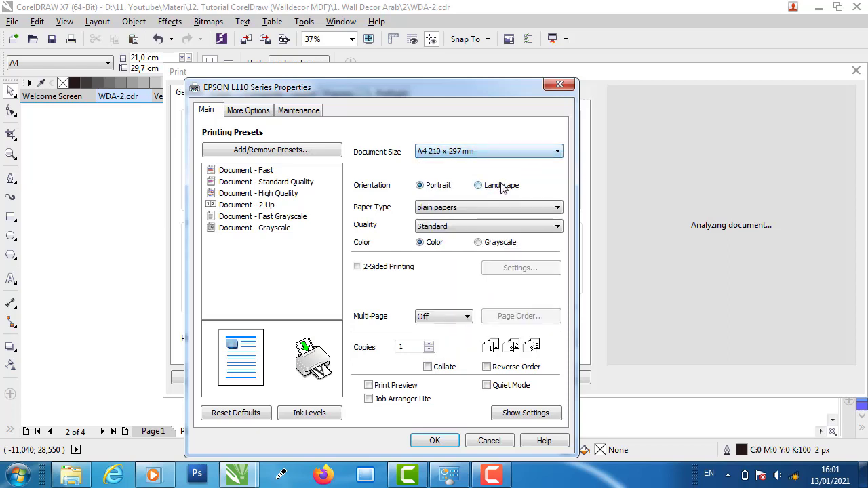
{"action": "left_click", "coordinate": [475, 229]}
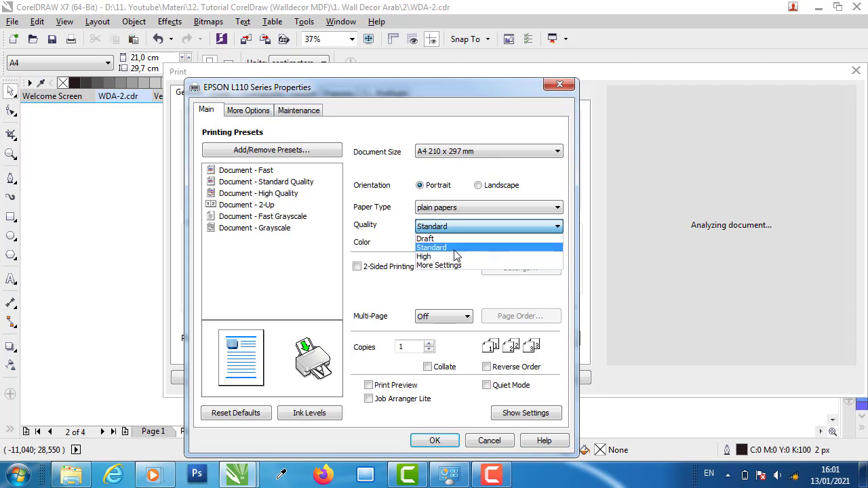
{"action": "left_click", "coordinate": [385, 250]}
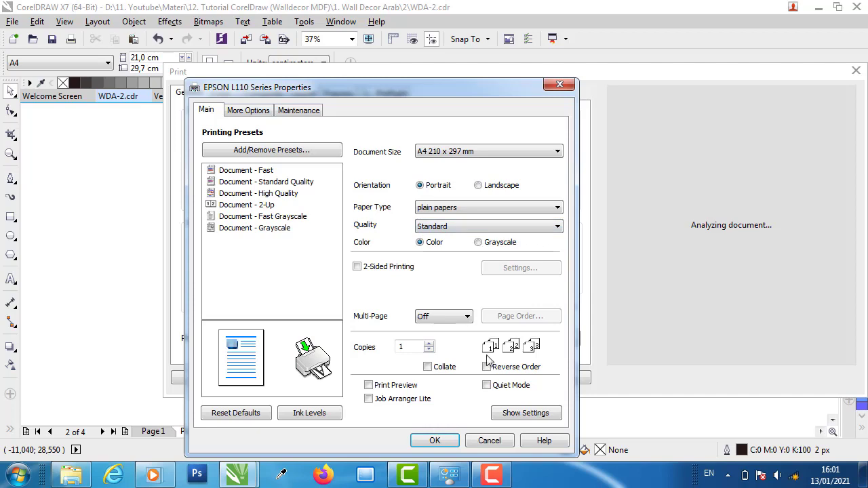
{"action": "left_click", "coordinate": [560, 84]}
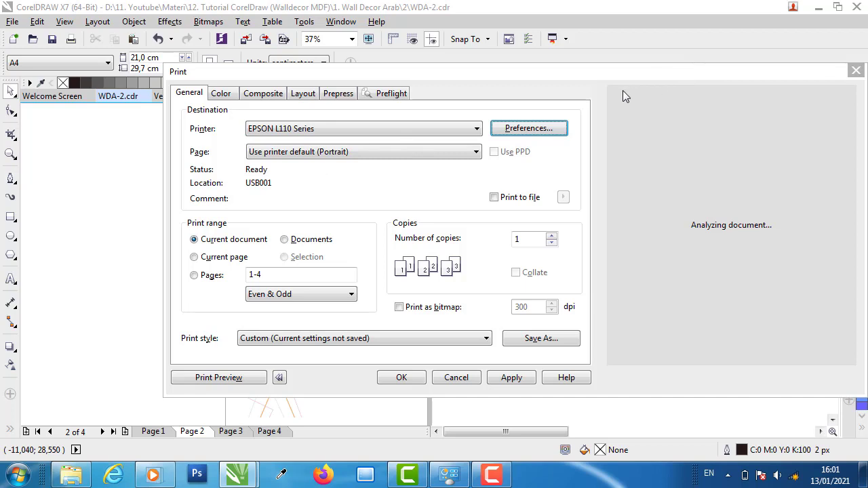
{"action": "key", "text": "Escape"}
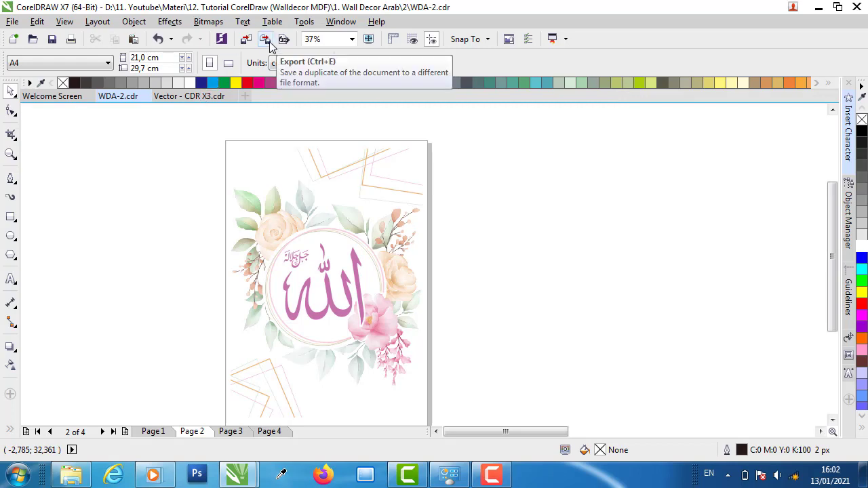
- Export the Allah panel page to the Desktop as a JPG - JPEG Bitmaps file named WDA-2
{"action": "left_click", "coordinate": [12, 22]}
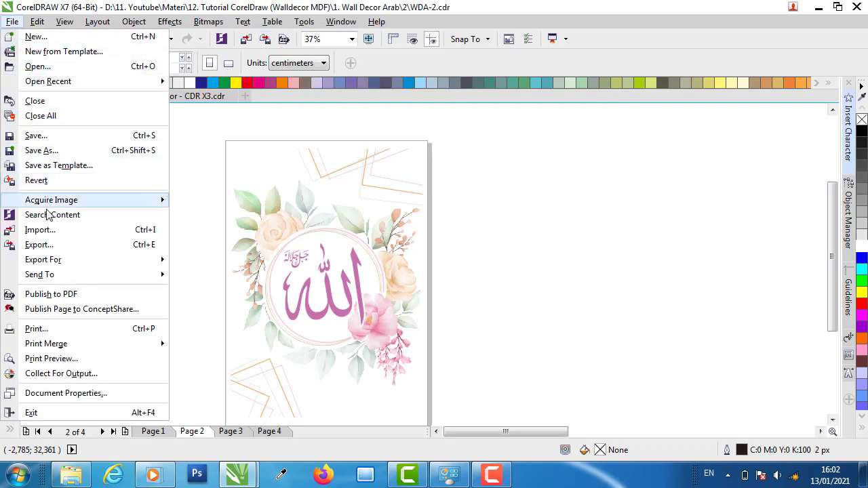
{"action": "left_click", "coordinate": [51, 245]}
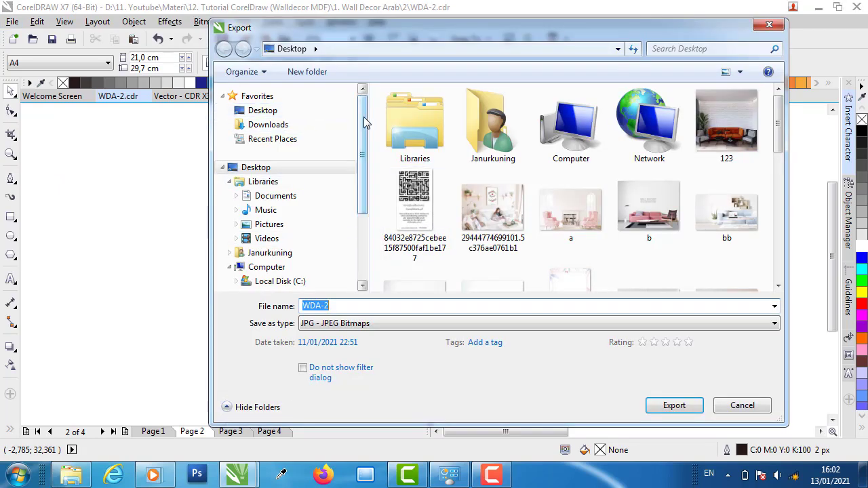
{"action": "left_click", "coordinate": [285, 113]}
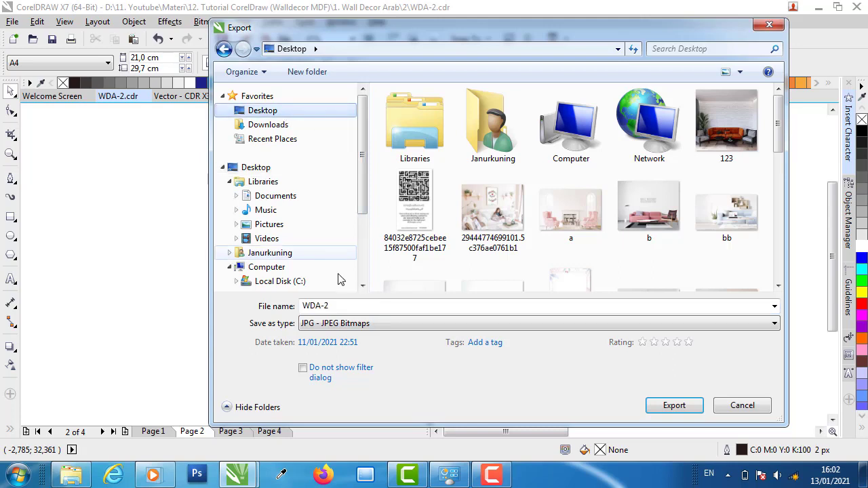
{"action": "left_click", "coordinate": [467, 324]}
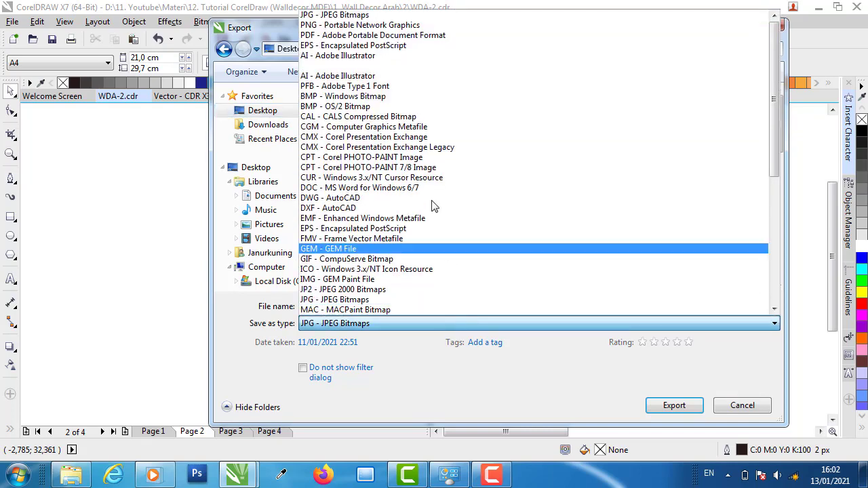
{"action": "left_click", "coordinate": [378, 17]}
{"action": "left_click", "coordinate": [698, 410]}
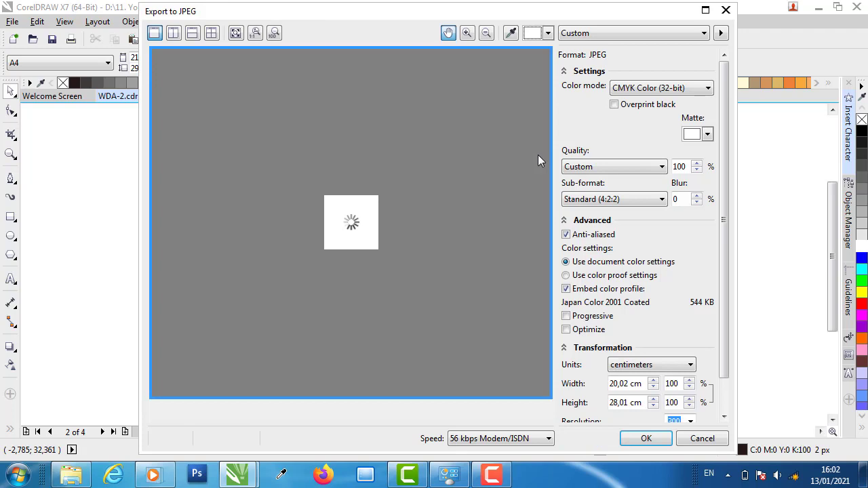
- Complete the JPEG export in CMYK Color (32-bit) mode at a resolution of 300
{"action": "left_click", "coordinate": [649, 89]}
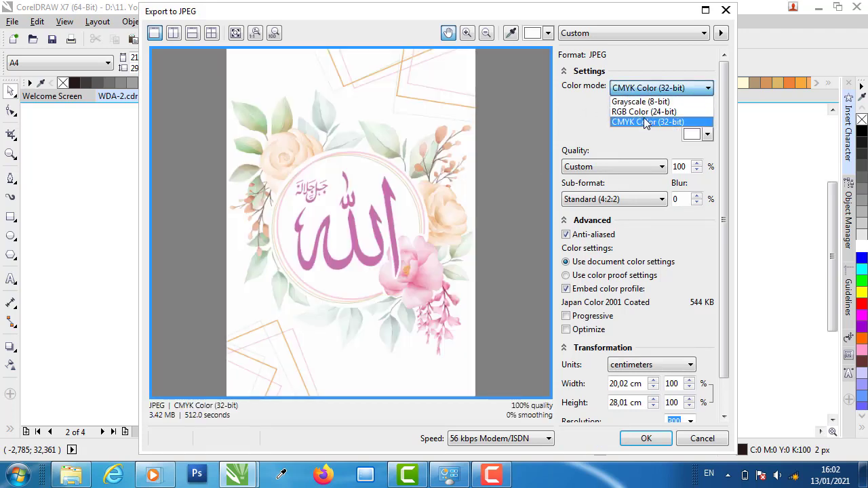
{"action": "left_click", "coordinate": [643, 122]}
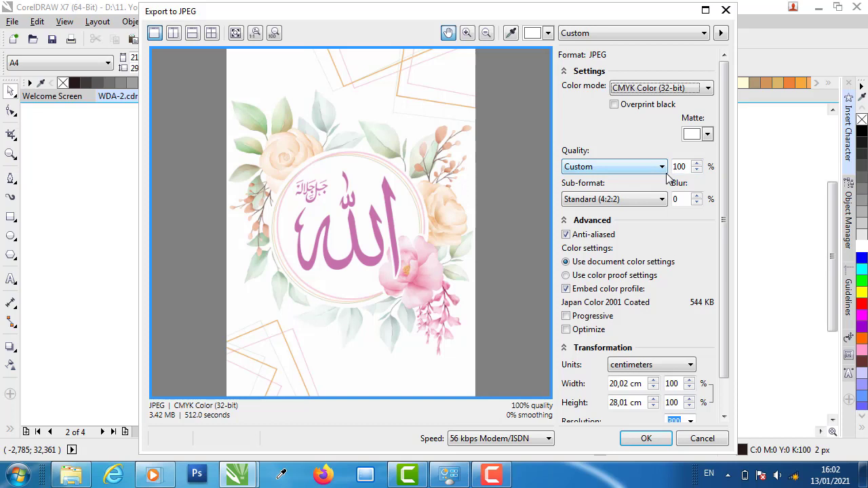
{"action": "left_click_drag", "start_coordinate": [723, 267], "coordinate": [722, 319]}
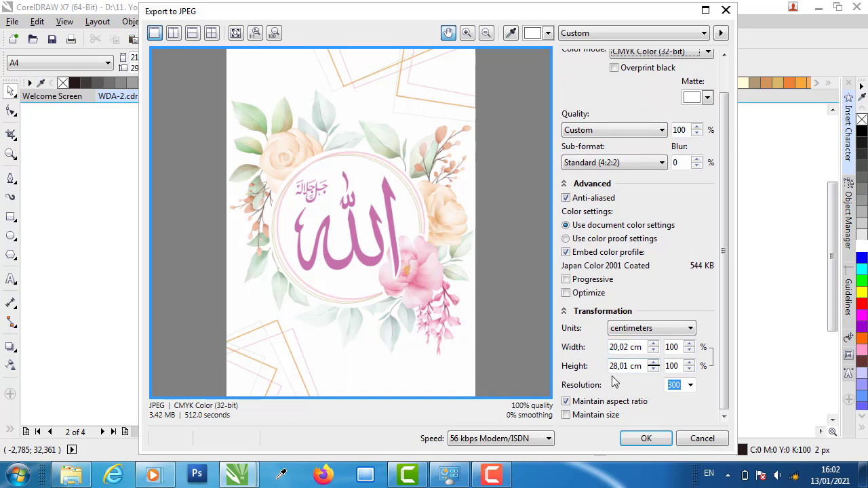
{"action": "left_click", "coordinate": [690, 384]}
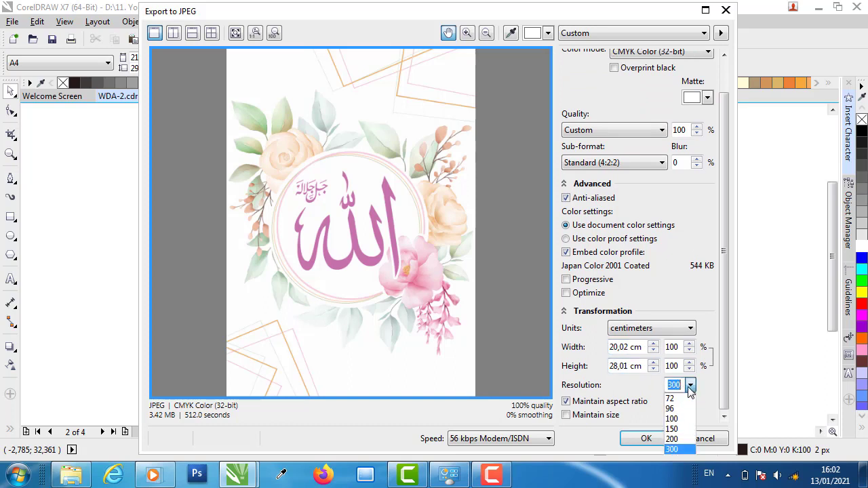
{"action": "left_click", "coordinate": [679, 451]}
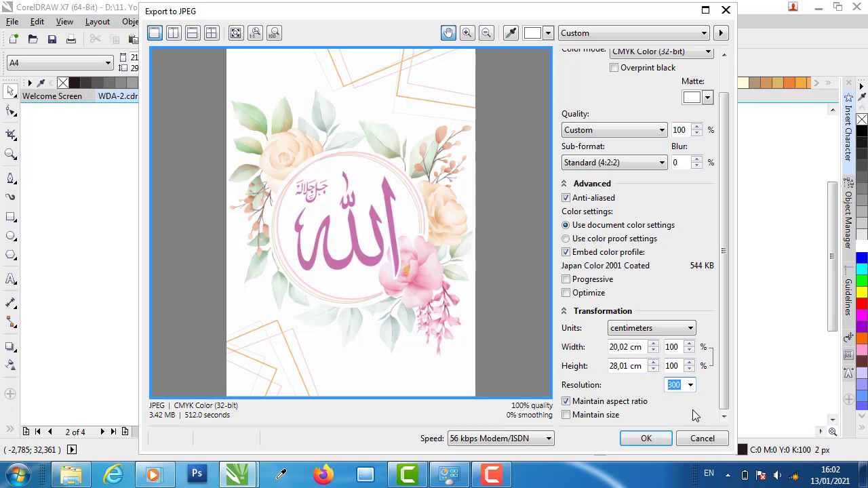
{"action": "left_click", "coordinate": [648, 438]}
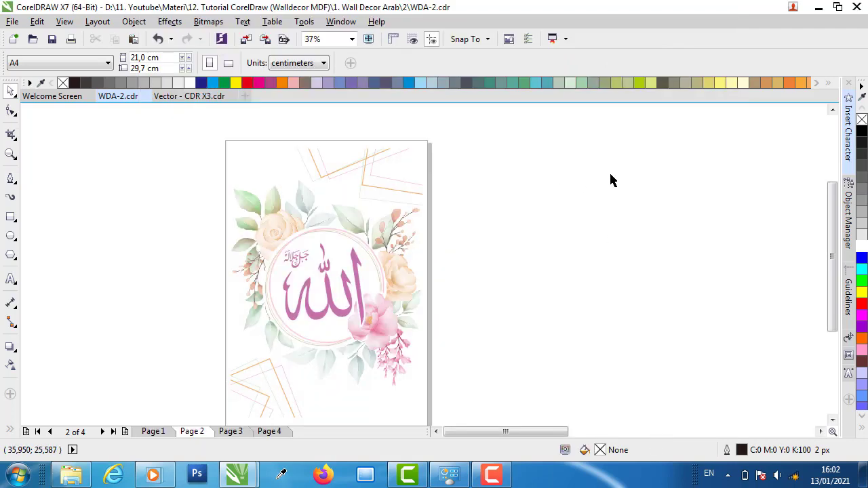
- Switch to the Windows desktop and open the exported WDA-2 image in Windows Photo Viewer
{"action": "left_click", "coordinate": [818, 9]}
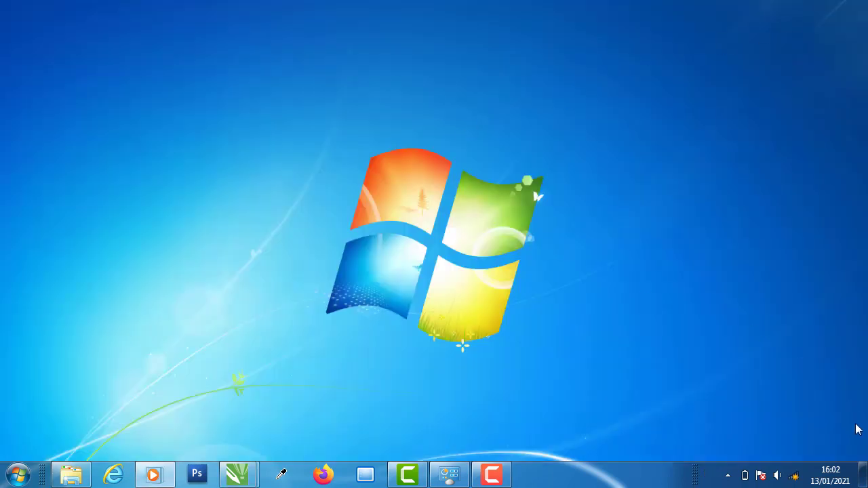
{"action": "left_click", "coordinate": [864, 474]}
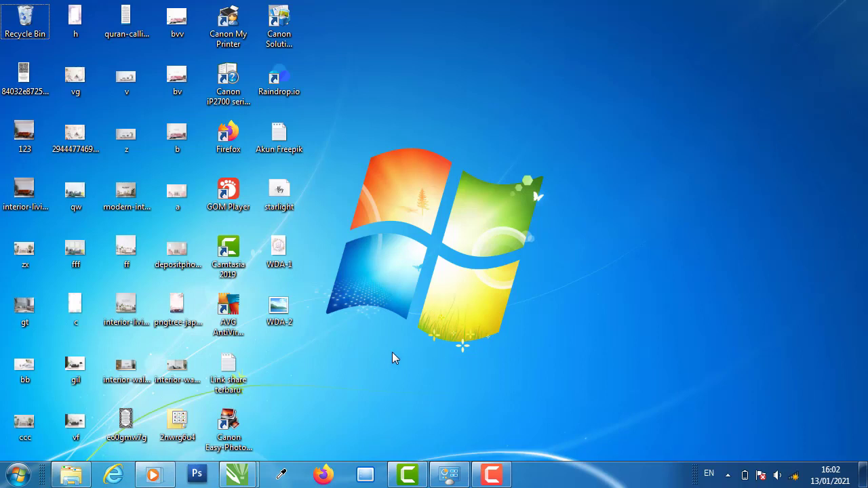
{"action": "left_click", "coordinate": [276, 310]}
{"action": "double_click", "coordinate": [278, 308]}
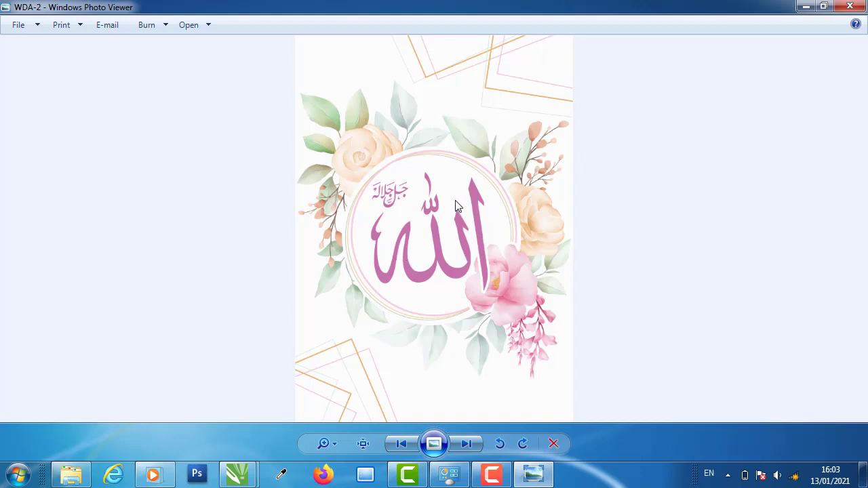
- Examine the exported Allah panel image up close and as a whole, and close the viewer
{"action": "scroll", "coordinate": [473, 188], "scroll_direction": "up", "scroll_amount": 3}
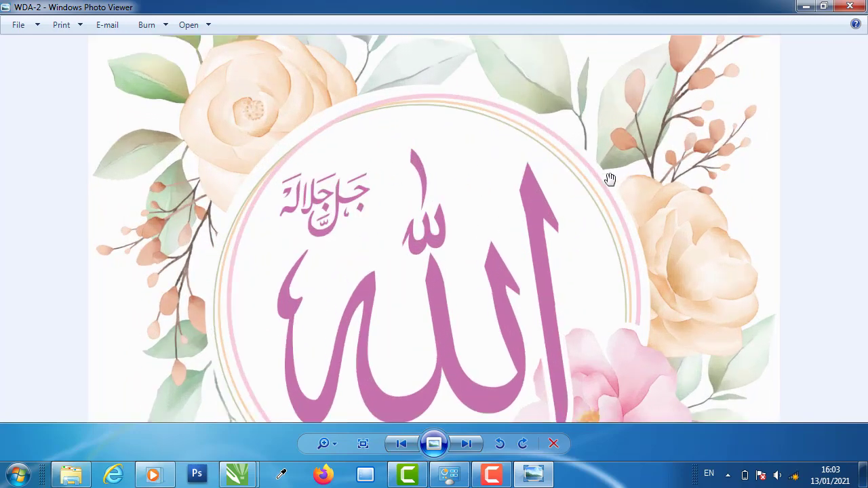
{"action": "scroll", "coordinate": [505, 189], "scroll_direction": "down", "scroll_amount": 3}
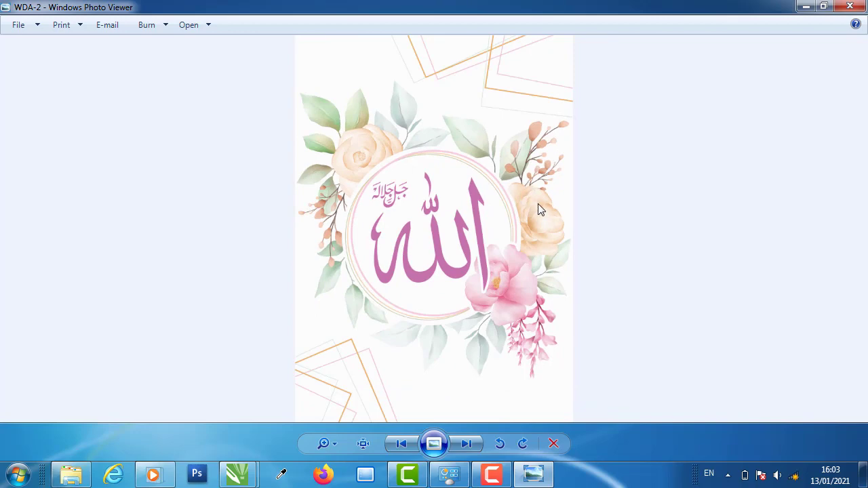
{"action": "scroll", "coordinate": [542, 202], "scroll_direction": "up", "scroll_amount": 1}
{"action": "scroll", "coordinate": [655, 194], "scroll_direction": "up", "scroll_amount": 1}
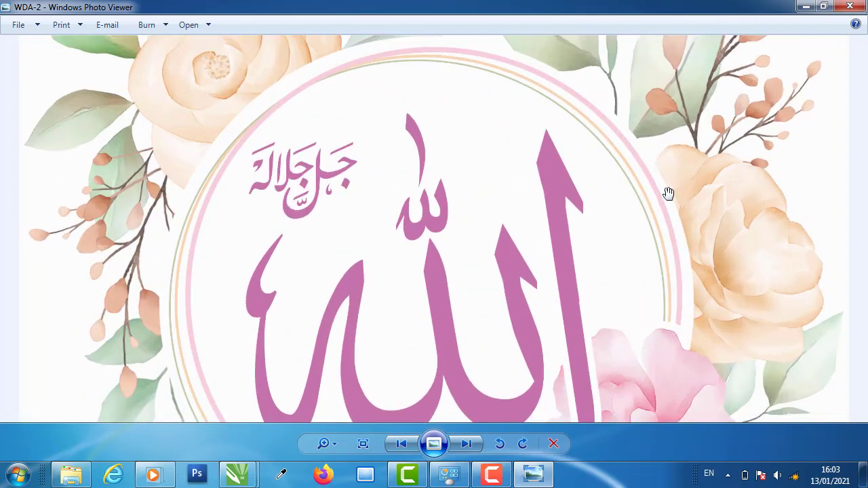
{"action": "scroll", "coordinate": [461, 185], "scroll_direction": "down", "scroll_amount": 1}
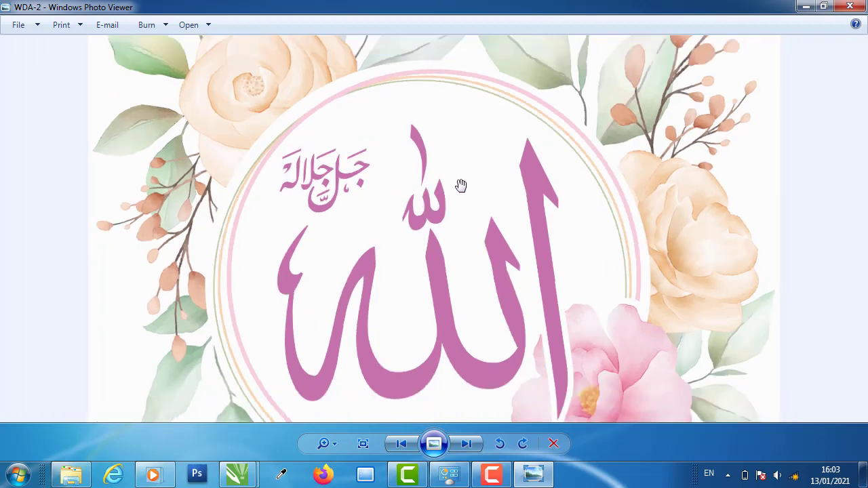
{"action": "scroll", "coordinate": [497, 190], "scroll_direction": "down", "scroll_amount": 1}
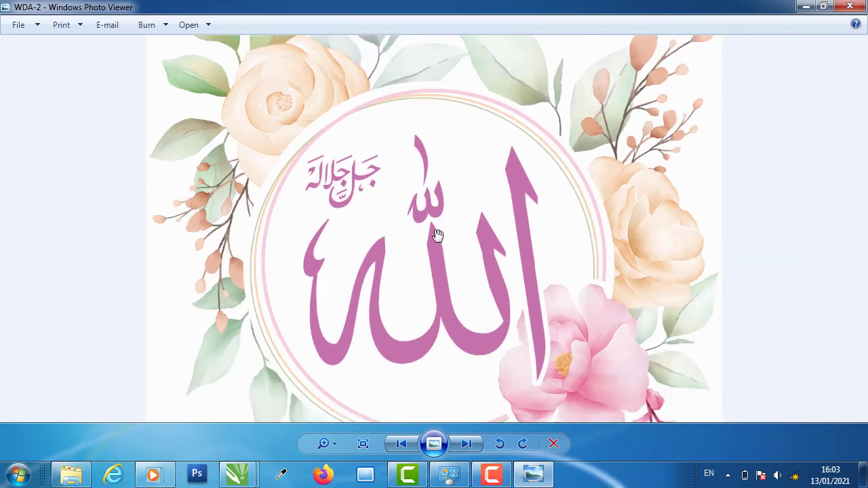
{"action": "scroll", "coordinate": [440, 238], "scroll_direction": "down", "scroll_amount": 1}
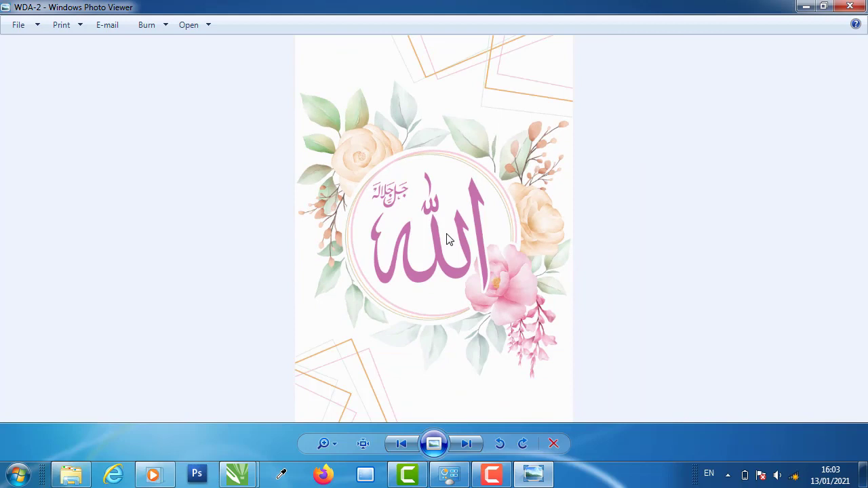
{"action": "left_click", "coordinate": [849, 7]}
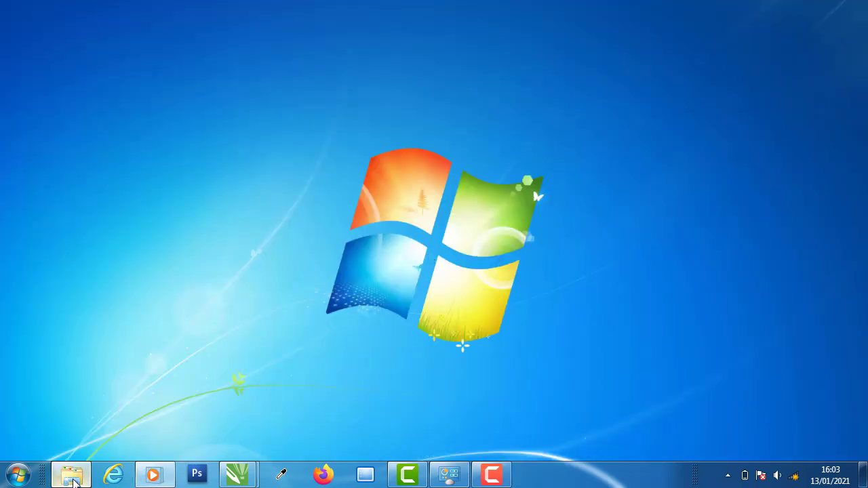
- Switch to Windows Explorer, go up to the 1. Wall Decor Arab folder and open the tumbnail 2 image
{"action": "left_click", "coordinate": [71, 474]}
{"action": "left_click", "coordinate": [12, 29]}
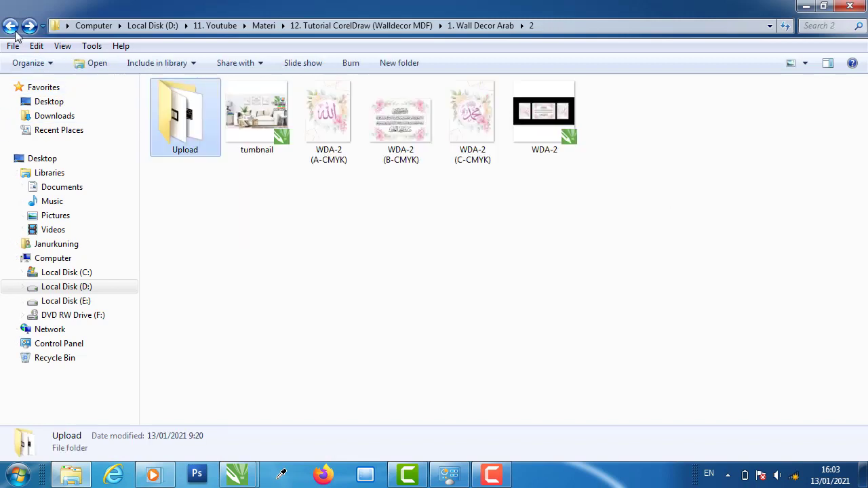
{"action": "left_click", "coordinate": [12, 27]}
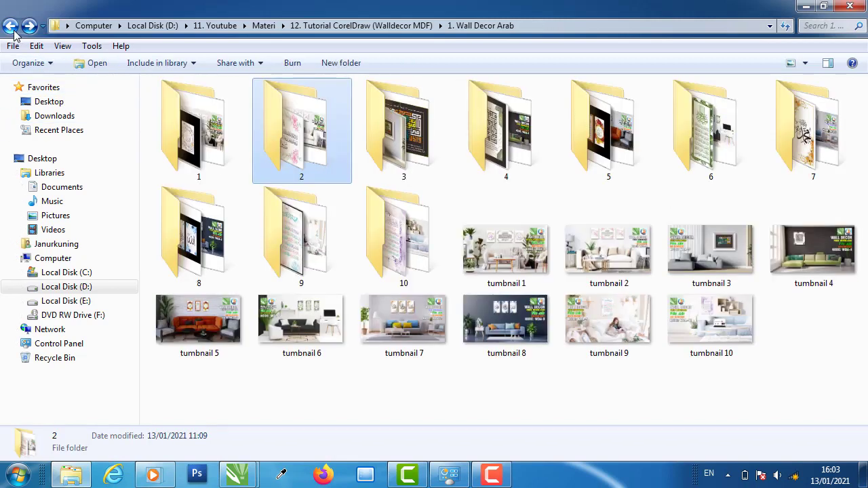
{"action": "left_click", "coordinate": [831, 374]}
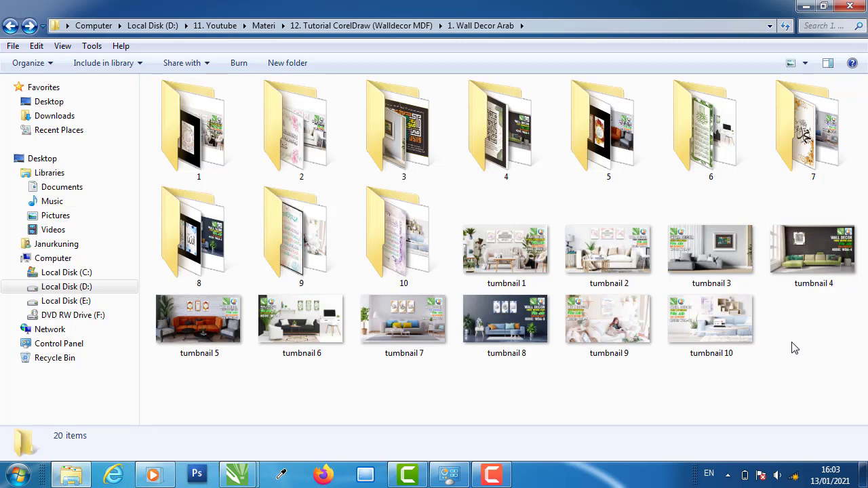
{"action": "left_click", "coordinate": [512, 251]}
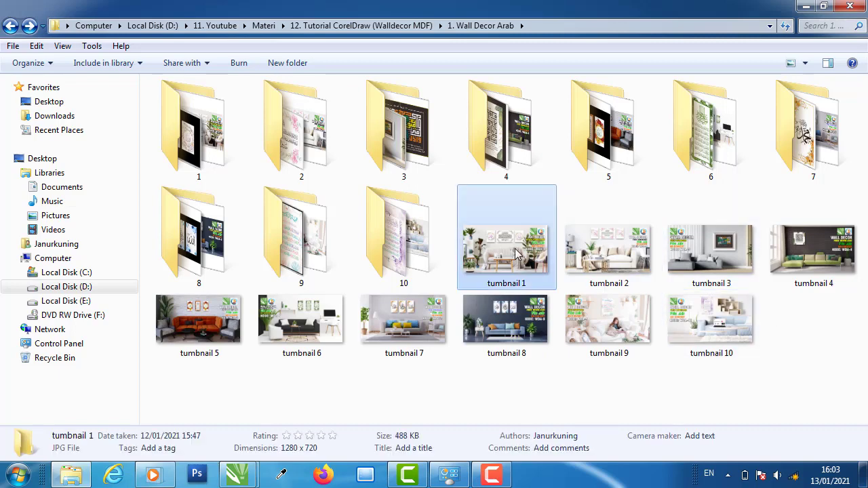
{"action": "left_click", "coordinate": [629, 253]}
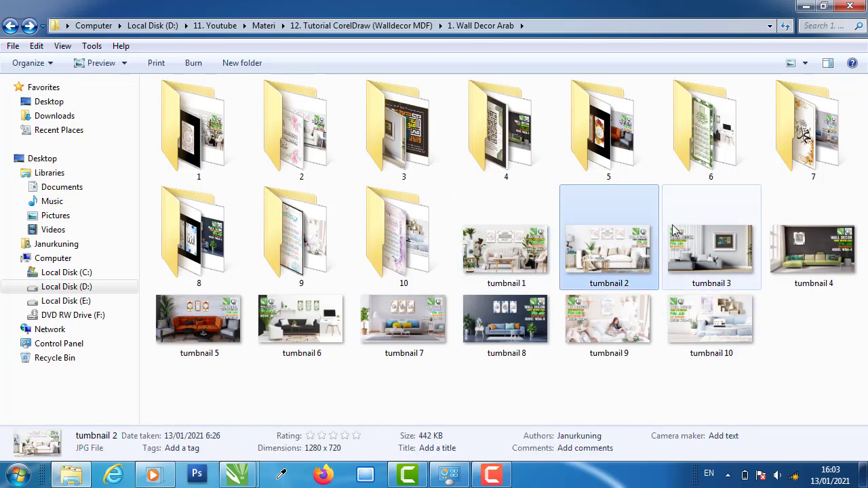
{"action": "double_click", "coordinate": [625, 255]}
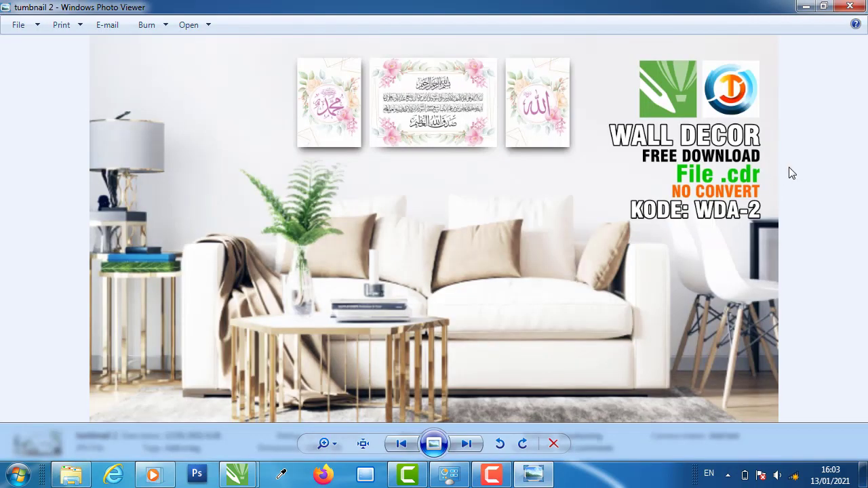